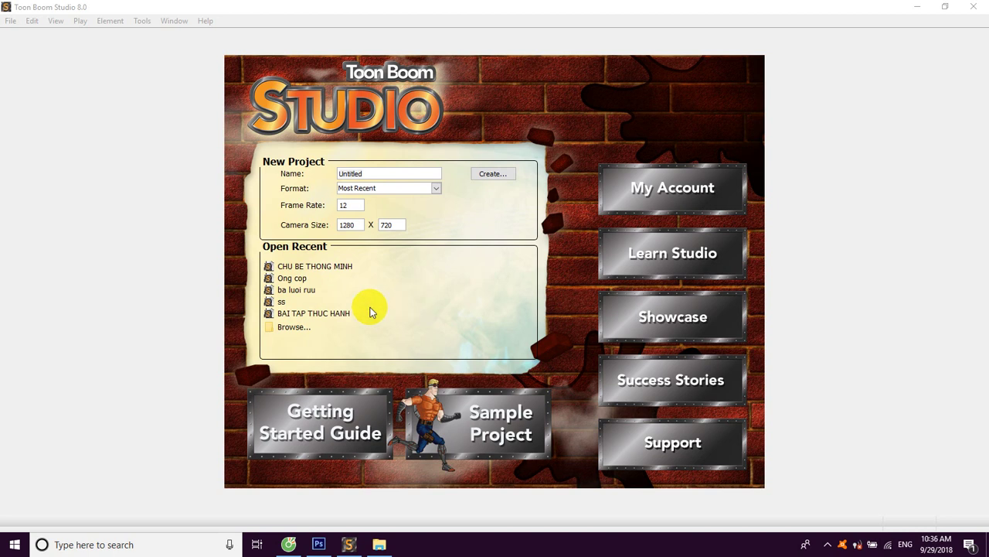
# - Open the recent project CHU BE THONG MINH and enlarge its drawing area
pyautogui.click(314, 267)
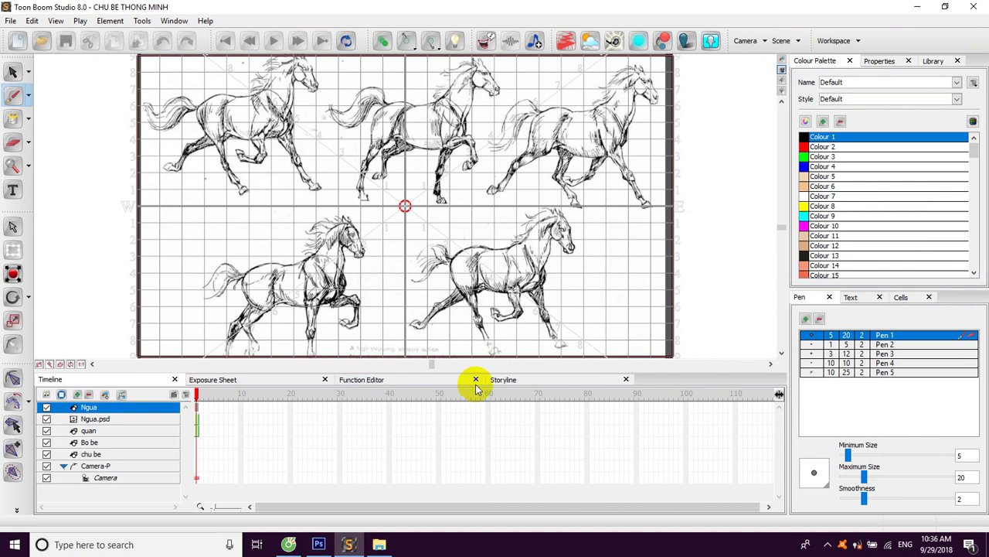
pyautogui.moveTo(476, 372); pyautogui.dragTo(482, 464)
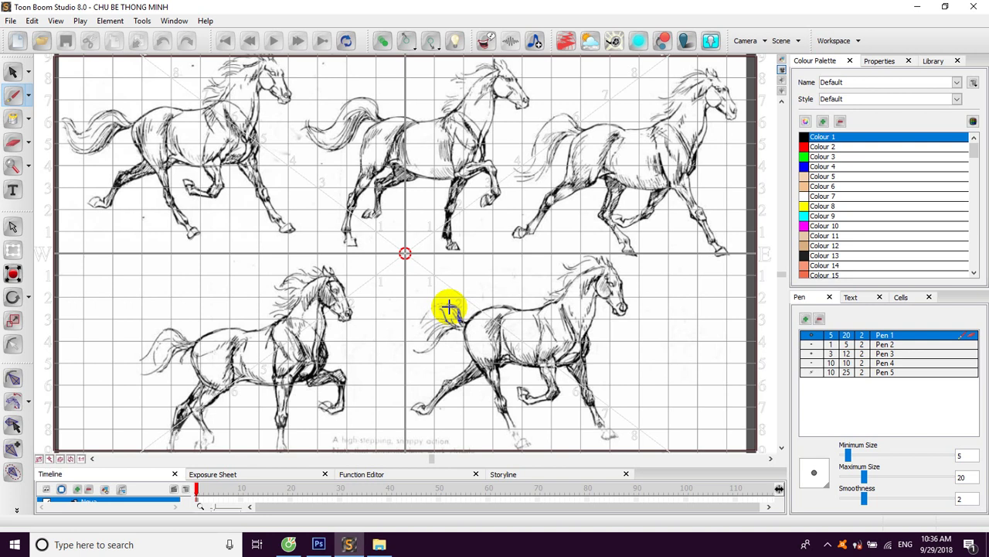
pyautogui.moveTo(448, 309); pyautogui.dragTo(448, 305)
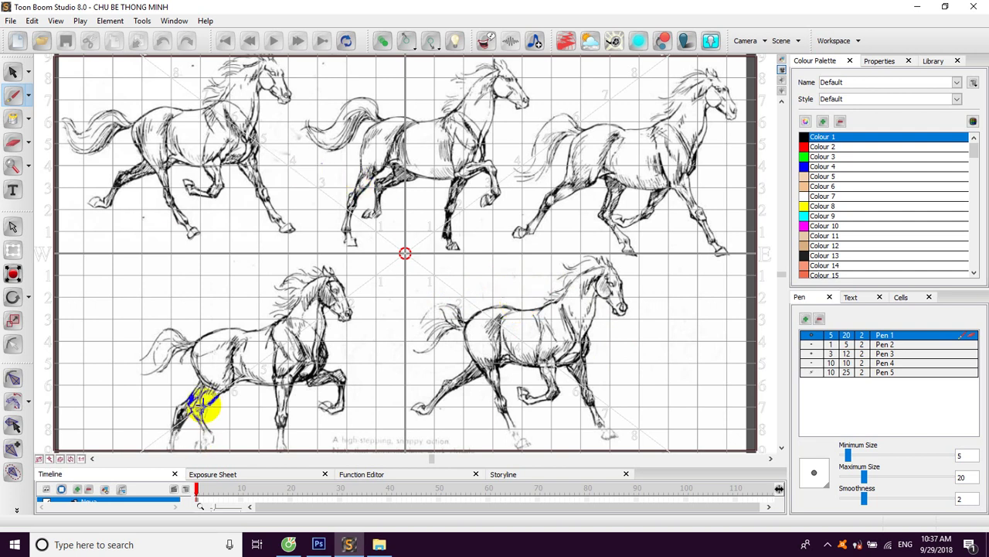
pyautogui.moveTo(218, 149); pyautogui.dragTo(230, 160)
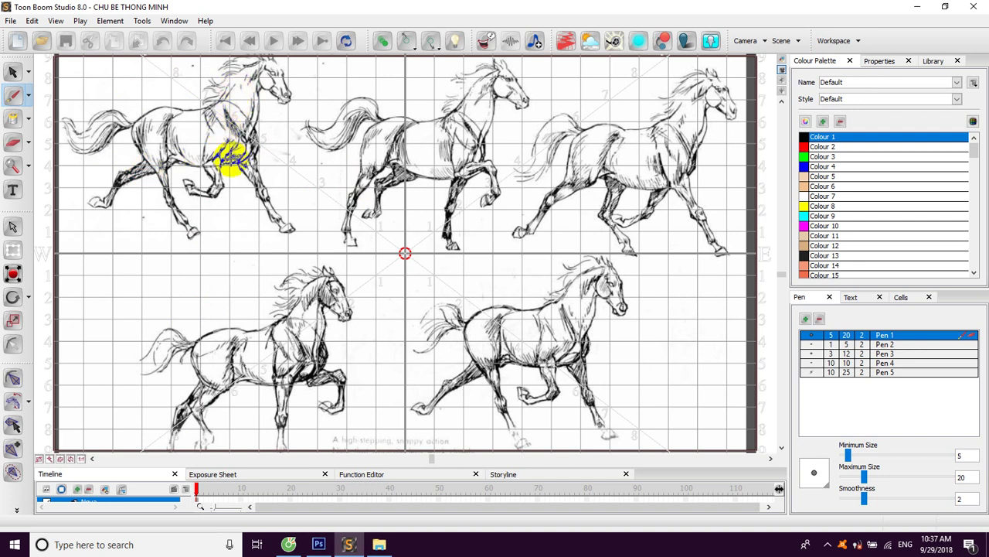
pyautogui.hotkey('ctrl', 'z')
pyautogui.moveTo(361, 176); pyautogui.dragTo(354, 192)
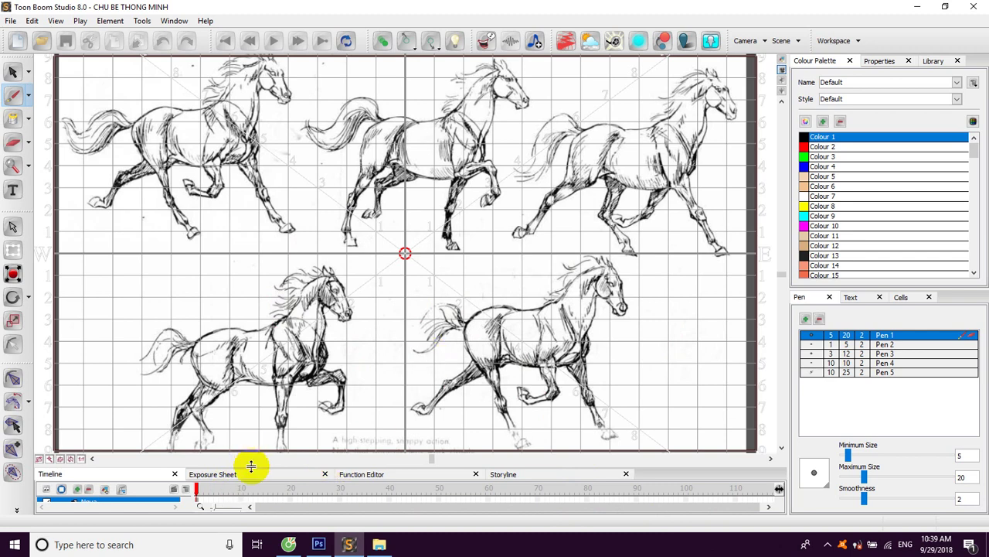
# - Delete the Ngua drawing element above Ngua.psd and resize the timeline area to show all elements
pyautogui.moveTo(252, 466); pyautogui.dragTo(270, 324)
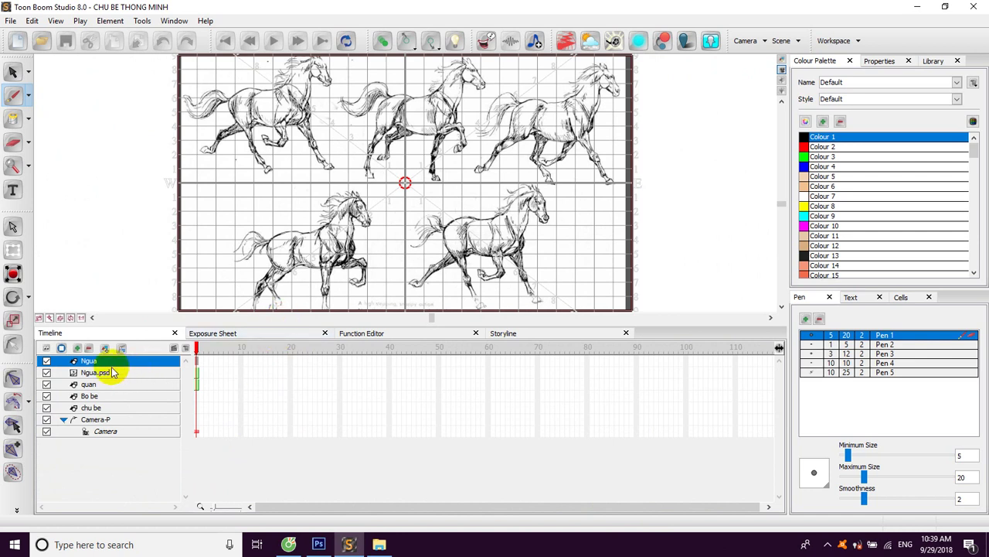
pyautogui.click(90, 348)
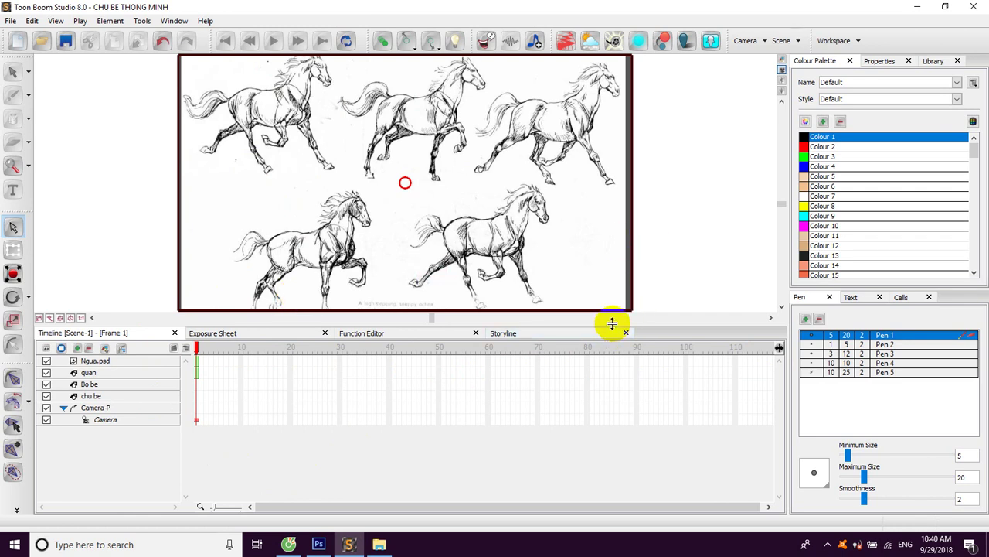
pyautogui.moveTo(614, 324); pyautogui.dragTo(614, 344)
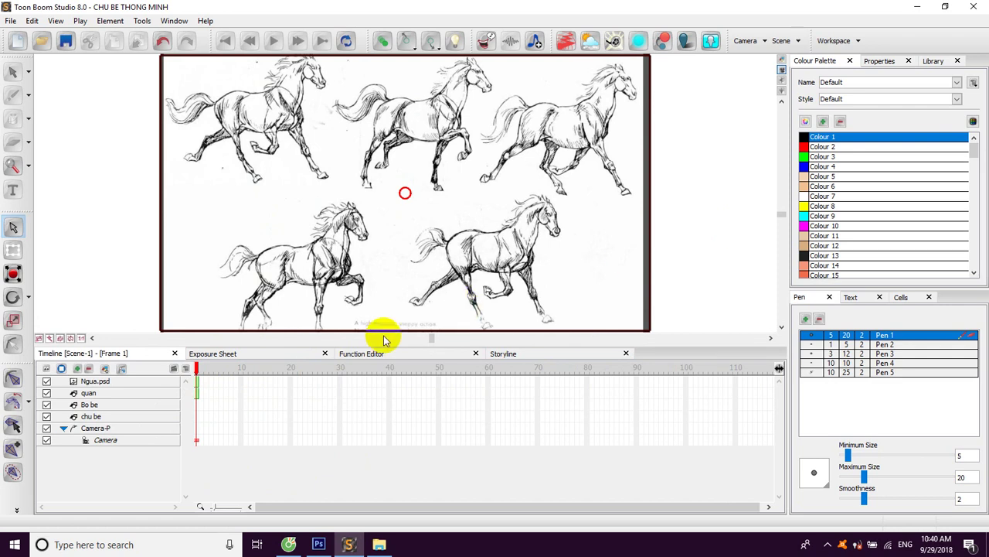
pyautogui.click(219, 354)
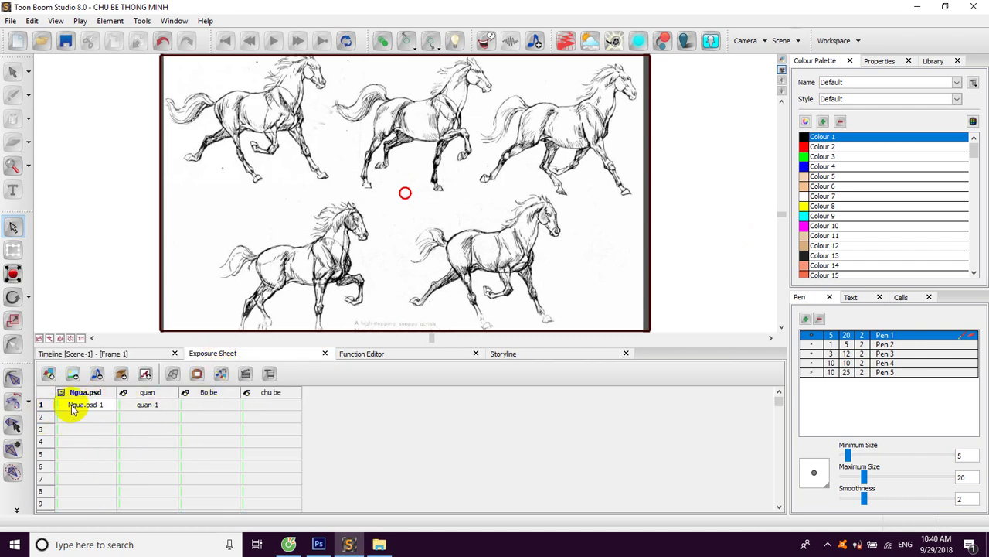
pyautogui.click(78, 353)
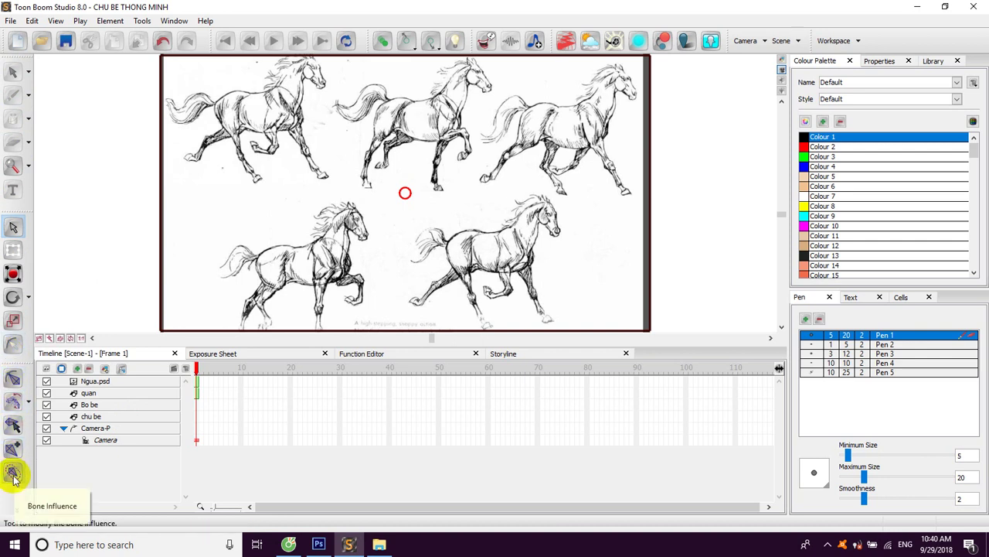
pyautogui.click(12, 272)
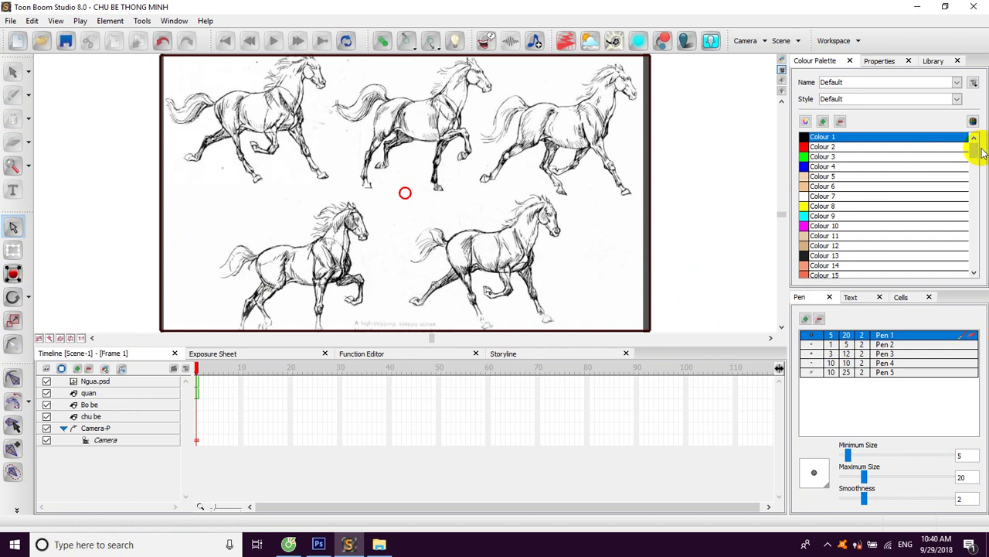
pyautogui.click(807, 124)
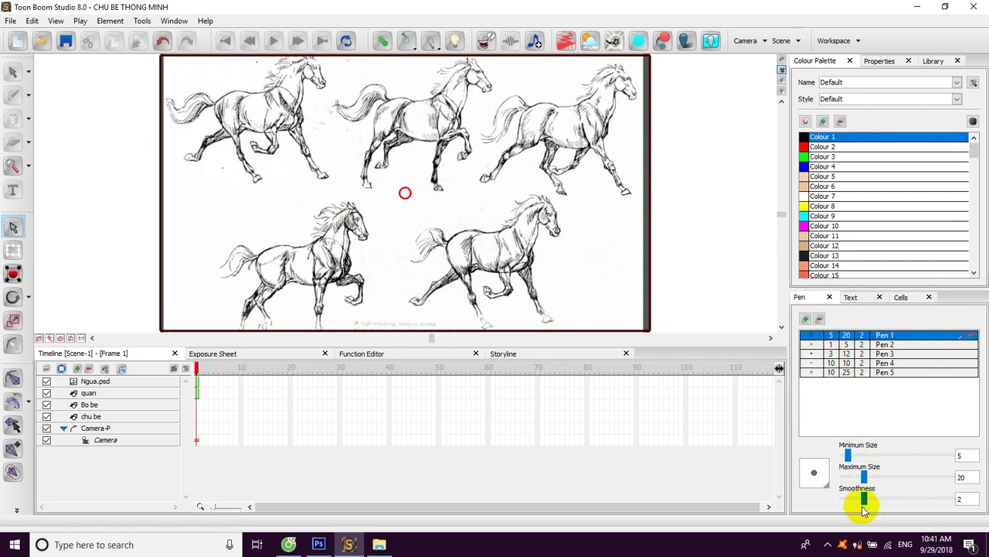
# - Set the smoothness of Pen 1 to 3
pyautogui.moveTo(865, 502); pyautogui.dragTo(881, 503)
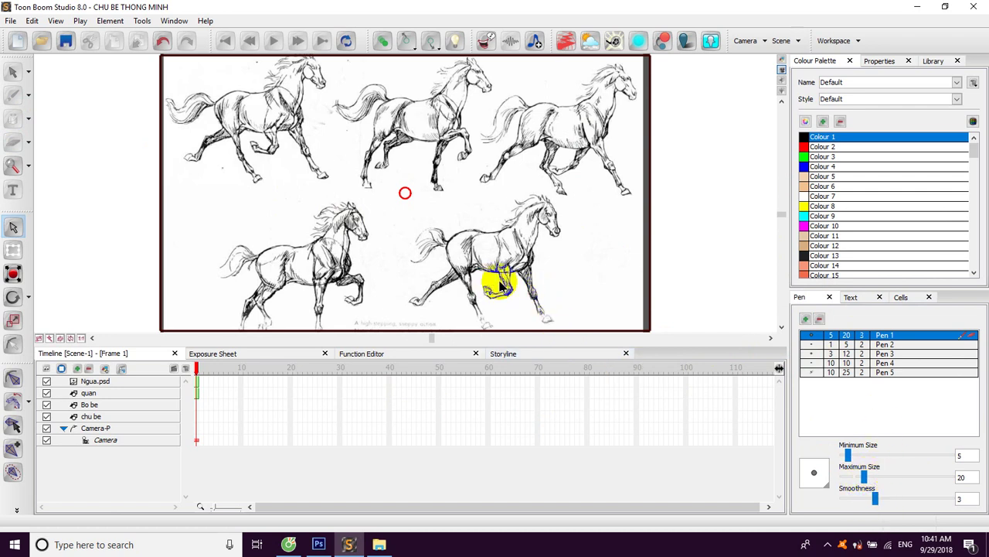
# - Delete the Ngua.psd element with the horse reference sketches from the scene
pyautogui.click(108, 381)
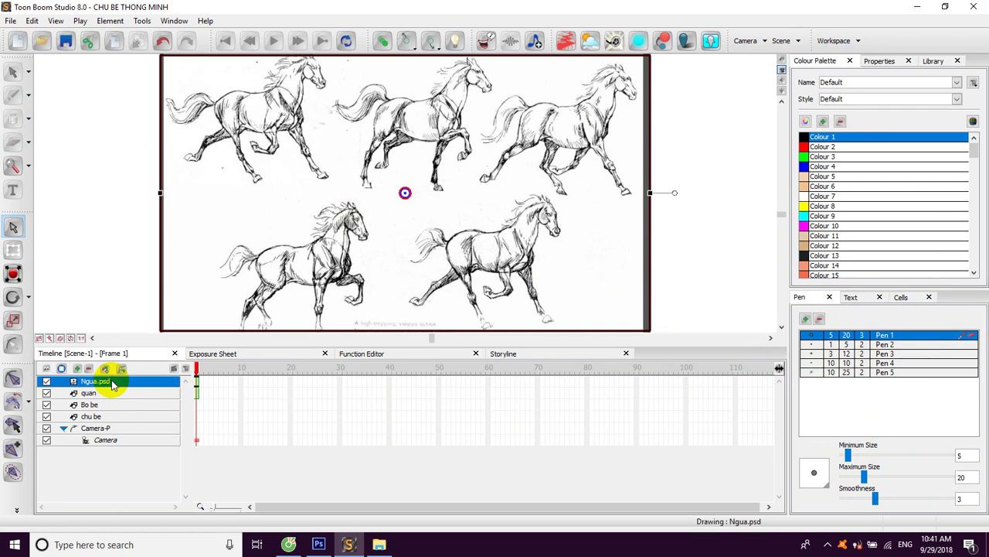
pyautogui.rightClick(112, 385)
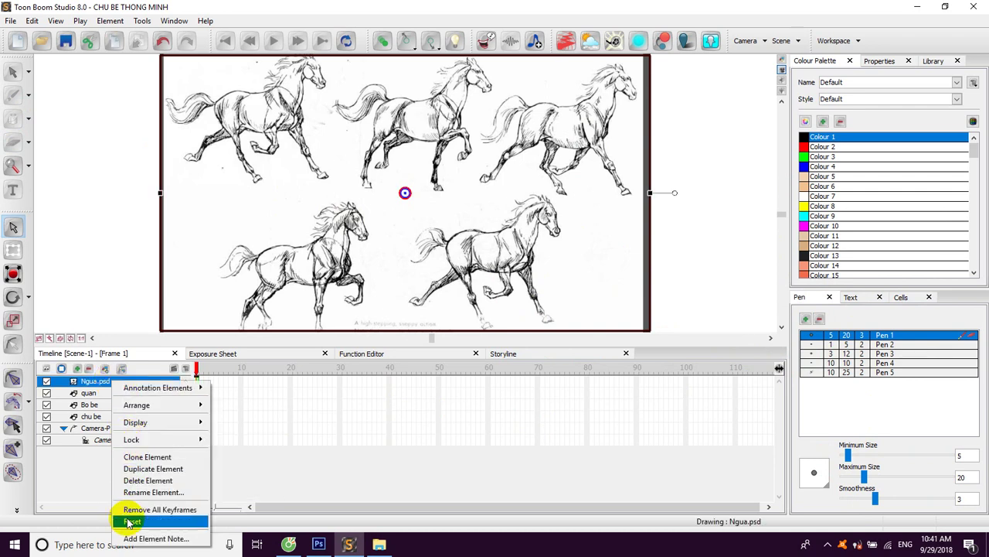
pyautogui.click(137, 479)
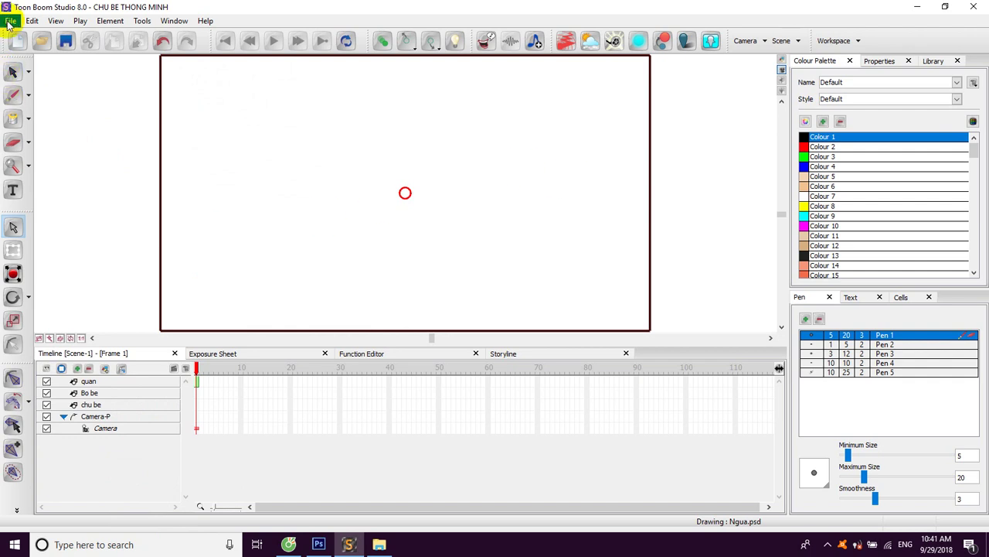
# - Import the Ngua PSD file from the Concept folder into the scene and enlarge the drawing area
pyautogui.click(9, 21)
pyautogui.click(35, 145)
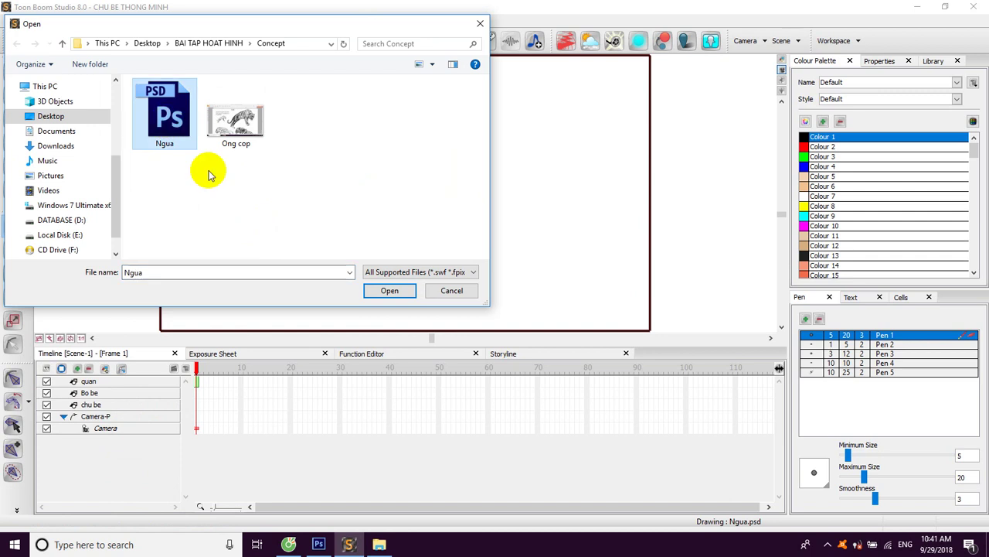
pyautogui.click(368, 292)
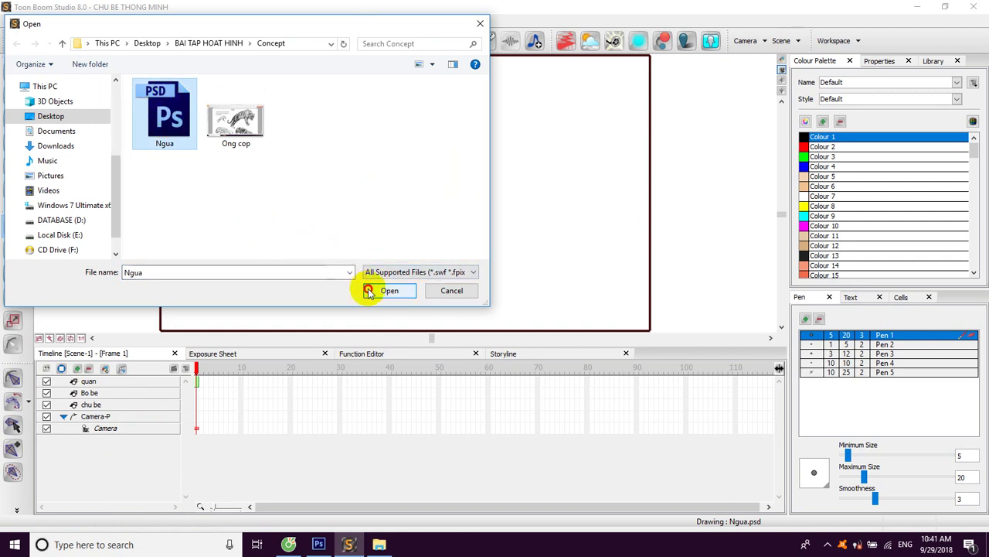
pyautogui.click(499, 308)
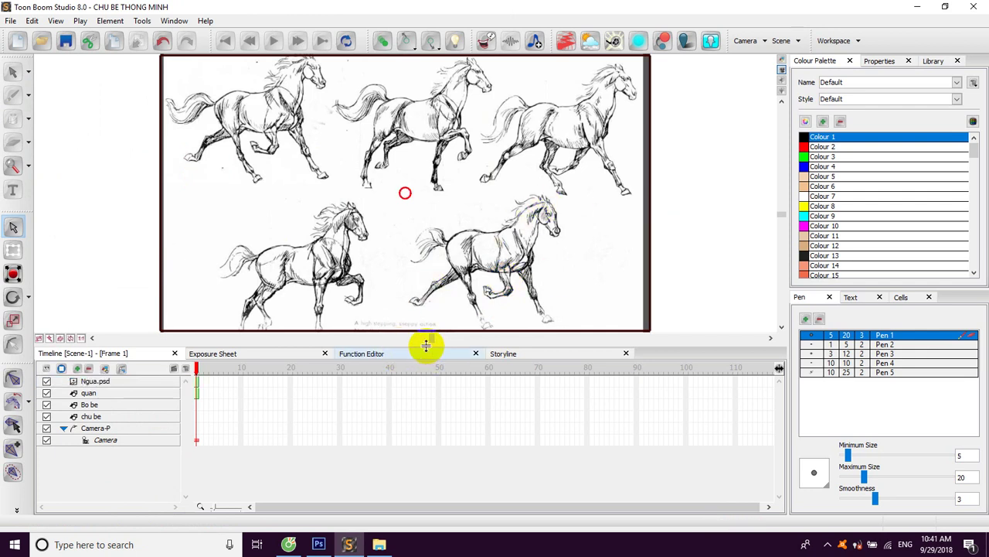
pyautogui.moveTo(426, 345); pyautogui.dragTo(252, 402)
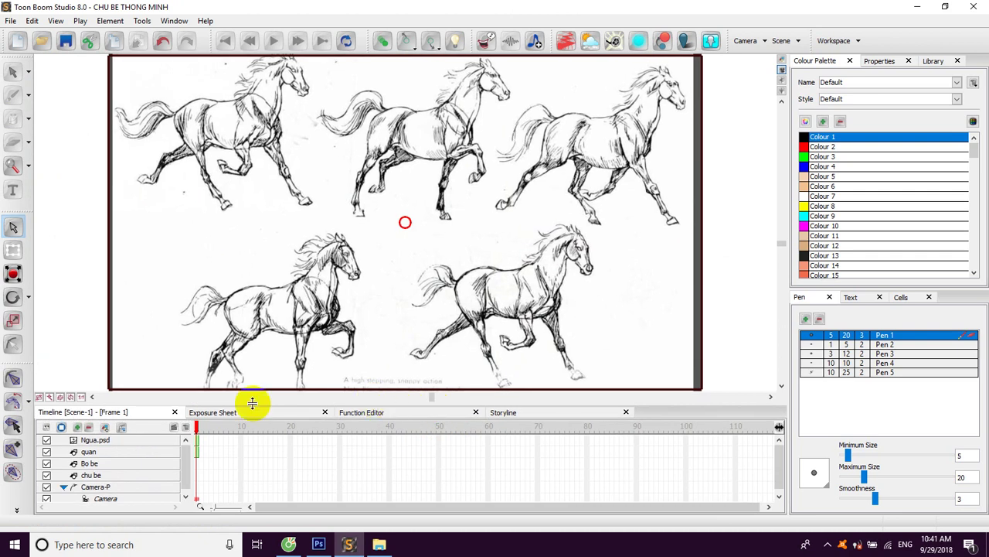
# - Add one new Drawing element named Lop ngua above Ngua.psd
pyautogui.click(195, 440)
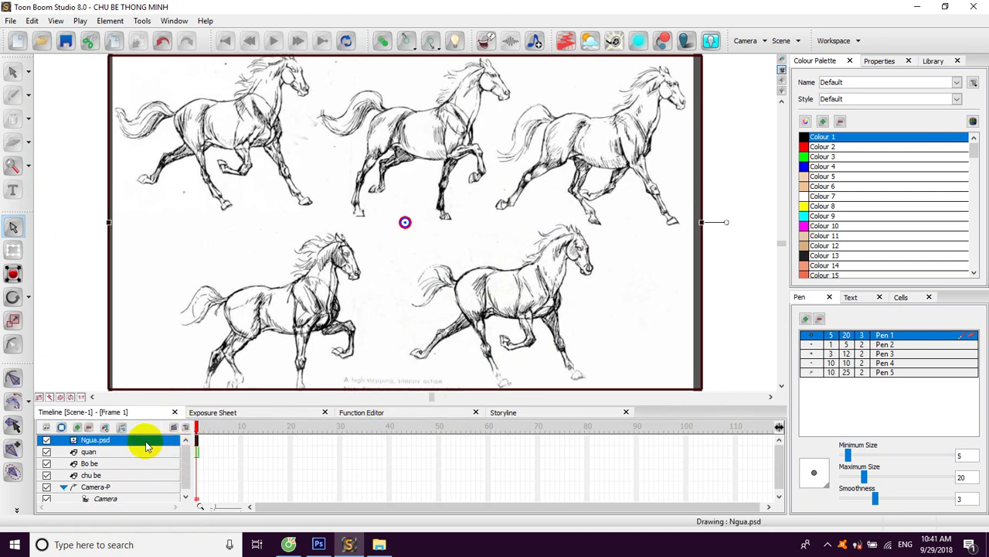
pyautogui.click(77, 427)
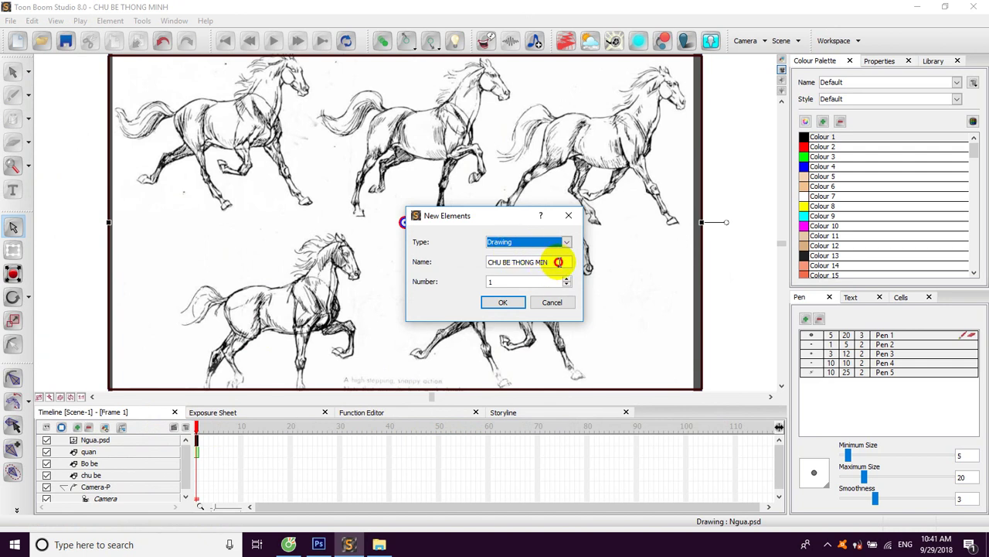
pyautogui.moveTo(558, 262); pyautogui.dragTo(438, 264)
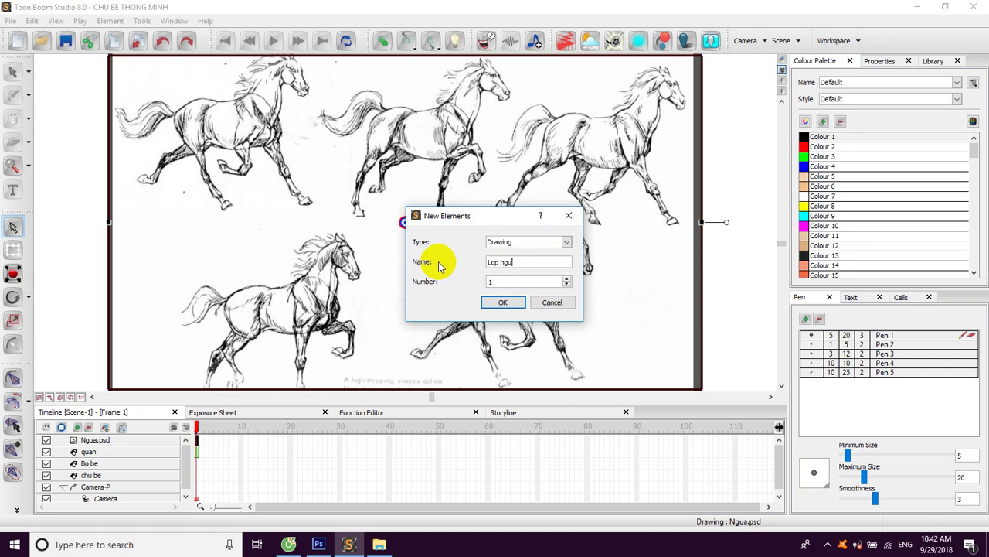
pyautogui.press('Return')
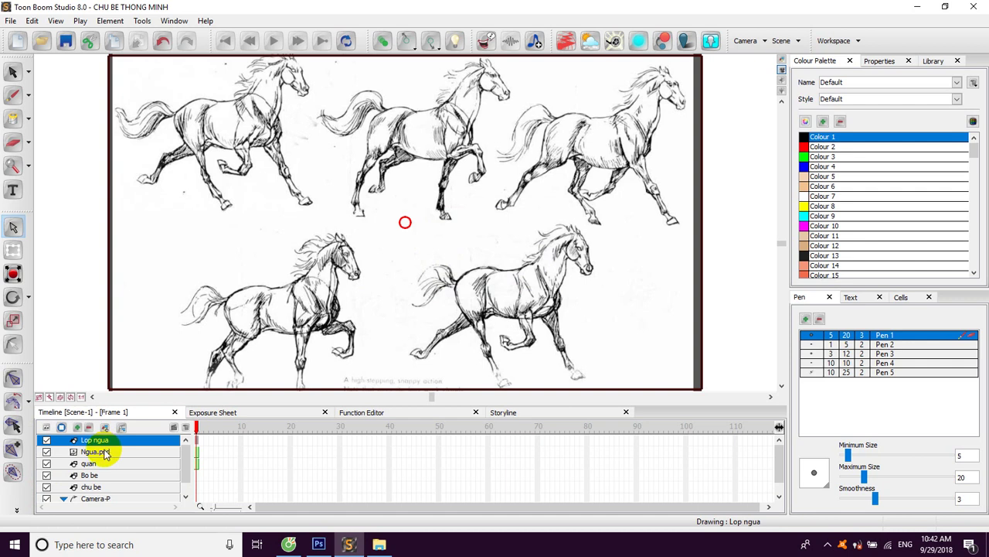
# - Insert one named cell before frame 1 of Lop ngua and turn on the light table at frame 1
pyautogui.rightClick(199, 440)
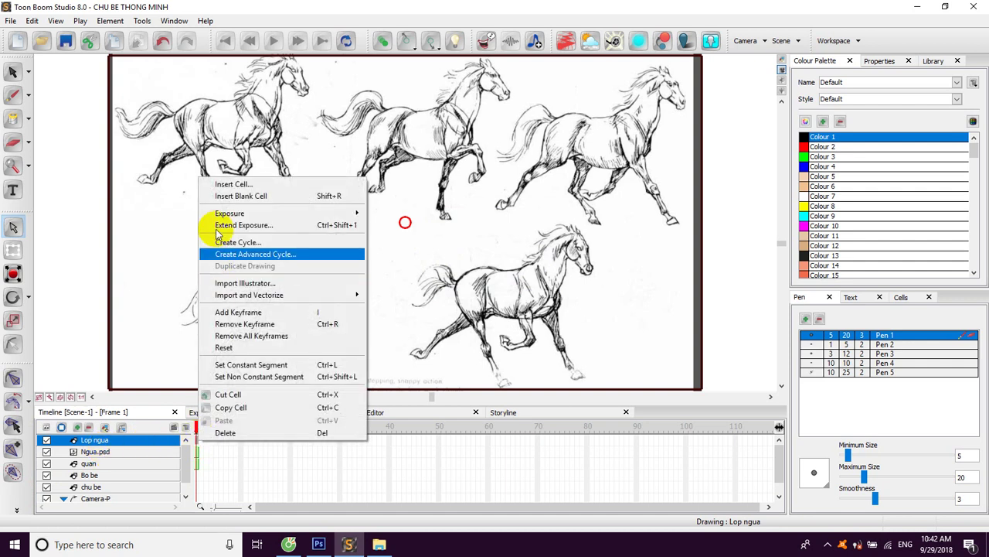
pyautogui.click(224, 187)
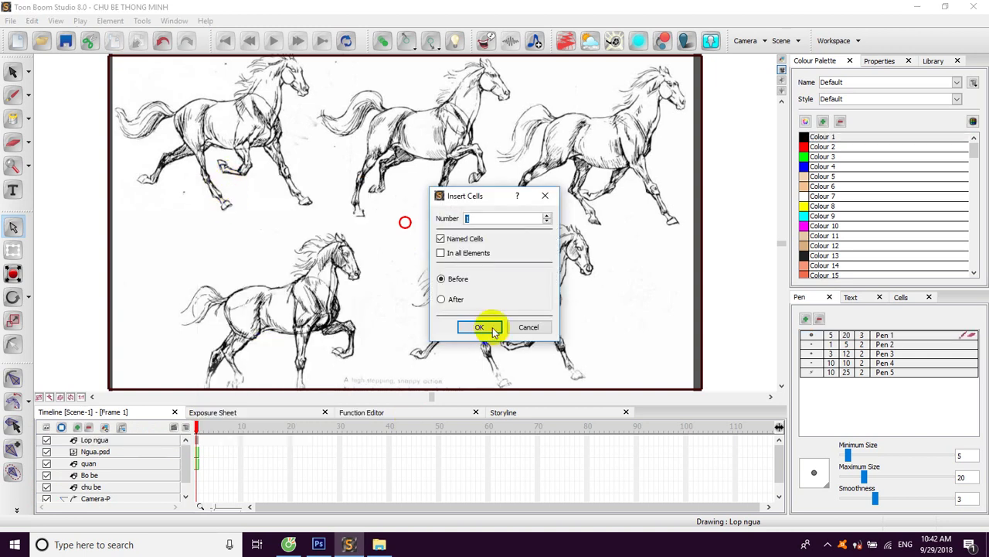
pyautogui.click(476, 328)
pyautogui.click(190, 440)
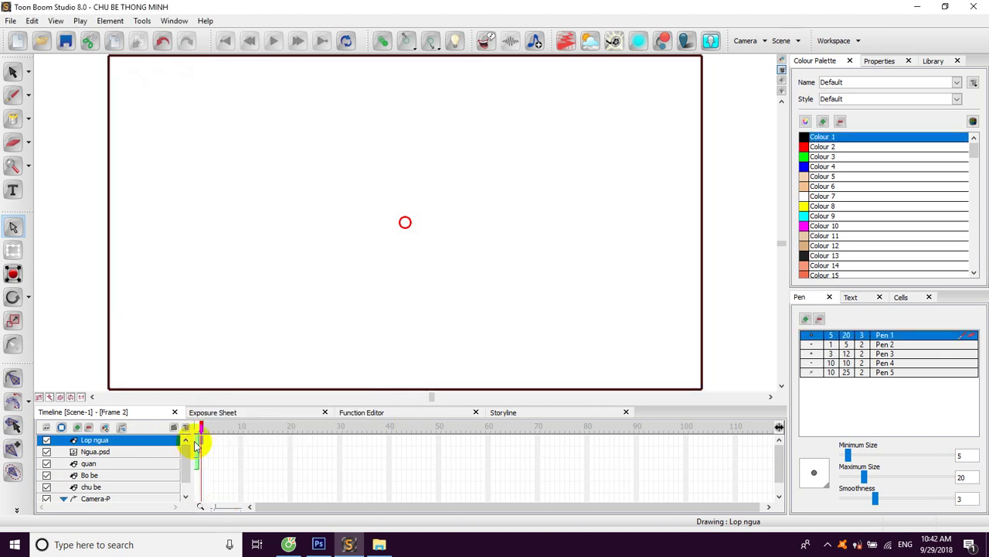
pyautogui.click(454, 41)
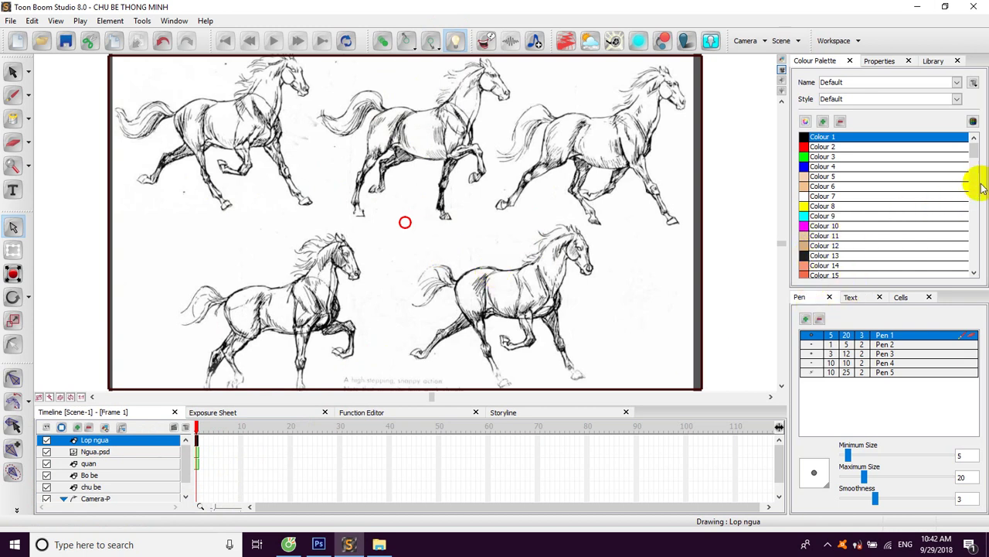
pyautogui.scroll(-3, 974, 153)
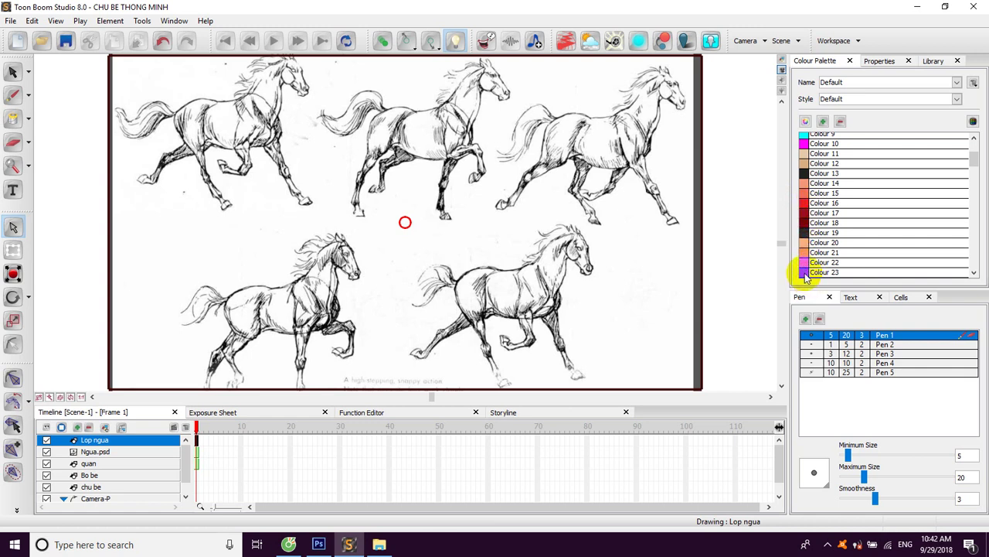
pyautogui.moveTo(977, 160); pyautogui.dragTo(967, 137)
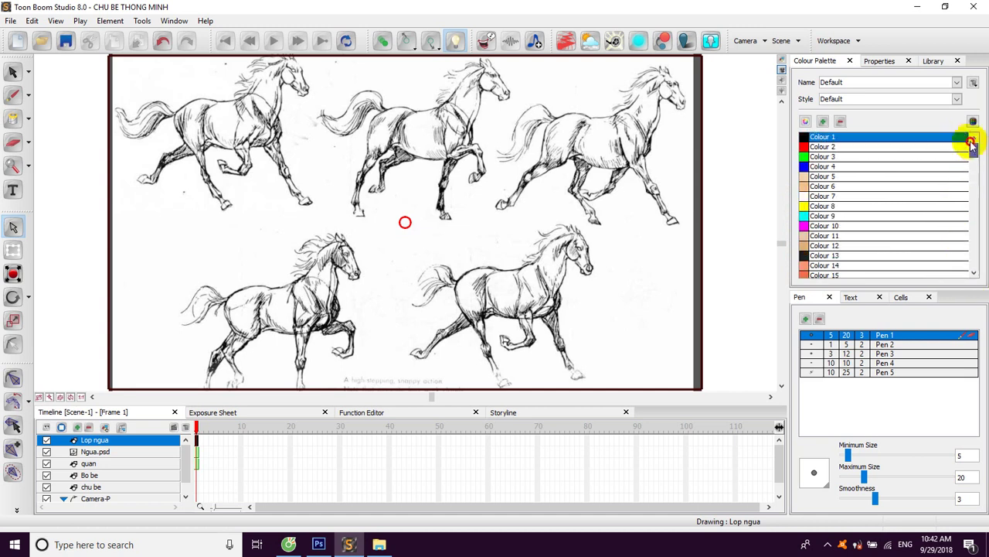
pyautogui.click(806, 122)
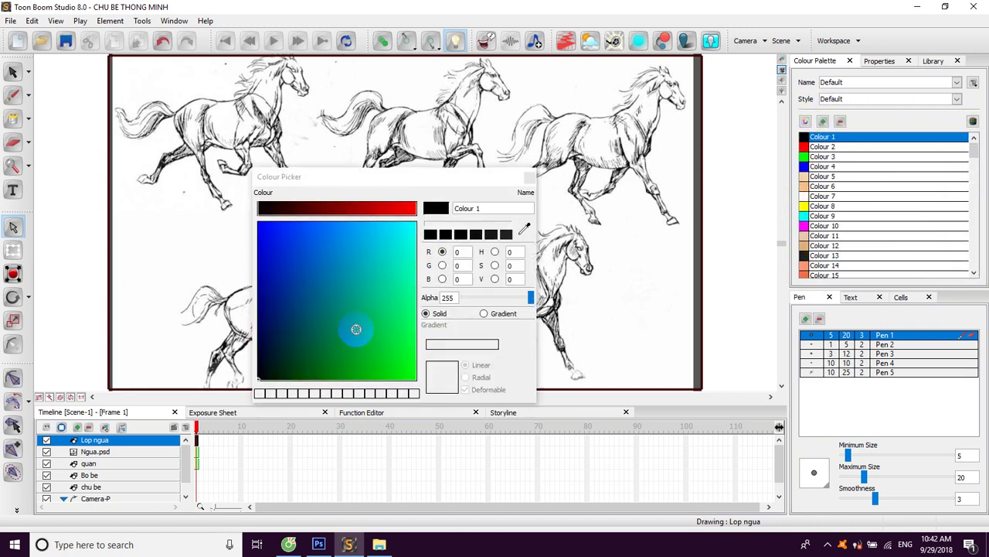
pyautogui.click(487, 235)
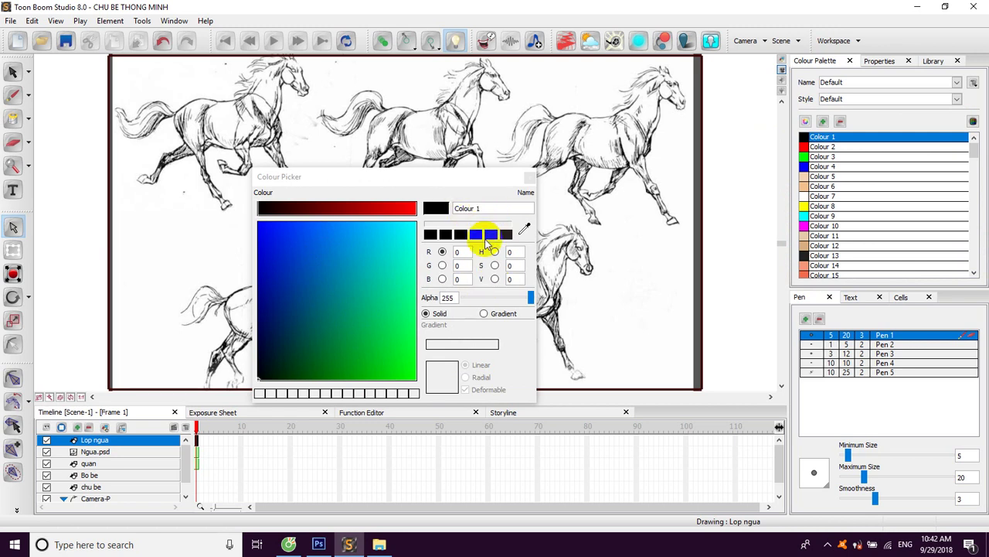
pyautogui.click(529, 177)
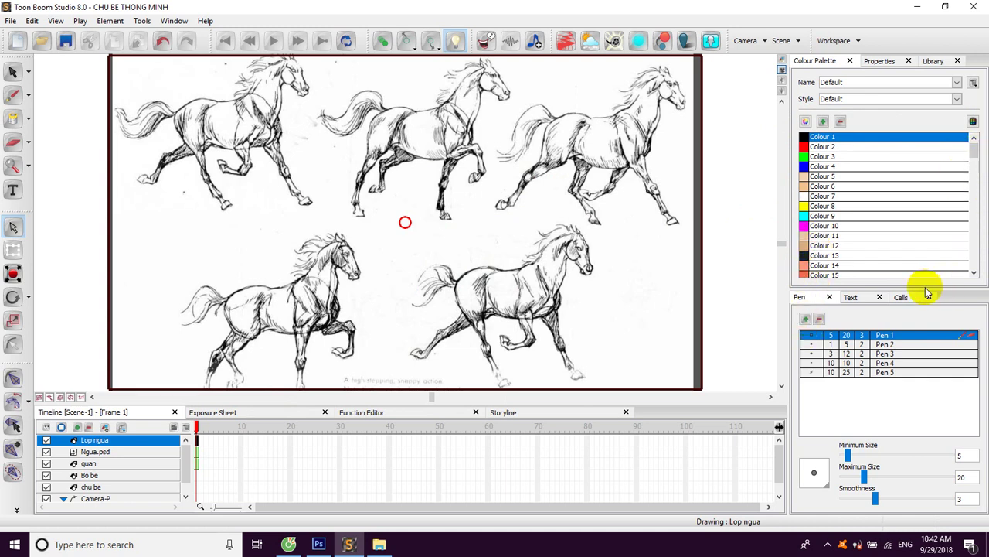
# - Expand the colour palette area and choose the dark brown Colour 24 as the current colour
pyautogui.moveTo(917, 288); pyautogui.dragTo(923, 398)
pyautogui.moveTo(976, 177); pyautogui.dragTo(912, 254)
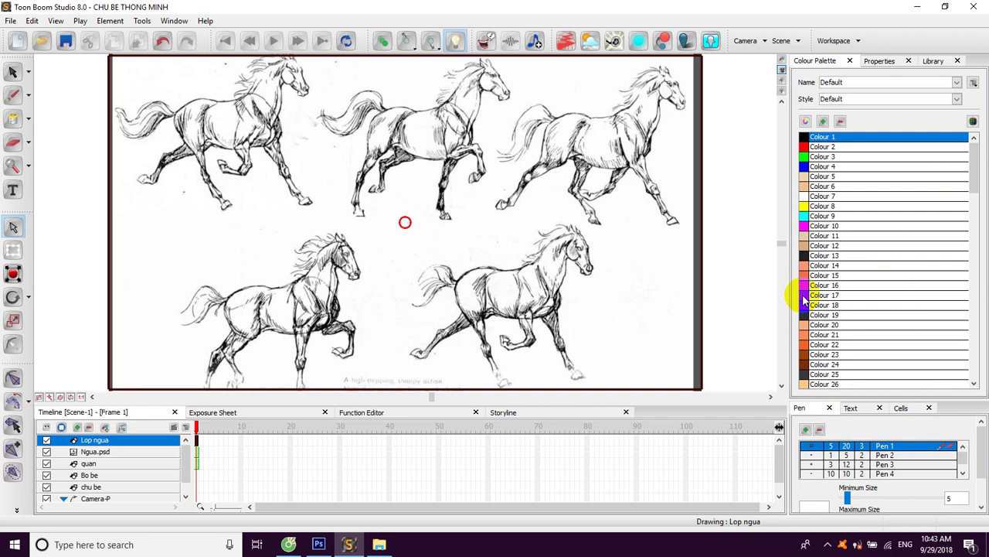
pyautogui.click(804, 364)
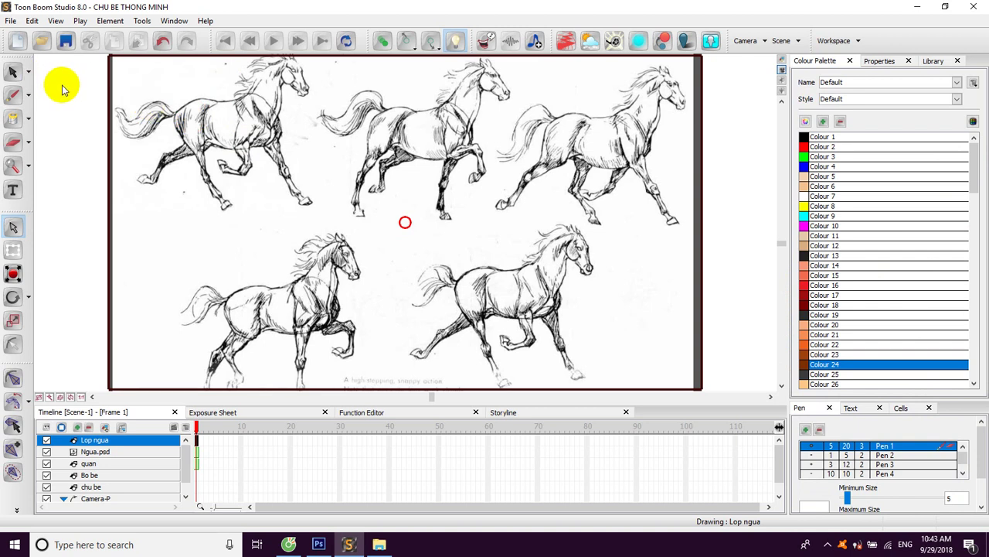
# - Examine the running-horse reference sketches up close, focusing on the head and body of the first horse
pyautogui.scroll(10, 62, 87)
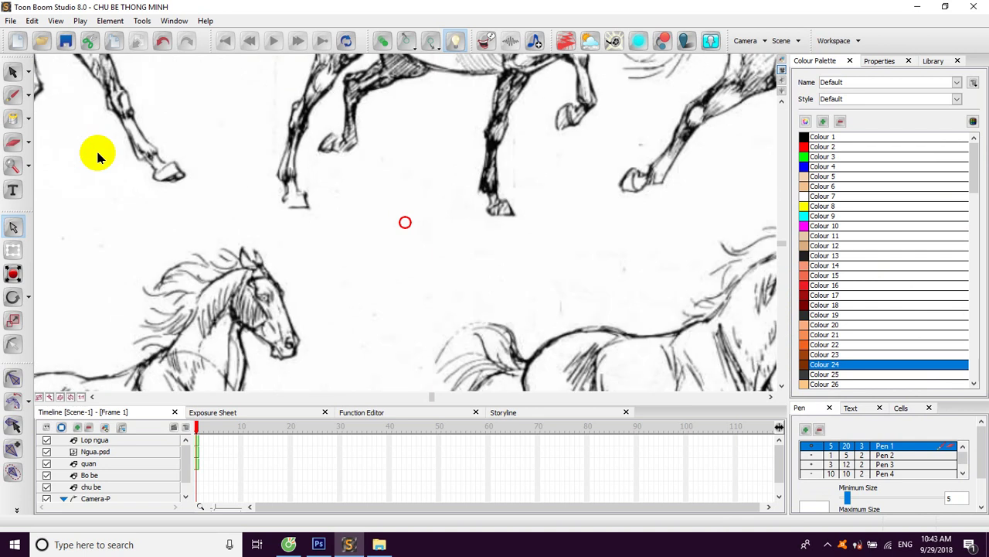
pyautogui.scroll(6, 97, 157)
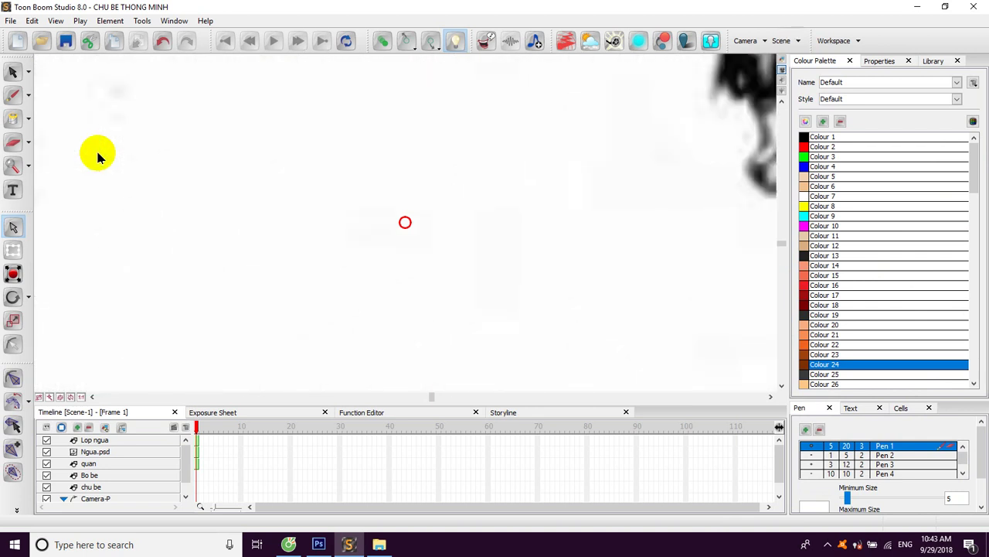
pyautogui.scroll(-8, 98, 157)
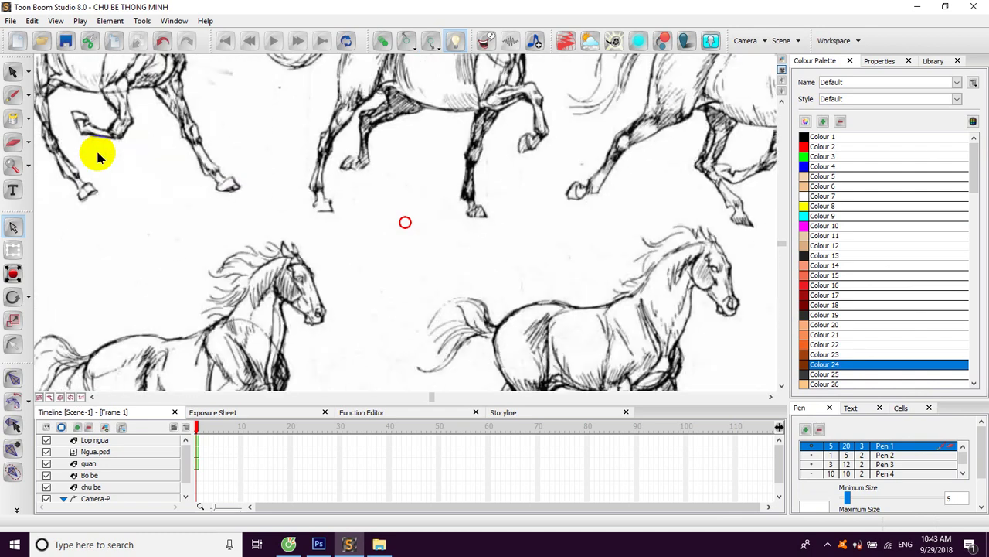
pyautogui.scroll(-2, 97, 157)
pyautogui.scroll(8, 98, 157)
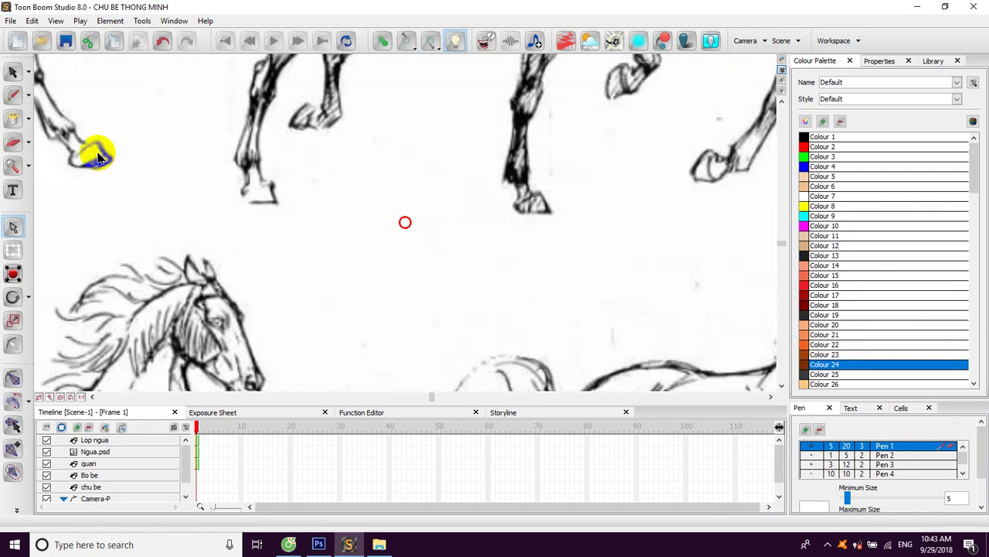
pyautogui.scroll(-8, 97, 157)
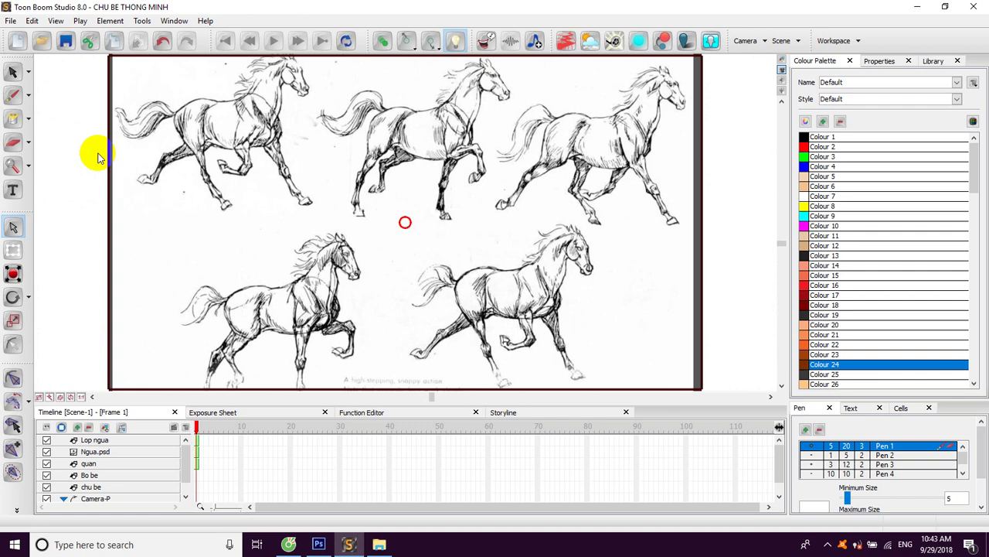
pyautogui.scroll(4, 97, 157)
pyautogui.scroll(-6, 97, 157)
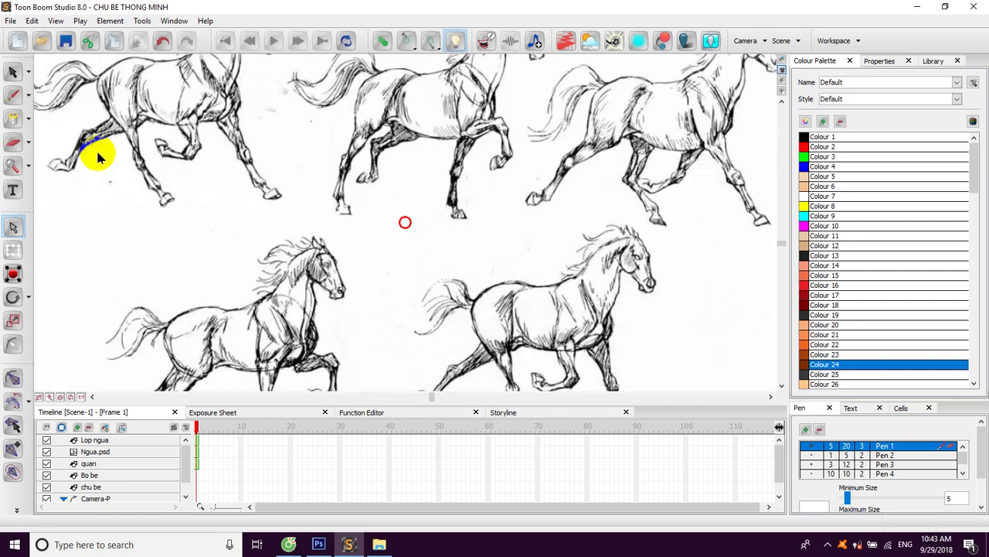
pyautogui.scroll(-1, 97, 157)
pyautogui.scroll(6, 98, 157)
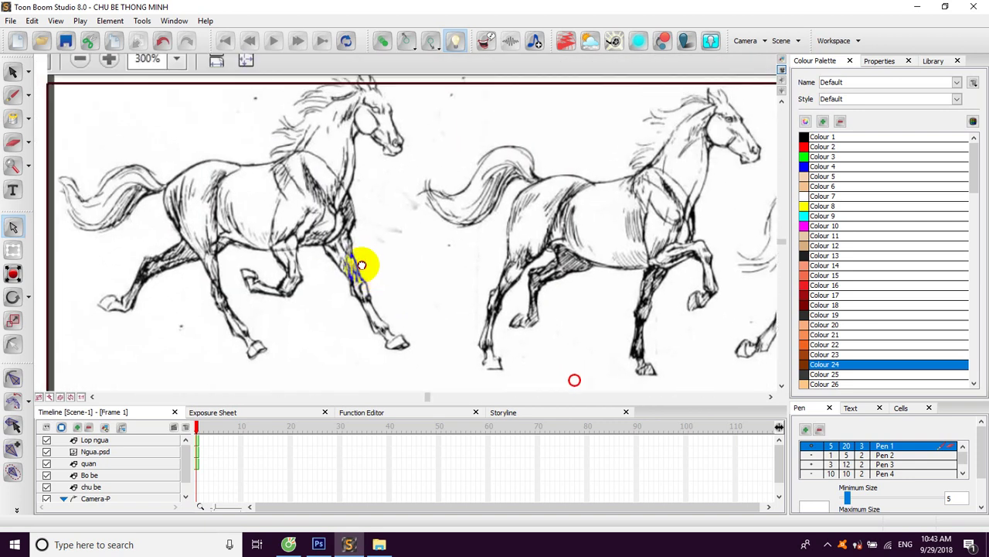
pyautogui.moveTo(424, 236); pyautogui.dragTo(241, 201)
pyautogui.moveTo(486, 276); pyautogui.dragTo(541, 190)
pyautogui.moveTo(371, 252); pyautogui.dragTo(484, 186)
pyautogui.moveTo(525, 232); pyautogui.dragTo(402, 232)
pyautogui.moveTo(549, 174)
pyautogui.mouseDown()
pyautogui.moveTo(425, 225)
pyautogui.moveTo(484, 215)
pyautogui.moveTo(481, 225)
pyautogui.moveTo(494, 190)
pyautogui.moveTo(462, 228)
pyautogui.moveTo(541, 279)
pyautogui.moveTo(435, 187)
pyautogui.moveTo(444, 214)
pyautogui.moveTo(433, 215)
pyautogui.moveTo(465, 267)
pyautogui.moveTo(473, 224)
pyautogui.moveTo(496, 193)
pyautogui.mouseUp()
pyautogui.scroll(2, 434, 219)
pyautogui.moveTo(497, 240); pyautogui.dragTo(565, 205)
pyautogui.moveTo(486, 322); pyautogui.dragTo(530, 249)
pyautogui.moveTo(482, 283)
pyautogui.mouseDown()
pyautogui.moveTo(478, 327)
pyautogui.moveTo(400, 349)
pyautogui.moveTo(470, 335)
pyautogui.moveTo(498, 286)
pyautogui.mouseUp()
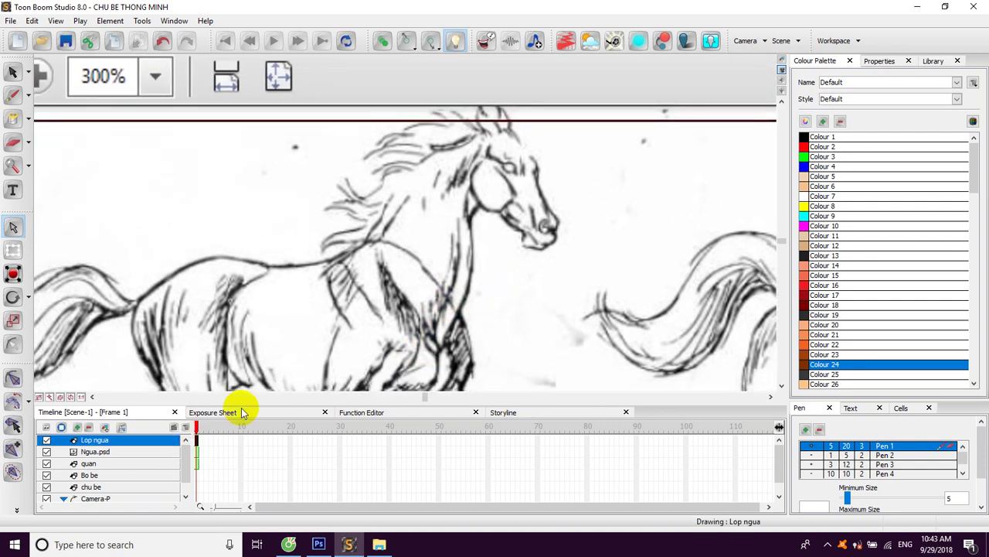
# - Select the frame 1 cell of Lop ngua and shrink the timeline area to enlarge the drawing space
pyautogui.click(202, 440)
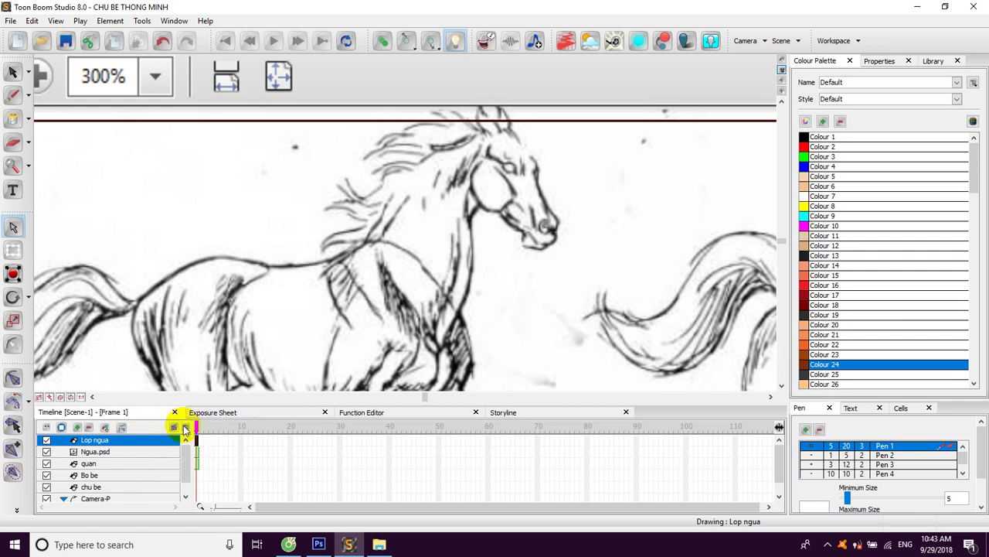
pyautogui.moveTo(405, 404); pyautogui.dragTo(404, 510)
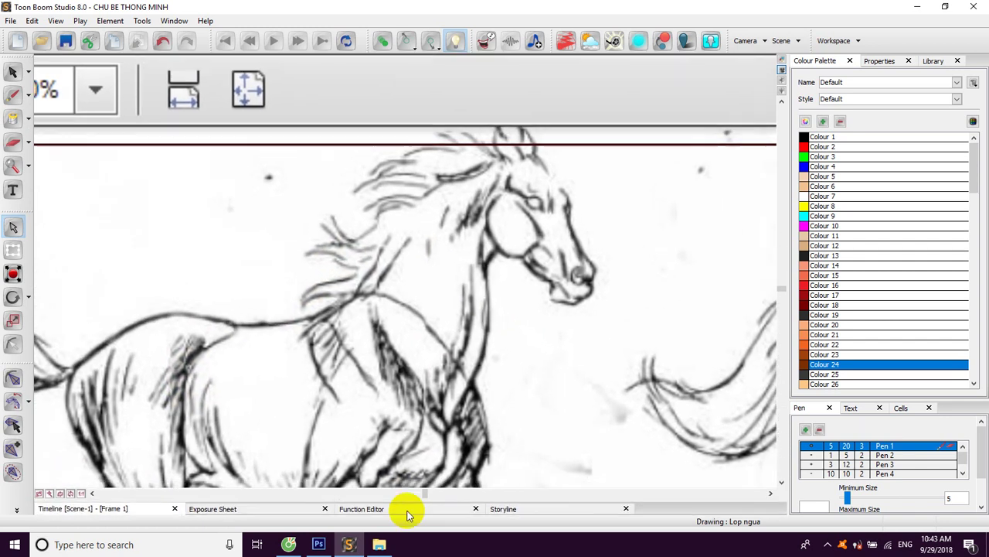
pyautogui.moveTo(357, 335); pyautogui.dragTo(429, 224)
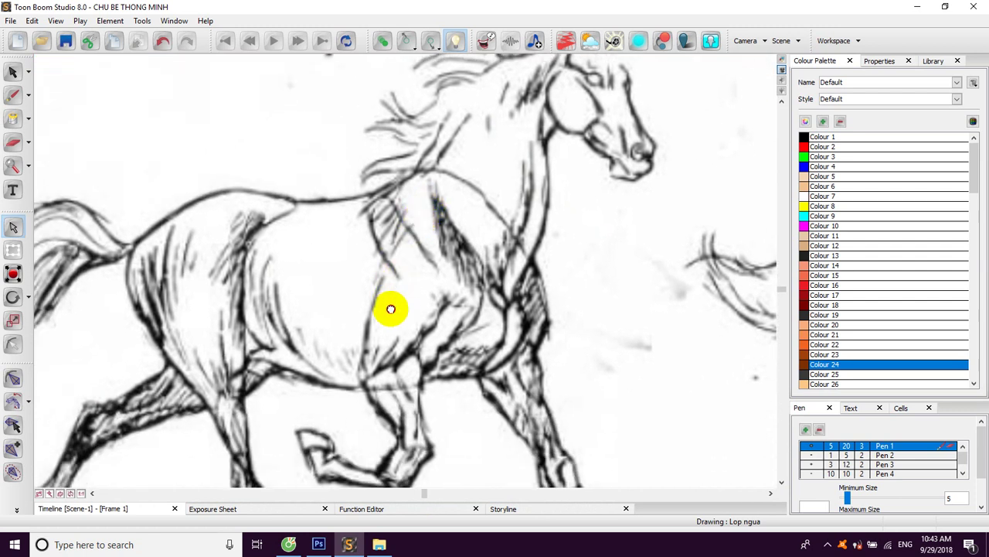
# - Activate the Brush with the Pen 4 preset and frame the first horse's back for tracing
pyautogui.click(13, 94)
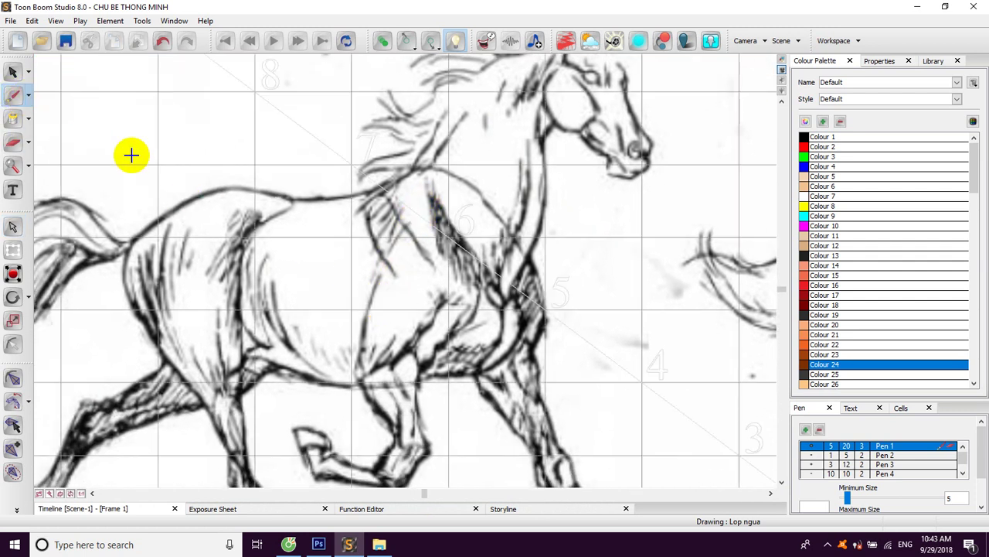
pyautogui.moveTo(311, 377); pyautogui.dragTo(296, 362)
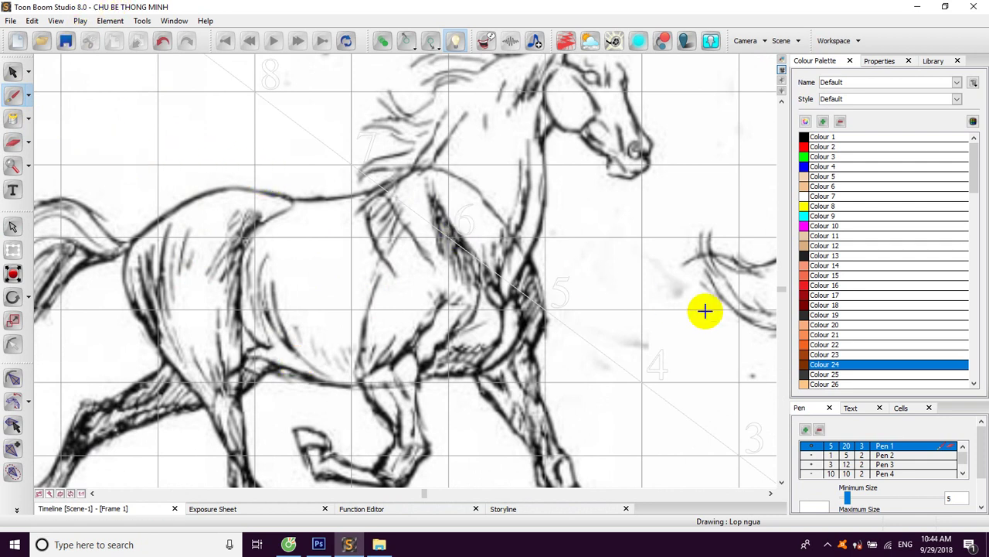
pyautogui.click(808, 473)
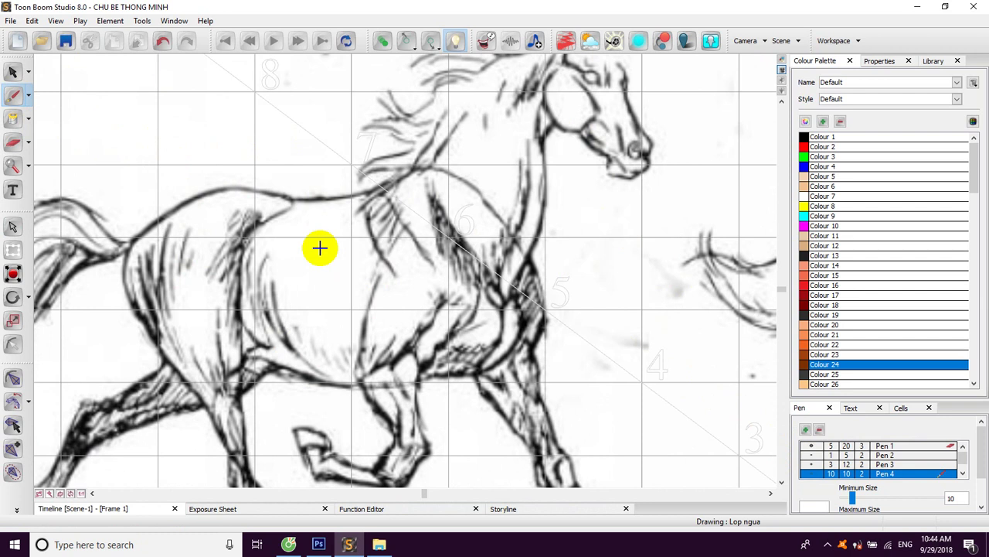
pyautogui.click(12, 71)
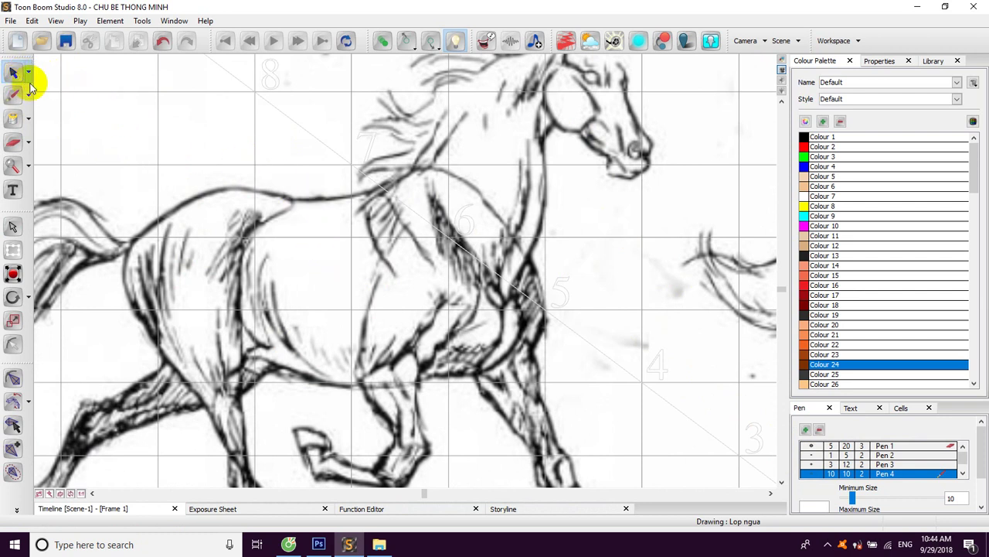
pyautogui.scroll(5, 230, 158)
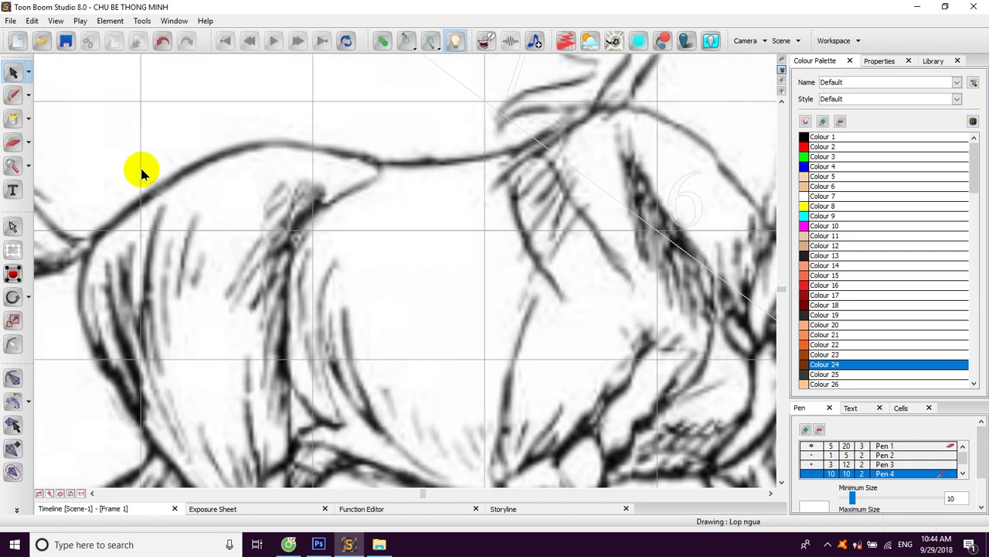
pyautogui.click(12, 94)
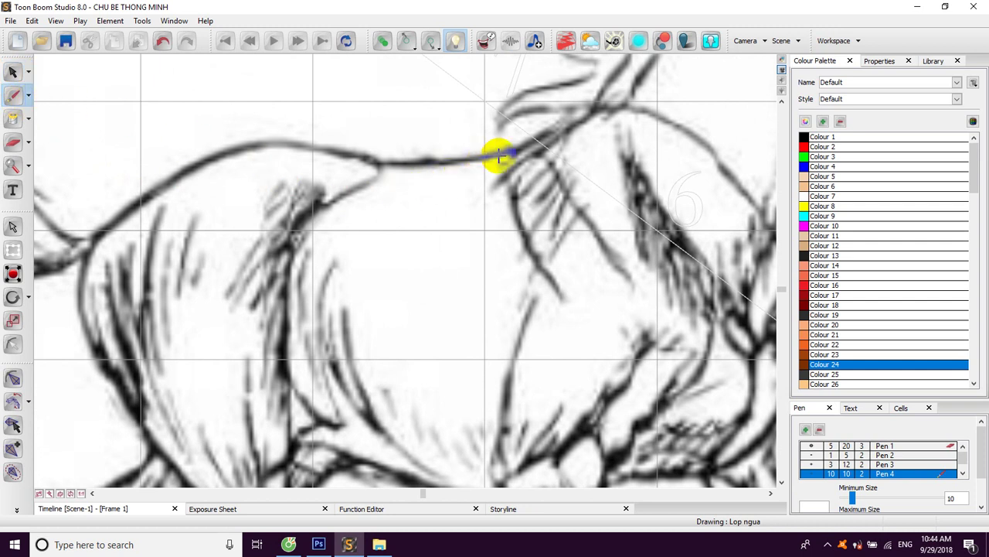
# - Test Pen 4 on the horse's rump, enlarge the pen settings area, and set Pen 4 to minimum size 4 and maximum size 5
pyautogui.moveTo(403, 154)
pyautogui.mouseDown()
pyautogui.moveTo(209, 154)
pyautogui.moveTo(167, 178)
pyautogui.moveTo(241, 150)
pyautogui.mouseUp()
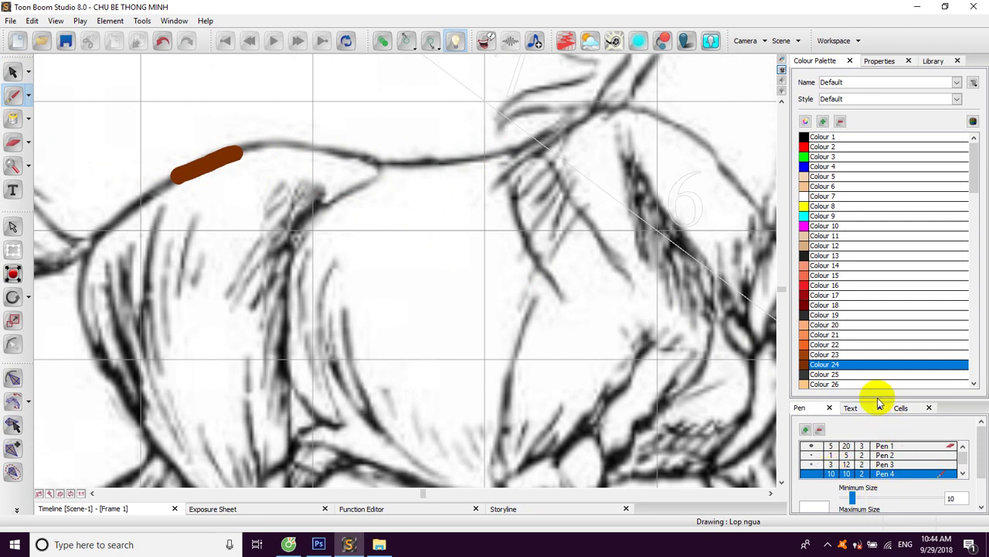
pyautogui.moveTo(876, 399); pyautogui.dragTo(881, 315)
pyautogui.moveTo(854, 477); pyautogui.dragTo(850, 476)
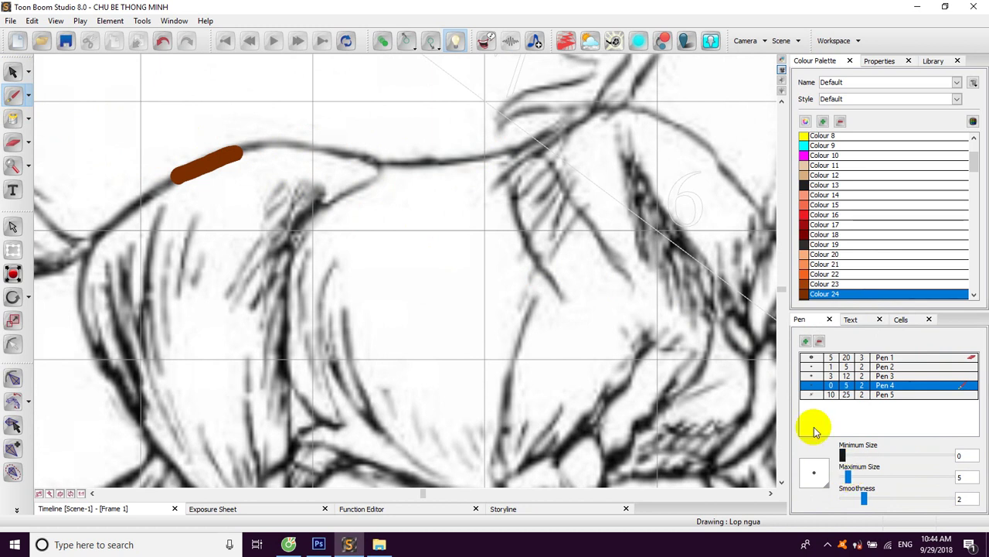
pyautogui.hotkey('ctrl', 'z')
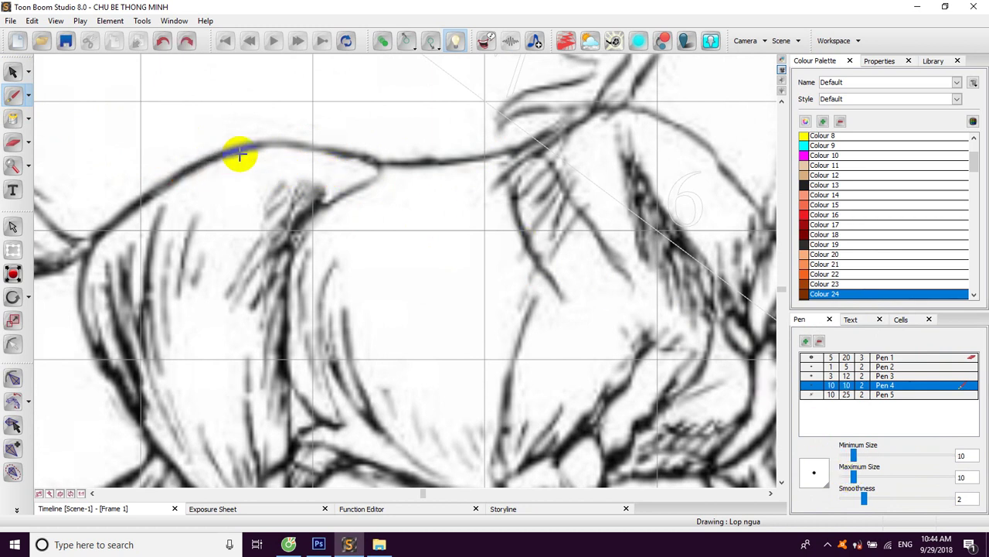
pyautogui.moveTo(243, 149); pyautogui.dragTo(200, 161)
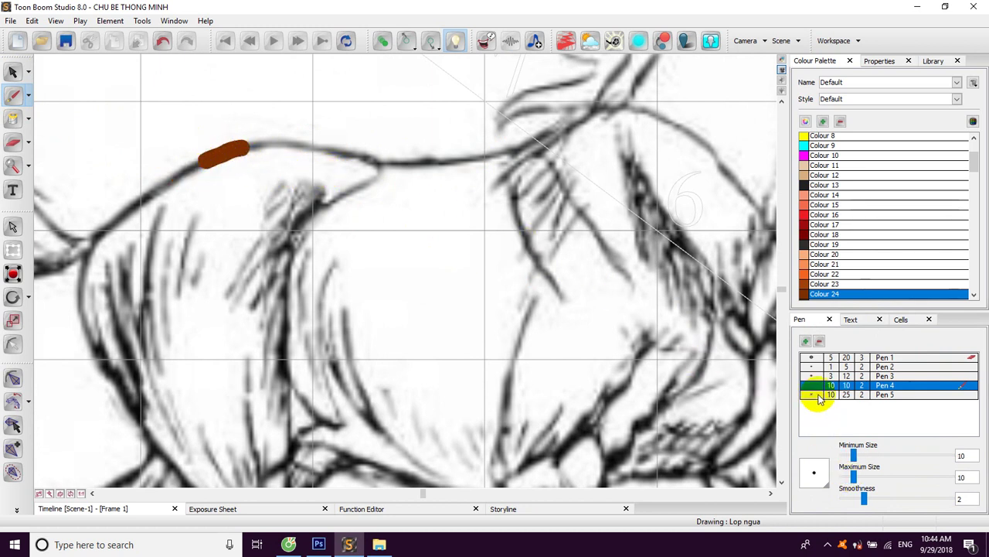
pyautogui.moveTo(855, 476); pyautogui.dragTo(848, 476)
# - Trace a short piece of the rump outline with the thinner pen and delete the thick test stroke beside it
pyautogui.moveTo(166, 179); pyautogui.dragTo(118, 220)
pyautogui.click(12, 71)
pyautogui.moveTo(188, 129); pyautogui.dragTo(246, 161)
pyautogui.click(242, 88)
pyautogui.moveTo(201, 127); pyautogui.dragTo(267, 159)
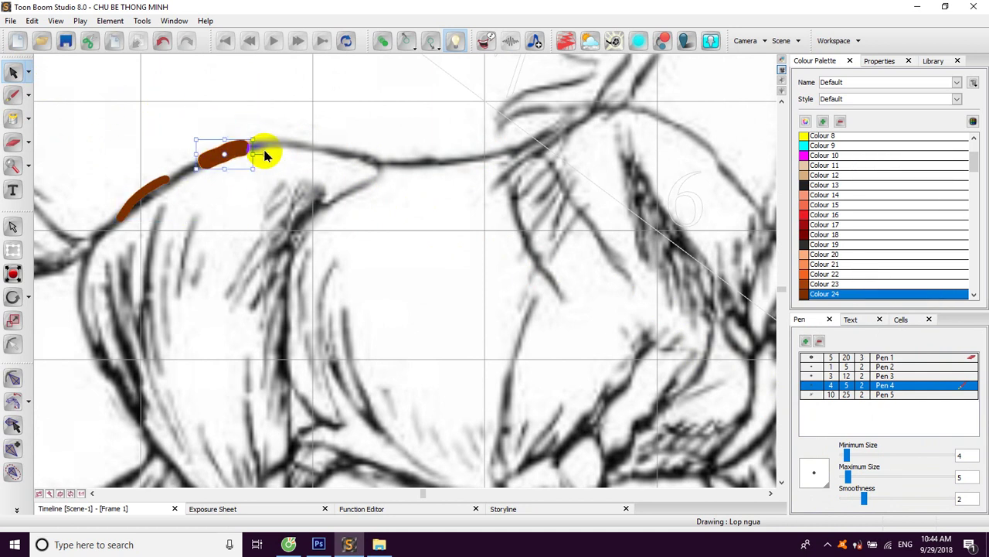
pyautogui.press('Delete')
# - Trace the horse's back from the rump to the withers and up the base of the neck, redoing the neck stroke
pyautogui.click(12, 94)
pyautogui.moveTo(197, 172)
pyautogui.mouseDown()
pyautogui.moveTo(166, 180)
pyautogui.moveTo(284, 144)
pyautogui.mouseUp()
pyautogui.press('space')
pyautogui.moveTo(378, 183); pyautogui.dragTo(306, 186)
pyautogui.moveTo(191, 149)
pyautogui.mouseDown()
pyautogui.moveTo(335, 168)
pyautogui.moveTo(442, 158)
pyautogui.moveTo(357, 182)
pyautogui.moveTo(330, 180)
pyautogui.moveTo(383, 172)
pyautogui.moveTo(428, 150)
pyautogui.moveTo(319, 210)
pyautogui.moveTo(366, 178)
pyautogui.mouseUp()
pyautogui.moveTo(321, 210)
pyautogui.mouseDown()
pyautogui.moveTo(365, 178)
pyautogui.moveTo(328, 225)
pyautogui.moveTo(341, 196)
pyautogui.mouseUp()
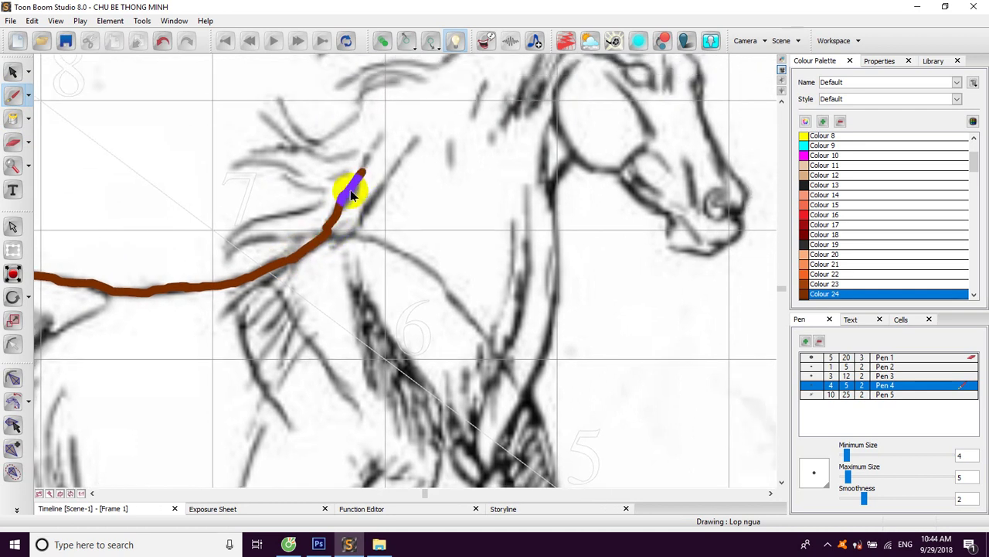
pyautogui.hotkey('ctrl', 'z')
pyautogui.moveTo(357, 173); pyautogui.dragTo(332, 218)
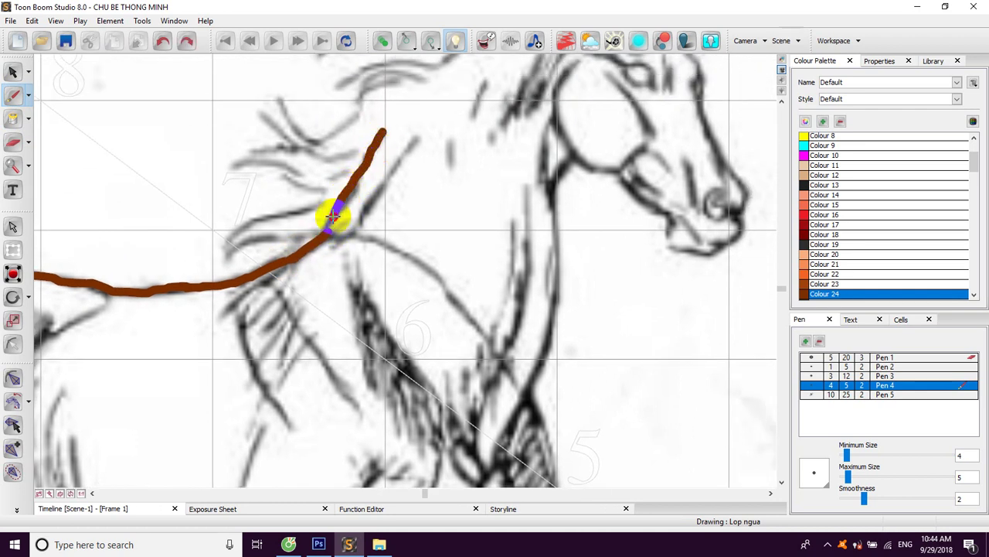
# - Trace the crest of the neck, the forehead and the face profile down to the muzzle, mouth and chin
pyautogui.moveTo(381, 181); pyautogui.dragTo(313, 284)
pyautogui.moveTo(313, 232)
pyautogui.mouseDown()
pyautogui.moveTo(384, 155)
pyautogui.moveTo(419, 147)
pyautogui.moveTo(337, 187)
pyautogui.moveTo(419, 151)
pyautogui.moveTo(362, 165)
pyautogui.moveTo(409, 154)
pyautogui.moveTo(377, 137)
pyautogui.moveTo(327, 142)
pyautogui.moveTo(391, 144)
pyautogui.moveTo(384, 137)
pyautogui.moveTo(411, 164)
pyautogui.moveTo(419, 179)
pyautogui.moveTo(389, 169)
pyautogui.moveTo(406, 192)
pyautogui.moveTo(404, 222)
pyautogui.moveTo(378, 178)
pyautogui.moveTo(418, 280)
pyautogui.mouseUp()
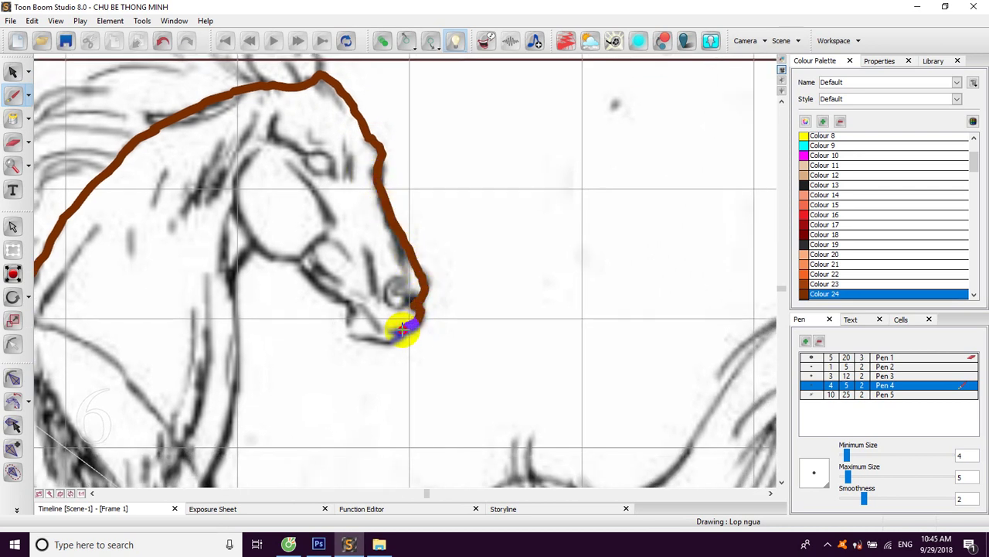
pyautogui.moveTo(383, 319); pyautogui.dragTo(365, 310)
pyautogui.moveTo(392, 329)
pyautogui.mouseDown()
pyautogui.moveTo(362, 337)
pyautogui.moveTo(347, 304)
pyautogui.mouseUp()
# - Trace the lower jaw up to the throat and the curved cheek lines inside the horse's head
pyautogui.moveTo(300, 265); pyautogui.dragTo(345, 302)
pyautogui.press('space')
pyautogui.moveTo(319, 259); pyautogui.dragTo(386, 298)
pyautogui.moveTo(303, 249)
pyautogui.mouseDown()
pyautogui.moveTo(327, 283)
pyautogui.moveTo(361, 301)
pyautogui.mouseUp()
pyautogui.moveTo(384, 228)
pyautogui.mouseDown()
pyautogui.moveTo(365, 223)
pyautogui.moveTo(396, 255)
pyautogui.mouseUp()
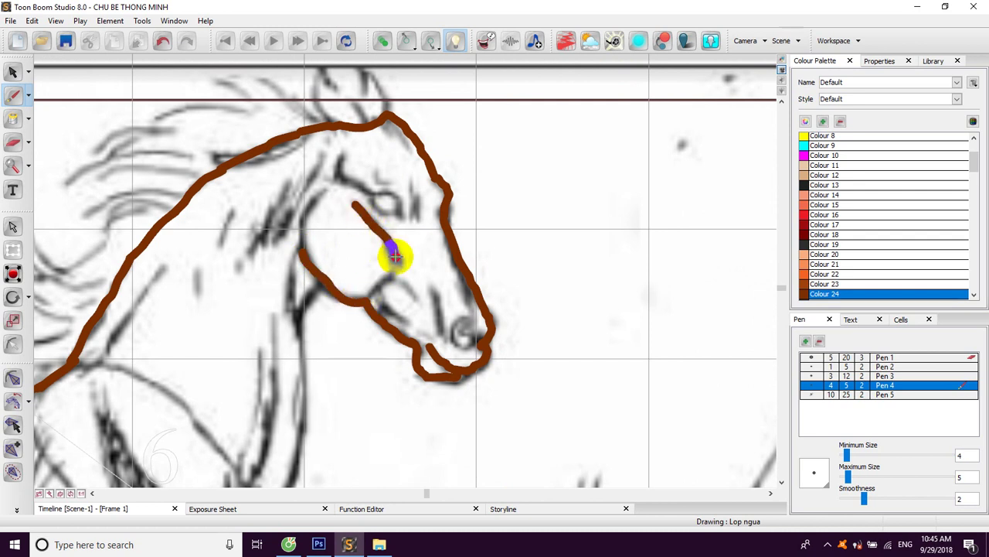
pyautogui.moveTo(375, 288); pyautogui.dragTo(409, 286)
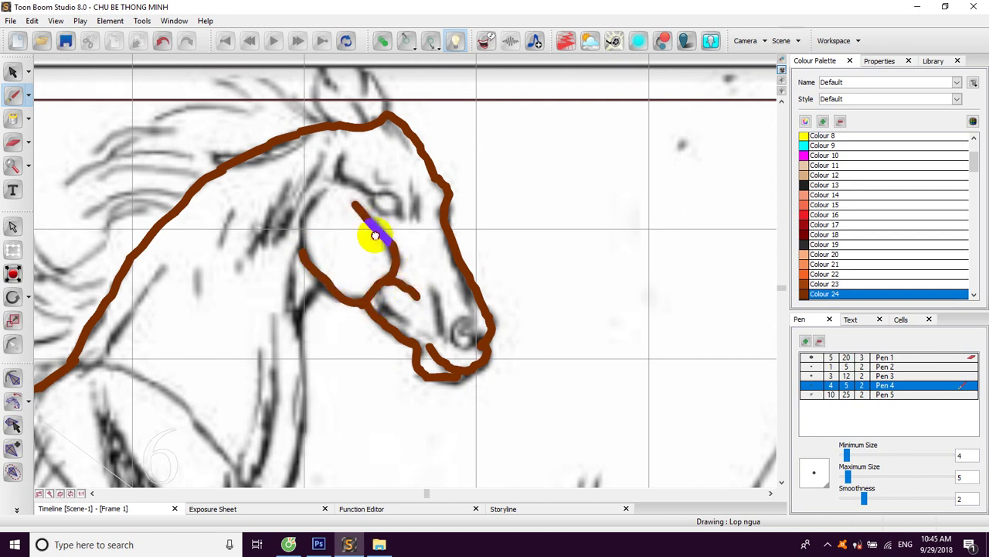
# - Trace the horse's eye and the short shading strokes behind the cheek
pyautogui.moveTo(380, 196)
pyautogui.mouseDown()
pyautogui.moveTo(407, 224)
pyautogui.moveTo(448, 226)
pyautogui.moveTo(444, 242)
pyautogui.moveTo(416, 235)
pyautogui.moveTo(411, 219)
pyautogui.moveTo(371, 203)
pyautogui.moveTo(391, 196)
pyautogui.moveTo(373, 253)
pyautogui.mouseUp()
pyautogui.moveTo(387, 166); pyautogui.dragTo(348, 230)
pyautogui.moveTo(350, 190); pyautogui.dragTo(320, 241)
# - Trace the throat line from the jaw down to the chest and the inner muscle line running beside it
pyautogui.moveTo(391, 265)
pyautogui.mouseDown()
pyautogui.moveTo(403, 202)
pyautogui.moveTo(378, 277)
pyautogui.moveTo(400, 199)
pyautogui.moveTo(394, 287)
pyautogui.moveTo(369, 376)
pyautogui.mouseUp()
pyautogui.moveTo(365, 280)
pyautogui.mouseDown()
pyautogui.moveTo(370, 296)
pyautogui.moveTo(404, 298)
pyautogui.mouseUp()
pyautogui.moveTo(406, 161); pyautogui.dragTo(404, 232)
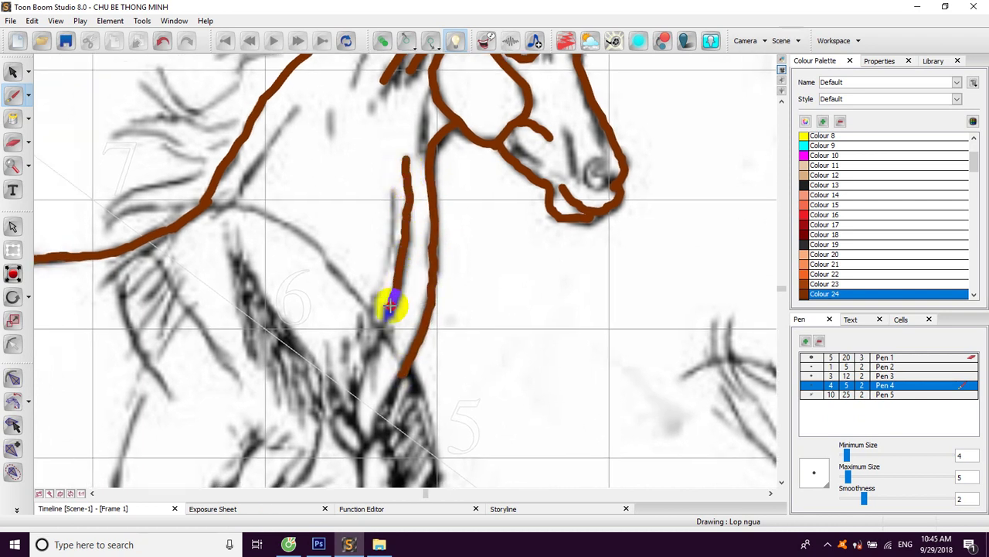
pyautogui.moveTo(384, 317); pyautogui.dragTo(381, 330)
# - Trace the muscle line along the base of the mane and the start of the shoulder line at the withers
pyautogui.moveTo(317, 183); pyautogui.dragTo(338, 265)
pyautogui.moveTo(316, 194); pyautogui.dragTo(255, 277)
pyautogui.moveTo(336, 147); pyautogui.dragTo(318, 267)
pyautogui.moveTo(299, 316); pyautogui.dragTo(372, 192)
pyautogui.moveTo(364, 240)
pyautogui.mouseDown()
pyautogui.moveTo(311, 201)
pyautogui.moveTo(377, 206)
pyautogui.mouseUp()
pyautogui.moveTo(419, 329); pyautogui.dragTo(372, 236)
pyautogui.scroll(-3, 381, 224)
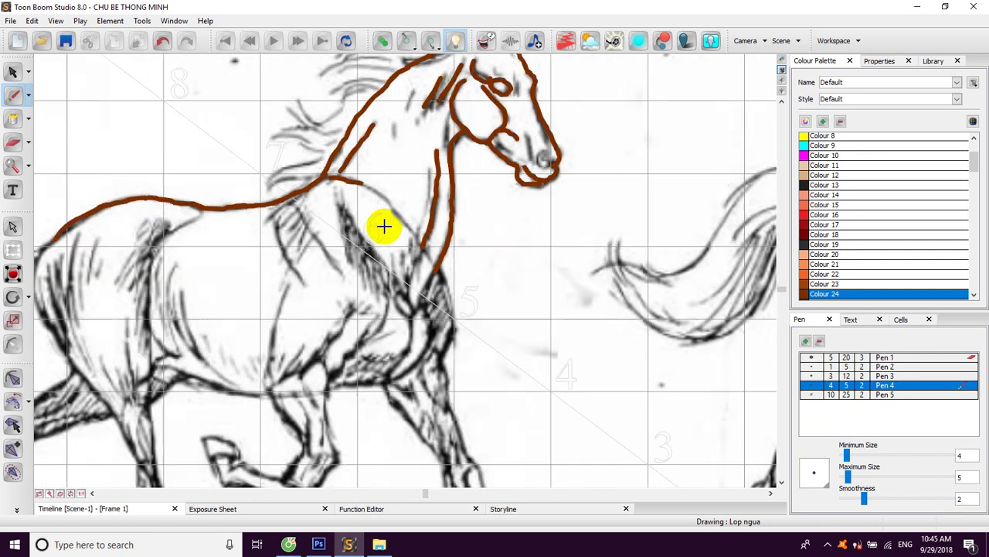
# - Rotate the drawing view in both directions to inspect the horse from different angles, and reset the rotation
pyautogui.press('c')
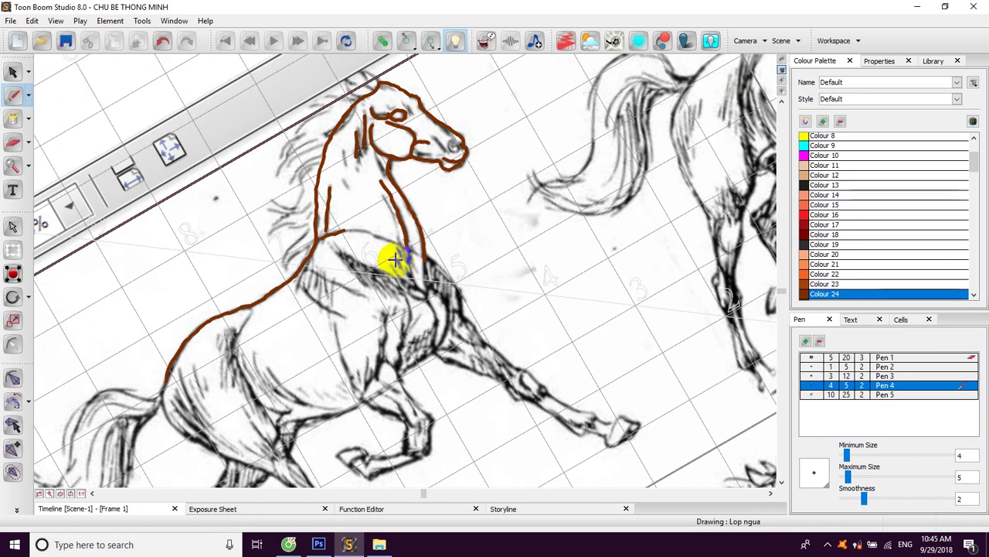
pyautogui.press('c')
pyautogui.press('c')
pyautogui.press('c')
pyautogui.press('c')
pyautogui.press('c')
pyautogui.press('c')
pyautogui.press('x')
pyautogui.press('x')
pyautogui.press('x')
pyautogui.press('x')
pyautogui.press('x')
pyautogui.press('x')
pyautogui.press('x')
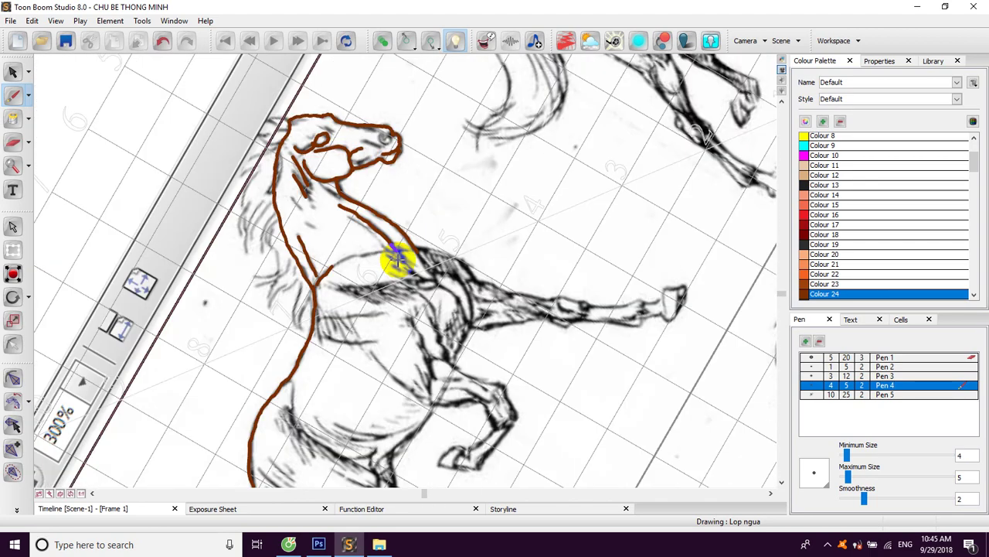
pyautogui.press('x')
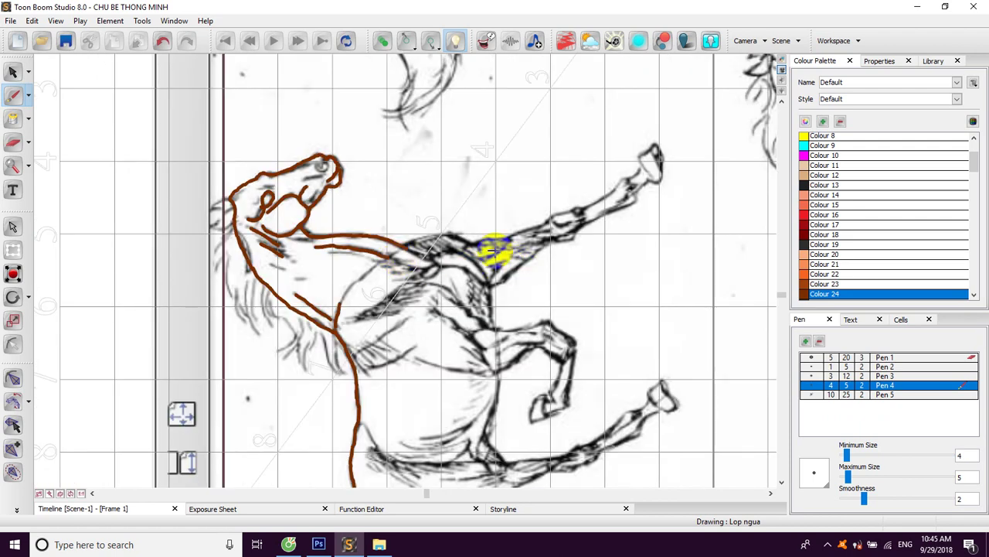
pyautogui.press('x')
pyautogui.press('x')
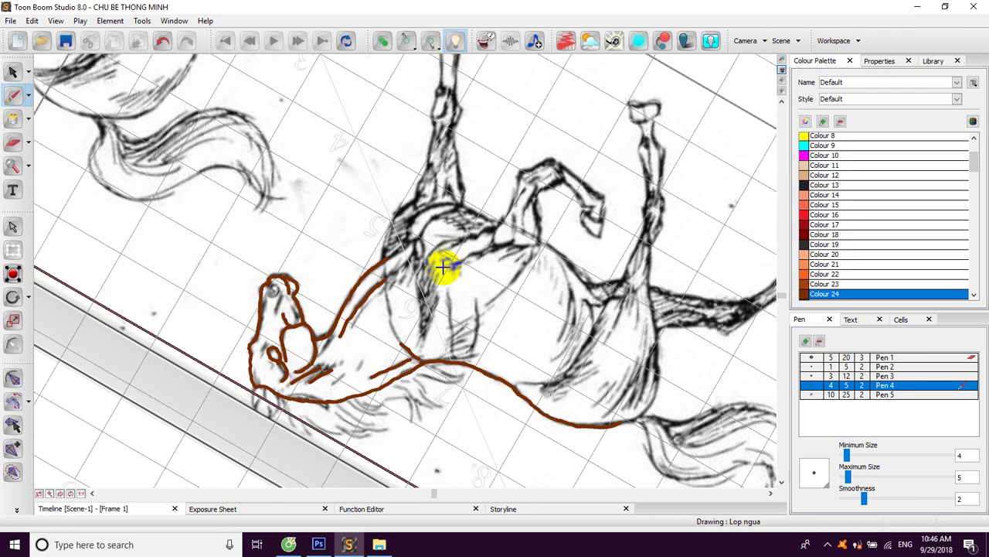
pyautogui.hotkey('shift', 'x')
# - Trace the chest contour in dark brown from the base of the throat to the top of the outstretched foreleg
pyautogui.moveTo(347, 248); pyautogui.dragTo(393, 214)
pyautogui.press('x')
pyautogui.press('x')
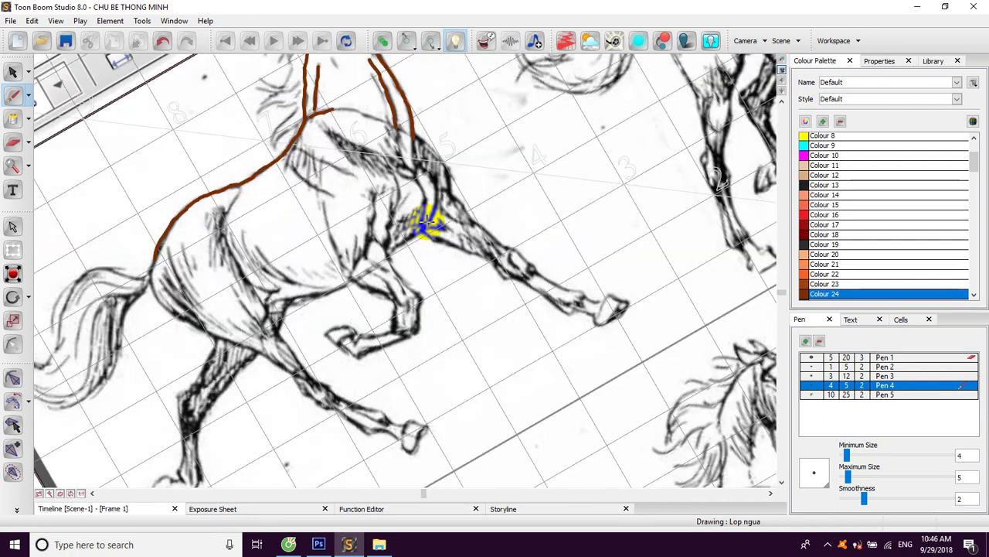
pyautogui.moveTo(364, 165)
pyautogui.mouseDown()
pyautogui.moveTo(394, 246)
pyautogui.moveTo(333, 248)
pyautogui.moveTo(325, 265)
pyautogui.moveTo(346, 241)
pyautogui.mouseUp()
pyautogui.press('2')
pyautogui.press('2')
pyautogui.press('2')
pyautogui.hotkey('shift', 'x')
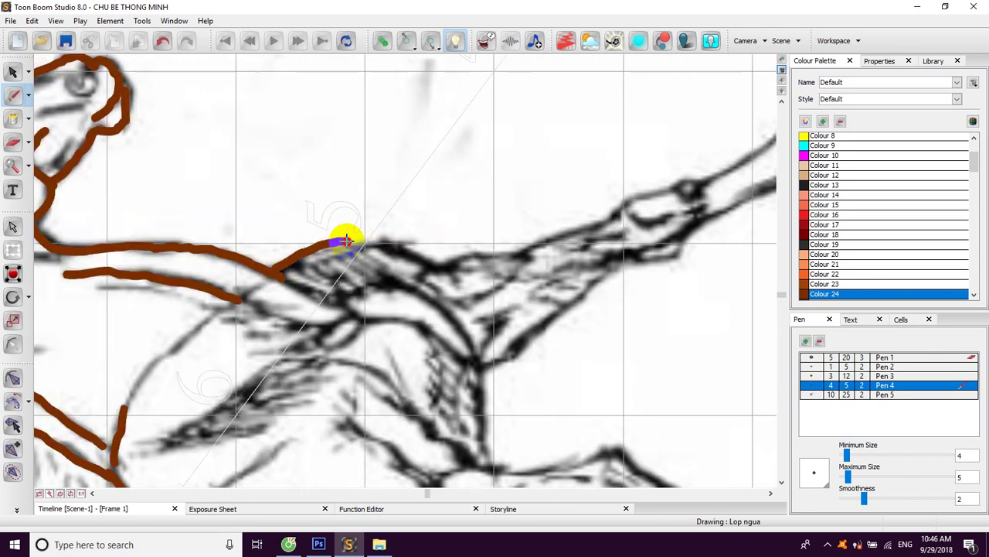
pyautogui.hotkey('ctrl', 'z')
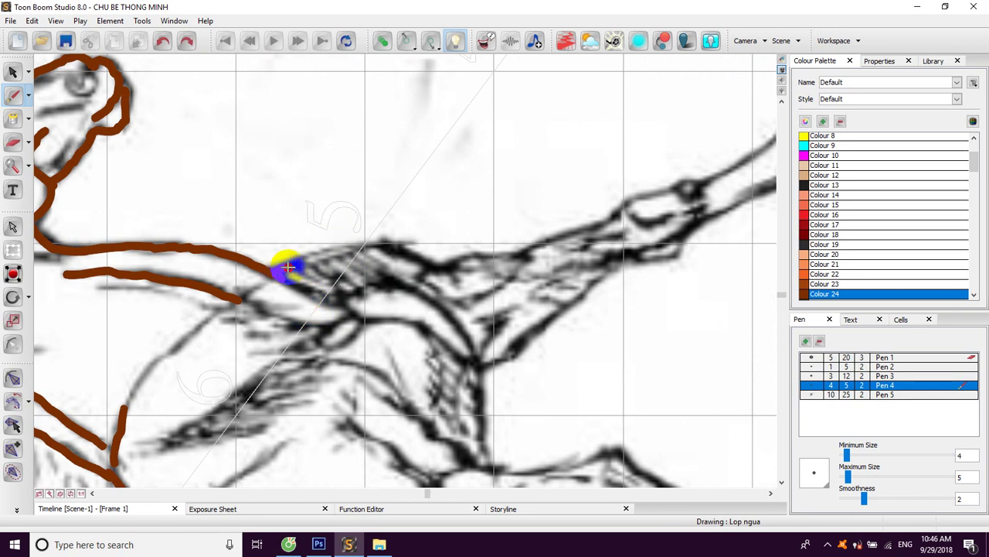
pyautogui.moveTo(423, 255)
pyautogui.mouseDown()
pyautogui.moveTo(473, 255)
pyautogui.moveTo(388, 236)
pyautogui.moveTo(352, 257)
pyautogui.mouseUp()
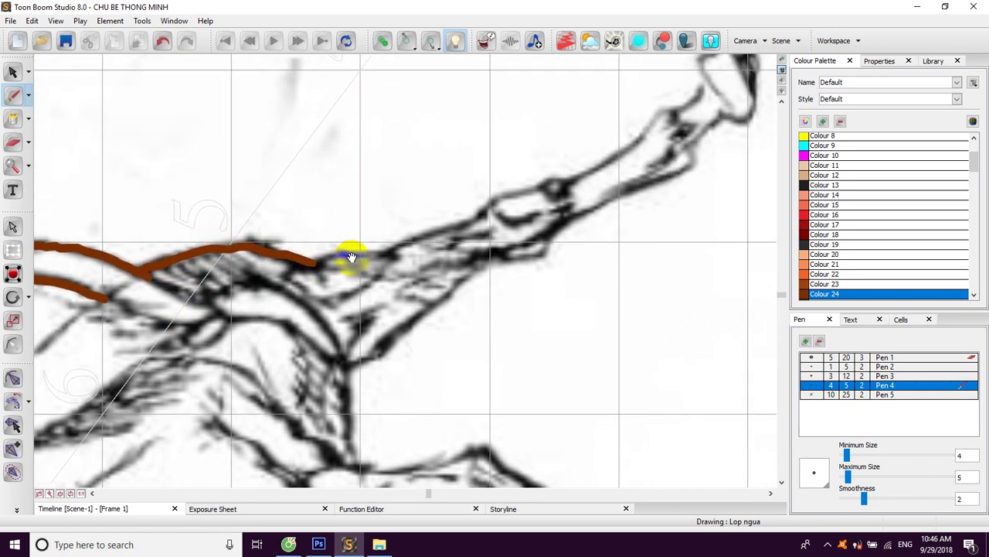
pyautogui.moveTo(418, 245); pyautogui.dragTo(326, 277)
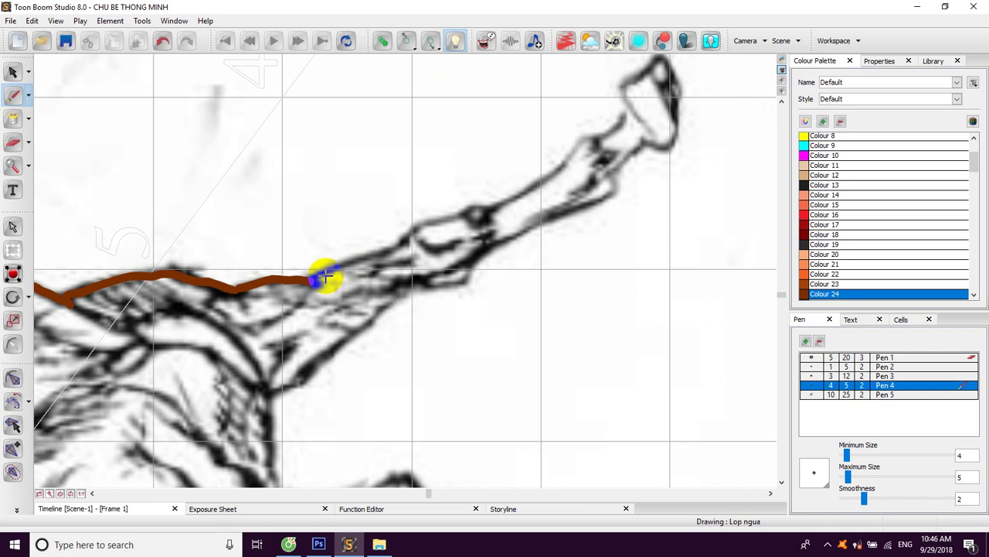
# - Trace both edges, hoof and inner muscle strokes of the outstretched foreleg, plus the line from its base to the folded foreleg
pyautogui.moveTo(402, 245)
pyautogui.mouseDown()
pyautogui.moveTo(429, 237)
pyautogui.moveTo(360, 277)
pyautogui.moveTo(338, 272)
pyautogui.moveTo(387, 252)
pyautogui.moveTo(424, 253)
pyautogui.moveTo(349, 274)
pyautogui.moveTo(427, 236)
pyautogui.moveTo(456, 202)
pyautogui.mouseUp()
pyautogui.moveTo(333, 280); pyautogui.dragTo(376, 265)
pyautogui.moveTo(461, 200)
pyautogui.mouseDown()
pyautogui.moveTo(395, 248)
pyautogui.moveTo(422, 239)
pyautogui.moveTo(395, 257)
pyautogui.moveTo(394, 218)
pyautogui.moveTo(417, 206)
pyautogui.moveTo(435, 270)
pyautogui.moveTo(410, 292)
pyautogui.moveTo(384, 309)
pyautogui.moveTo(443, 240)
pyautogui.moveTo(343, 316)
pyautogui.moveTo(287, 336)
pyautogui.moveTo(375, 270)
pyautogui.moveTo(316, 325)
pyautogui.moveTo(286, 327)
pyautogui.moveTo(371, 270)
pyautogui.mouseUp()
pyautogui.moveTo(322, 306)
pyautogui.mouseDown()
pyautogui.moveTo(233, 370)
pyautogui.moveTo(251, 365)
pyautogui.moveTo(341, 279)
pyautogui.moveTo(374, 275)
pyautogui.moveTo(528, 198)
pyautogui.moveTo(515, 188)
pyautogui.moveTo(523, 186)
pyautogui.moveTo(490, 219)
pyautogui.mouseUp()
pyautogui.moveTo(348, 282); pyautogui.dragTo(420, 238)
pyautogui.moveTo(288, 284); pyautogui.dragTo(357, 254)
pyautogui.moveTo(309, 316)
pyautogui.mouseDown()
pyautogui.moveTo(369, 239)
pyautogui.moveTo(349, 265)
pyautogui.moveTo(360, 358)
pyautogui.mouseUp()
pyautogui.scroll(-3, 329, 317)
pyautogui.hscroll(-1, 328, 317)
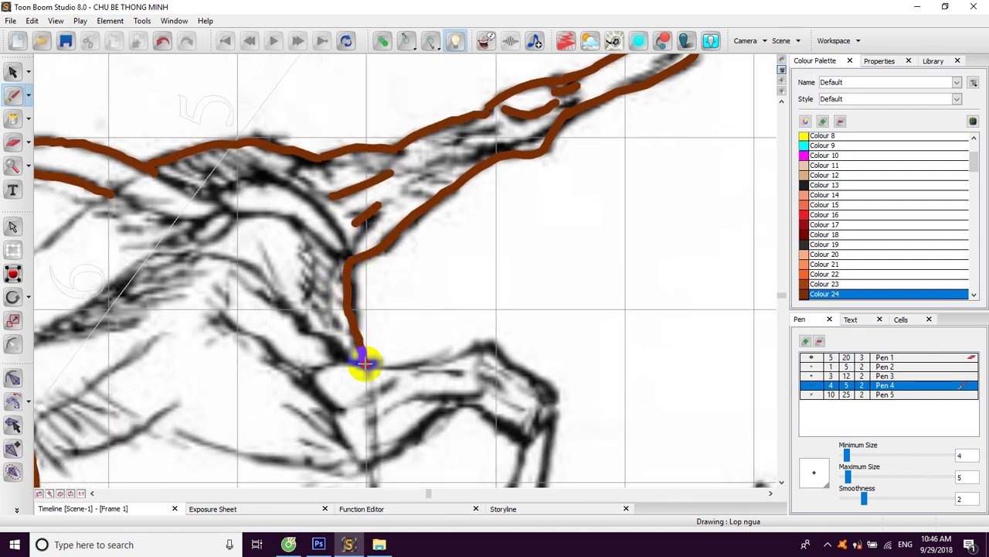
# - Trace the muscle line above the folded foreleg and the leg's outer edge over the knee down around the hoof
pyautogui.scroll(-4, 380, 254)
pyautogui.hscroll(1, 379, 255)
pyautogui.click(263, 195)
pyautogui.moveTo(246, 175)
pyautogui.mouseDown()
pyautogui.moveTo(353, 263)
pyautogui.moveTo(297, 265)
pyautogui.moveTo(327, 267)
pyautogui.moveTo(395, 244)
pyautogui.mouseUp()
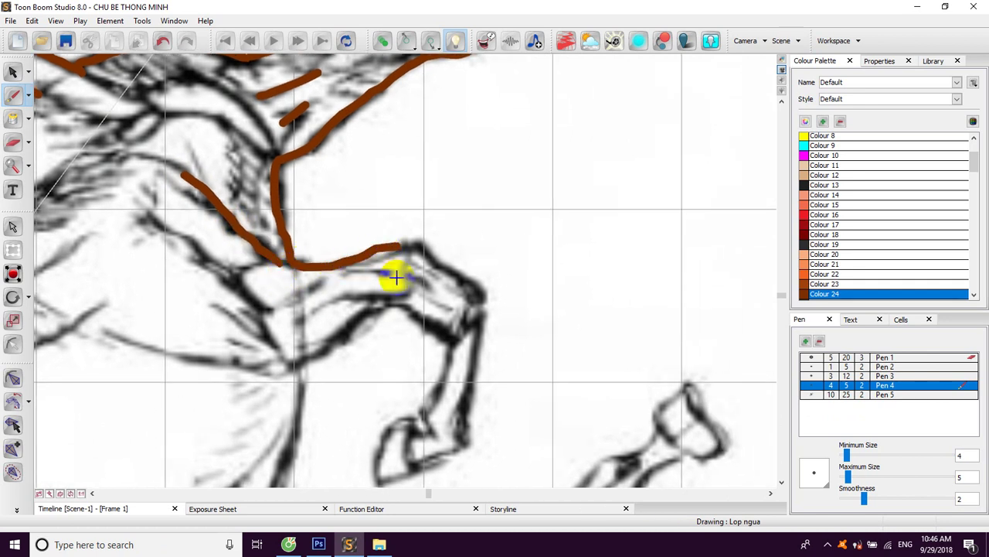
pyautogui.hotkey('ctrl', 'z')
pyautogui.moveTo(304, 256)
pyautogui.mouseDown()
pyautogui.moveTo(364, 261)
pyautogui.moveTo(420, 245)
pyautogui.moveTo(359, 228)
pyautogui.mouseUp()
pyautogui.moveTo(345, 205)
pyautogui.mouseDown()
pyautogui.moveTo(395, 239)
pyautogui.moveTo(419, 226)
pyautogui.moveTo(388, 333)
pyautogui.moveTo(334, 385)
pyautogui.mouseUp()
pyautogui.moveTo(314, 347)
pyautogui.mouseDown()
pyautogui.moveTo(305, 404)
pyautogui.moveTo(335, 392)
pyautogui.moveTo(344, 340)
pyautogui.mouseUp()
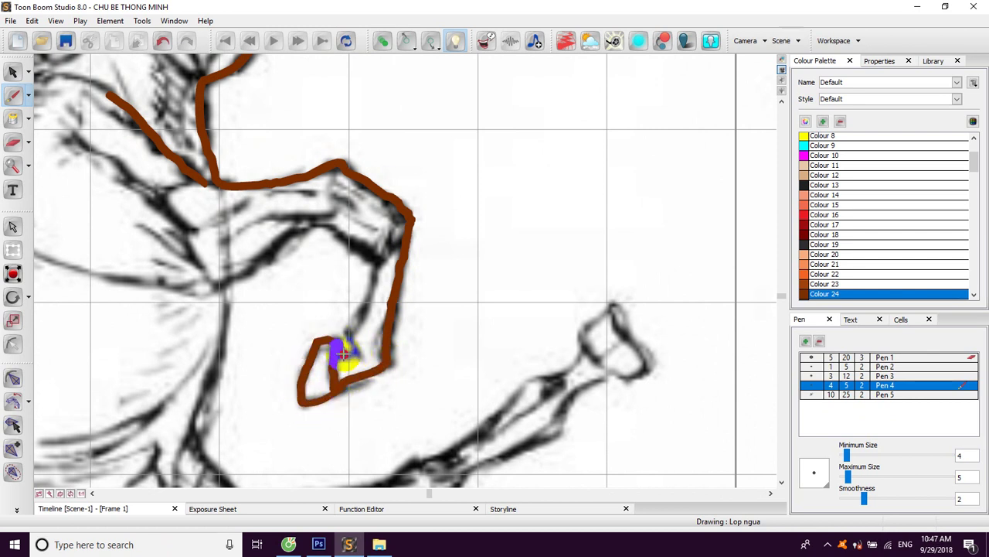
# - Trace the inner edge of the folded foreleg and the muscle lines where it joins the body
pyautogui.moveTo(365, 305)
pyautogui.mouseDown()
pyautogui.moveTo(375, 251)
pyautogui.moveTo(412, 297)
pyautogui.moveTo(356, 270)
pyautogui.moveTo(252, 328)
pyautogui.mouseUp()
pyautogui.moveTo(242, 256); pyautogui.dragTo(374, 297)
pyautogui.moveTo(318, 273); pyautogui.dragTo(371, 318)
pyautogui.moveTo(285, 253); pyautogui.dragTo(373, 315)
pyautogui.moveTo(361, 320)
pyautogui.mouseDown()
pyautogui.moveTo(339, 272)
pyautogui.moveTo(320, 259)
pyautogui.mouseUp()
# - Trace the belly line, the thigh's front edge and the near hind leg down to its hoof
pyautogui.moveTo(208, 311)
pyautogui.mouseDown()
pyautogui.moveTo(396, 341)
pyautogui.moveTo(393, 263)
pyautogui.moveTo(376, 409)
pyautogui.moveTo(374, 286)
pyautogui.moveTo(426, 350)
pyautogui.mouseUp()
pyautogui.moveTo(323, 277)
pyautogui.mouseDown()
pyautogui.moveTo(362, 337)
pyautogui.moveTo(418, 249)
pyautogui.mouseUp()
pyautogui.moveTo(176, 255)
pyautogui.mouseDown()
pyautogui.moveTo(209, 299)
pyautogui.moveTo(267, 332)
pyautogui.moveTo(420, 354)
pyautogui.moveTo(335, 319)
pyautogui.moveTo(392, 325)
pyautogui.mouseUp()
pyautogui.moveTo(411, 329)
pyautogui.mouseDown()
pyautogui.moveTo(298, 310)
pyautogui.moveTo(436, 300)
pyautogui.moveTo(407, 309)
pyautogui.moveTo(457, 292)
pyautogui.moveTo(420, 313)
pyautogui.moveTo(524, 241)
pyautogui.moveTo(464, 283)
pyautogui.moveTo(489, 269)
pyautogui.mouseUp()
pyautogui.moveTo(517, 232)
pyautogui.mouseDown()
pyautogui.moveTo(480, 245)
pyautogui.moveTo(524, 265)
pyautogui.moveTo(507, 286)
pyautogui.mouseUp()
pyautogui.moveTo(468, 249)
pyautogui.mouseDown()
pyautogui.moveTo(485, 287)
pyautogui.moveTo(442, 317)
pyautogui.moveTo(415, 354)
pyautogui.moveTo(348, 380)
pyautogui.mouseUp()
# - Trace the back edge of the near hind leg and the curved rump contour up to the back line
pyautogui.moveTo(413, 309); pyautogui.dragTo(415, 312)
pyautogui.moveTo(365, 355)
pyautogui.mouseDown()
pyautogui.moveTo(442, 285)
pyautogui.moveTo(405, 333)
pyautogui.moveTo(371, 344)
pyautogui.moveTo(442, 317)
pyautogui.moveTo(354, 334)
pyautogui.moveTo(431, 287)
pyautogui.moveTo(316, 360)
pyautogui.mouseUp()
pyautogui.moveTo(369, 317); pyautogui.dragTo(455, 267)
pyautogui.moveTo(404, 302); pyautogui.dragTo(327, 374)
pyautogui.moveTo(227, 367); pyautogui.dragTo(291, 325)
pyautogui.moveTo(203, 327)
pyautogui.mouseDown()
pyautogui.moveTo(261, 358)
pyautogui.moveTo(321, 363)
pyautogui.moveTo(386, 331)
pyautogui.mouseUp()
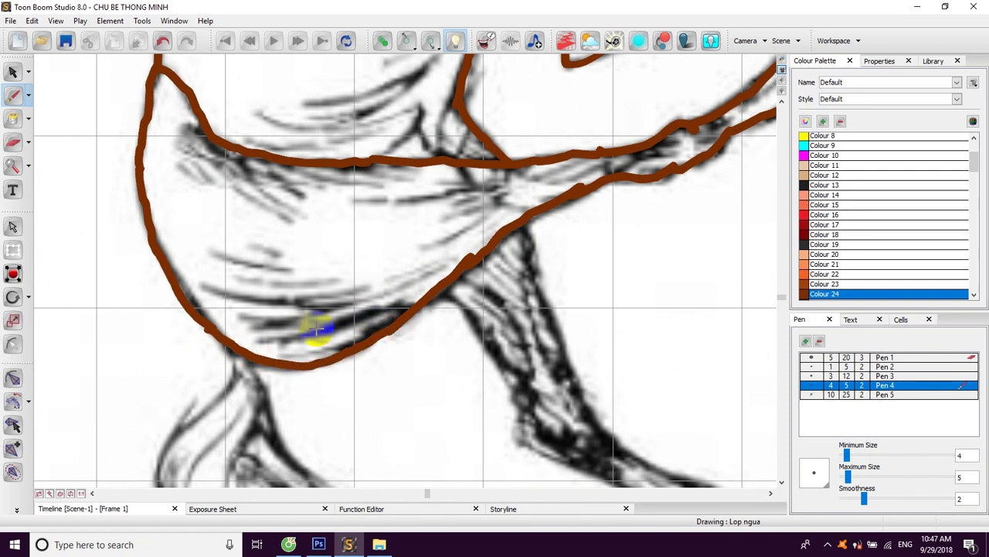
# - Trace the upper and lower edges of the far hind leg and close its outline around the hoof
pyautogui.moveTo(442, 309); pyautogui.dragTo(395, 295)
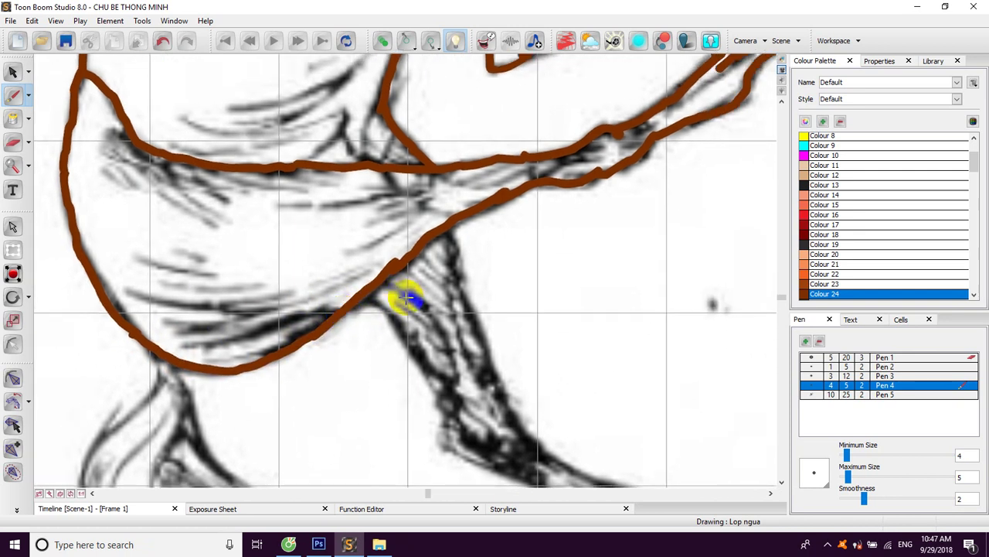
pyautogui.press('c')
pyautogui.press('c')
pyautogui.press('c')
pyautogui.moveTo(400, 260); pyautogui.dragTo(375, 276)
pyautogui.moveTo(266, 307); pyautogui.dragTo(466, 246)
pyautogui.moveTo(364, 371)
pyautogui.mouseDown()
pyautogui.moveTo(419, 327)
pyautogui.moveTo(479, 316)
pyautogui.moveTo(406, 336)
pyautogui.moveTo(389, 359)
pyautogui.moveTo(419, 342)
pyautogui.moveTo(424, 301)
pyautogui.moveTo(466, 229)
pyautogui.mouseUp()
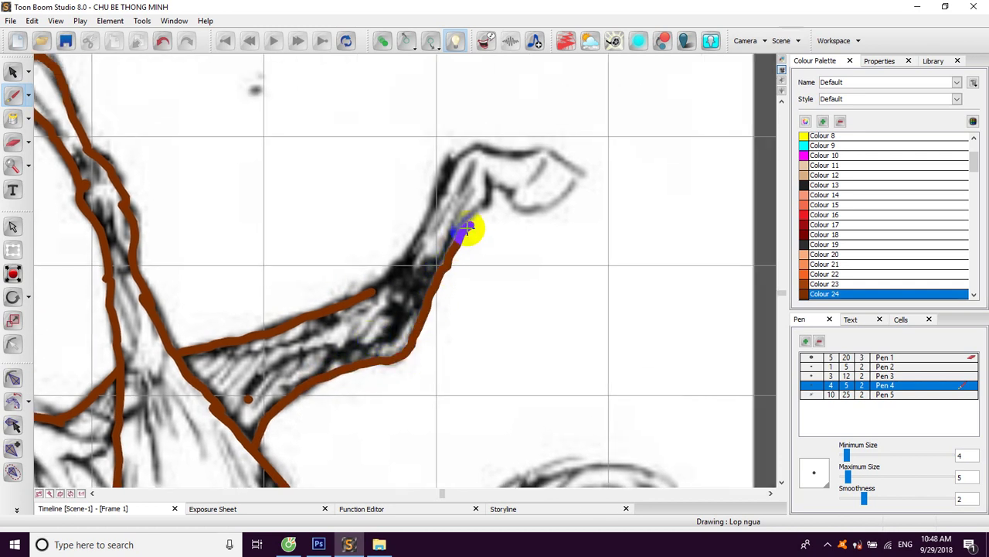
pyautogui.hotkey('ctrl', 'z')
pyautogui.moveTo(396, 357); pyautogui.dragTo(485, 199)
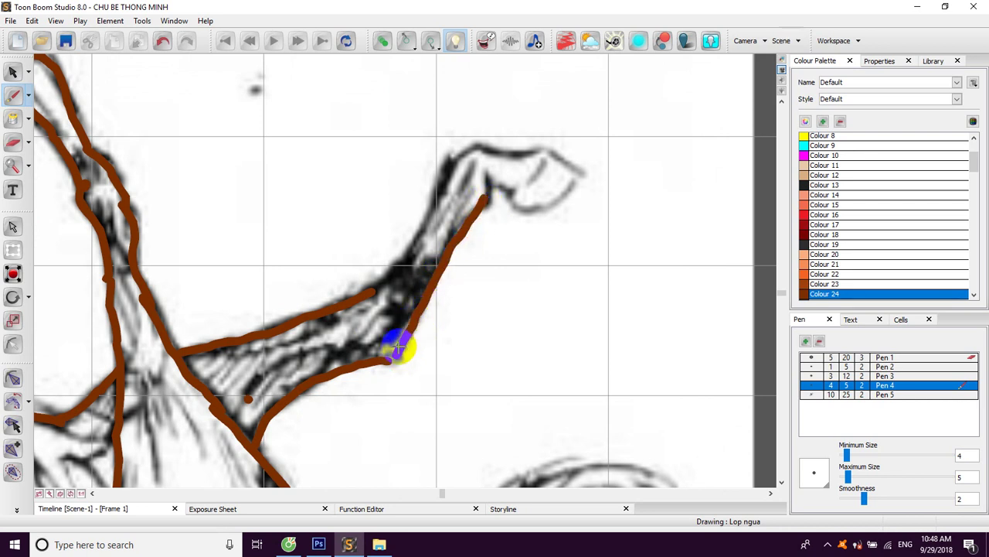
pyautogui.moveTo(423, 277); pyautogui.dragTo(378, 331)
pyautogui.moveTo(321, 346)
pyautogui.mouseDown()
pyautogui.moveTo(377, 275)
pyautogui.moveTo(393, 230)
pyautogui.moveTo(433, 202)
pyautogui.moveTo(395, 241)
pyautogui.moveTo(420, 223)
pyautogui.moveTo(454, 226)
pyautogui.moveTo(473, 249)
pyautogui.moveTo(439, 280)
pyautogui.moveTo(402, 275)
pyautogui.mouseUp()
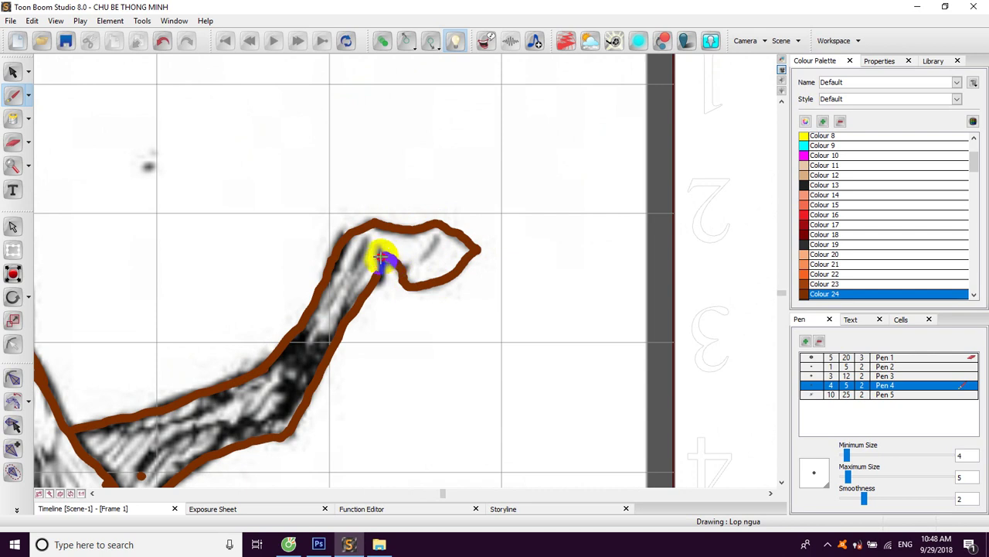
pyautogui.moveTo(438, 236); pyautogui.dragTo(409, 266)
pyautogui.moveTo(356, 311)
pyautogui.mouseDown()
pyautogui.moveTo(433, 234)
pyautogui.moveTo(417, 253)
pyautogui.mouseUp()
# - Examine the whole traced horse against the reference sketch, from the hind legs to the head
pyautogui.press('v')
pyautogui.press('v')
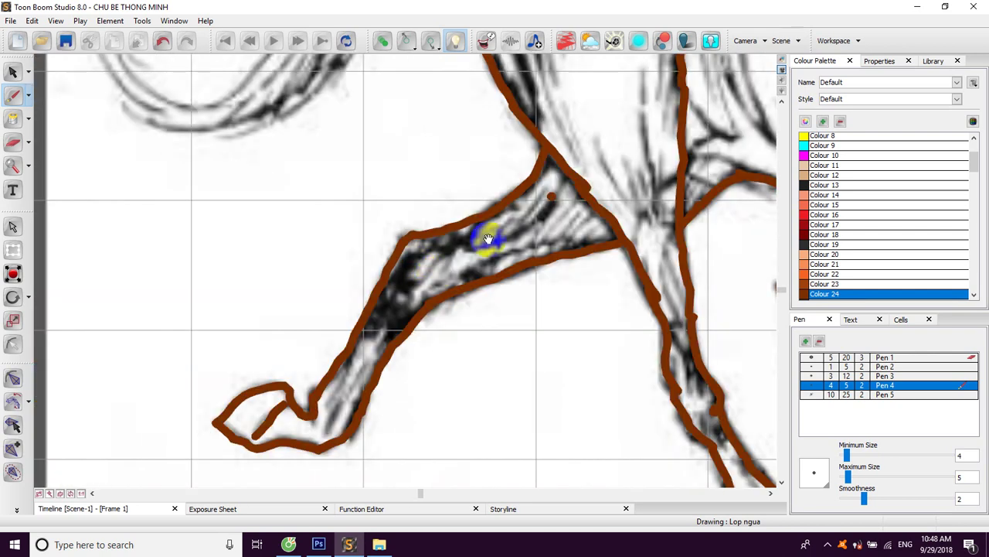
pyautogui.scroll(5, 487, 238)
pyautogui.hscroll(6, 488, 238)
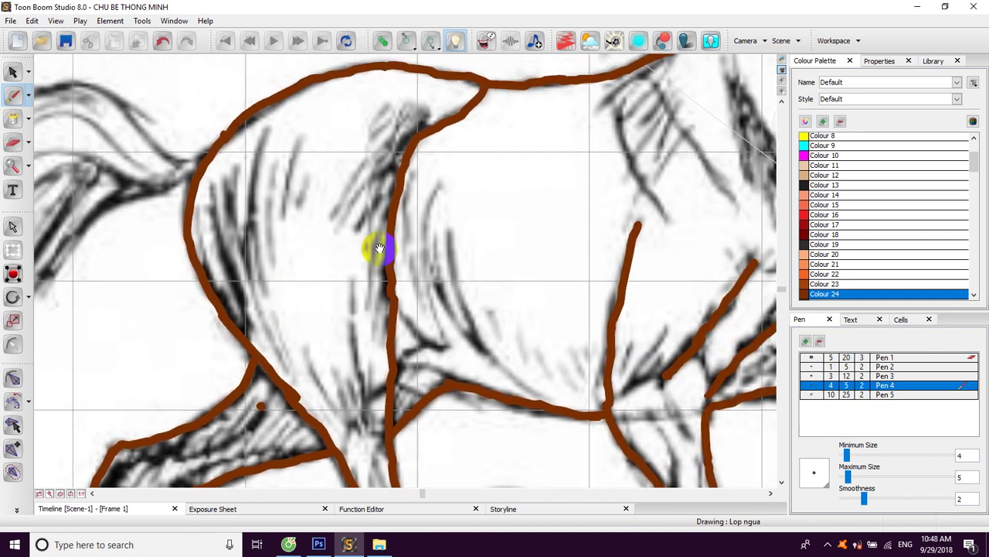
pyautogui.moveTo(448, 256); pyautogui.dragTo(379, 247)
pyautogui.press('x')
pyautogui.press('x')
pyautogui.press('x')
pyautogui.press('x')
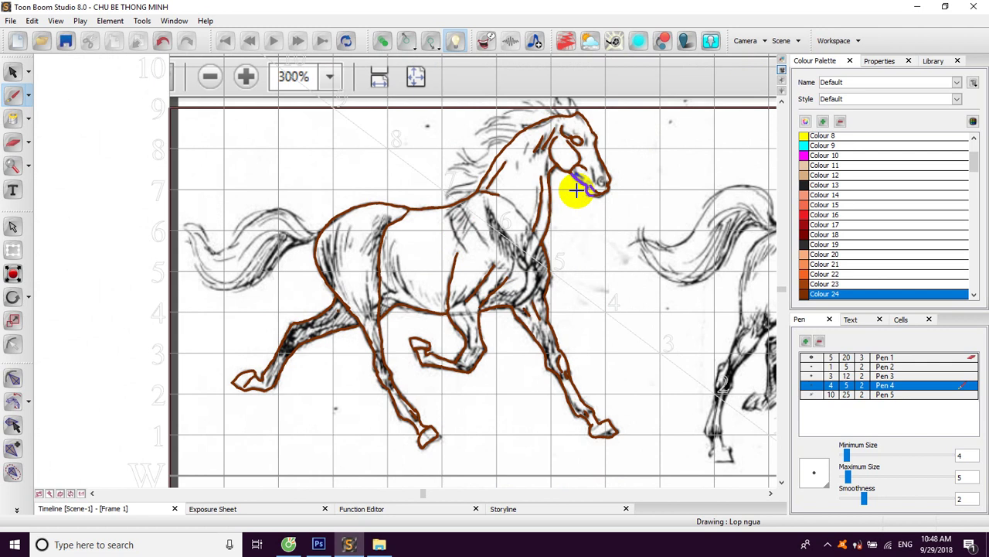
pyautogui.moveTo(576, 189); pyautogui.dragTo(616, 177)
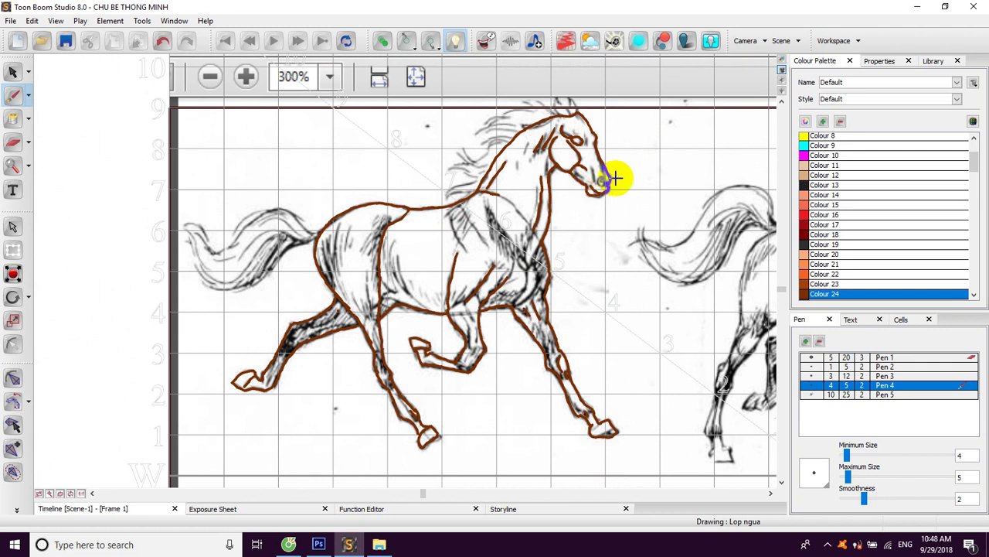
pyautogui.moveTo(613, 179); pyautogui.dragTo(615, 179)
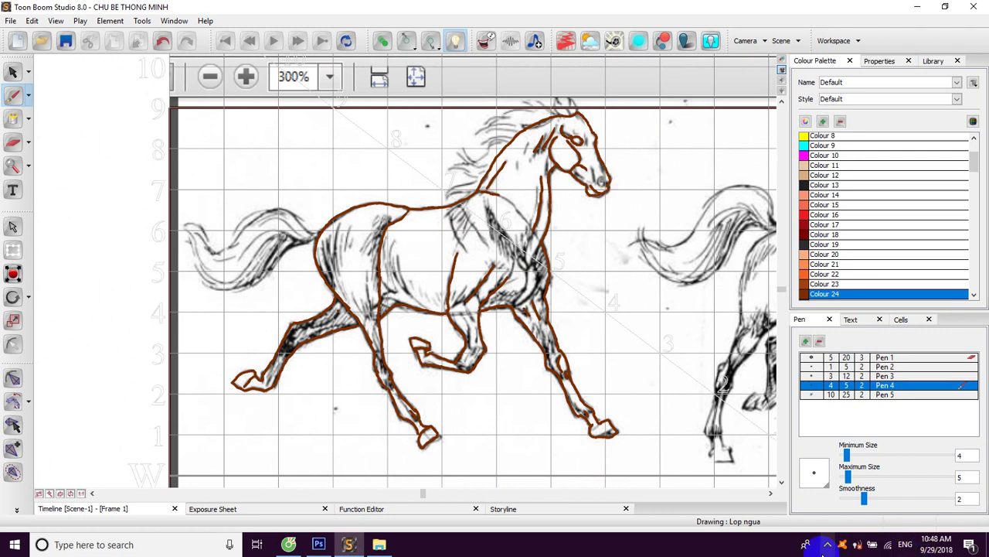
pyautogui.click(827, 544)
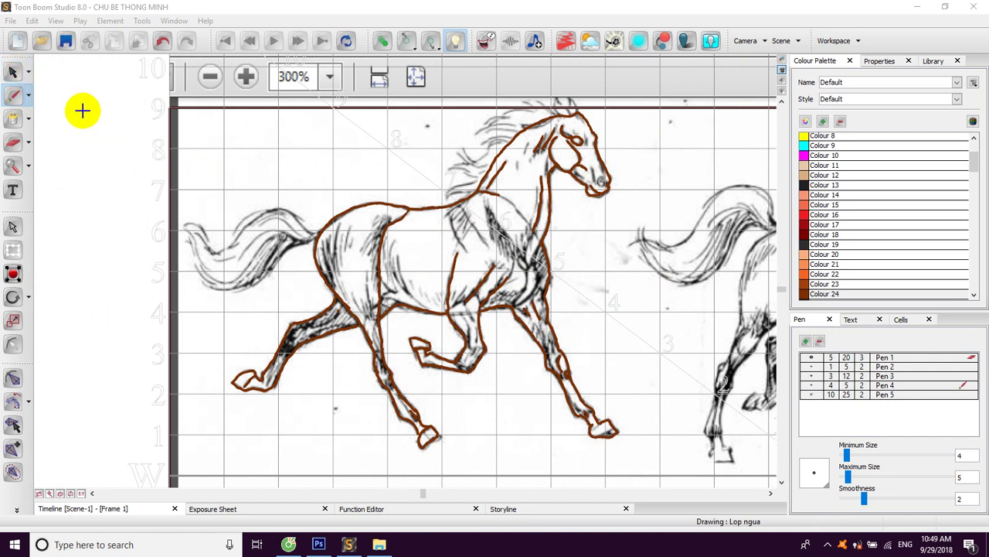
# - Trace the tail's upper and lower edges from the rump in orange Colour 22
pyautogui.press('space')
pyautogui.moveTo(315, 237); pyautogui.dragTo(321, 239)
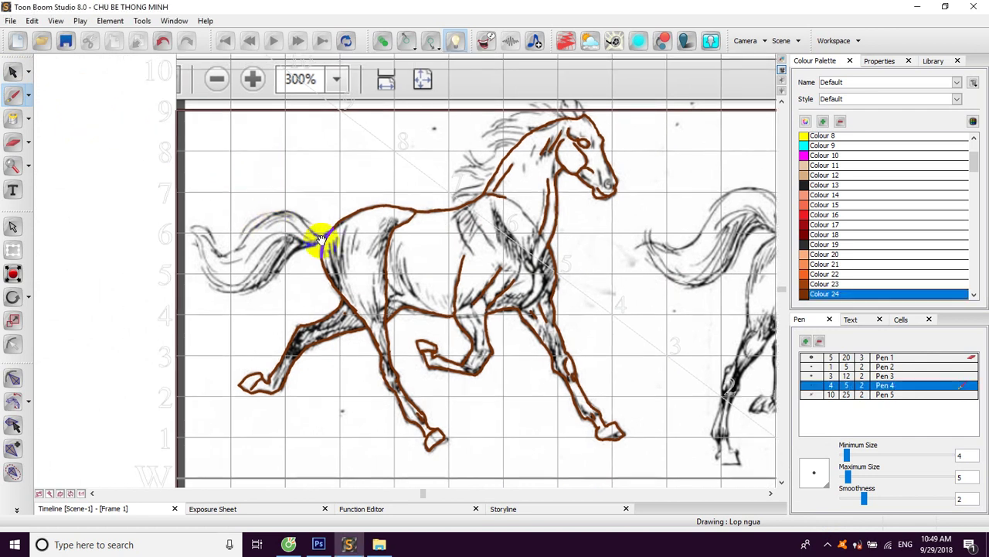
pyautogui.moveTo(371, 183); pyautogui.dragTo(309, 152)
pyautogui.press('2')
pyautogui.press('2')
pyautogui.press('space')
pyautogui.moveTo(128, 114)
pyautogui.mouseDown()
pyautogui.moveTo(252, 152)
pyautogui.moveTo(413, 141)
pyautogui.moveTo(415, 156)
pyautogui.mouseUp()
pyautogui.click(381, 197)
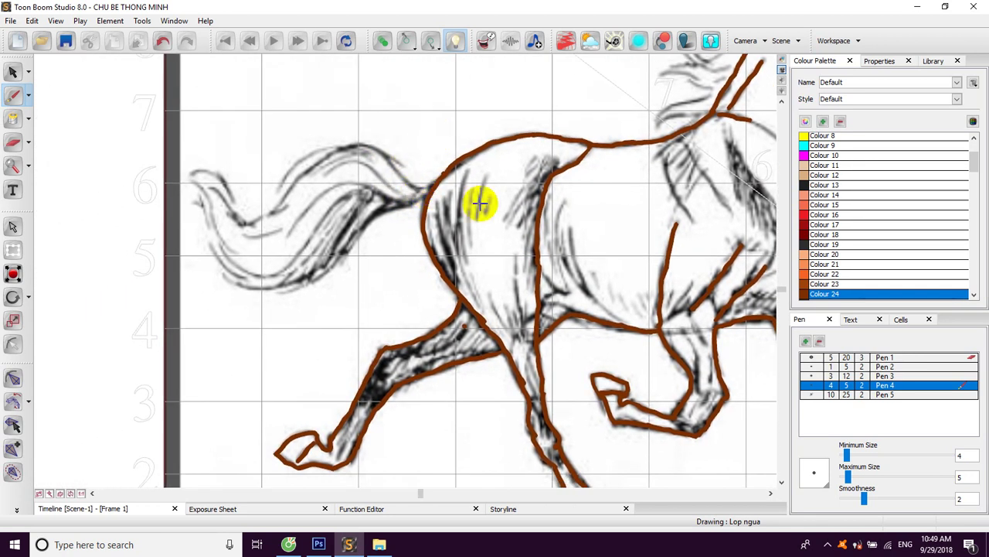
pyautogui.click(807, 275)
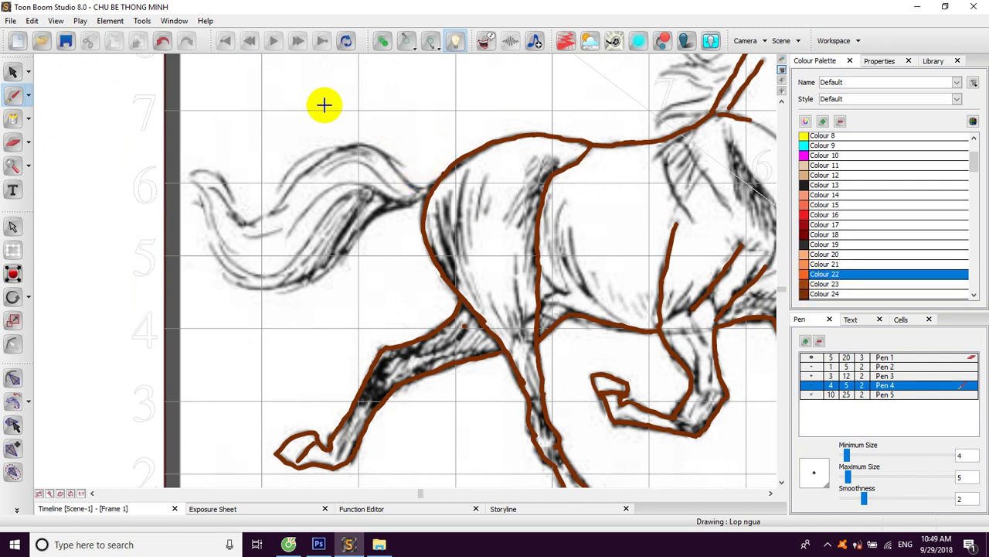
pyautogui.click(424, 189)
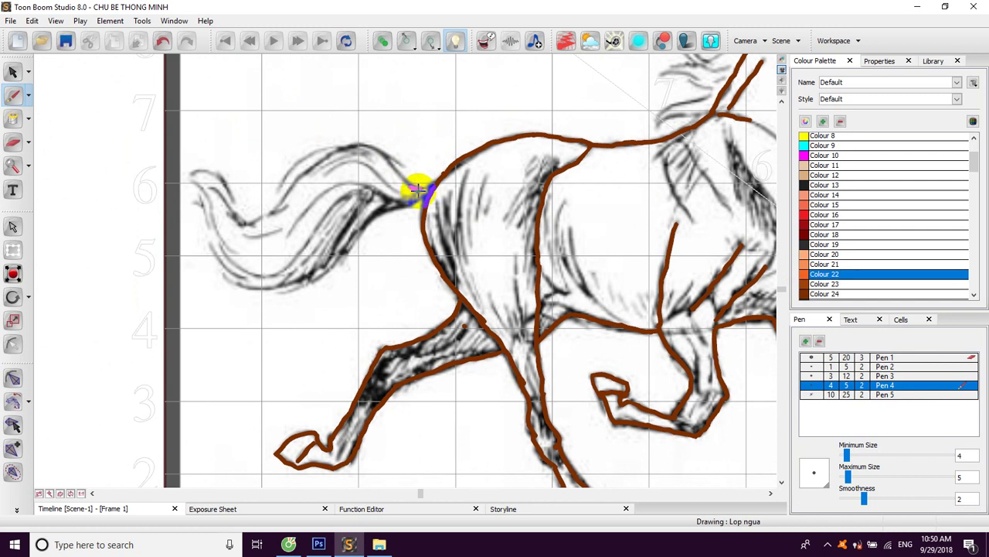
pyautogui.scroll(3, 416, 183)
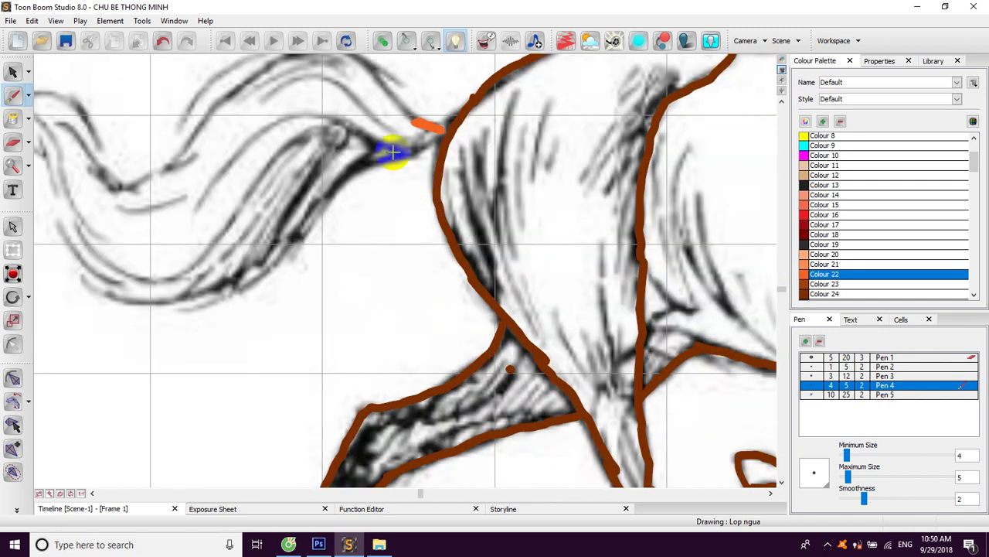
pyautogui.moveTo(462, 191); pyautogui.dragTo(446, 161)
pyautogui.moveTo(415, 130)
pyautogui.mouseDown()
pyautogui.moveTo(390, 117)
pyautogui.moveTo(313, 134)
pyautogui.moveTo(198, 243)
pyautogui.mouseUp()
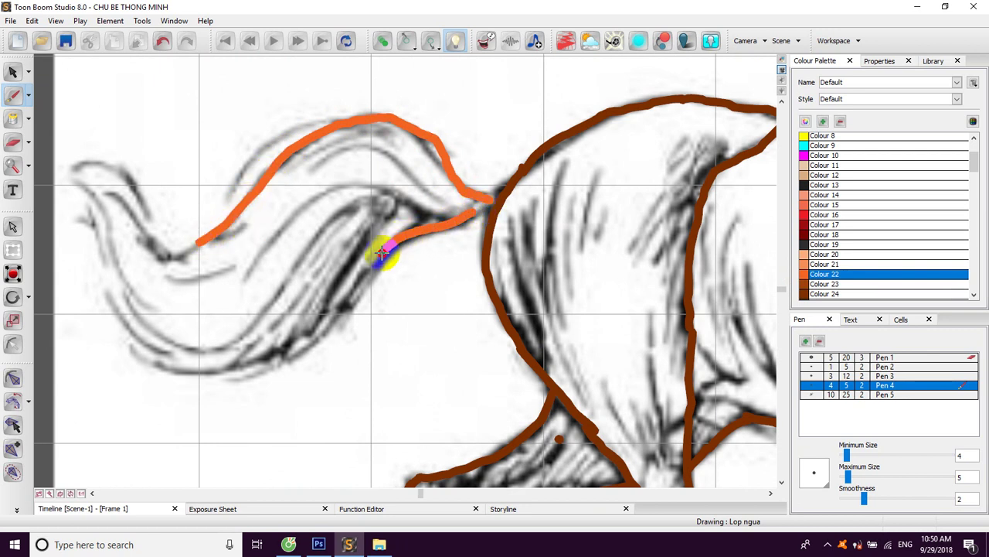
pyautogui.moveTo(282, 349); pyautogui.dragTo(267, 359)
# - Undo the thick inner tail stroke and trace thin hair strands with Pen 2 at minimum size 0, maximum size 1
pyautogui.moveTo(367, 232)
pyautogui.mouseDown()
pyautogui.moveTo(323, 307)
pyautogui.moveTo(302, 332)
pyautogui.mouseUp()
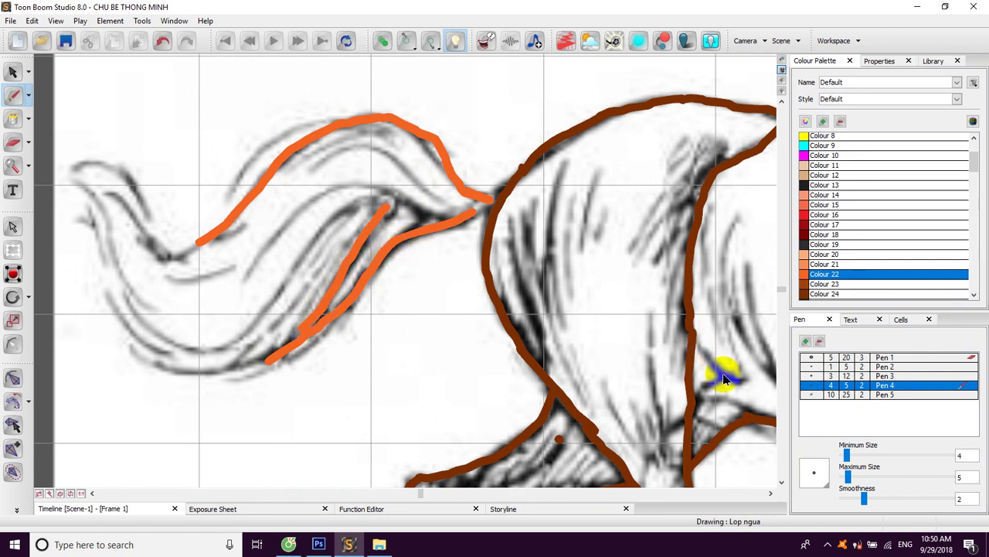
pyautogui.hotkey('ctrl', 'z')
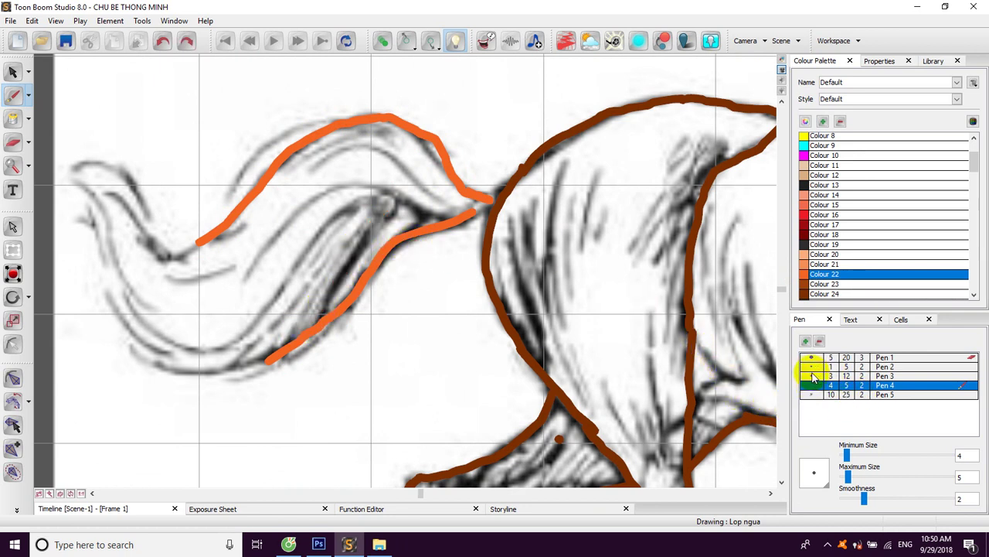
pyautogui.click(813, 367)
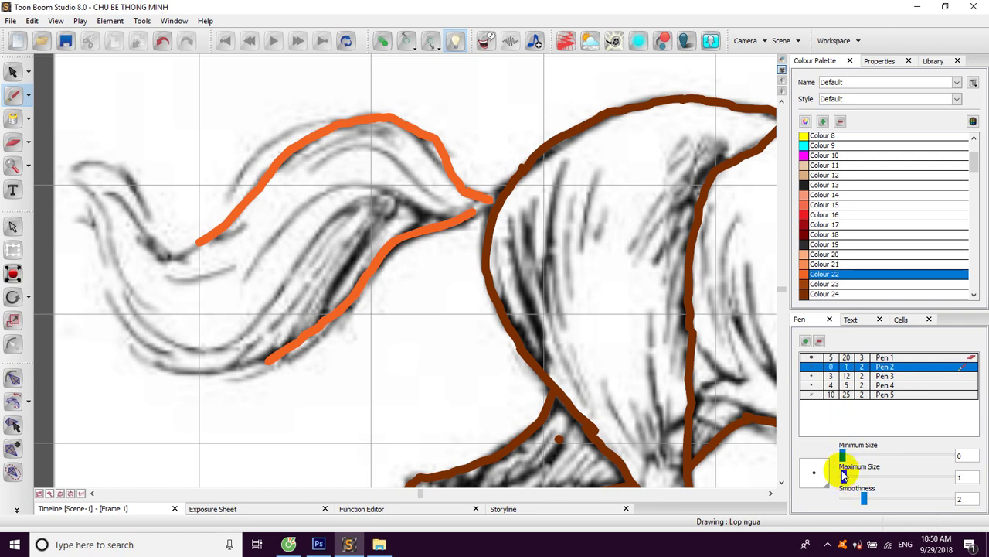
pyautogui.moveTo(313, 195); pyautogui.dragTo(243, 274)
pyautogui.moveTo(352, 202); pyautogui.dragTo(240, 324)
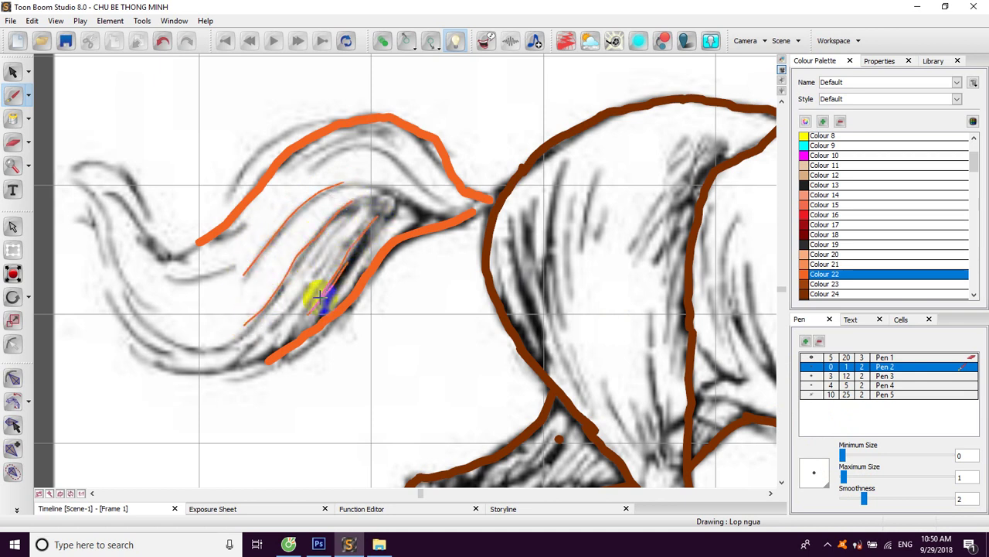
# - Trace the tail's tip, its lower curves and the remaining inner strands with thin orange lines
pyautogui.moveTo(280, 277); pyautogui.dragTo(349, 240)
pyautogui.moveTo(154, 126)
pyautogui.mouseDown()
pyautogui.moveTo(189, 144)
pyautogui.moveTo(266, 209)
pyautogui.mouseUp()
pyautogui.moveTo(140, 136)
pyautogui.mouseDown()
pyautogui.moveTo(162, 162)
pyautogui.moveTo(187, 237)
pyautogui.moveTo(220, 264)
pyautogui.moveTo(275, 255)
pyautogui.mouseUp()
pyautogui.moveTo(185, 250)
pyautogui.mouseDown()
pyautogui.moveTo(248, 305)
pyautogui.moveTo(315, 287)
pyautogui.mouseUp()
pyautogui.moveTo(170, 249)
pyautogui.mouseDown()
pyautogui.moveTo(215, 299)
pyautogui.moveTo(264, 321)
pyautogui.moveTo(316, 320)
pyautogui.mouseUp()
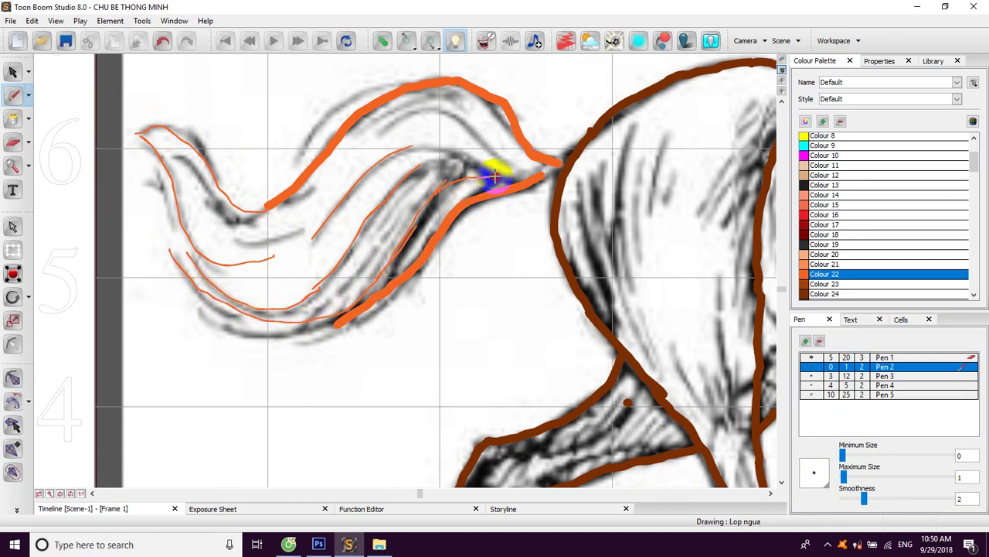
pyautogui.moveTo(375, 135)
pyautogui.mouseDown()
pyautogui.moveTo(401, 120)
pyautogui.moveTo(448, 125)
pyautogui.moveTo(544, 175)
pyautogui.mouseUp()
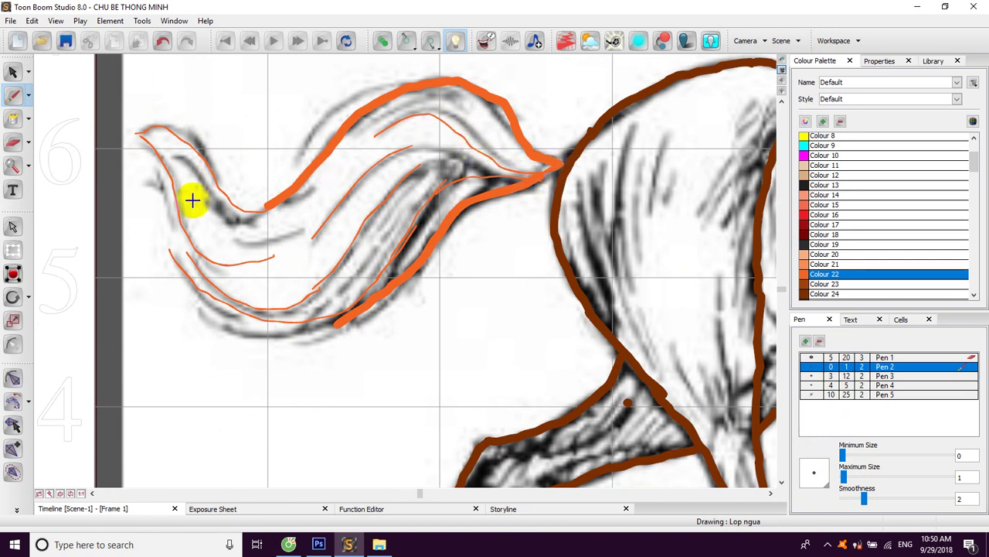
pyautogui.moveTo(187, 247); pyautogui.dragTo(175, 202)
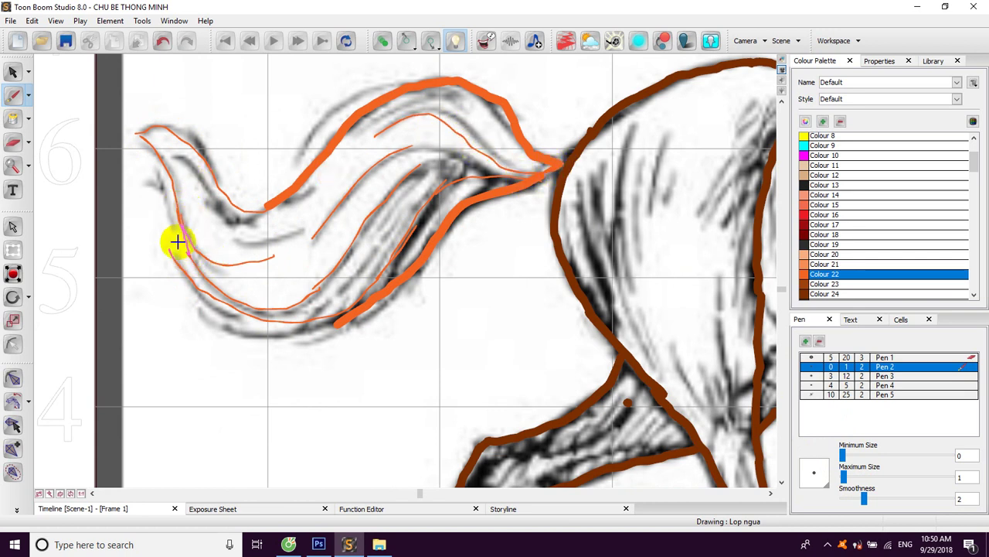
pyautogui.moveTo(137, 135); pyautogui.dragTo(167, 235)
# - Trace thin orange shading strokes on the flank just in front of the thigh line
pyautogui.press('space')
pyautogui.moveTo(418, 253); pyautogui.dragTo(296, 244)
pyautogui.moveTo(568, 234); pyautogui.dragTo(345, 221)
pyautogui.moveTo(466, 228); pyautogui.dragTo(376, 206)
pyautogui.moveTo(361, 159)
pyautogui.mouseDown()
pyautogui.moveTo(357, 239)
pyautogui.moveTo(380, 285)
pyautogui.mouseUp()
pyautogui.moveTo(374, 199); pyautogui.dragTo(389, 274)
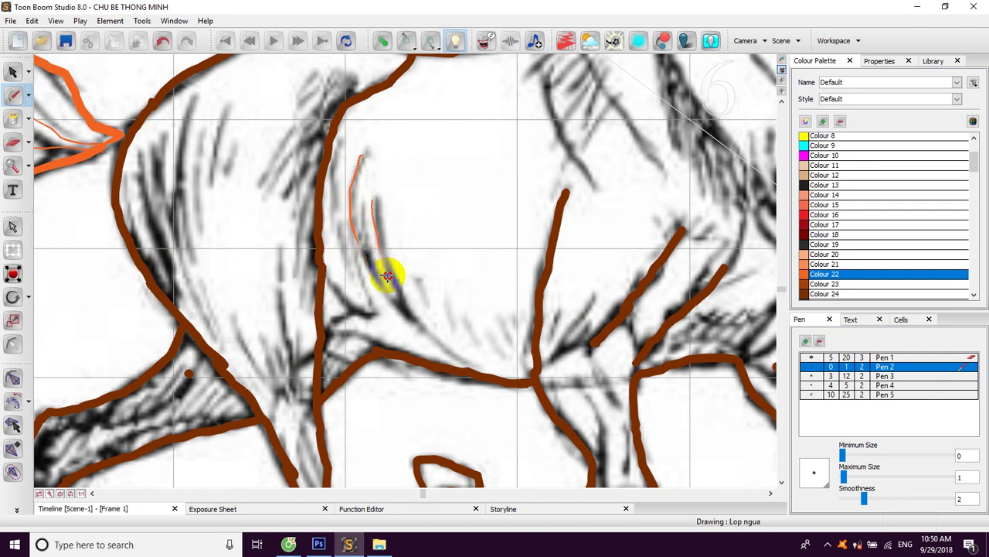
# - Trace long thin shading strokes along the back of the hindquarters and down the thigh
pyautogui.moveTo(185, 116)
pyautogui.mouseDown()
pyautogui.moveTo(188, 199)
pyautogui.moveTo(168, 268)
pyautogui.mouseUp()
pyautogui.moveTo(225, 113)
pyautogui.mouseDown()
pyautogui.moveTo(199, 191)
pyautogui.moveTo(181, 160)
pyautogui.moveTo(197, 289)
pyautogui.mouseUp()
pyautogui.moveTo(176, 258); pyautogui.dragTo(216, 329)
pyautogui.moveTo(237, 303)
pyautogui.mouseDown()
pyautogui.moveTo(184, 255)
pyautogui.moveTo(218, 307)
pyautogui.mouseUp()
pyautogui.moveTo(227, 197); pyautogui.dragTo(239, 294)
pyautogui.moveTo(242, 153); pyautogui.dragTo(232, 250)
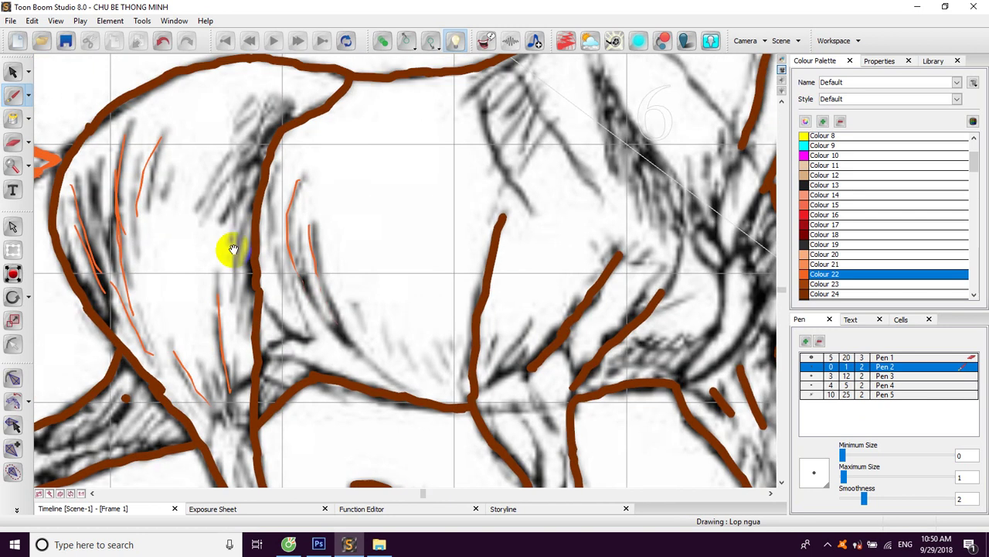
# - Trace short thin shading strokes on the upper hindquarters and down the rear side of the thigh line
pyautogui.moveTo(220, 186); pyautogui.dragTo(203, 202)
pyautogui.moveTo(247, 182); pyautogui.dragTo(209, 209)
pyautogui.moveTo(254, 168); pyautogui.dragTo(270, 107)
pyautogui.moveTo(221, 151); pyautogui.dragTo(266, 110)
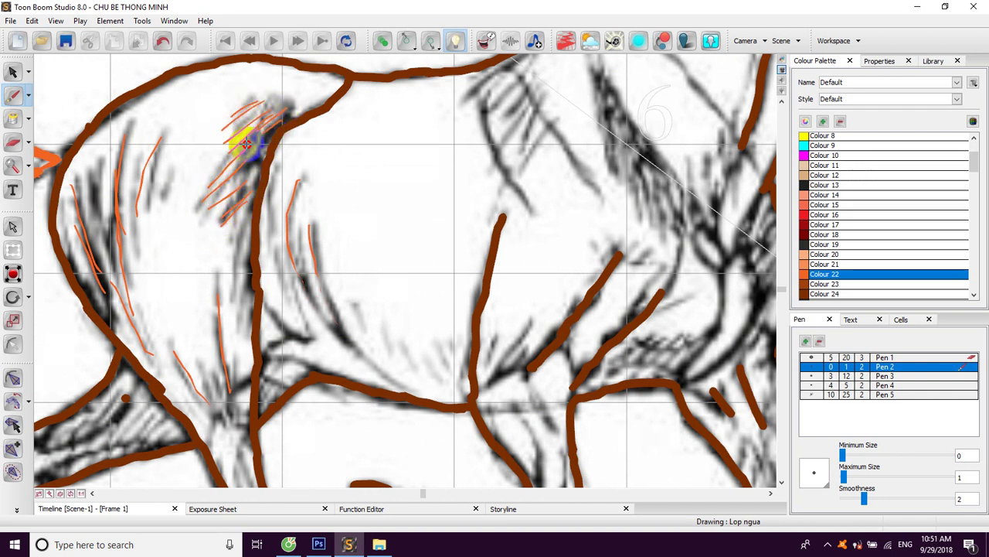
pyautogui.moveTo(249, 218)
pyautogui.mouseDown()
pyautogui.moveTo(236, 291)
pyautogui.moveTo(243, 276)
pyautogui.moveTo(245, 313)
pyautogui.mouseUp()
# - Trace thin orange shading strokes along the raised hind leg, from the thigh down past the hock
pyautogui.moveTo(325, 263); pyautogui.dragTo(284, 186)
pyautogui.moveTo(163, 287); pyautogui.dragTo(341, 198)
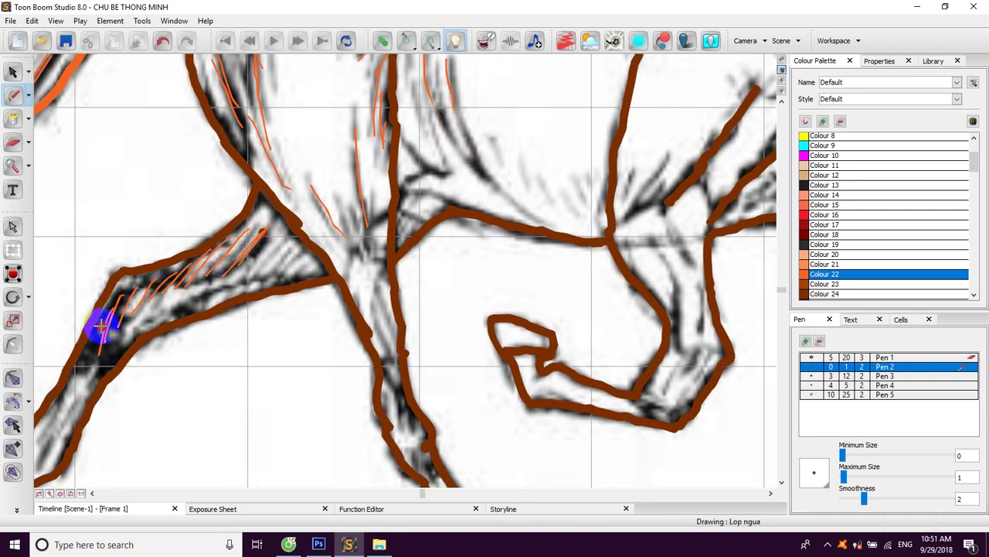
pyautogui.moveTo(101, 325); pyautogui.dragTo(183, 242)
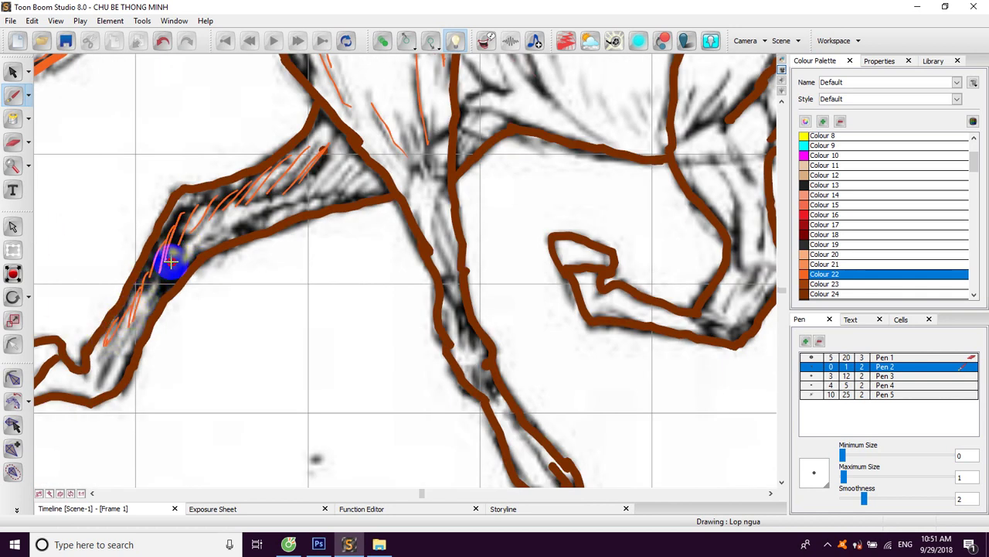
# - Try thicker orange shading on the raised hind leg's hock with Pen 1 and Pen 3, undoing each stroke
pyautogui.click(811, 357)
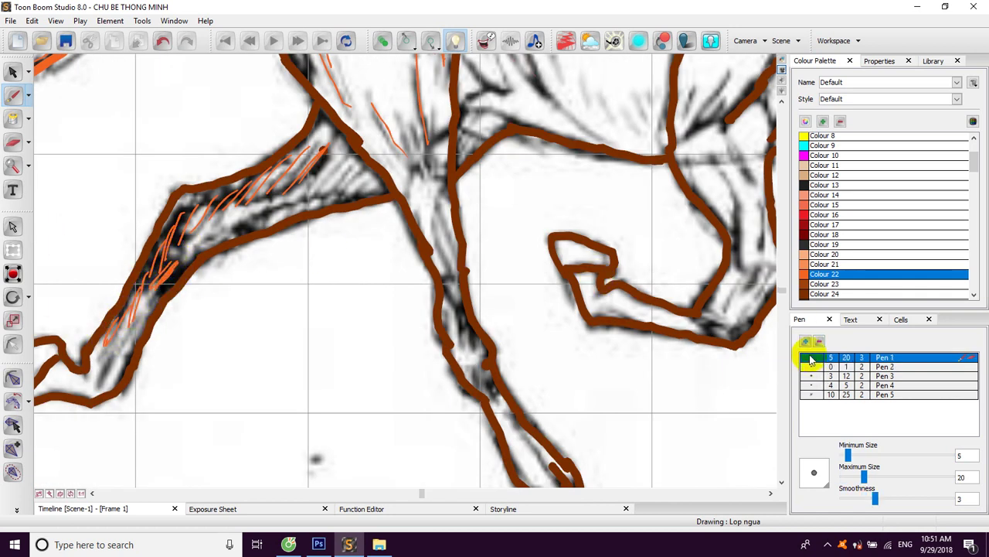
pyautogui.moveTo(135, 250)
pyautogui.mouseDown()
pyautogui.moveTo(171, 259)
pyautogui.moveTo(154, 280)
pyautogui.moveTo(177, 245)
pyautogui.mouseUp()
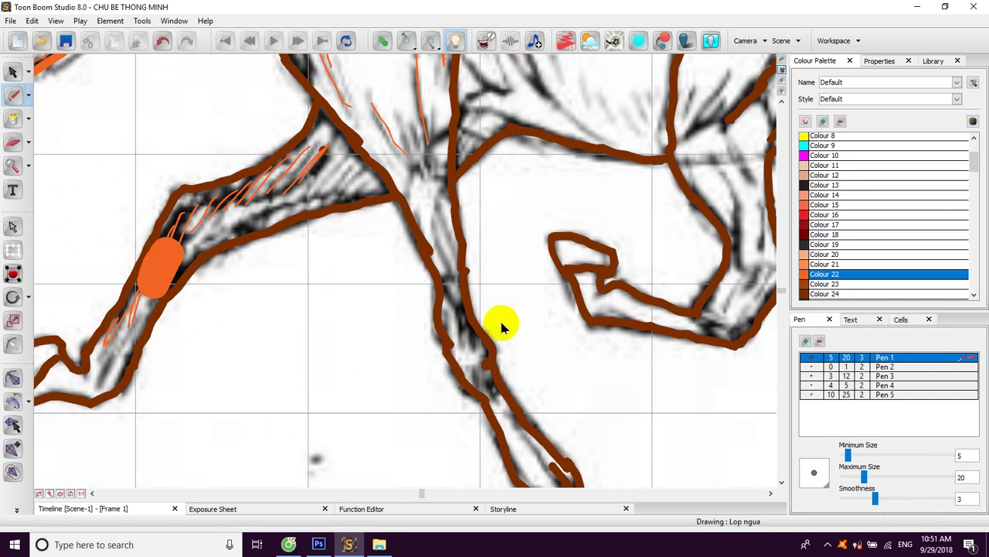
pyautogui.click(814, 375)
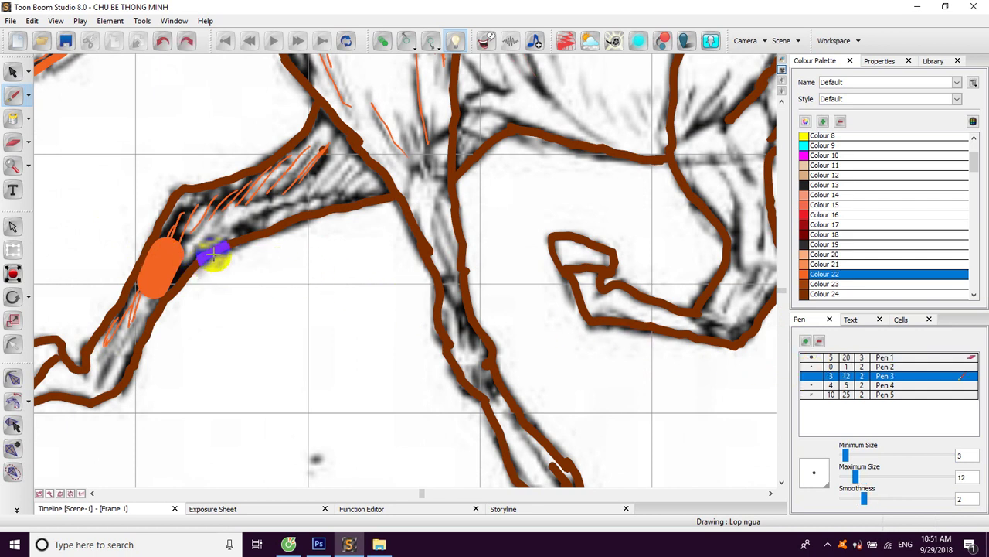
pyautogui.hotkey('ctrl', 'z')
pyautogui.moveTo(166, 255); pyautogui.dragTo(159, 267)
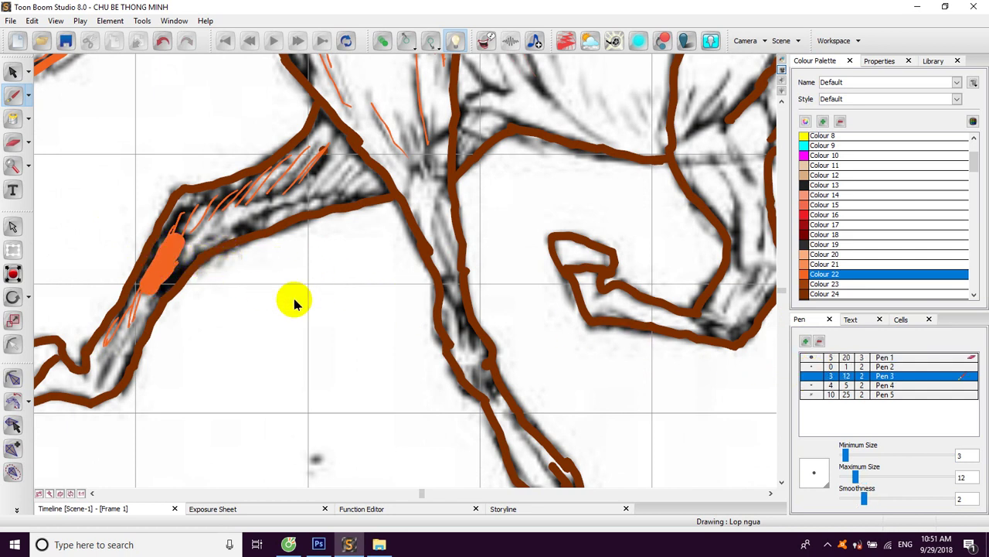
pyautogui.hotkey('ctrl', 'z')
# - Thicken the orange shading along the raised hind leg with Pen 4, from the hock to the upper leg
pyautogui.click(812, 385)
pyautogui.moveTo(188, 221); pyautogui.dragTo(148, 278)
pyautogui.moveTo(126, 313); pyautogui.dragTo(171, 269)
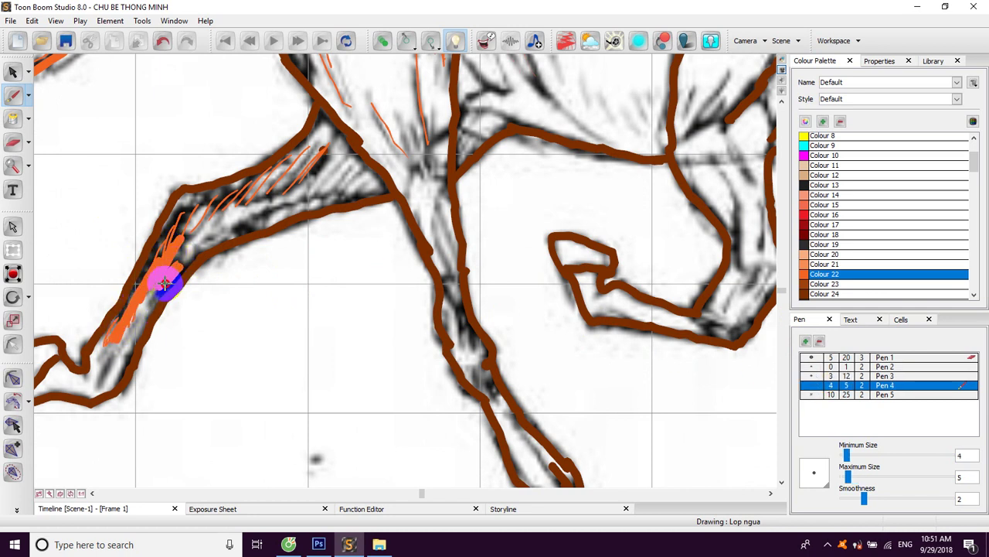
pyautogui.moveTo(336, 173); pyautogui.dragTo(272, 237)
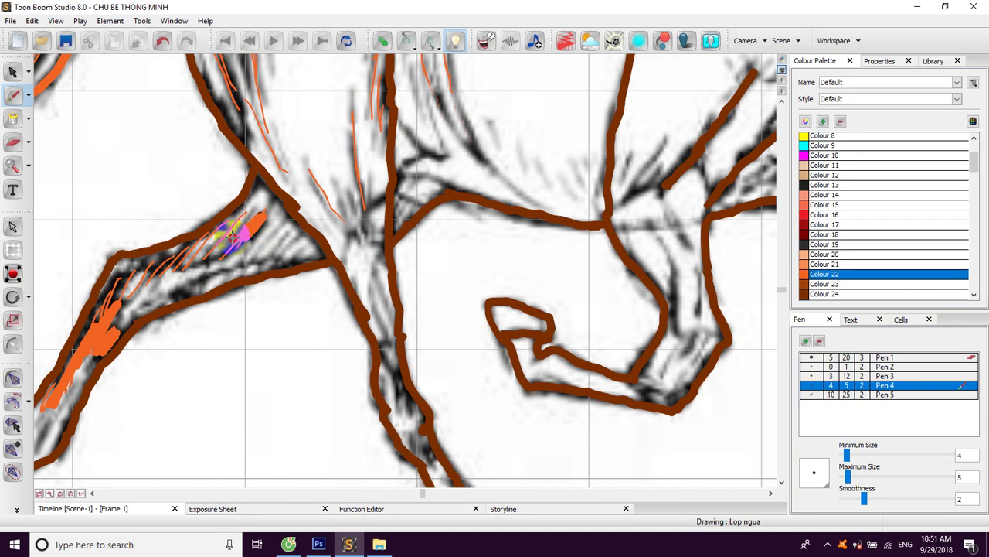
pyautogui.moveTo(177, 263); pyautogui.dragTo(236, 240)
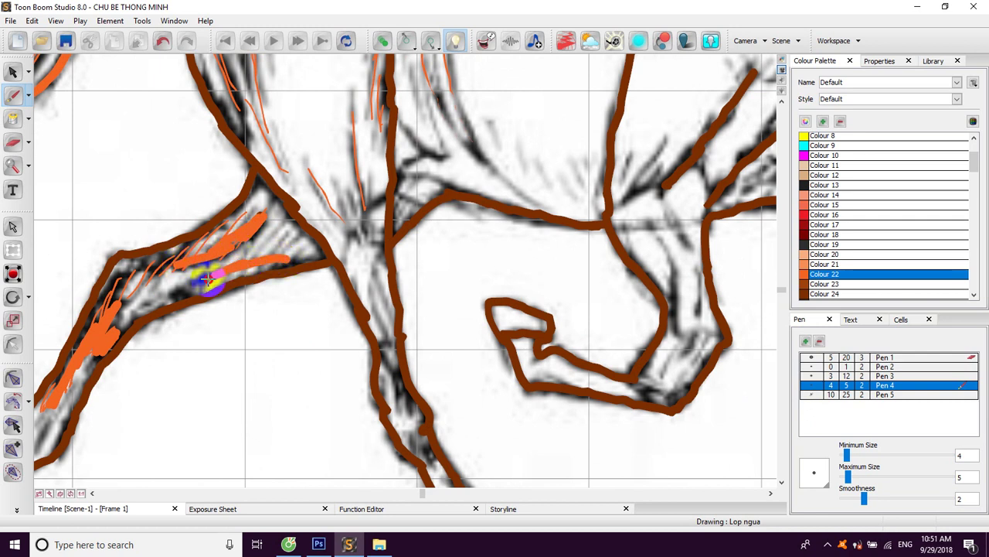
pyautogui.moveTo(351, 194); pyautogui.dragTo(247, 254)
# - Trace Pen 4 shading strokes on the lower flank and down the shoulder to the base of the neck
pyautogui.moveTo(331, 176); pyautogui.dragTo(349, 213)
pyautogui.moveTo(307, 161)
pyautogui.mouseDown()
pyautogui.moveTo(348, 213)
pyautogui.moveTo(288, 214)
pyautogui.mouseUp()
pyautogui.moveTo(464, 250); pyautogui.dragTo(345, 375)
pyautogui.moveTo(410, 173)
pyautogui.mouseDown()
pyautogui.moveTo(401, 238)
pyautogui.moveTo(442, 301)
pyautogui.mouseUp()
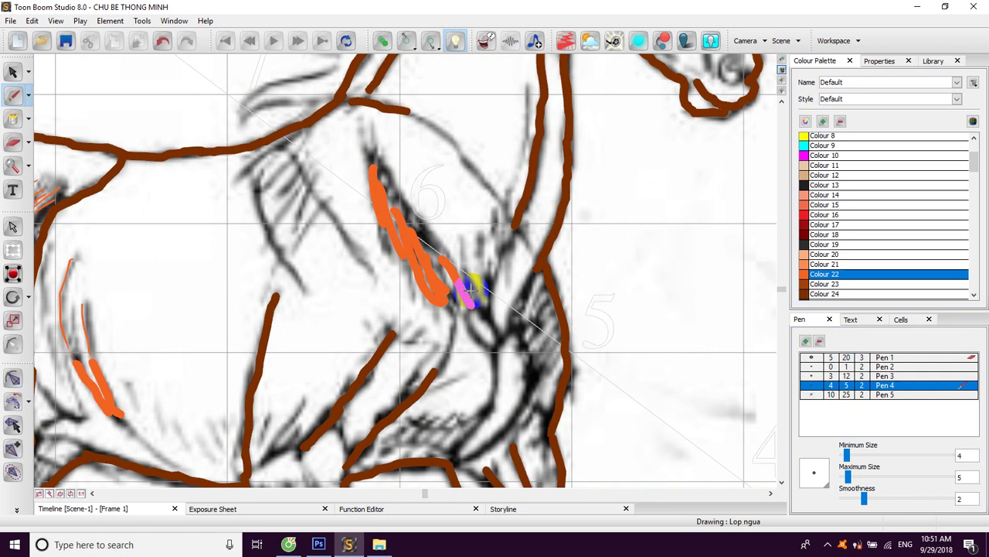
pyautogui.moveTo(476, 245); pyautogui.dragTo(470, 282)
# - Trace the orange chest shading, its inner curve and the short hatching above the forelegs
pyautogui.moveTo(548, 318)
pyautogui.mouseDown()
pyautogui.moveTo(483, 257)
pyautogui.moveTo(464, 309)
pyautogui.moveTo(405, 392)
pyautogui.mouseUp()
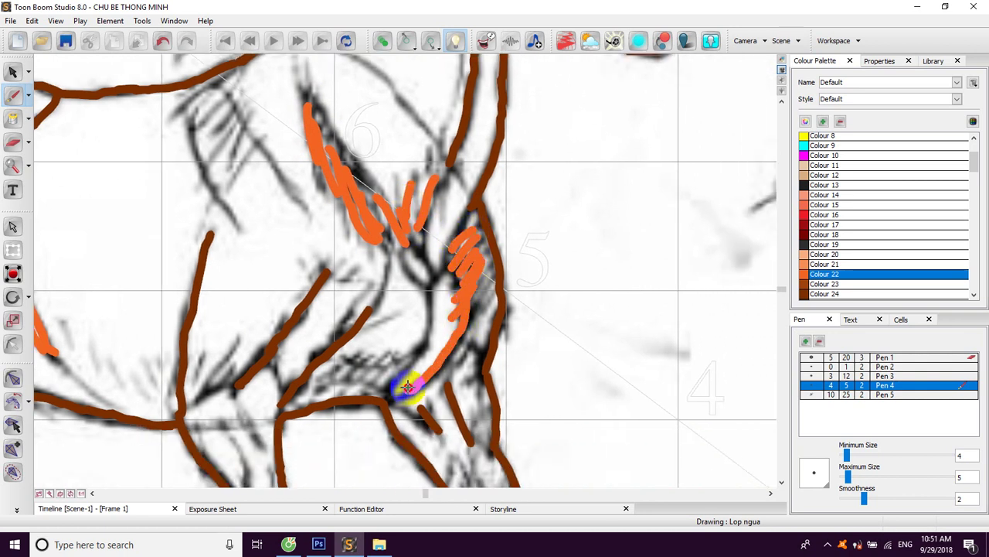
pyautogui.moveTo(427, 294); pyautogui.dragTo(384, 390)
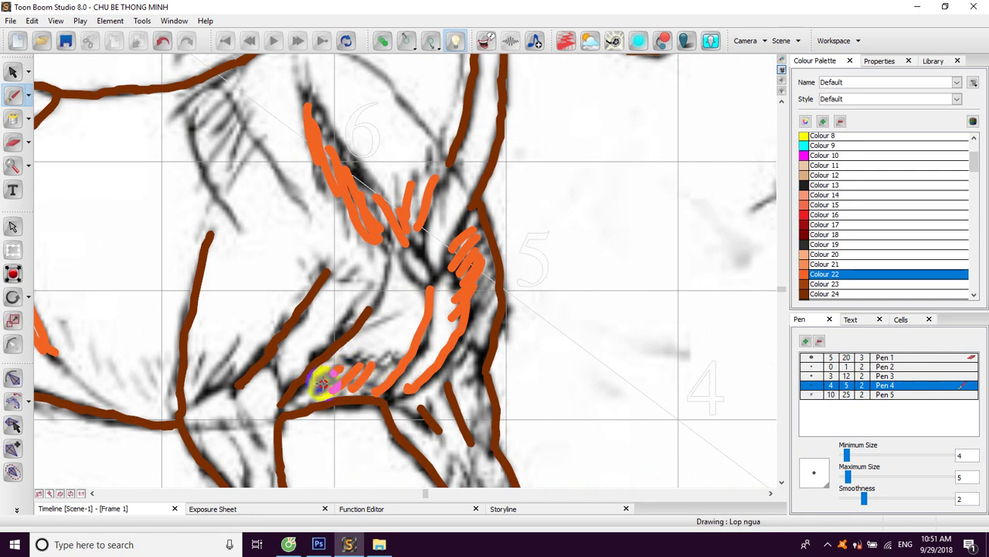
pyautogui.moveTo(304, 392); pyautogui.dragTo(296, 399)
pyautogui.moveTo(394, 286); pyautogui.dragTo(302, 392)
# - Trace the orange shoulder line down to the chest and a short line beside the front of the neck
pyautogui.moveTo(347, 204); pyautogui.dragTo(313, 277)
pyautogui.moveTo(217, 229)
pyautogui.mouseDown()
pyautogui.moveTo(276, 270)
pyautogui.moveTo(325, 322)
pyautogui.mouseUp()
pyautogui.moveTo(333, 230); pyautogui.dragTo(318, 303)
# - Mark the horse's pupil with an orange dot and shade the forehead above the eye
pyautogui.scroll(5, 340, 274)
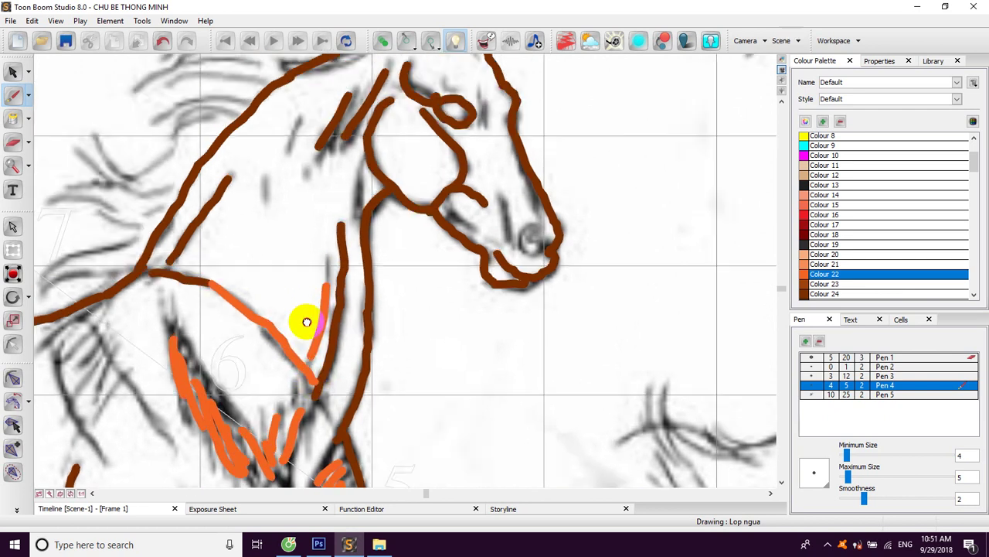
pyautogui.click(430, 205)
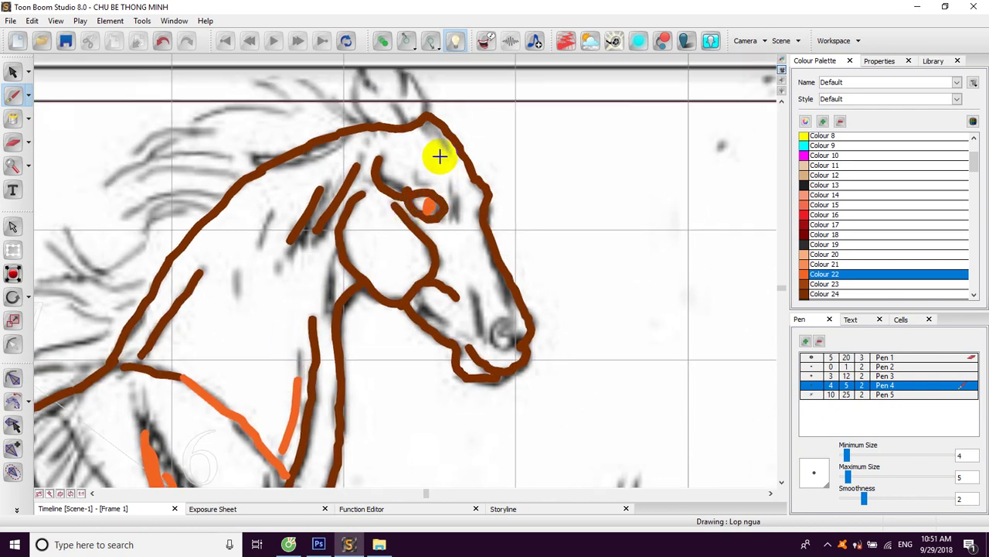
pyautogui.moveTo(440, 169); pyautogui.dragTo(443, 150)
# - Trace the flowing mane strands along the back of the neck in orange
pyautogui.moveTo(309, 165); pyautogui.dragTo(397, 190)
pyautogui.moveTo(303, 181)
pyautogui.mouseDown()
pyautogui.moveTo(253, 178)
pyautogui.moveTo(207, 198)
pyautogui.mouseUp()
pyautogui.moveTo(275, 209)
pyautogui.mouseDown()
pyautogui.moveTo(223, 226)
pyautogui.moveTo(165, 303)
pyautogui.mouseUp()
pyautogui.moveTo(207, 308); pyautogui.dragTo(135, 320)
pyautogui.moveTo(205, 334); pyautogui.dragTo(91, 395)
pyautogui.moveTo(357, 142); pyautogui.dragTo(243, 167)
pyautogui.moveTo(352, 179); pyautogui.dragTo(305, 170)
# - Trace the last mane strands near the top of the head and outline both ears in orange
pyautogui.moveTo(369, 112); pyautogui.dragTo(414, 147)
pyautogui.moveTo(401, 106)
pyautogui.mouseDown()
pyautogui.moveTo(450, 144)
pyautogui.moveTo(468, 129)
pyautogui.moveTo(491, 146)
pyautogui.mouseUp()
pyautogui.moveTo(497, 101); pyautogui.dragTo(516, 139)
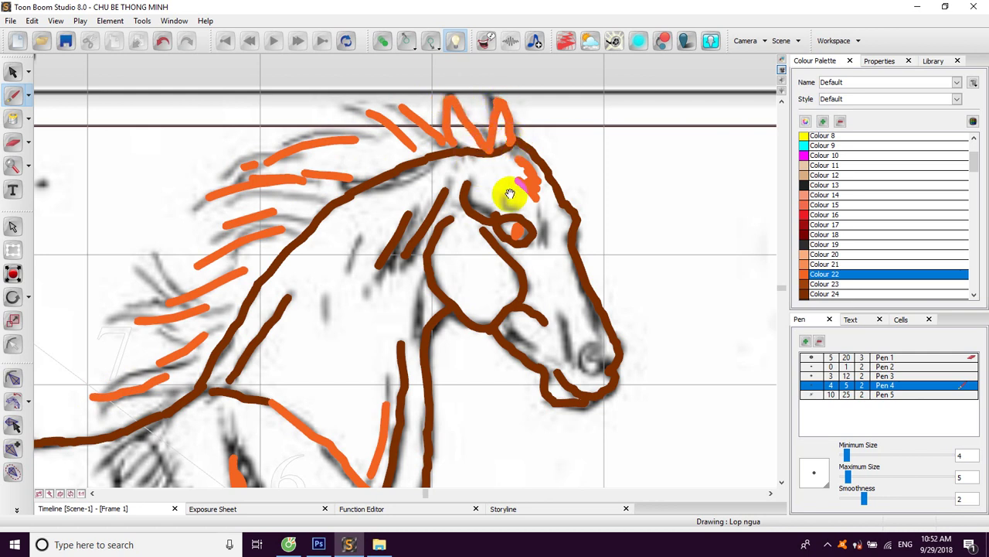
# - Expand the timeline's layer list and toggle the Ngua.psd sketch off and on to check the traced horse
pyautogui.moveTo(510, 194); pyautogui.dragTo(464, 164)
pyautogui.press('x')
pyautogui.scroll(-3, 491, 173)
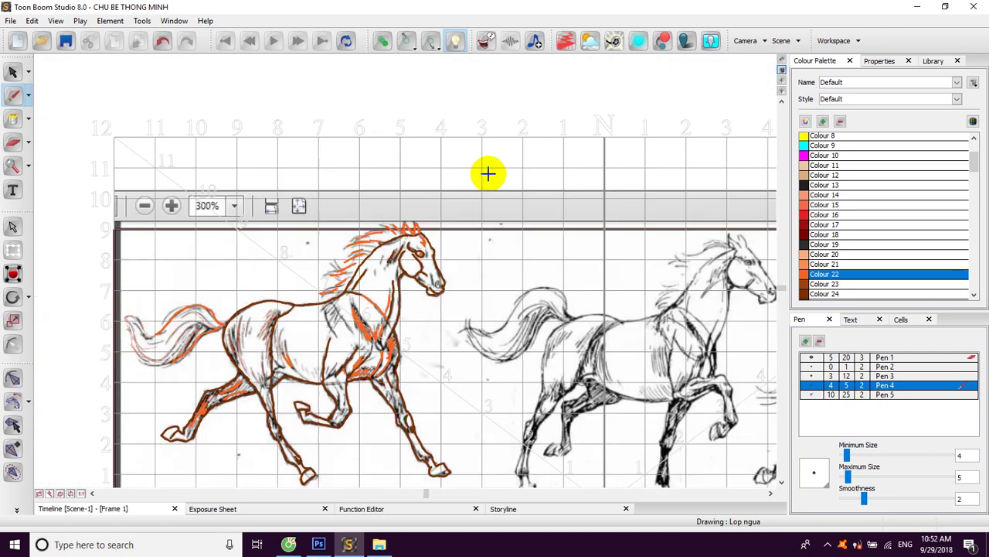
pyautogui.scroll(2, 460, 255)
pyautogui.moveTo(466, 229); pyautogui.dragTo(361, 178)
pyautogui.moveTo(385, 217); pyautogui.dragTo(474, 197)
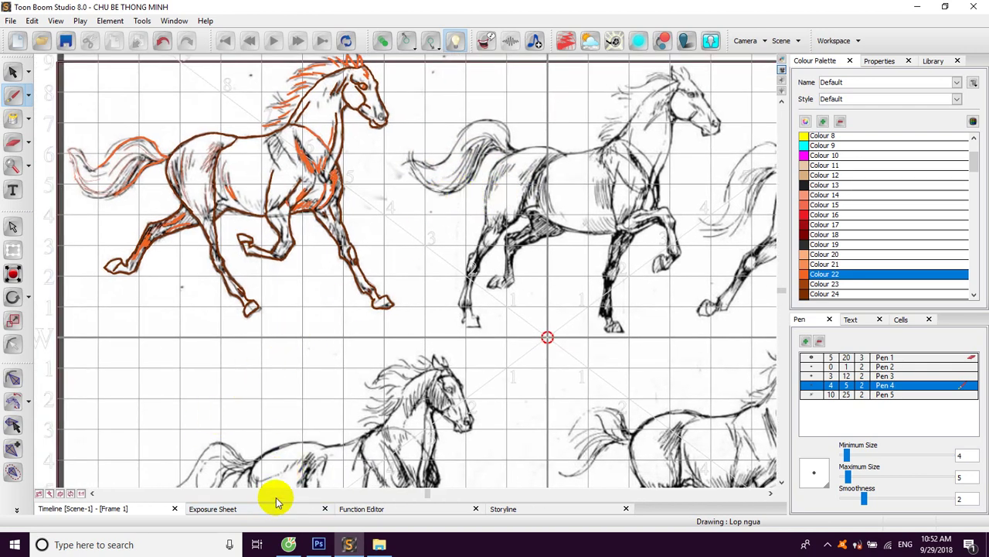
pyautogui.moveTo(267, 499); pyautogui.dragTo(267, 402)
pyautogui.click(46, 449)
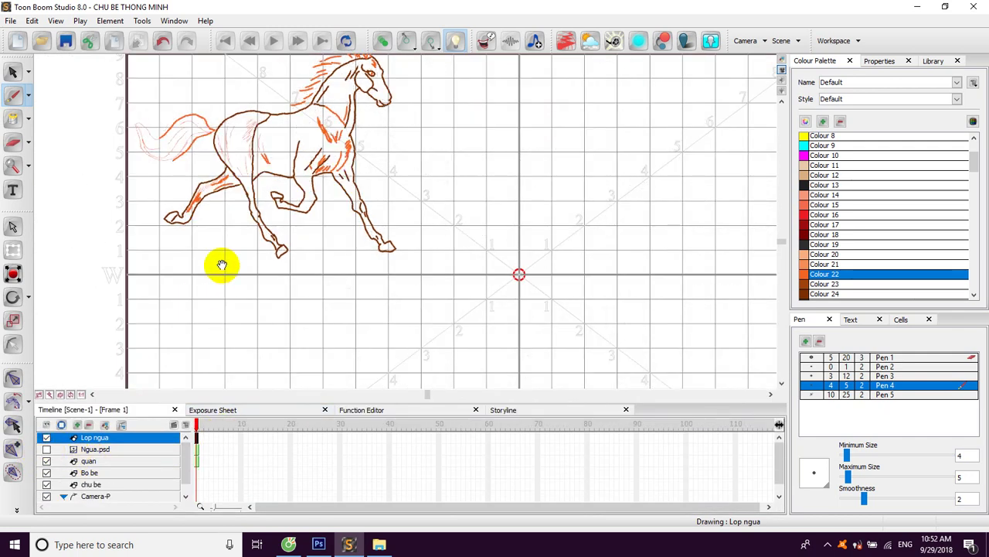
pyautogui.moveTo(222, 260); pyautogui.dragTo(195, 319)
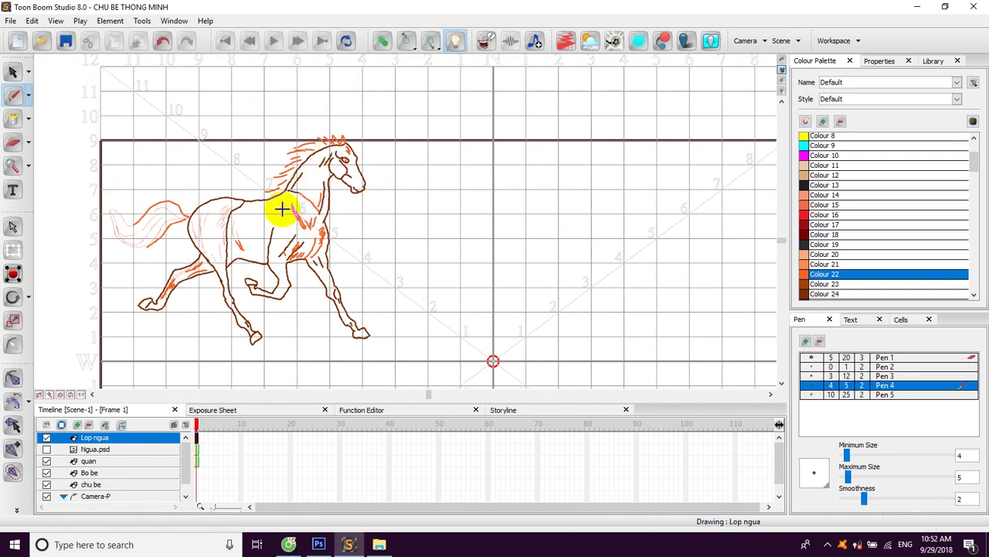
pyautogui.click(46, 450)
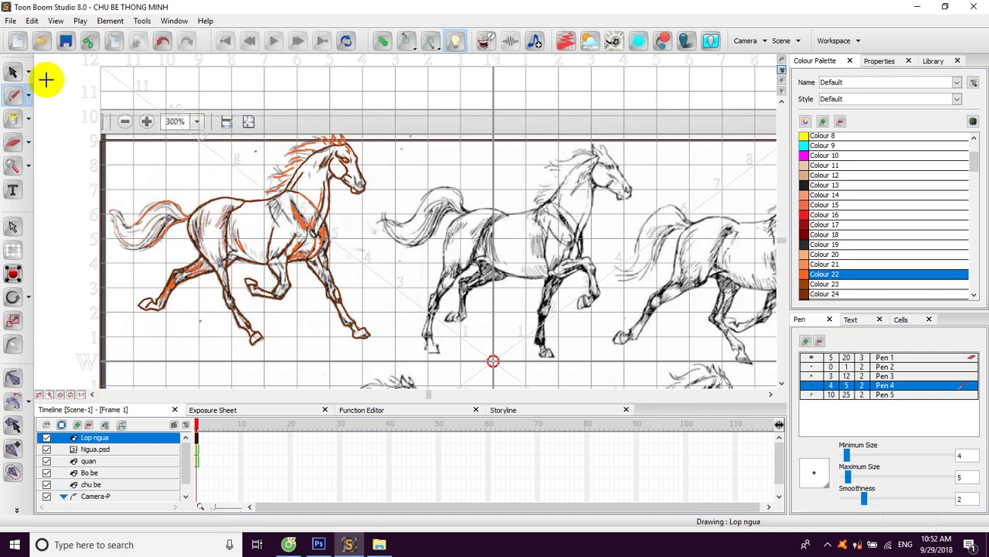
# - Fill the horse's body and hindquarters with dark red Colour 18 using the Paint tool
pyautogui.click(12, 72)
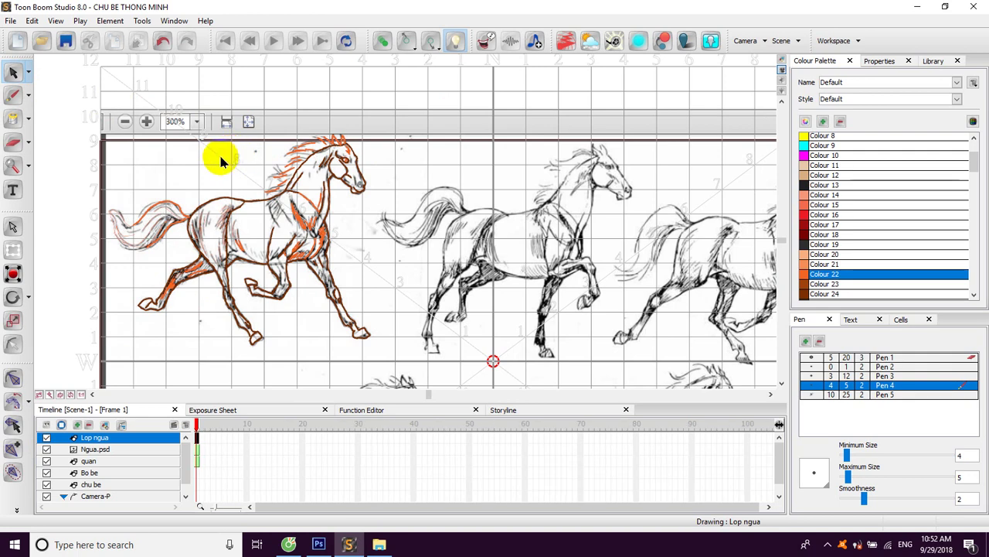
pyautogui.scroll(5, 220, 160)
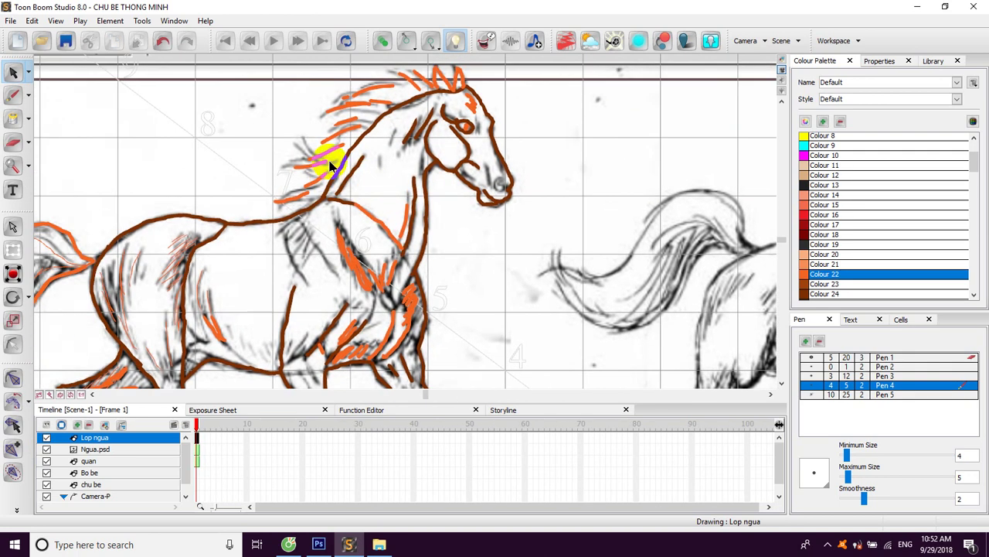
pyautogui.scroll(2, 324, 164)
pyautogui.moveTo(232, 182); pyautogui.dragTo(412, 154)
pyautogui.moveTo(282, 199); pyautogui.dragTo(389, 133)
pyautogui.moveTo(421, 154)
pyautogui.mouseDown()
pyautogui.moveTo(345, 163)
pyautogui.moveTo(267, 192)
pyautogui.mouseUp()
pyautogui.click(806, 236)
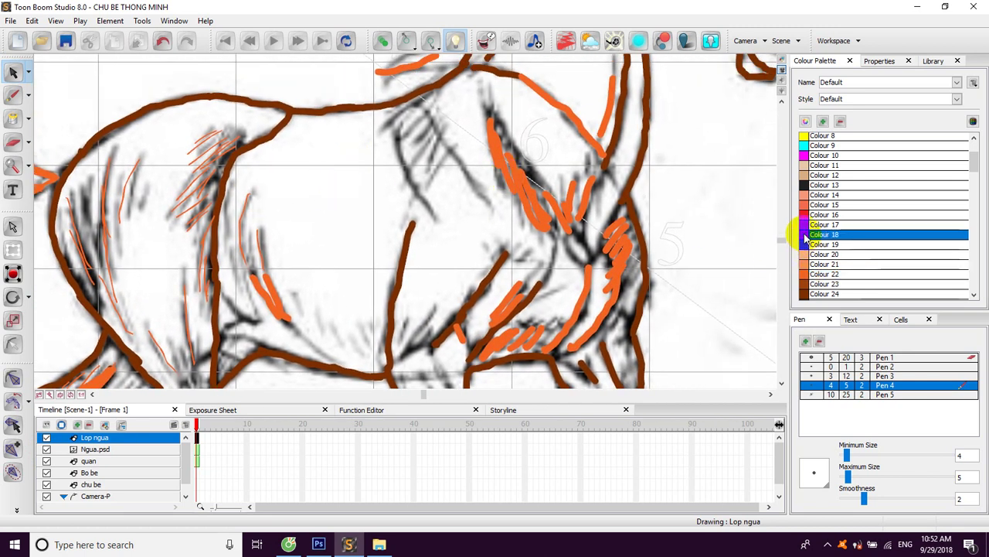
pyautogui.click(12, 118)
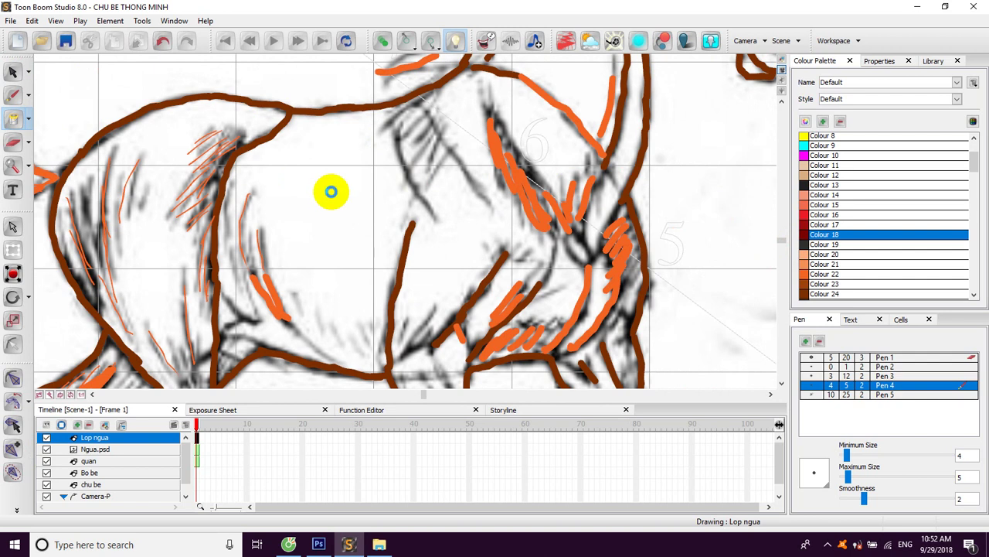
pyautogui.click(331, 192)
pyautogui.click(153, 231)
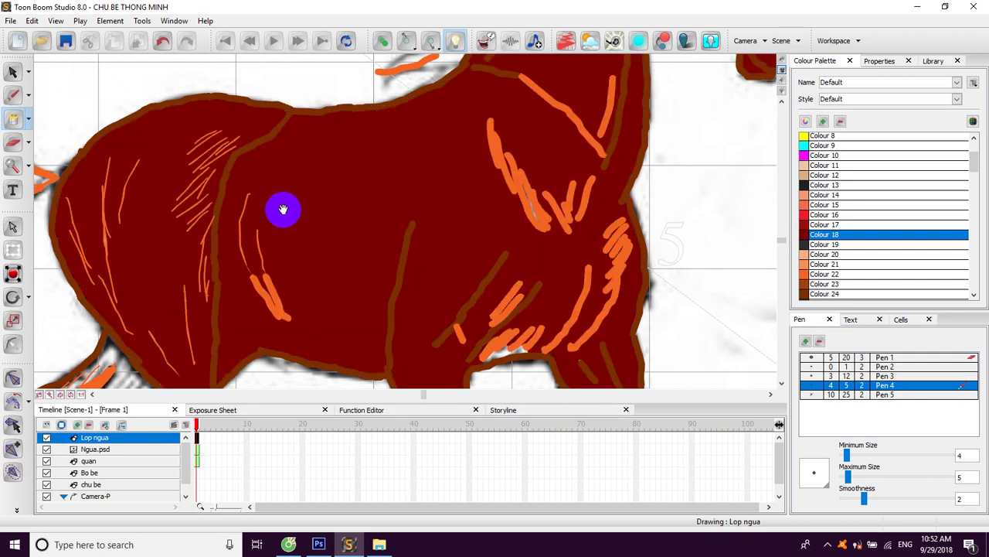
# - Fill the raised hind leg, the gaps between its shading strokes and its hoof with Colour 18
pyautogui.moveTo(314, 198); pyautogui.dragTo(286, 181)
pyautogui.scroll(-4, 293, 181)
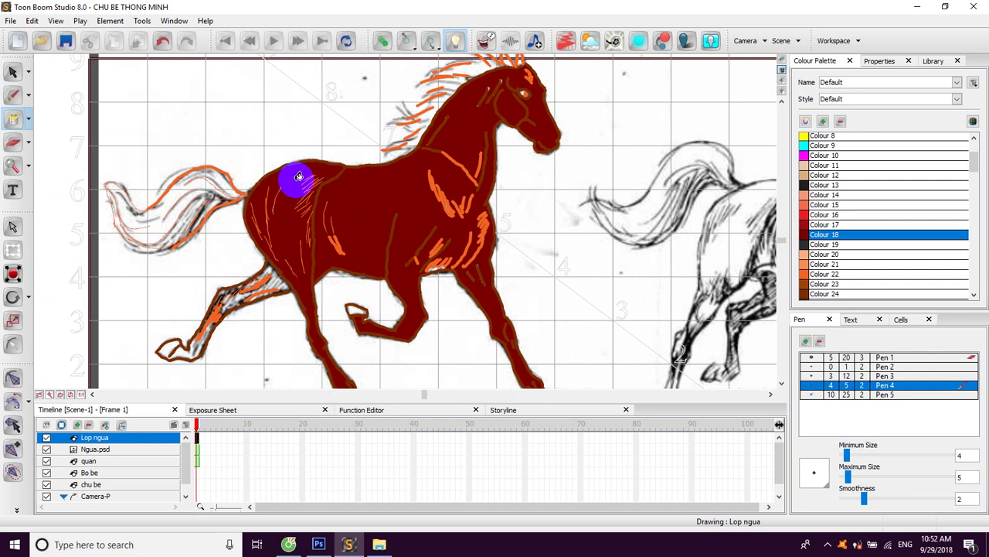
pyautogui.click(222, 287)
pyautogui.click(272, 280)
pyautogui.click(231, 300)
pyautogui.click(201, 340)
pyautogui.click(172, 351)
# - Fill the lower hooves and the folded foreleg's hoof with Colour 18
pyautogui.press('space')
pyautogui.moveTo(300, 268); pyautogui.dragTo(254, 214)
pyautogui.click(259, 326)
pyautogui.click(252, 227)
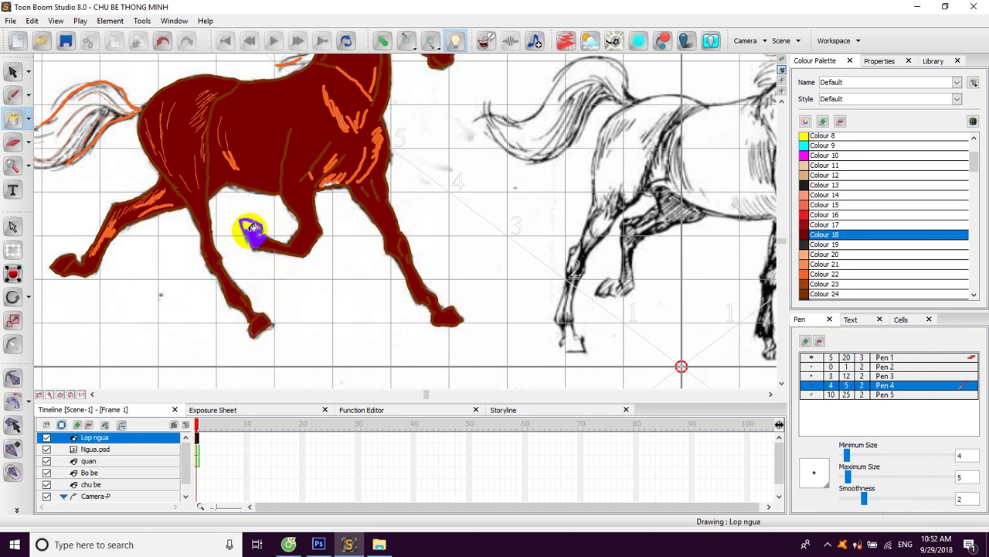
# - Fill the horse's tail with Colour 18
pyautogui.moveTo(240, 155); pyautogui.dragTo(288, 187)
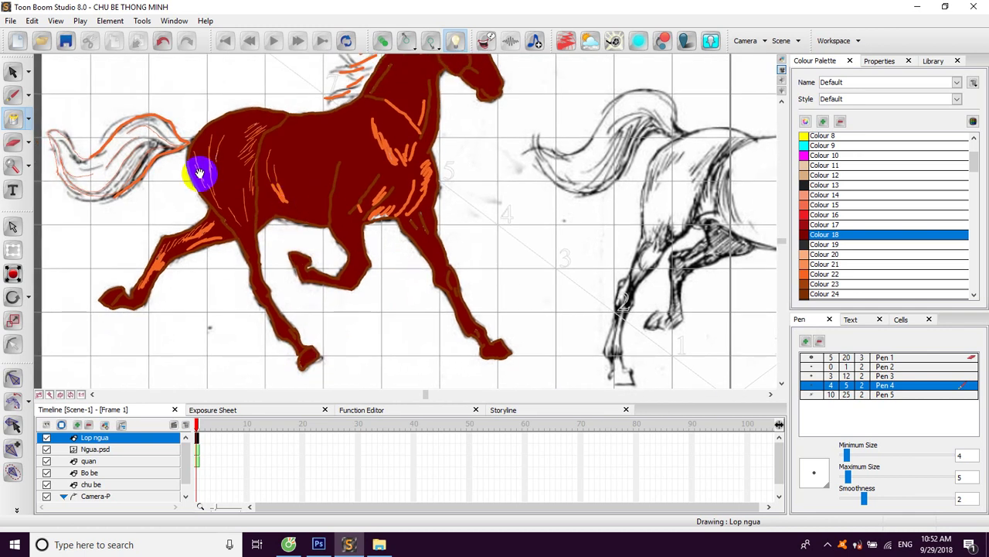
pyautogui.click(117, 157)
pyautogui.moveTo(297, 136); pyautogui.dragTo(247, 189)
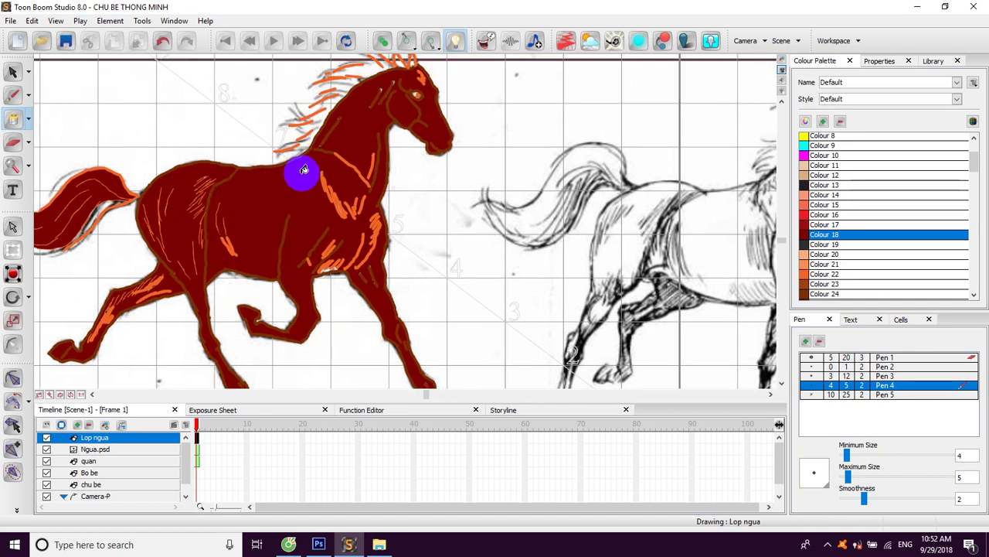
# - Brush Colour 17 highlight strokes along the horse's neck, the shoulder line above the foreleg and the rump
pyautogui.click(804, 225)
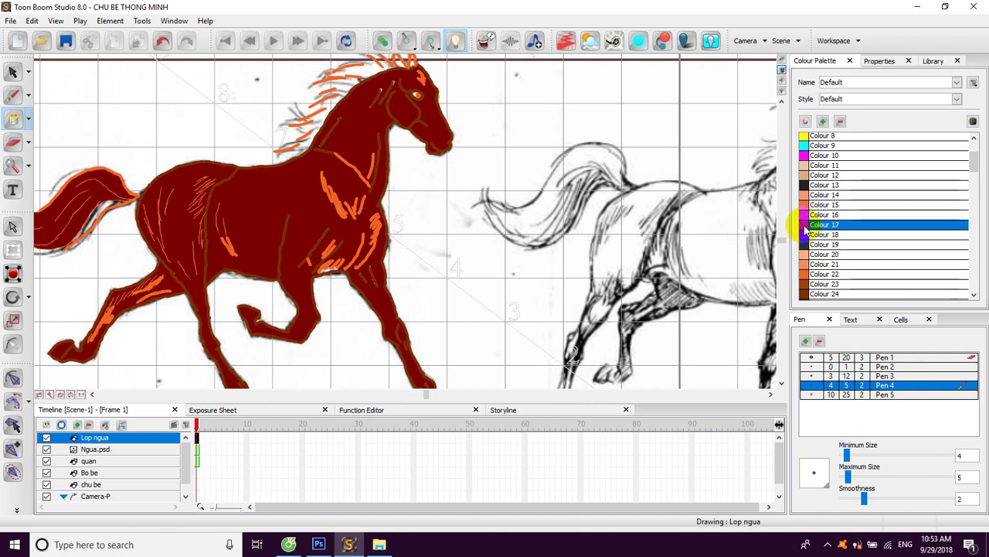
pyautogui.click(13, 96)
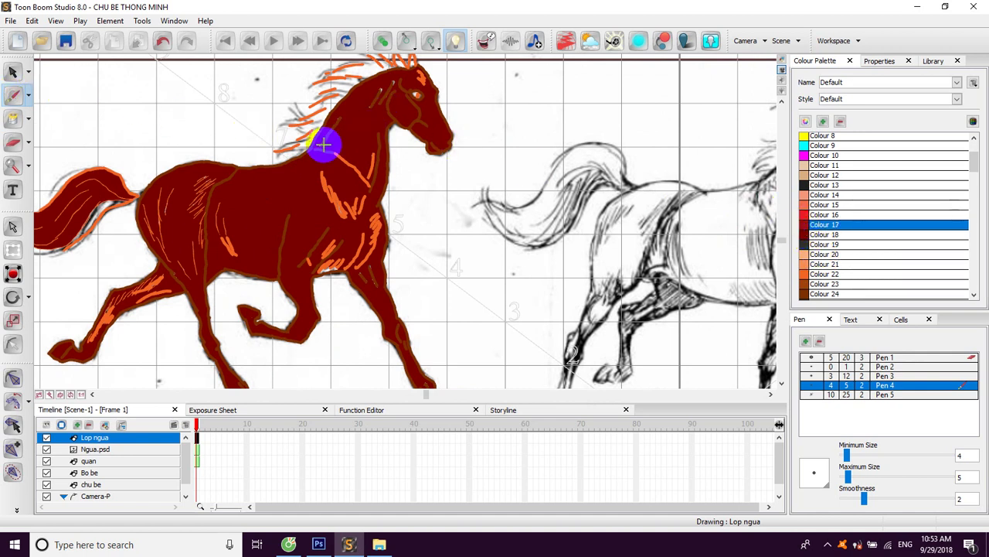
pyautogui.moveTo(338, 119); pyautogui.dragTo(321, 140)
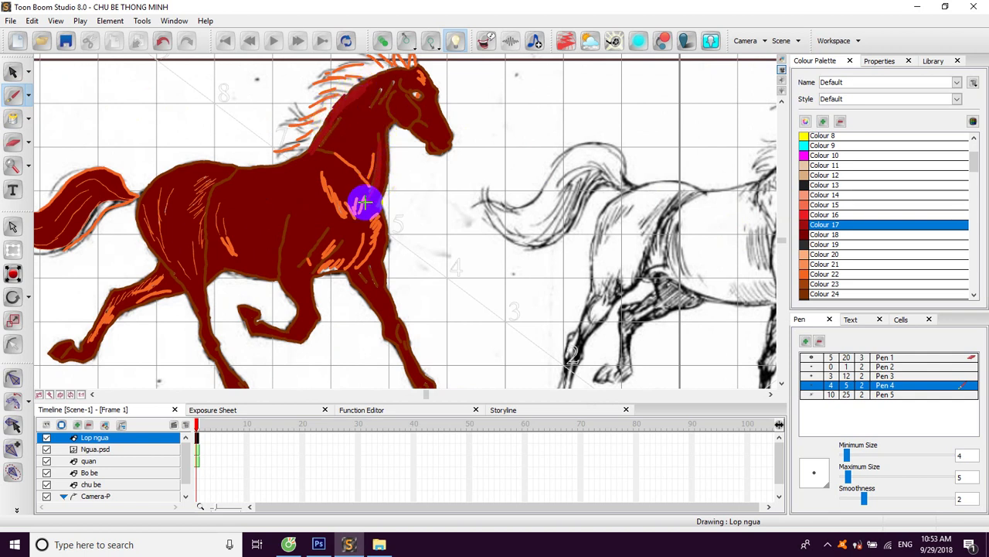
pyautogui.moveTo(287, 229)
pyautogui.mouseDown()
pyautogui.moveTo(280, 274)
pyautogui.moveTo(290, 259)
pyautogui.mouseUp()
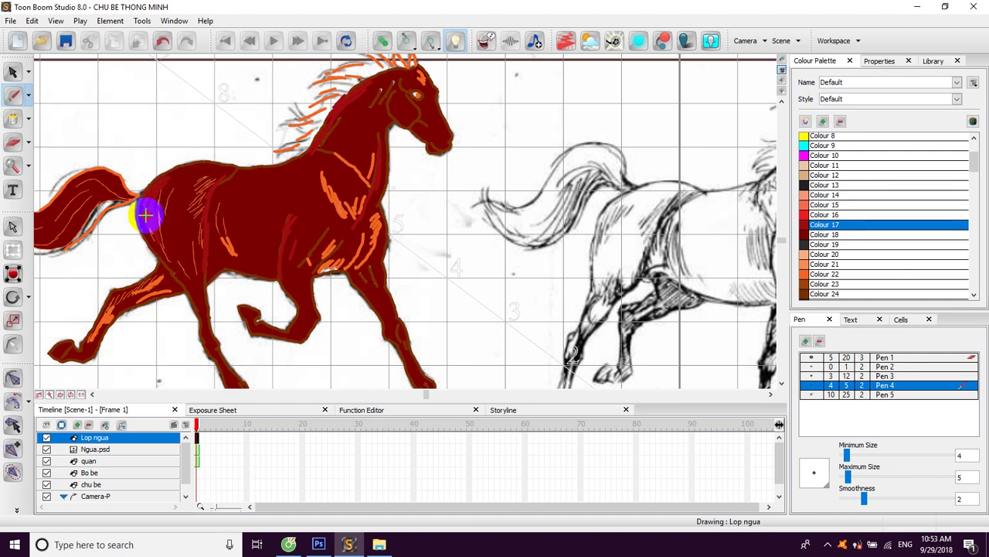
pyautogui.moveTo(226, 171); pyautogui.dragTo(206, 203)
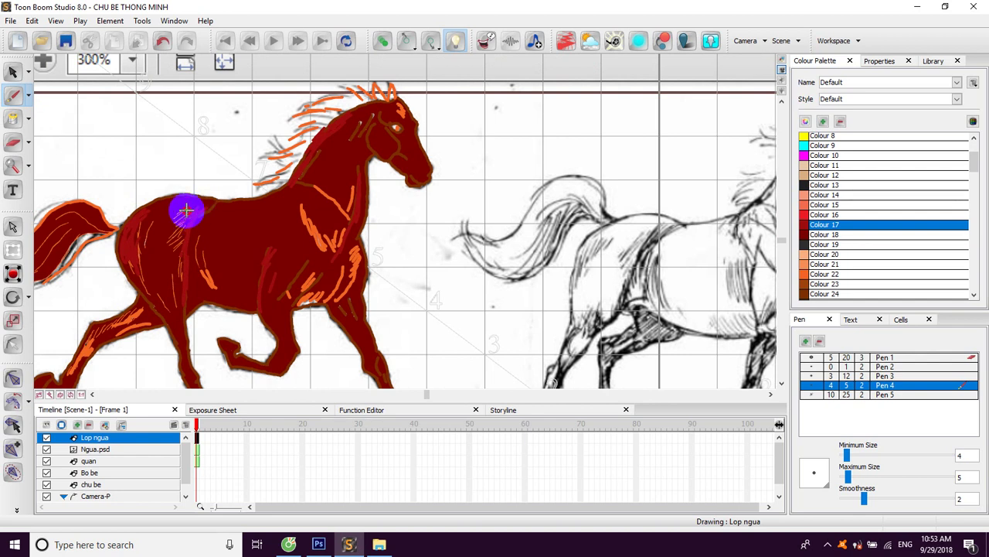
# - Brush Colour 17 hatching over the horse's chest, lower belly, back and hindquarters
pyautogui.moveTo(243, 236); pyautogui.dragTo(250, 171)
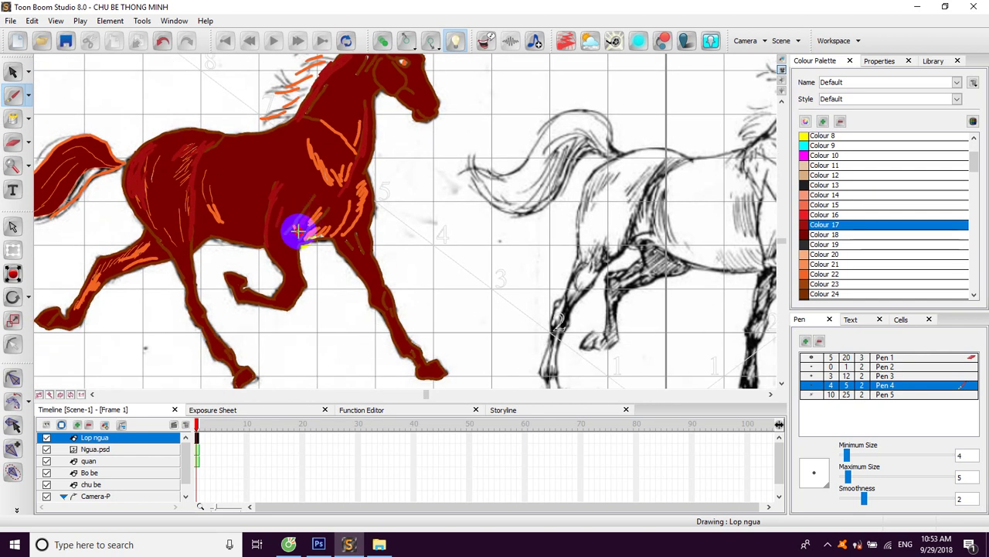
pyautogui.moveTo(313, 203); pyautogui.dragTo(277, 224)
pyautogui.moveTo(343, 239)
pyautogui.mouseDown()
pyautogui.moveTo(354, 249)
pyautogui.moveTo(360, 221)
pyautogui.moveTo(349, 210)
pyautogui.moveTo(368, 177)
pyautogui.moveTo(306, 239)
pyautogui.mouseUp()
pyautogui.moveTo(340, 185); pyautogui.dragTo(313, 224)
pyautogui.moveTo(312, 184); pyautogui.dragTo(304, 238)
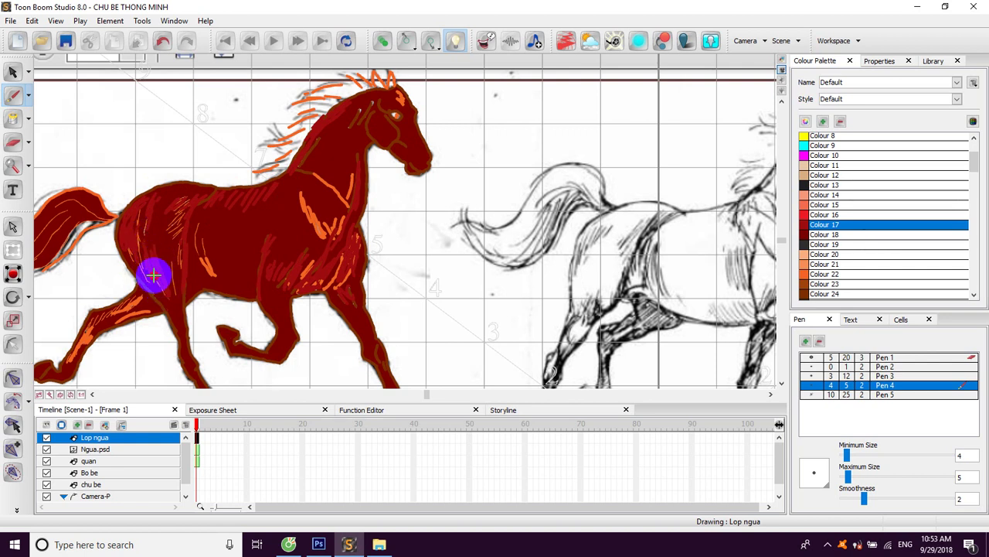
pyautogui.moveTo(154, 214); pyautogui.dragTo(204, 200)
# - Brush Colour 17 highlight strokes down the folded foreleg from the shoulder to the knee
pyautogui.moveTo(186, 271)
pyautogui.mouseDown()
pyautogui.moveTo(200, 204)
pyautogui.moveTo(214, 230)
pyautogui.moveTo(144, 255)
pyautogui.moveTo(180, 240)
pyautogui.moveTo(319, 229)
pyautogui.moveTo(338, 246)
pyautogui.moveTo(335, 228)
pyautogui.mouseUp()
pyautogui.press('2')
pyautogui.scroll(1, 325, 229)
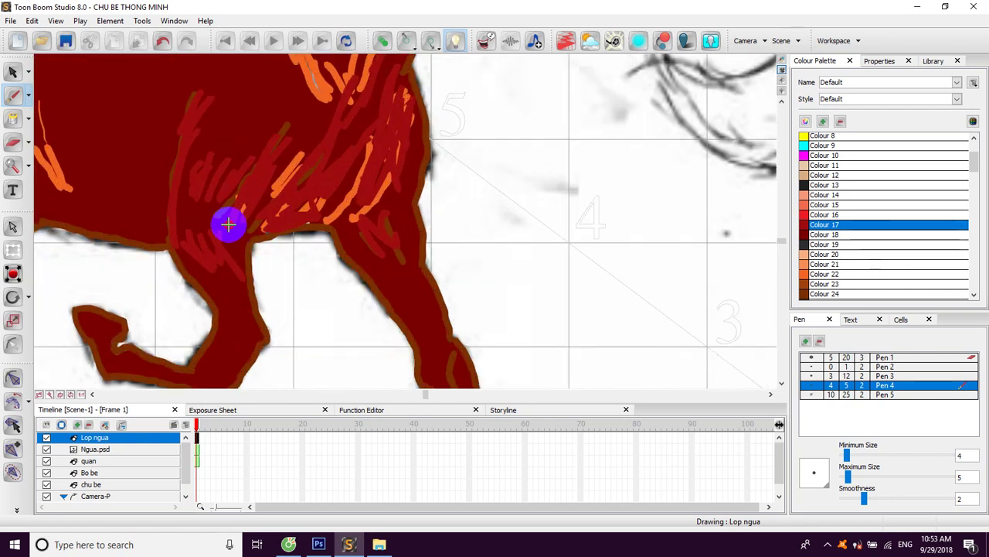
pyautogui.moveTo(205, 247)
pyautogui.mouseDown()
pyautogui.moveTo(192, 202)
pyautogui.moveTo(199, 246)
pyautogui.moveTo(224, 252)
pyautogui.moveTo(227, 285)
pyautogui.moveTo(220, 278)
pyautogui.moveTo(237, 298)
pyautogui.moveTo(236, 284)
pyautogui.moveTo(234, 325)
pyautogui.mouseUp()
pyautogui.press('space')
pyautogui.moveTo(246, 284); pyautogui.dragTo(263, 222)
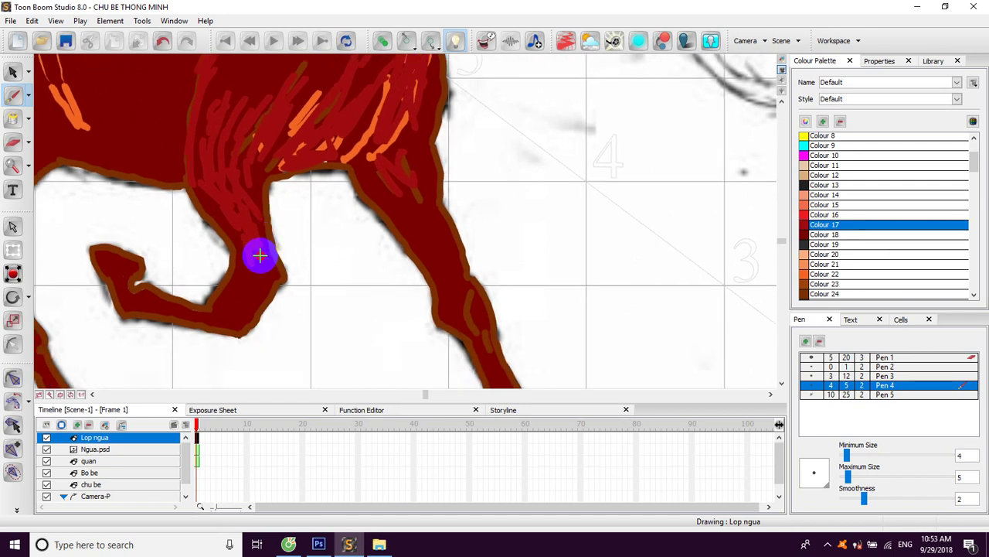
pyautogui.moveTo(257, 276); pyautogui.dragTo(255, 187)
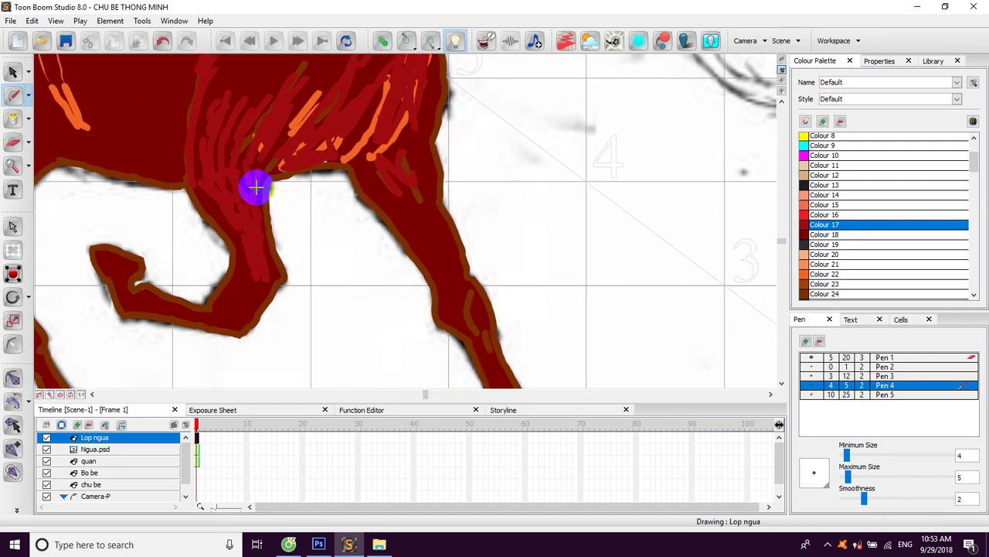
pyautogui.press('space')
# - Paint the horse's pupil and eye outline with black Colour 13 and add a black patch on the neck crest
pyautogui.moveTo(294, 120); pyautogui.dragTo(295, 288)
pyautogui.moveTo(303, 192)
pyautogui.mouseDown()
pyautogui.moveTo(309, 237)
pyautogui.moveTo(293, 302)
pyautogui.mouseUp()
pyautogui.scroll(5, 371, 162)
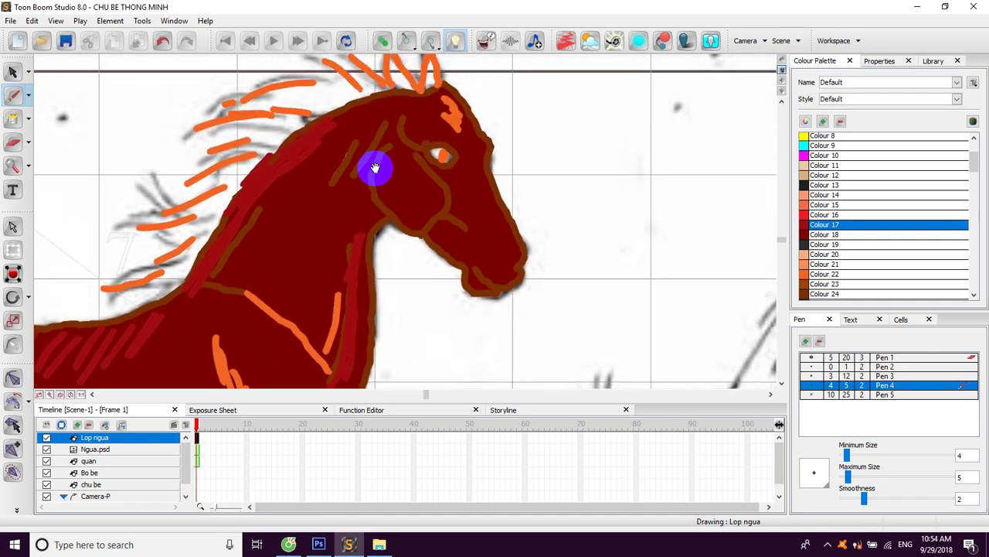
pyautogui.click(802, 186)
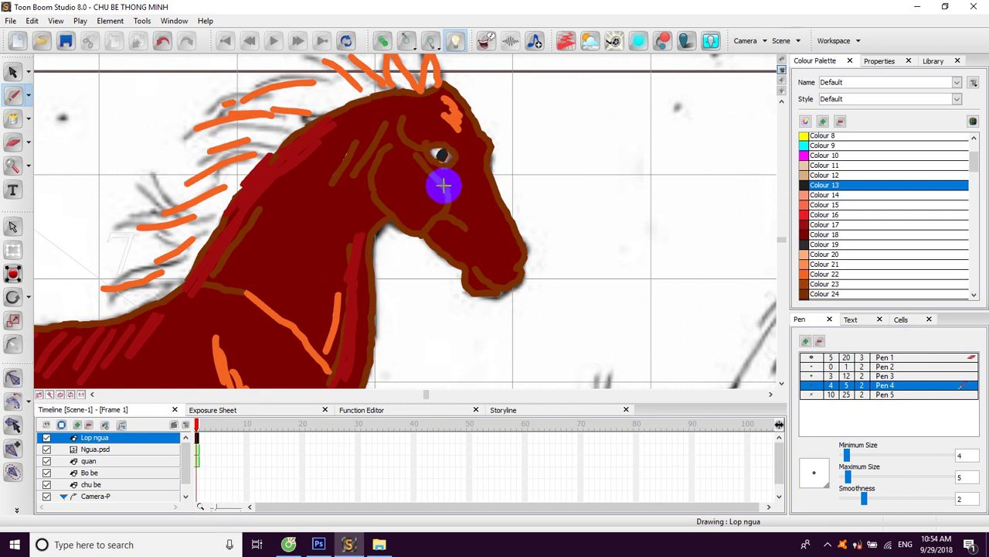
pyautogui.moveTo(441, 188); pyautogui.dragTo(453, 159)
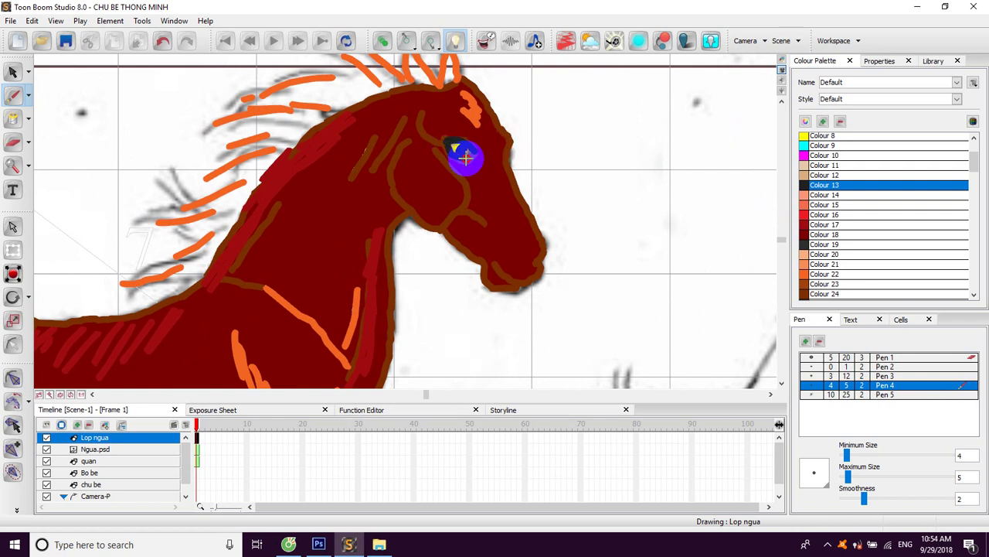
pyautogui.moveTo(449, 191); pyautogui.dragTo(475, 182)
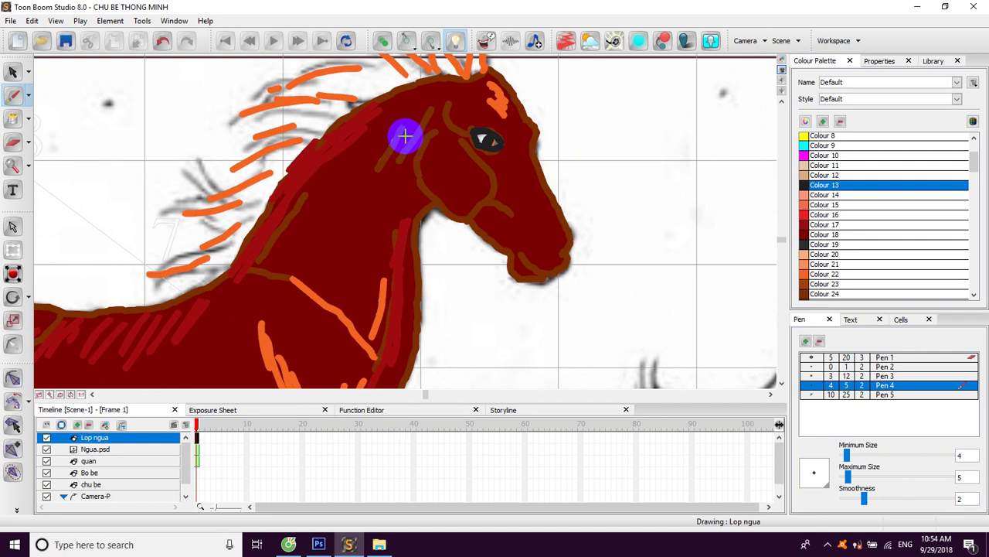
pyautogui.moveTo(416, 100); pyautogui.dragTo(377, 111)
pyautogui.moveTo(359, 154); pyautogui.dragTo(399, 207)
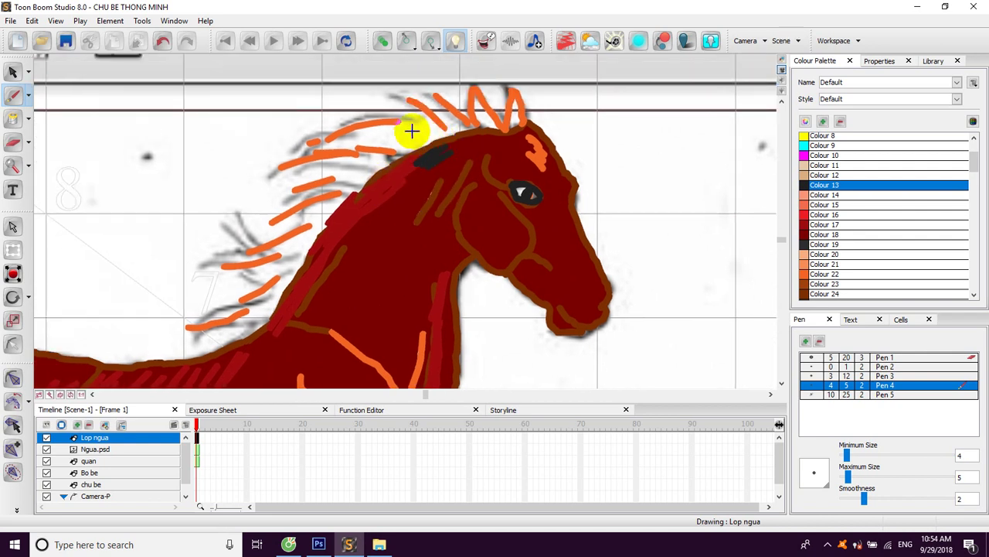
# - Undo a trial Colour 13 mane stroke and brush the mane strands with red Colour 16
pyautogui.moveTo(410, 142); pyautogui.dragTo(356, 140)
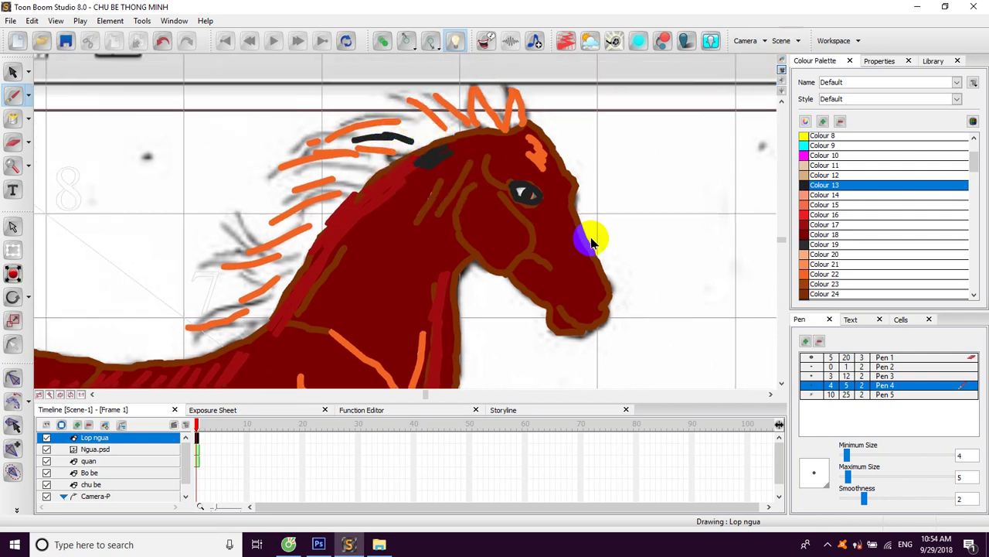
pyautogui.hotkey('ctrl', 'z')
pyautogui.click(804, 215)
pyautogui.moveTo(398, 161)
pyautogui.mouseDown()
pyautogui.moveTo(334, 161)
pyautogui.moveTo(357, 162)
pyautogui.moveTo(300, 179)
pyautogui.moveTo(317, 198)
pyautogui.moveTo(245, 245)
pyautogui.moveTo(288, 240)
pyautogui.moveTo(251, 270)
pyautogui.moveTo(251, 290)
pyautogui.moveTo(271, 295)
pyautogui.moveTo(267, 308)
pyautogui.moveTo(230, 316)
pyautogui.moveTo(359, 181)
pyautogui.moveTo(319, 224)
pyautogui.mouseUp()
pyautogui.press('space')
pyautogui.moveTo(396, 146)
pyautogui.mouseDown()
pyautogui.moveTo(376, 185)
pyautogui.moveTo(352, 178)
pyautogui.moveTo(319, 188)
pyautogui.mouseUp()
pyautogui.moveTo(401, 175)
pyautogui.mouseDown()
pyautogui.moveTo(378, 176)
pyautogui.moveTo(409, 159)
pyautogui.moveTo(397, 159)
pyautogui.moveTo(433, 159)
pyautogui.mouseUp()
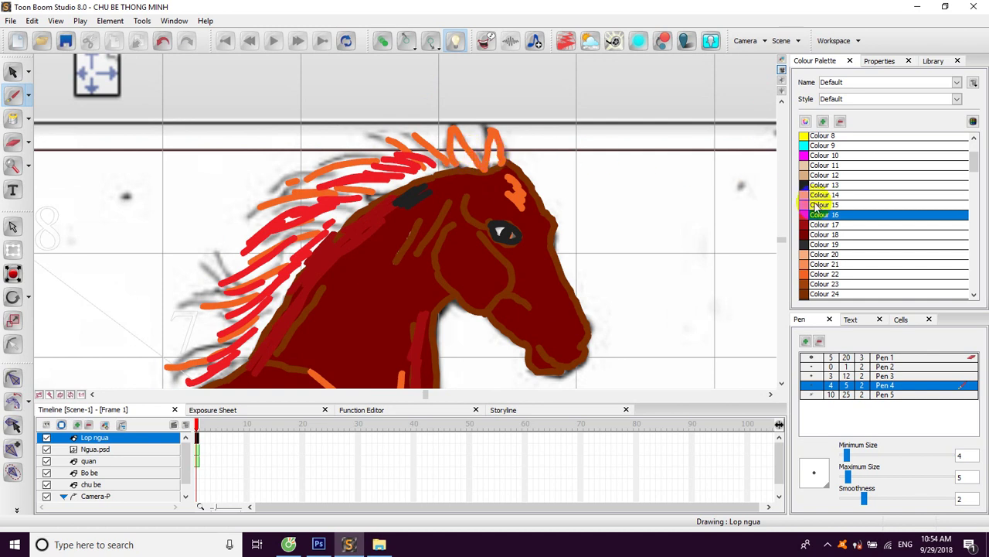
# - Outline both ears with Colour 13 and fill them with Colour 17 using the Paint tool
pyautogui.click(821, 185)
pyautogui.moveTo(451, 160)
pyautogui.mouseDown()
pyautogui.moveTo(449, 128)
pyautogui.moveTo(461, 158)
pyautogui.moveTo(475, 162)
pyautogui.moveTo(494, 124)
pyautogui.moveTo(503, 160)
pyautogui.mouseUp()
pyautogui.click(810, 225)
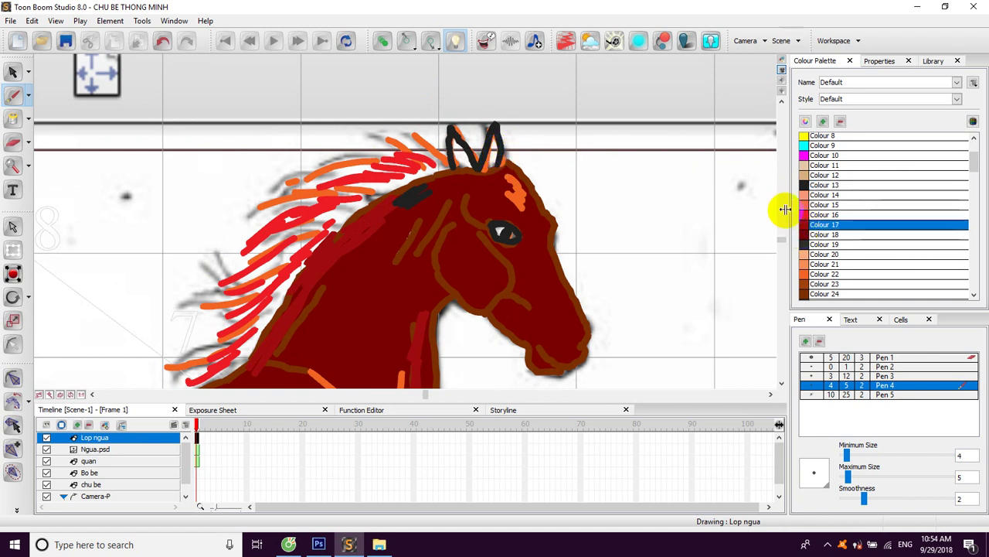
pyautogui.click(13, 117)
pyautogui.click(453, 159)
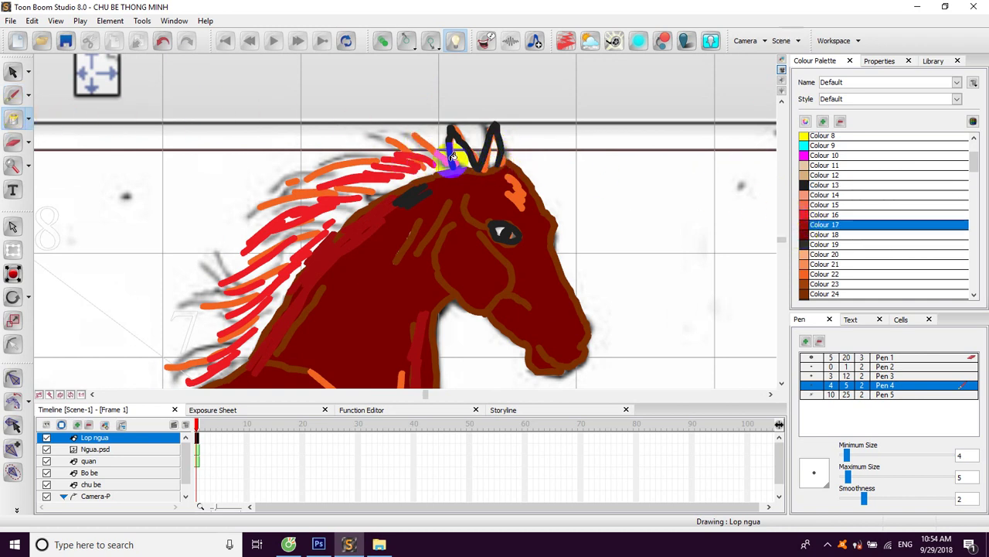
pyautogui.click(496, 150)
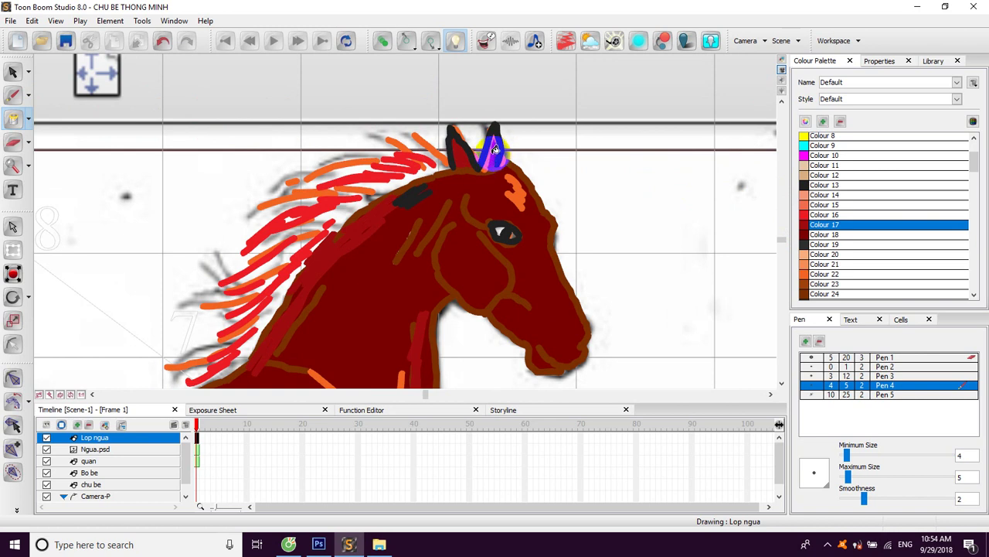
pyautogui.click(374, 184)
pyautogui.scroll(-4, 392, 182)
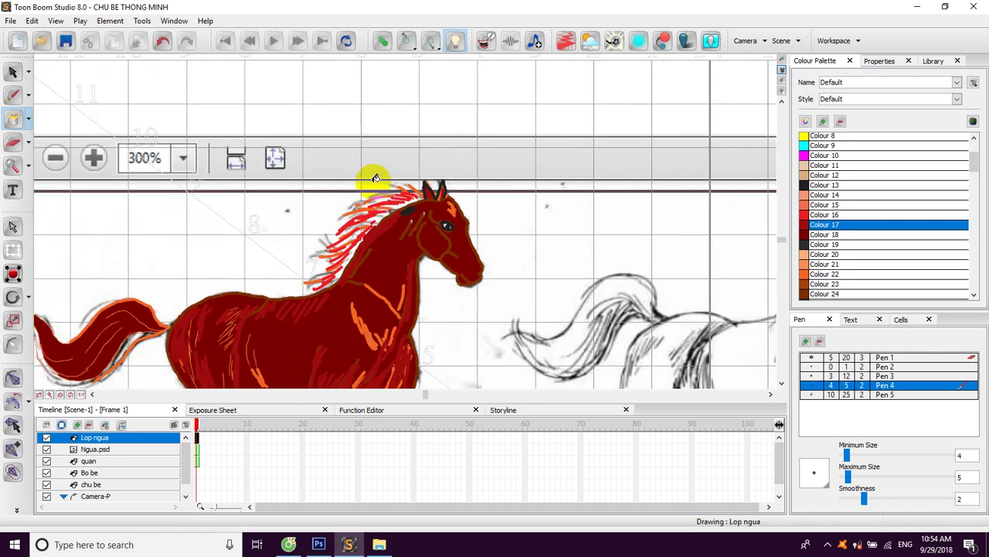
# - Extend the exposure of the Ngua.psd reference drawing to frame 30
pyautogui.click(11, 73)
pyautogui.moveTo(327, 212); pyautogui.dragTo(280, 116)
pyautogui.moveTo(304, 190)
pyautogui.mouseDown()
pyautogui.moveTo(307, 219)
pyautogui.moveTo(304, 196)
pyautogui.mouseUp()
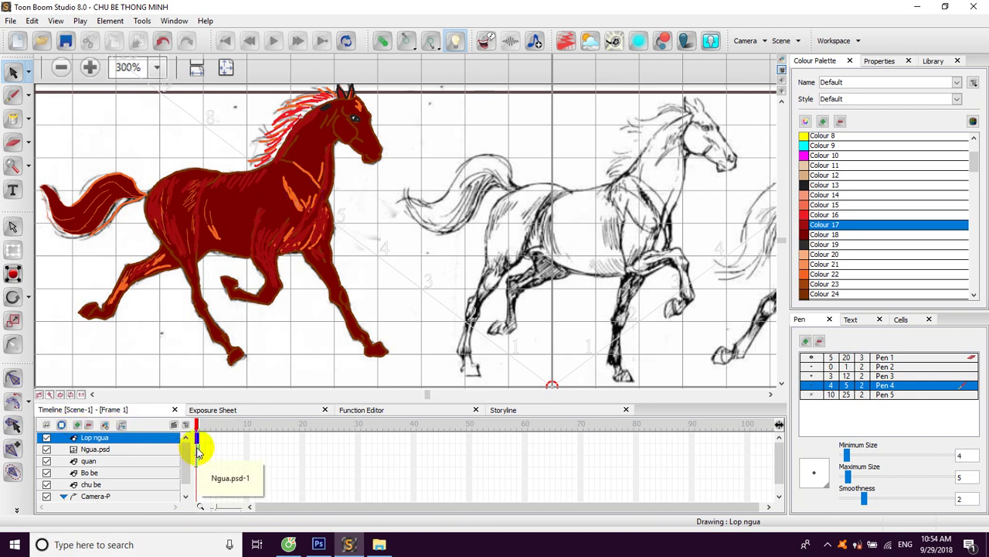
pyautogui.click(356, 450)
pyautogui.rightClick(356, 450)
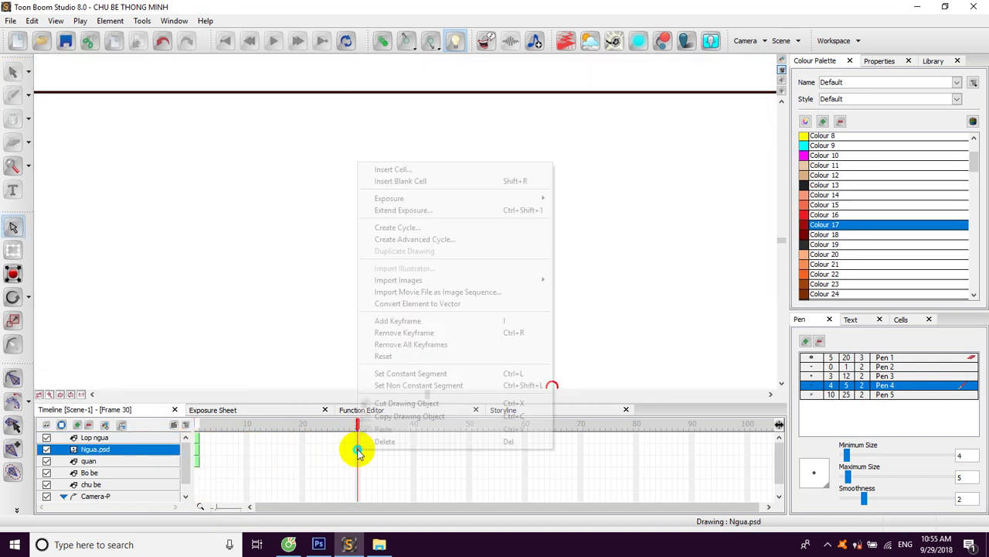
pyautogui.click(423, 211)
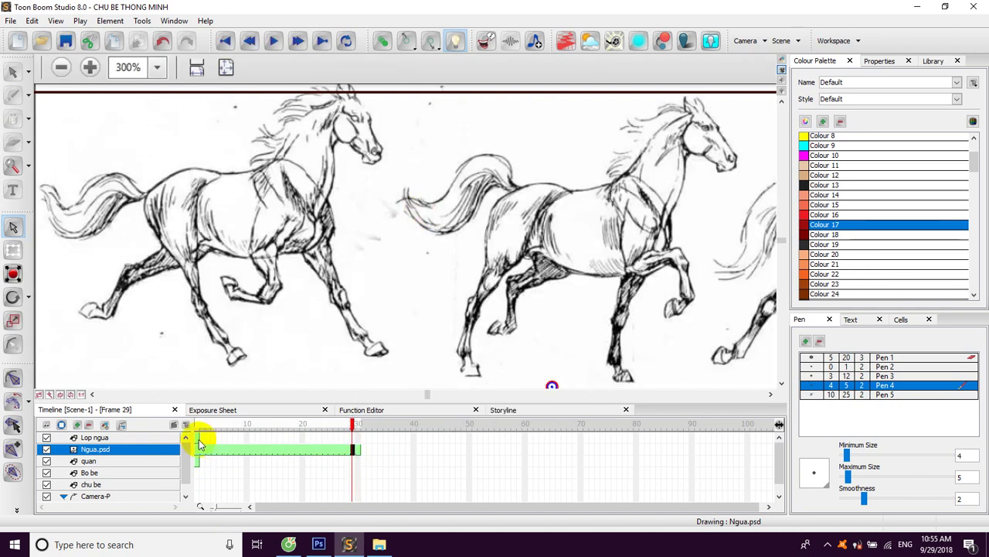
# - Extend the exposure of the coloured horse drawing on the Lop ngua layer to frame 6
pyautogui.click(198, 437)
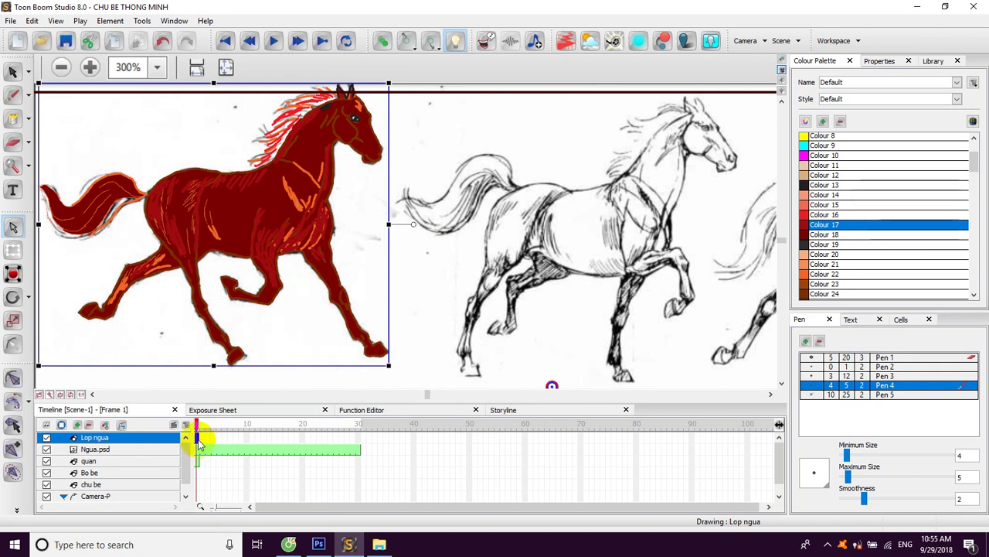
pyautogui.click(201, 439)
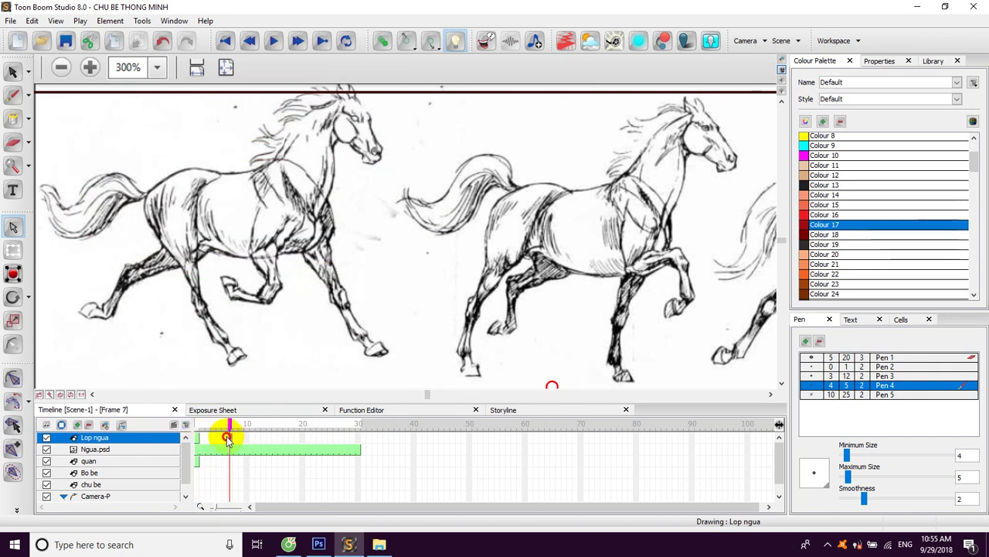
pyautogui.rightClick(227, 441)
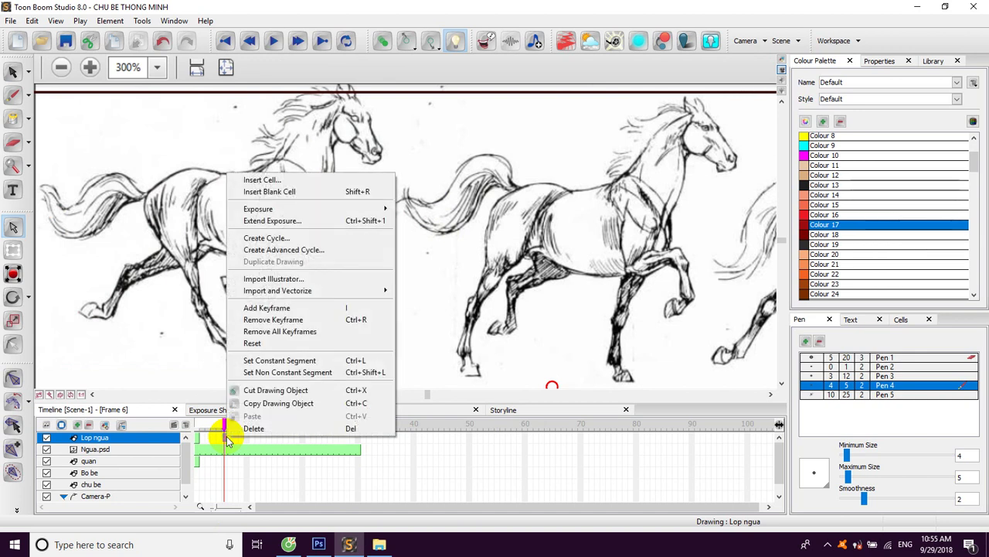
pyautogui.click(303, 220)
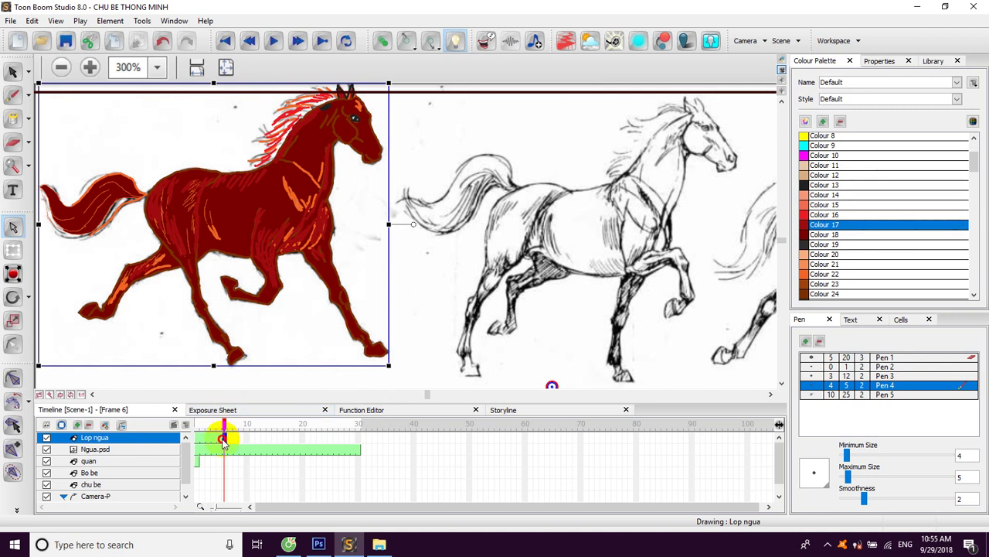
# - Insert one named cell on the Lop ngua layer at frame 7, using the Before option
pyautogui.moveTo(224, 427)
pyautogui.mouseDown()
pyautogui.moveTo(186, 430)
pyautogui.moveTo(228, 435)
pyautogui.mouseUp()
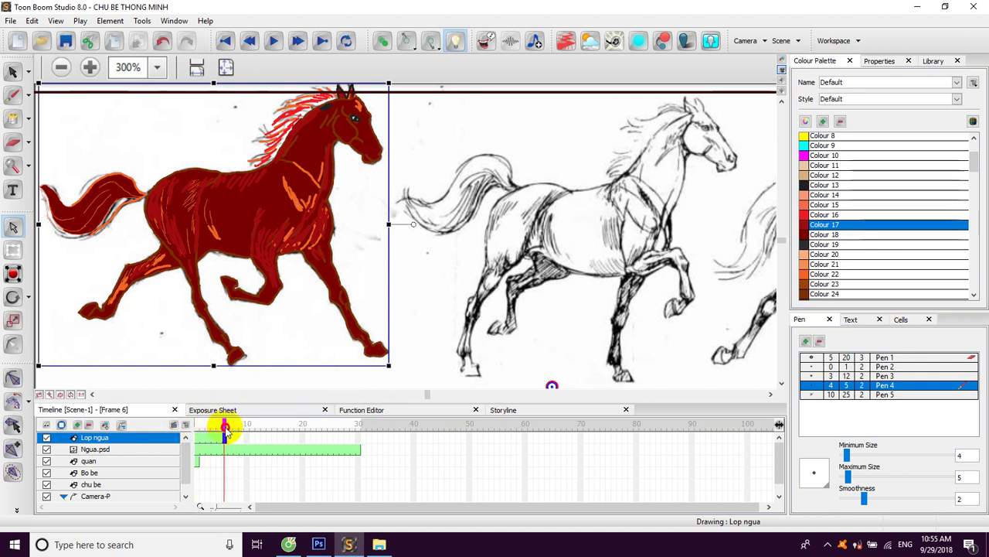
pyautogui.click(230, 437)
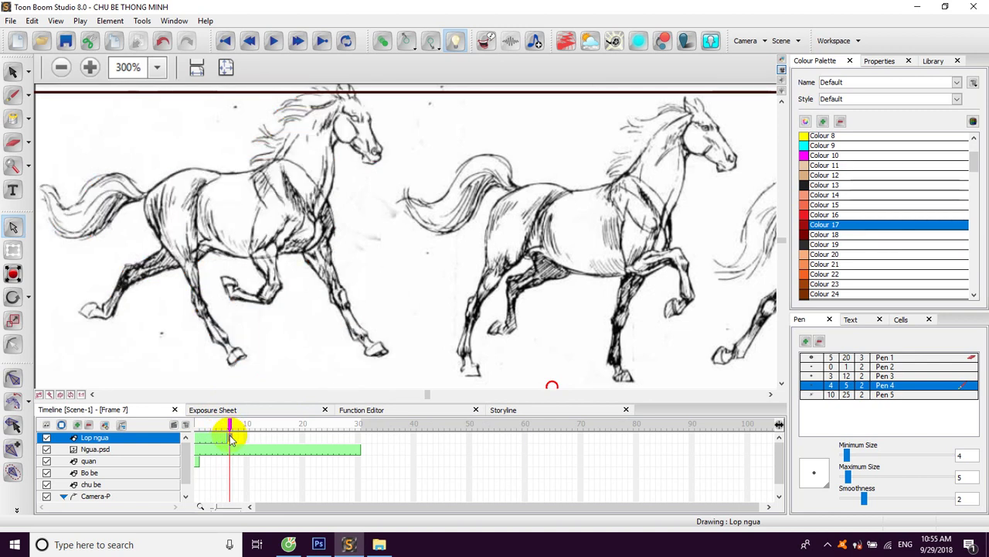
pyautogui.rightClick(229, 437)
pyautogui.click(282, 179)
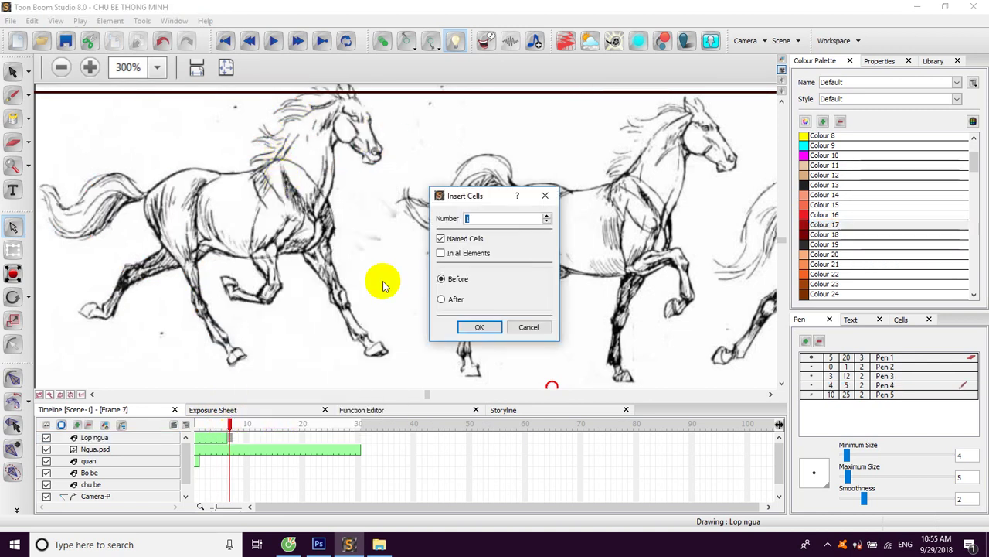
pyautogui.click(477, 328)
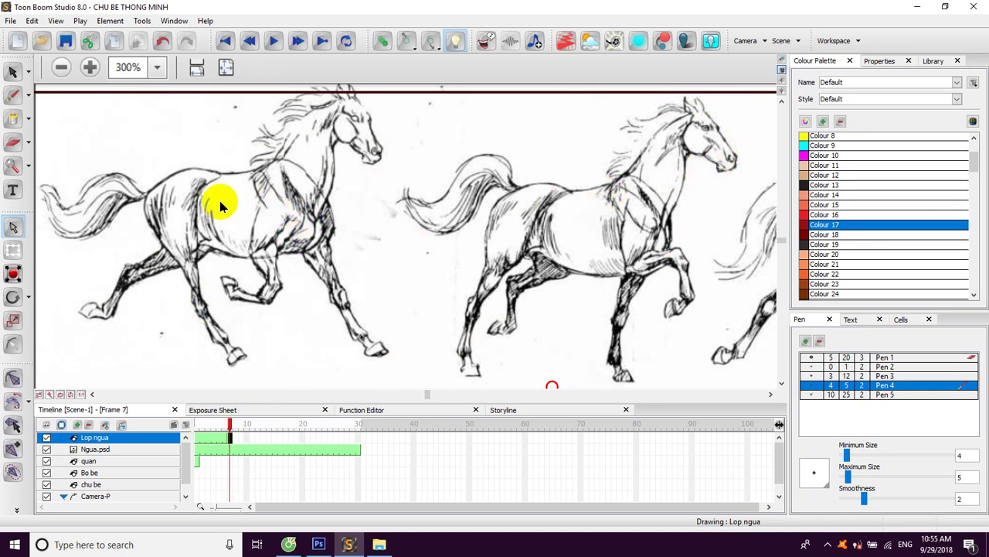
# - Examine the second reference horse and compare the Lop ngua cells at frames 6 and 7
pyautogui.press('space')
pyautogui.moveTo(569, 257); pyautogui.dragTo(390, 267)
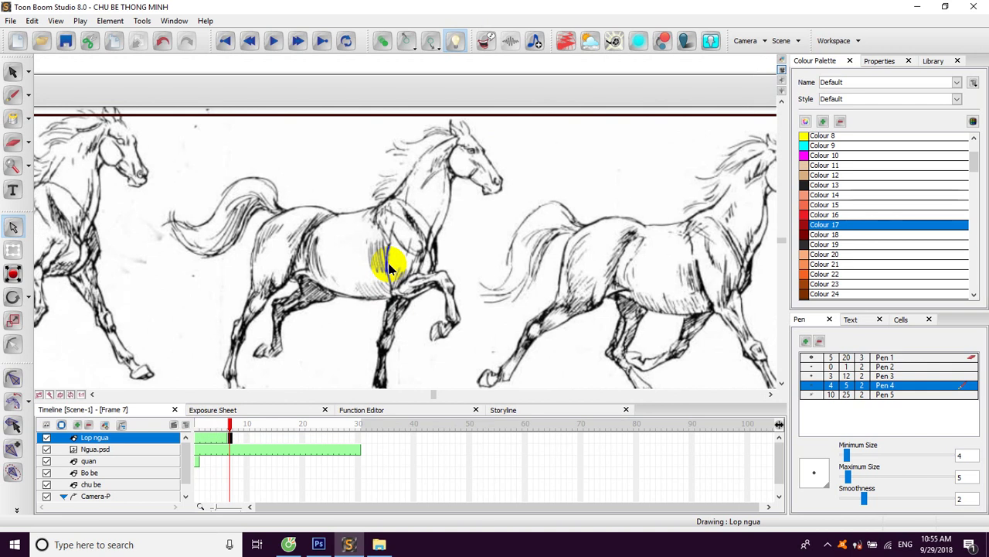
pyautogui.click(230, 439)
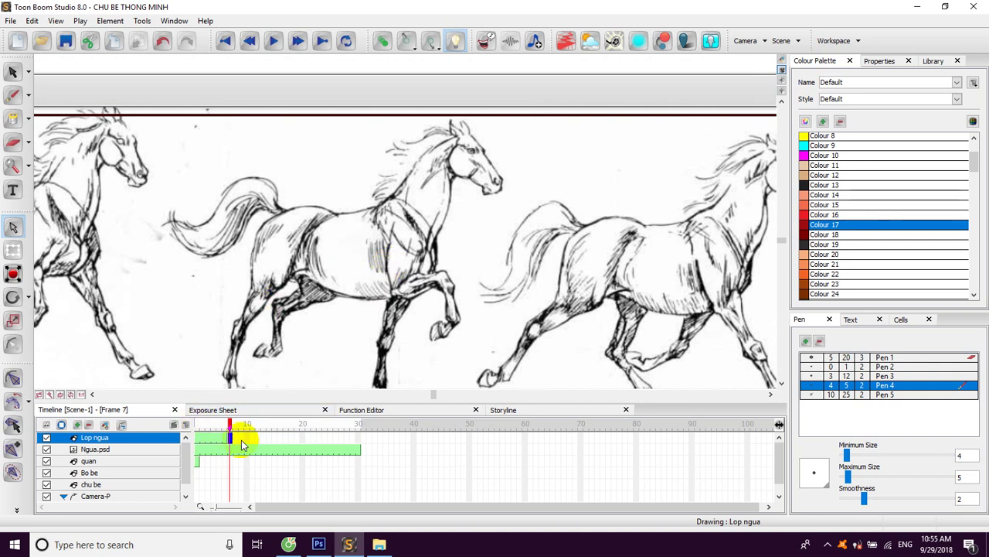
pyautogui.click(224, 441)
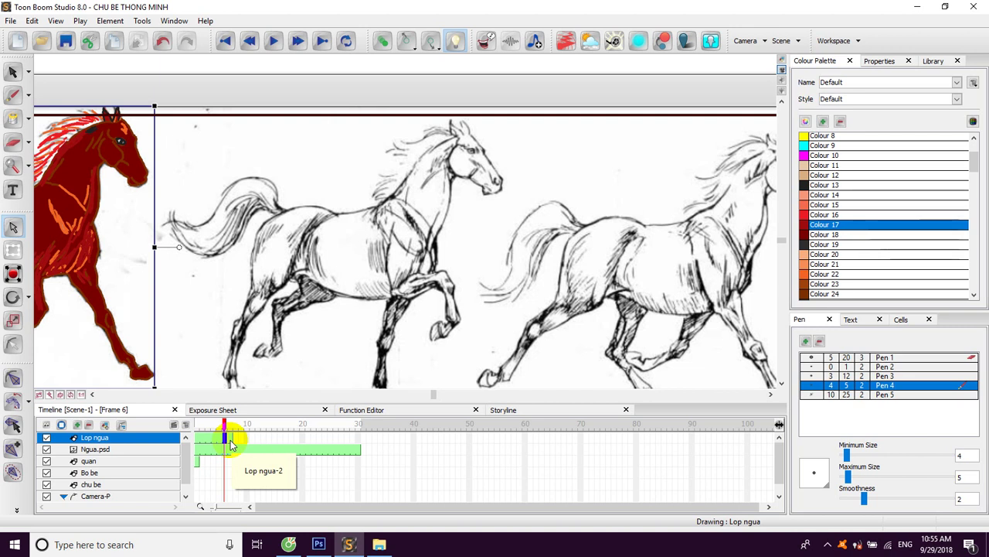
# - On frame 7 of the Lop ngua layer, trace the second horse's lower neck and back with the brush in Colour 16
pyautogui.click(230, 439)
pyautogui.moveTo(408, 223); pyautogui.dragTo(395, 255)
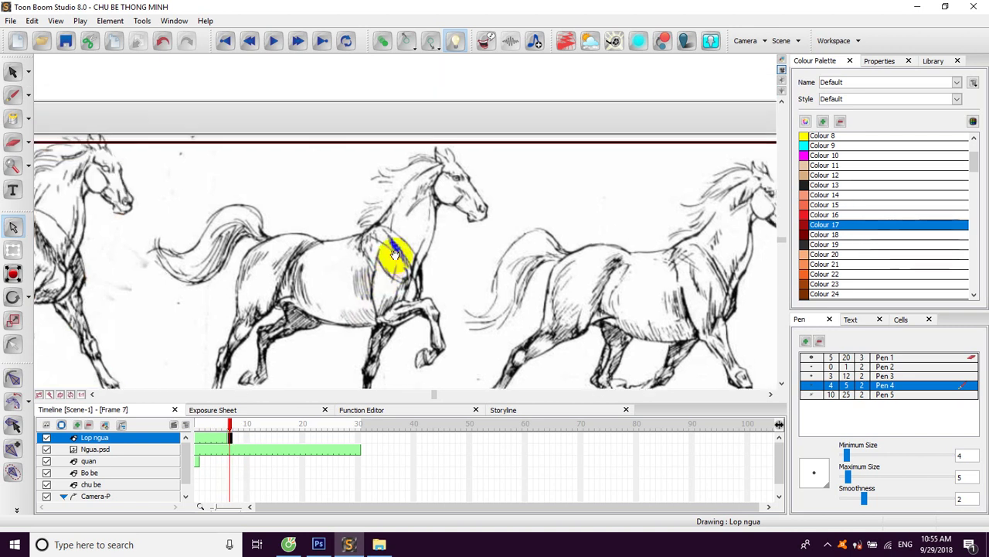
pyautogui.scroll(5, 395, 257)
pyautogui.moveTo(411, 298); pyautogui.dragTo(498, 236)
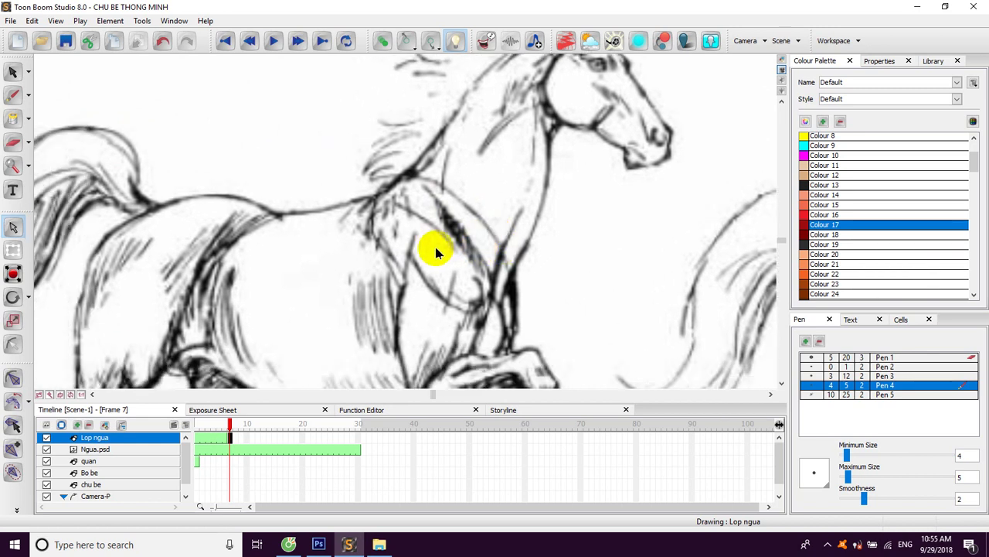
pyautogui.click(808, 218)
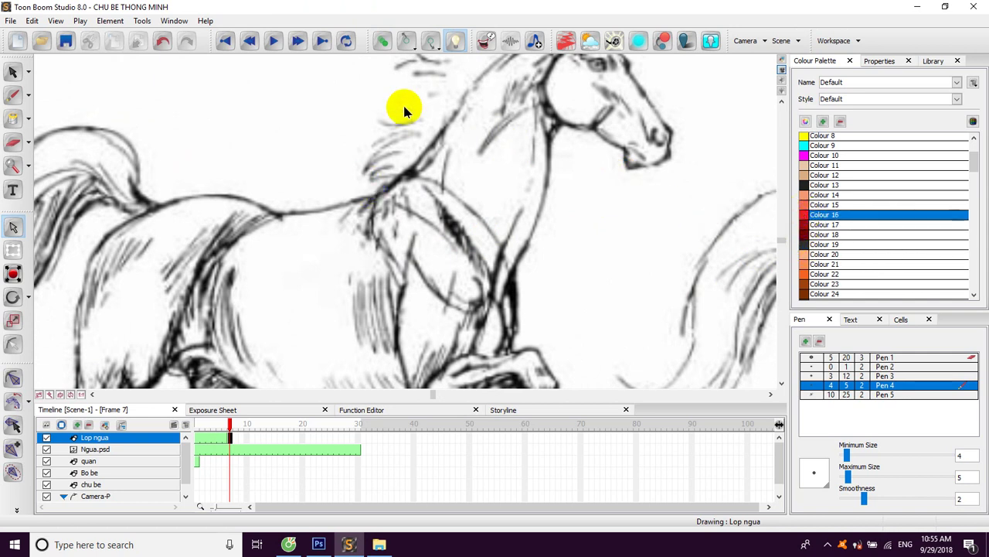
pyautogui.click(13, 95)
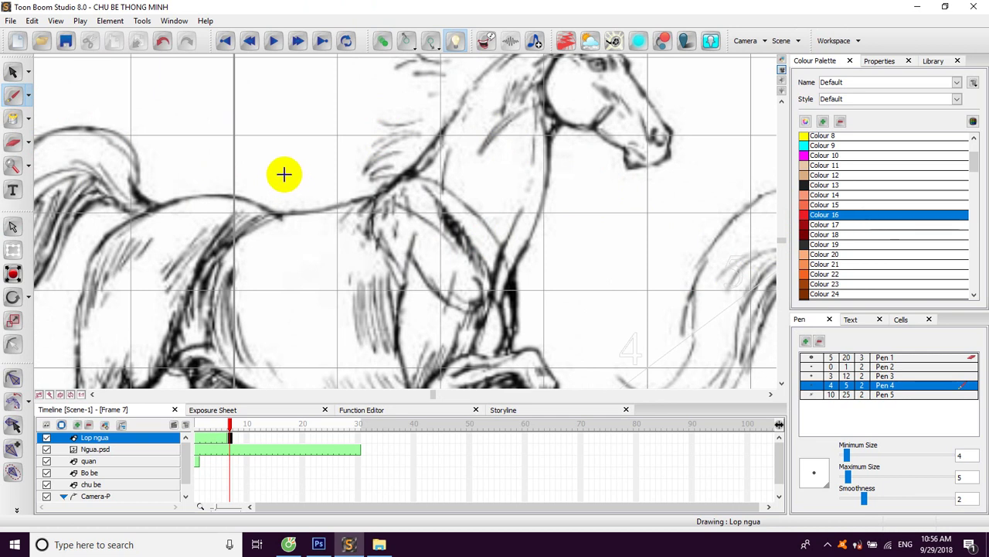
pyautogui.click(13, 71)
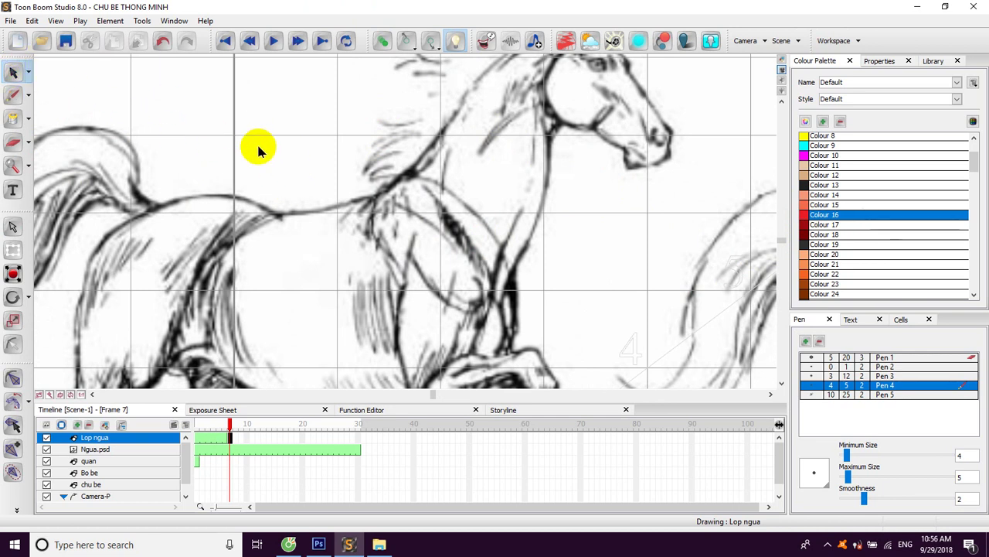
pyautogui.scroll(5, 302, 172)
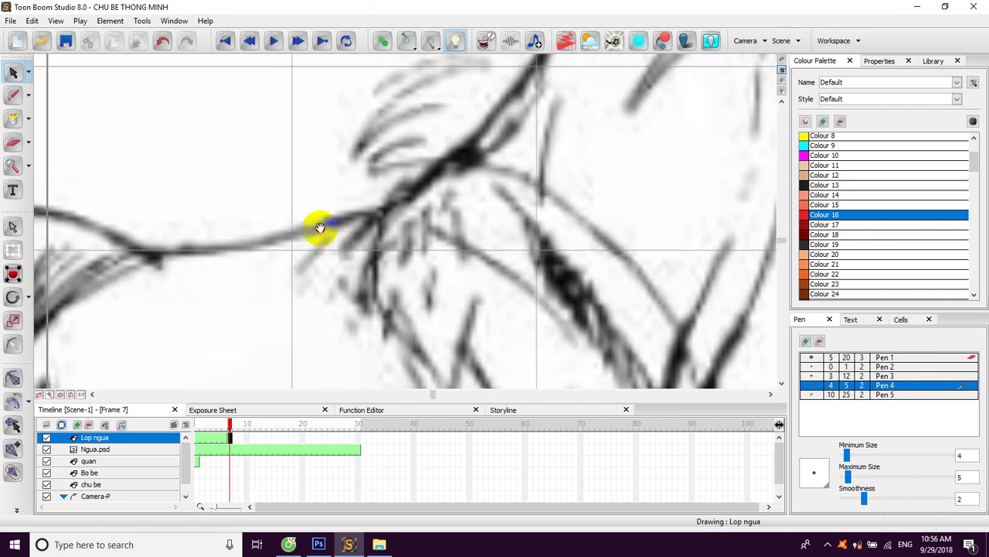
pyautogui.moveTo(320, 227); pyautogui.dragTo(282, 266)
pyautogui.click(14, 95)
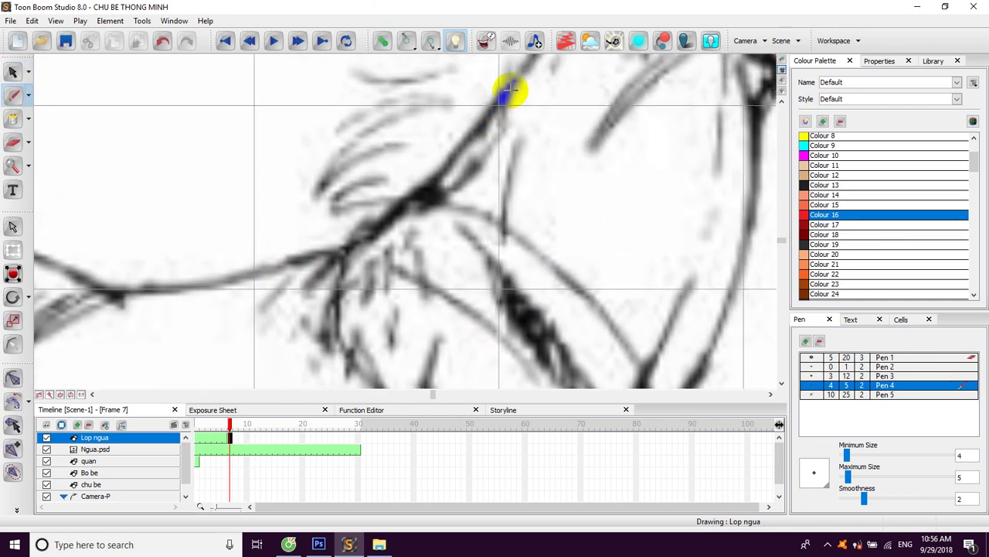
pyautogui.moveTo(517, 80)
pyautogui.mouseDown()
pyautogui.moveTo(364, 246)
pyautogui.moveTo(521, 188)
pyautogui.moveTo(533, 177)
pyautogui.moveTo(401, 222)
pyautogui.moveTo(272, 246)
pyautogui.moveTo(418, 208)
pyautogui.mouseUp()
pyautogui.moveTo(332, 199); pyautogui.dragTo(469, 201)
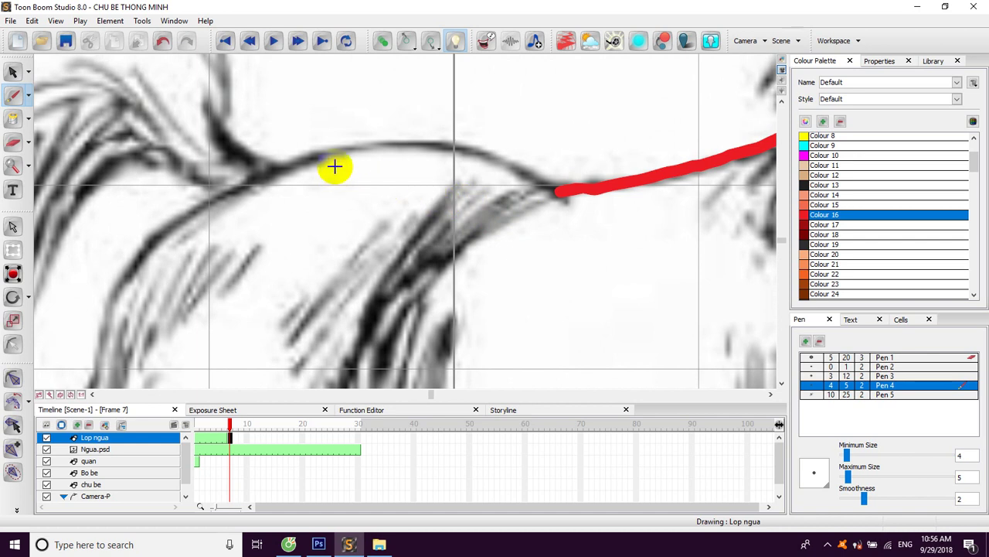
# - Trace the second horse's croup and the rear contour of its thigh in Colour 16
pyautogui.moveTo(277, 169); pyautogui.dragTo(300, 160)
pyautogui.moveTo(369, 148)
pyautogui.mouseDown()
pyautogui.moveTo(465, 152)
pyautogui.moveTo(569, 193)
pyautogui.mouseUp()
pyautogui.moveTo(424, 168); pyautogui.dragTo(568, 198)
pyautogui.moveTo(420, 219)
pyautogui.mouseDown()
pyautogui.moveTo(468, 144)
pyautogui.moveTo(362, 196)
pyautogui.moveTo(300, 261)
pyautogui.mouseUp()
pyautogui.moveTo(299, 261)
pyautogui.mouseDown()
pyautogui.moveTo(342, 254)
pyautogui.moveTo(329, 174)
pyautogui.mouseUp()
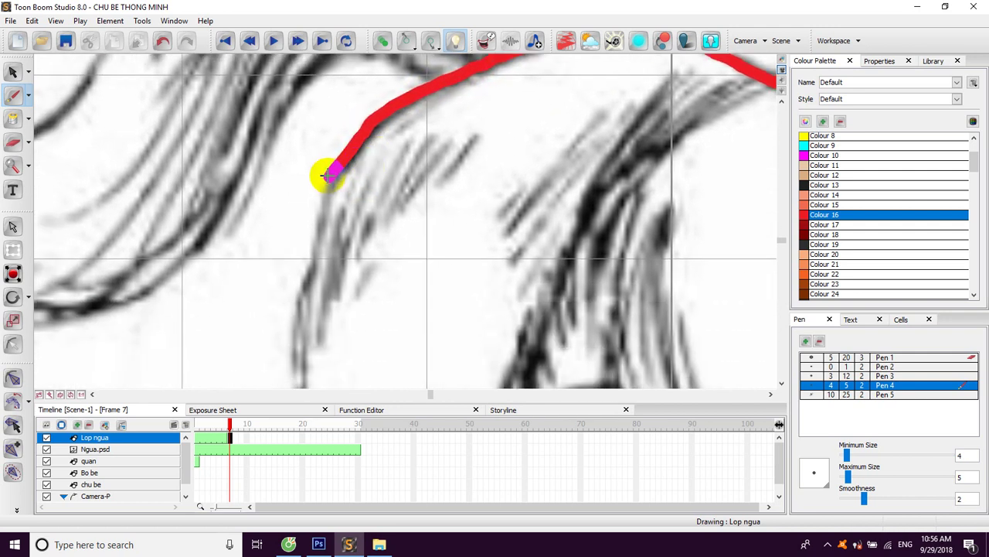
pyautogui.moveTo(308, 246)
pyautogui.mouseDown()
pyautogui.moveTo(295, 341)
pyautogui.moveTo(284, 226)
pyautogui.moveTo(283, 330)
pyautogui.mouseUp()
pyautogui.moveTo(321, 298); pyautogui.dragTo(335, 156)
pyautogui.moveTo(290, 276)
pyautogui.mouseDown()
pyautogui.moveTo(286, 316)
pyautogui.moveTo(353, 184)
pyautogui.mouseUp()
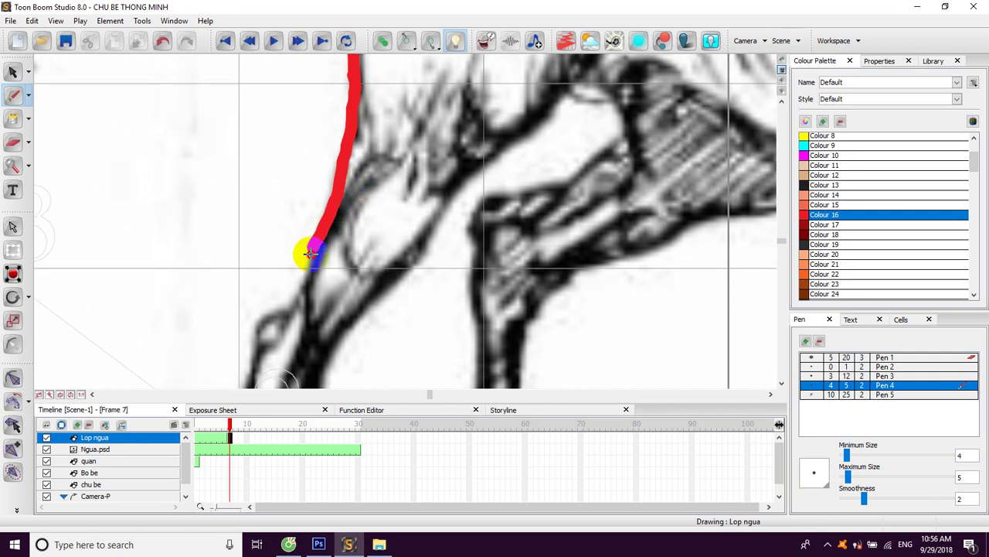
# - Trace the back of the extended hind leg from the hock down and around its hoof
pyautogui.moveTo(291, 304); pyautogui.dragTo(326, 232)
pyautogui.moveTo(294, 264)
pyautogui.mouseDown()
pyautogui.moveTo(321, 207)
pyautogui.moveTo(317, 187)
pyautogui.moveTo(305, 245)
pyautogui.mouseUp()
pyautogui.moveTo(324, 283)
pyautogui.mouseDown()
pyautogui.moveTo(342, 189)
pyautogui.moveTo(308, 298)
pyautogui.mouseUp()
pyautogui.moveTo(327, 273); pyautogui.dragTo(340, 205)
pyautogui.moveTo(306, 297)
pyautogui.mouseDown()
pyautogui.moveTo(319, 270)
pyautogui.moveTo(272, 232)
pyautogui.mouseUp()
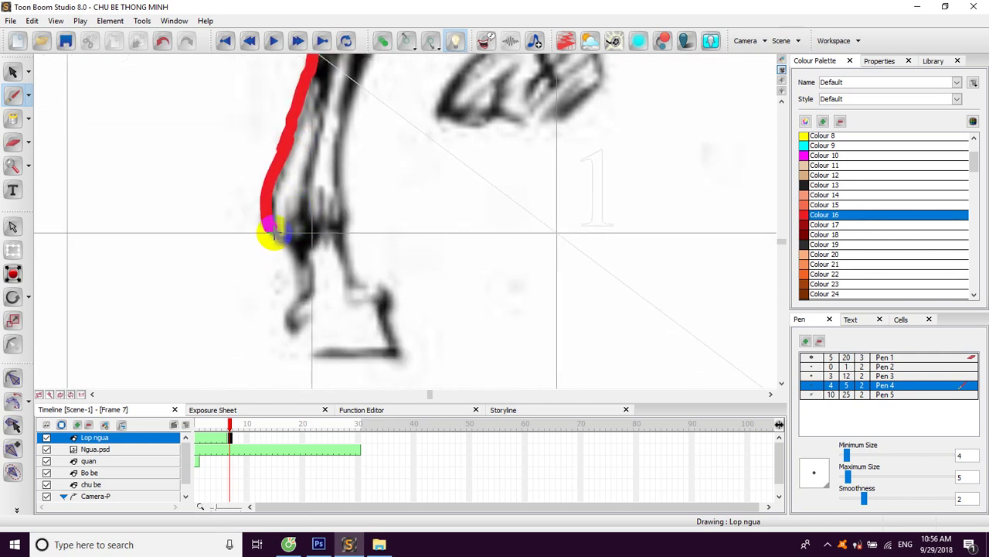
pyautogui.moveTo(293, 303)
pyautogui.mouseDown()
pyautogui.moveTo(297, 339)
pyautogui.moveTo(317, 352)
pyautogui.moveTo(385, 346)
pyautogui.moveTo(394, 339)
pyautogui.moveTo(382, 316)
pyautogui.moveTo(388, 292)
pyautogui.moveTo(350, 282)
pyautogui.mouseUp()
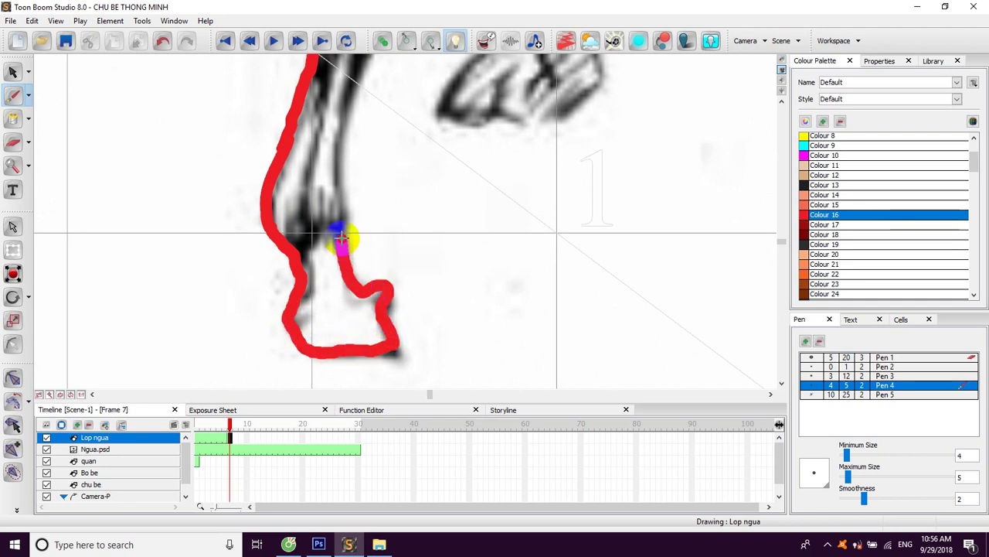
pyautogui.moveTo(341, 238); pyautogui.dragTo(341, 250)
# - Trace the front contour of the extended hind leg from the fetlock up past the hock, with short strokes across the hock
pyautogui.moveTo(303, 336); pyautogui.dragTo(353, 321)
pyautogui.moveTo(337, 266); pyautogui.dragTo(325, 347)
pyautogui.moveTo(361, 164)
pyautogui.mouseDown()
pyautogui.moveTo(331, 258)
pyautogui.moveTo(332, 355)
pyautogui.moveTo(343, 273)
pyautogui.mouseUp()
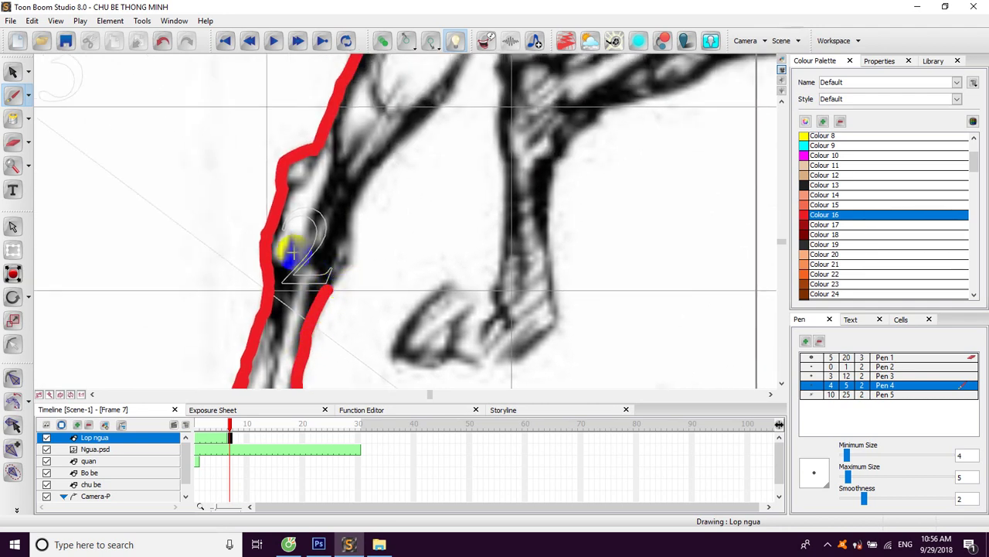
pyautogui.moveTo(276, 267); pyautogui.dragTo(277, 310)
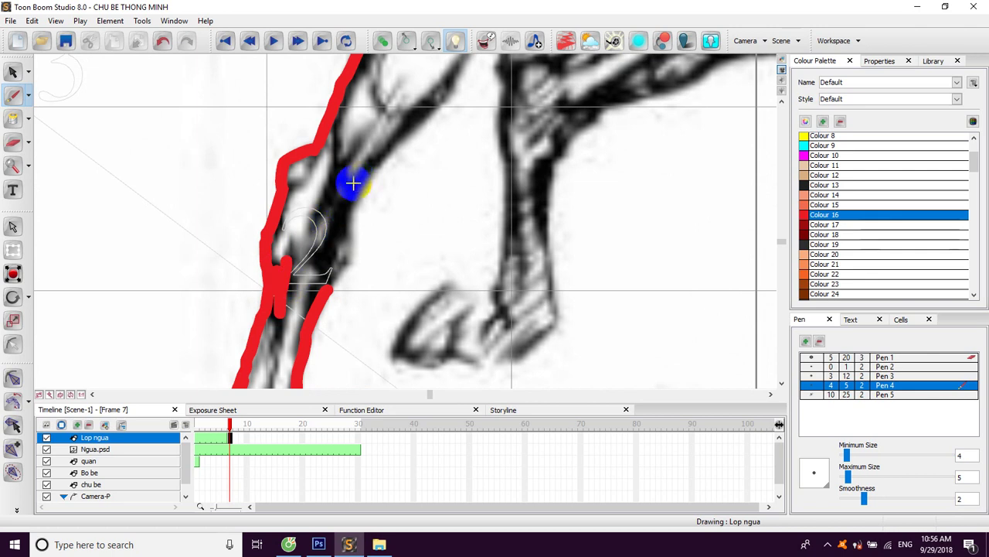
pyautogui.moveTo(347, 184); pyautogui.dragTo(323, 268)
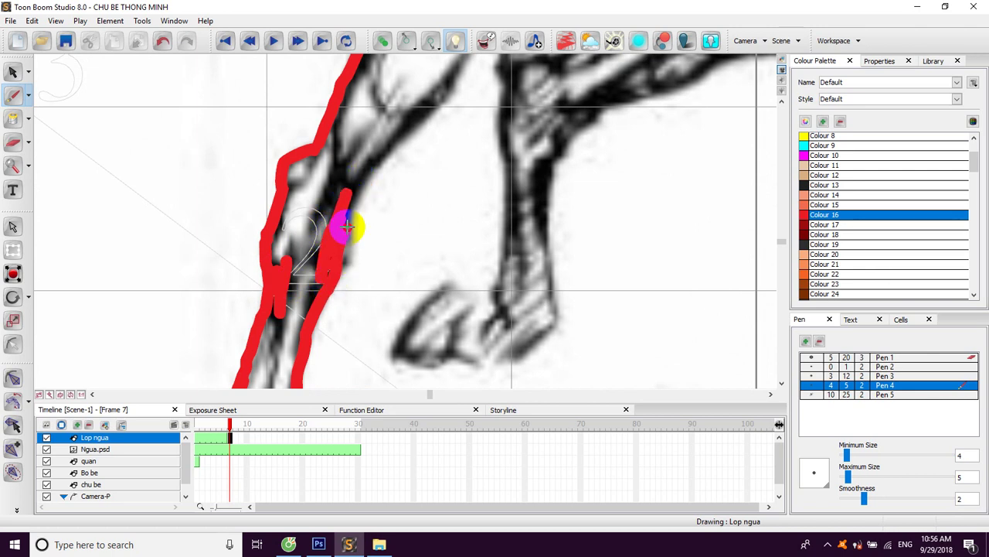
pyautogui.moveTo(379, 159); pyautogui.dragTo(330, 232)
pyautogui.moveTo(310, 265); pyautogui.dragTo(377, 182)
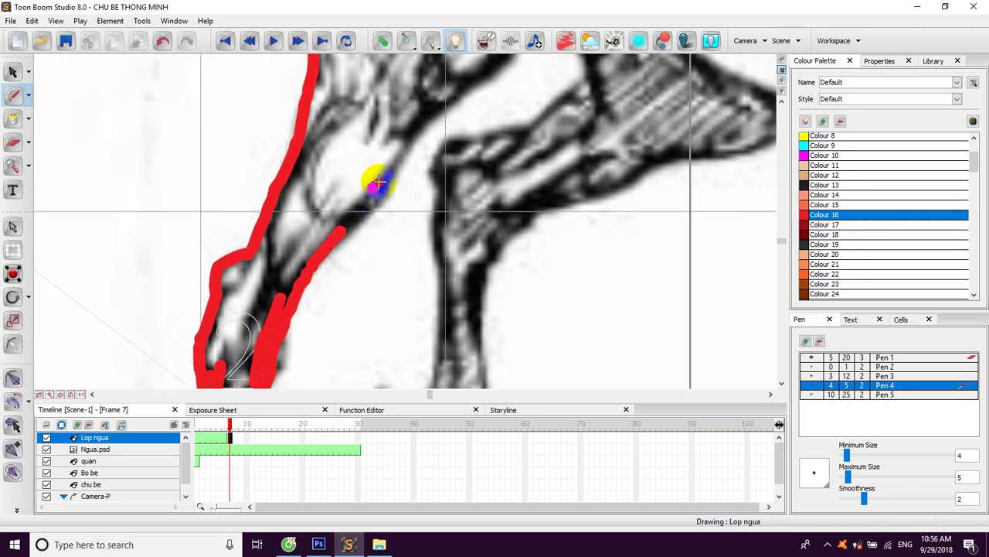
pyautogui.moveTo(335, 235); pyautogui.dragTo(391, 167)
# - Trace around the groin and down the rear contour of the raised hind leg to its fetlock
pyautogui.moveTo(412, 136)
pyautogui.mouseDown()
pyautogui.moveTo(330, 242)
pyautogui.moveTo(433, 146)
pyautogui.moveTo(485, 136)
pyautogui.moveTo(438, 133)
pyautogui.moveTo(430, 199)
pyautogui.moveTo(353, 221)
pyautogui.moveTo(319, 268)
pyautogui.mouseUp()
pyautogui.moveTo(347, 255)
pyautogui.mouseDown()
pyautogui.moveTo(331, 219)
pyautogui.moveTo(283, 194)
pyautogui.mouseUp()
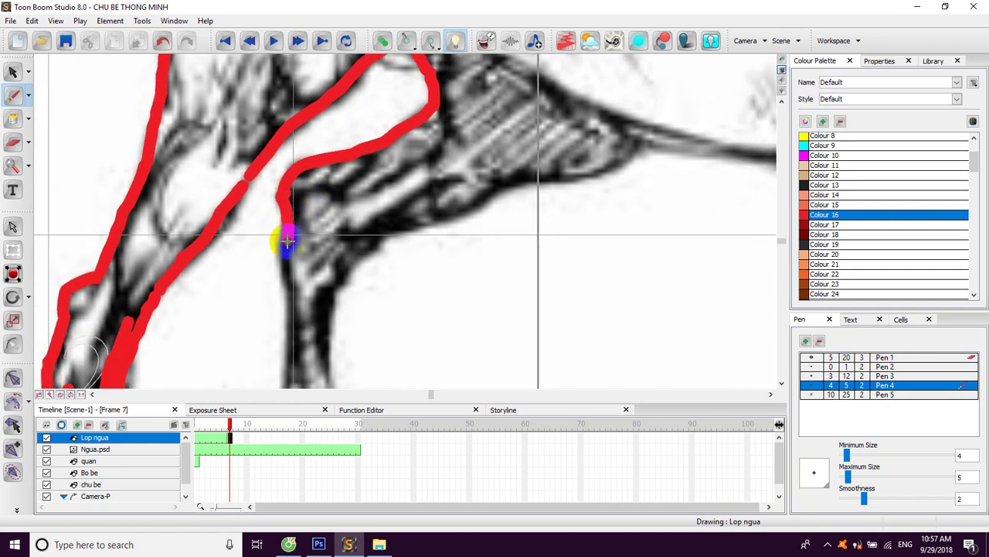
pyautogui.moveTo(309, 292)
pyautogui.mouseDown()
pyautogui.moveTo(305, 226)
pyautogui.moveTo(289, 184)
pyautogui.moveTo(279, 345)
pyautogui.moveTo(269, 352)
pyautogui.moveTo(228, 320)
pyautogui.moveTo(244, 333)
pyautogui.moveTo(280, 227)
pyautogui.mouseUp()
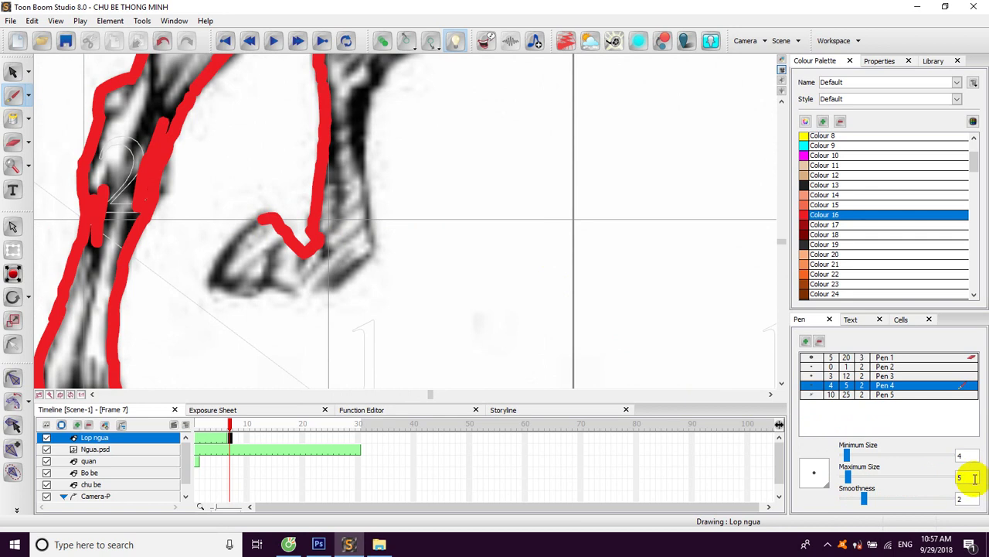
# - Set Pen 4's maximum size to 4 and trace the hoof of the raised hind leg
pyautogui.doubleClick(960, 476)
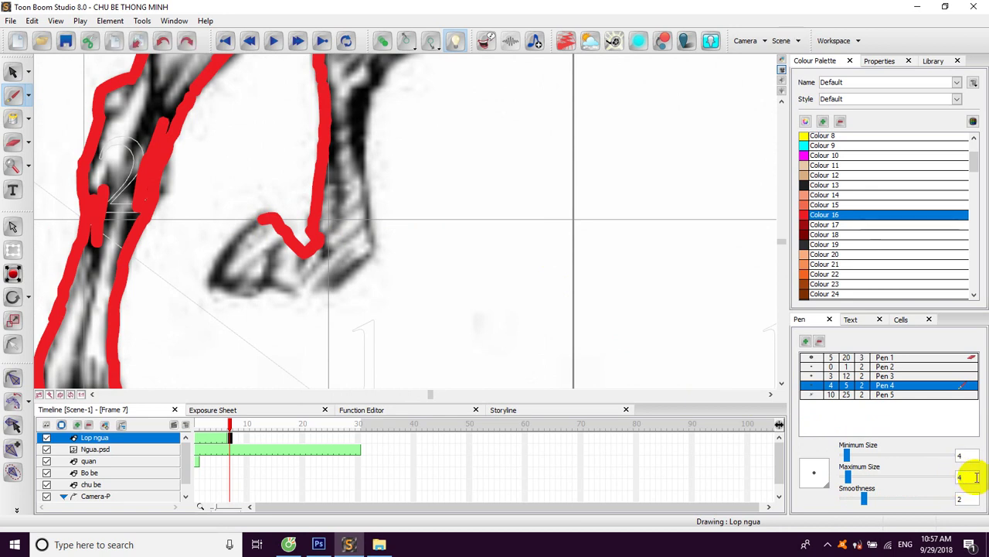
pyautogui.write('4')
pyautogui.click(270, 225)
pyautogui.moveTo(263, 219); pyautogui.dragTo(217, 271)
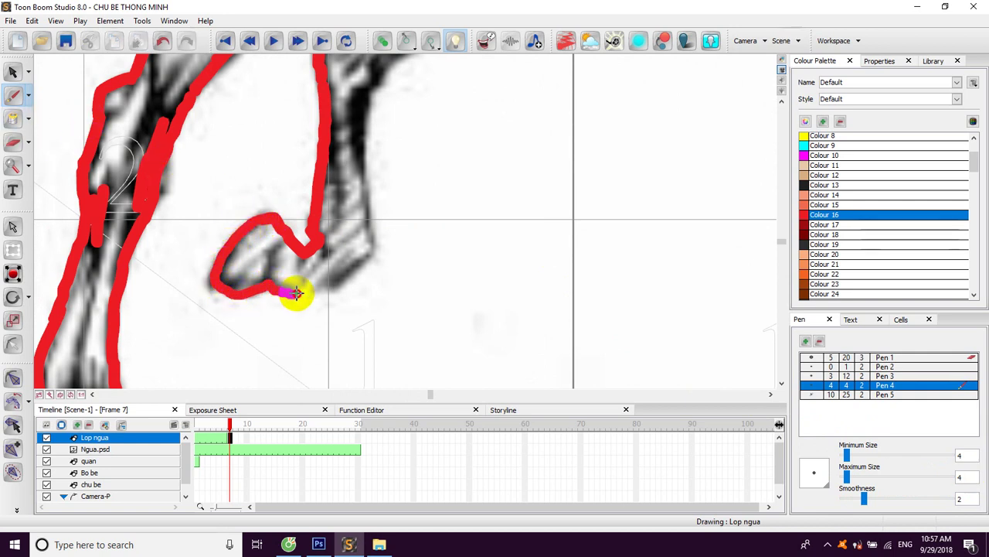
pyautogui.moveTo(370, 247); pyautogui.dragTo(372, 248)
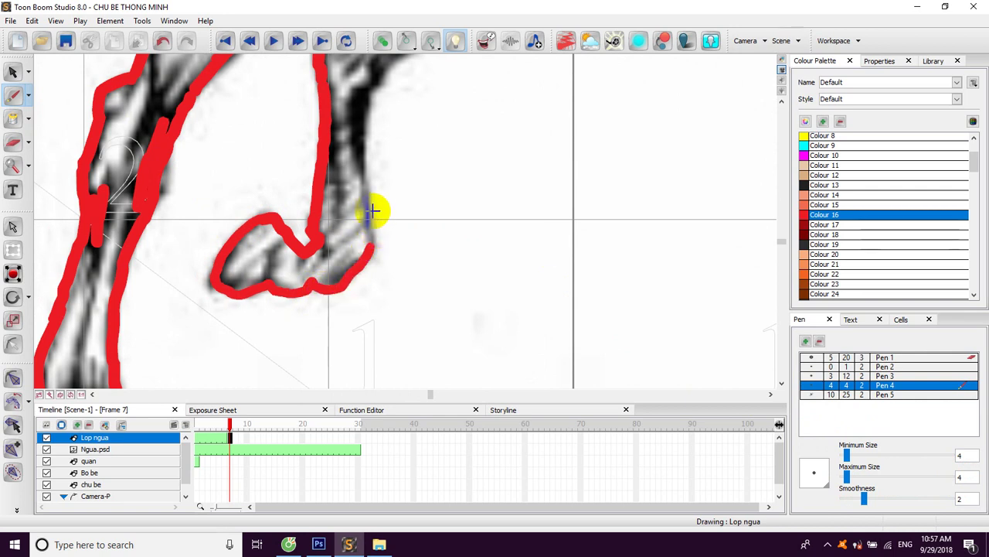
# - Trace the front contour of the raised hind leg from the fetlock up to the flank
pyautogui.moveTo(376, 195)
pyautogui.mouseDown()
pyautogui.moveTo(342, 255)
pyautogui.moveTo(354, 321)
pyautogui.moveTo(345, 255)
pyautogui.mouseUp()
pyautogui.moveTo(347, 206)
pyautogui.mouseDown()
pyautogui.moveTo(355, 161)
pyautogui.moveTo(326, 228)
pyautogui.moveTo(382, 184)
pyautogui.moveTo(453, 155)
pyautogui.moveTo(387, 180)
pyautogui.mouseUp()
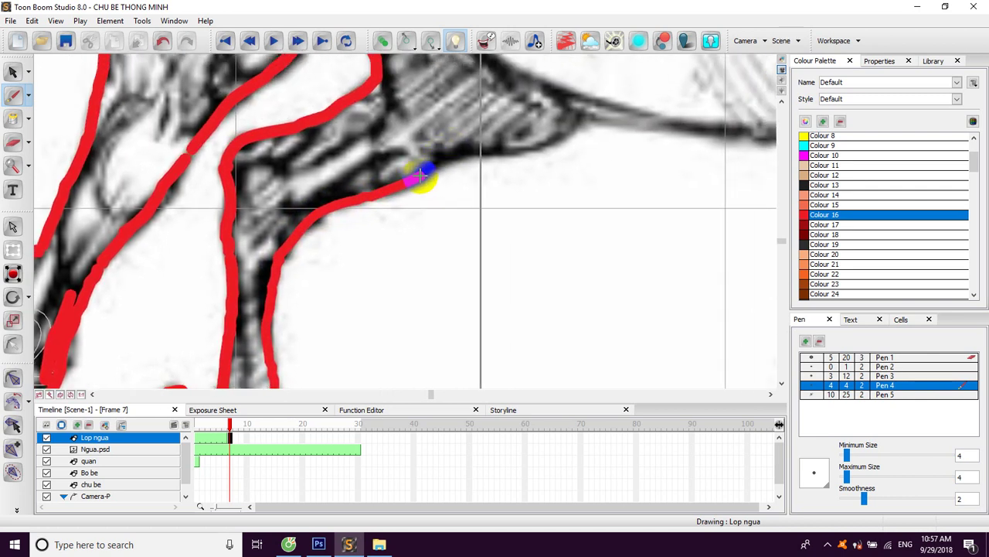
pyautogui.moveTo(497, 153); pyautogui.dragTo(577, 131)
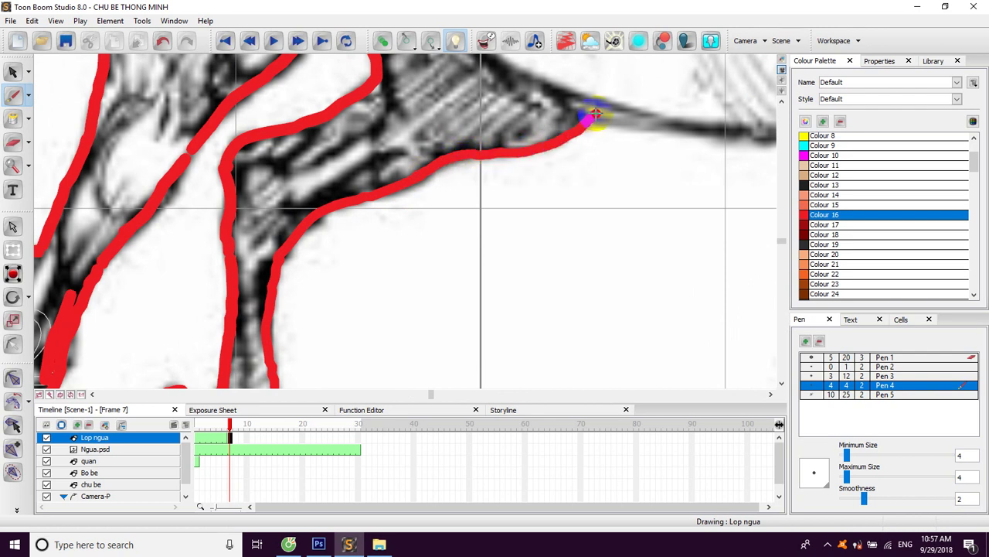
pyautogui.moveTo(501, 77)
pyautogui.mouseDown()
pyautogui.moveTo(369, 152)
pyautogui.moveTo(281, 186)
pyautogui.moveTo(308, 186)
pyautogui.moveTo(235, 187)
pyautogui.moveTo(371, 223)
pyautogui.moveTo(492, 232)
pyautogui.mouseUp()
# - Trace the horse's belly line from the flank forward to the standing foreleg
pyautogui.moveTo(569, 227); pyautogui.dragTo(572, 227)
pyautogui.moveTo(78, 109); pyautogui.dragTo(158, 144)
pyautogui.moveTo(224, 182); pyautogui.dragTo(264, 195)
pyautogui.moveTo(147, 135); pyautogui.dragTo(287, 204)
pyautogui.moveTo(437, 190); pyautogui.dragTo(325, 212)
# - Trace the rear contour of the standing foreleg from the belly down past the knee
pyautogui.moveTo(451, 248)
pyautogui.mouseDown()
pyautogui.moveTo(478, 164)
pyautogui.moveTo(477, 207)
pyautogui.moveTo(466, 168)
pyautogui.moveTo(454, 183)
pyautogui.moveTo(443, 261)
pyautogui.moveTo(454, 160)
pyautogui.moveTo(450, 238)
pyautogui.moveTo(430, 302)
pyautogui.mouseUp()
pyautogui.scroll(-2, 430, 298)
pyautogui.scroll(-3, 427, 238)
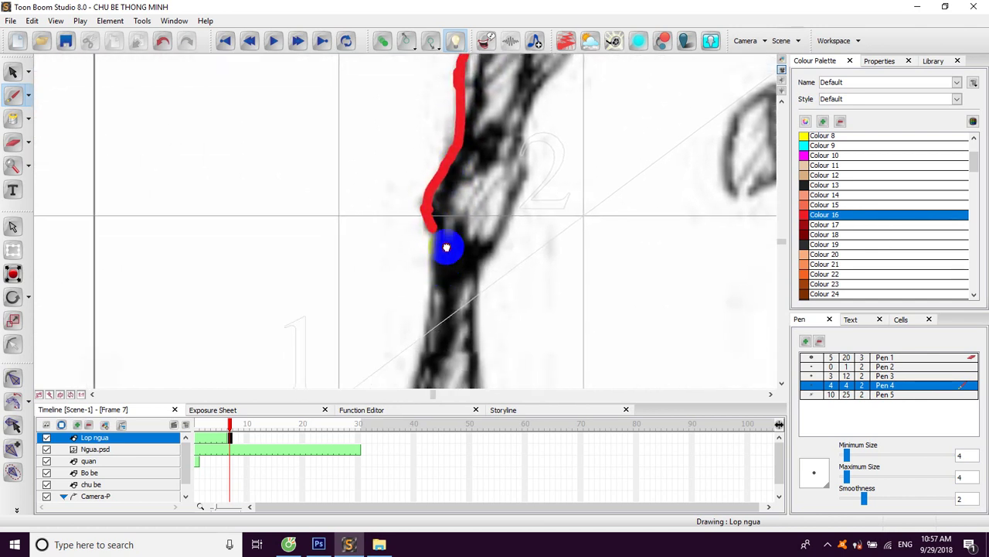
pyautogui.moveTo(441, 135); pyautogui.dragTo(432, 274)
pyautogui.scroll(-3, 433, 274)
pyautogui.moveTo(453, 184); pyautogui.dragTo(436, 248)
# - Trace the standing foreleg's hoof and its front contour back up toward the raised foreleg
pyautogui.moveTo(487, 294)
pyautogui.mouseDown()
pyautogui.moveTo(437, 249)
pyautogui.moveTo(415, 316)
pyautogui.moveTo(475, 336)
pyautogui.moveTo(518, 320)
pyautogui.mouseUp()
pyautogui.rightClick(521, 322)
pyautogui.click(469, 261)
pyautogui.moveTo(464, 259)
pyautogui.mouseDown()
pyautogui.moveTo(489, 264)
pyautogui.moveTo(521, 310)
pyautogui.moveTo(480, 325)
pyautogui.mouseUp()
pyautogui.moveTo(457, 250); pyautogui.dragTo(456, 229)
pyautogui.moveTo(464, 175); pyautogui.dragTo(453, 238)
pyautogui.moveTo(447, 283); pyautogui.dragTo(444, 211)
pyautogui.moveTo(448, 149); pyautogui.dragTo(437, 247)
pyautogui.moveTo(434, 312)
pyautogui.mouseDown()
pyautogui.moveTo(438, 194)
pyautogui.moveTo(459, 155)
pyautogui.moveTo(435, 237)
pyautogui.moveTo(409, 278)
pyautogui.moveTo(433, 230)
pyautogui.mouseUp()
# - Trace the underside of the raised foreleg and outline its hoof, including the line dividing the hoof from the pastern
pyautogui.moveTo(440, 174)
pyautogui.mouseDown()
pyautogui.moveTo(444, 133)
pyautogui.moveTo(426, 256)
pyautogui.moveTo(424, 235)
pyautogui.moveTo(535, 95)
pyautogui.moveTo(457, 180)
pyautogui.moveTo(459, 150)
pyautogui.moveTo(523, 122)
pyautogui.moveTo(585, 111)
pyautogui.moveTo(478, 136)
pyautogui.moveTo(524, 163)
pyautogui.moveTo(526, 278)
pyautogui.moveTo(510, 229)
pyautogui.mouseUp()
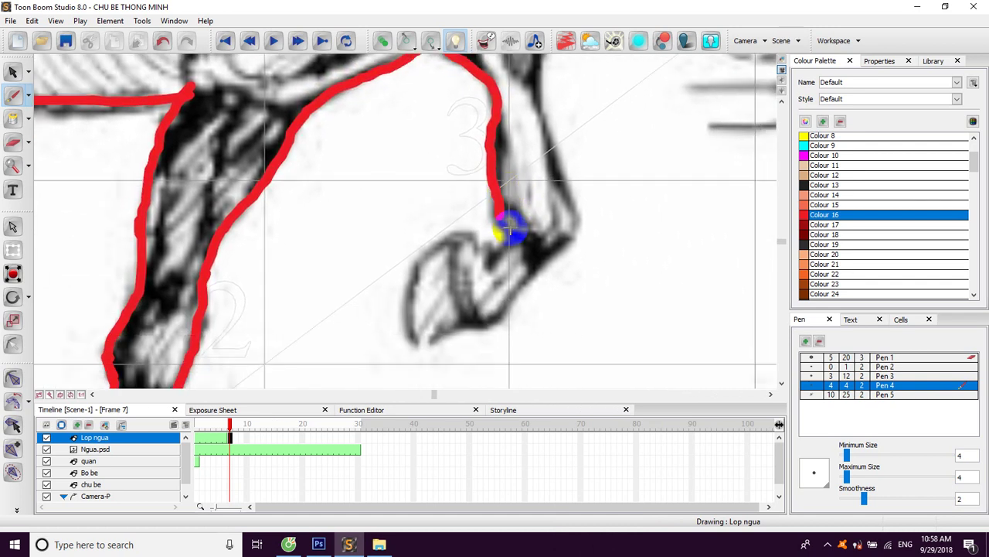
pyautogui.moveTo(430, 250)
pyautogui.mouseDown()
pyautogui.moveTo(408, 287)
pyautogui.moveTo(411, 337)
pyautogui.moveTo(459, 328)
pyautogui.moveTo(573, 234)
pyautogui.mouseUp()
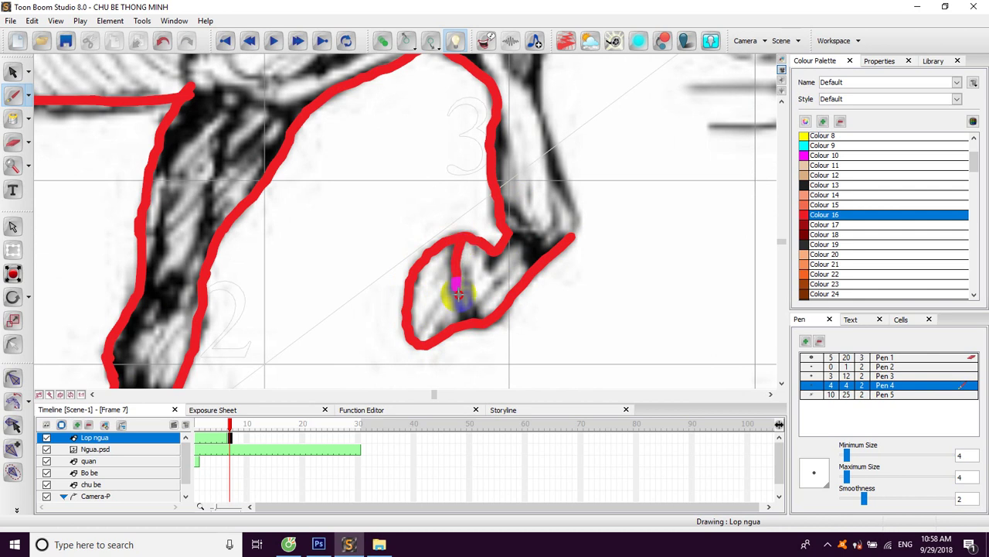
pyautogui.moveTo(515, 215)
pyautogui.mouseDown()
pyautogui.moveTo(473, 300)
pyautogui.moveTo(495, 265)
pyautogui.moveTo(477, 229)
pyautogui.mouseUp()
# - Trace the front contour of the raised foreleg from the fetlock over the knee and up to the chest
pyautogui.moveTo(477, 174); pyautogui.dragTo(497, 275)
pyautogui.moveTo(496, 324)
pyautogui.mouseDown()
pyautogui.moveTo(481, 269)
pyautogui.moveTo(488, 208)
pyautogui.mouseUp()
pyautogui.moveTo(447, 186); pyautogui.dragTo(480, 274)
pyautogui.moveTo(518, 308)
pyautogui.mouseDown()
pyautogui.moveTo(469, 228)
pyautogui.moveTo(408, 224)
pyautogui.mouseUp()
pyautogui.moveTo(426, 190); pyautogui.dragTo(424, 286)
pyautogui.moveTo(415, 319)
pyautogui.mouseDown()
pyautogui.moveTo(412, 154)
pyautogui.moveTo(436, 97)
pyautogui.moveTo(420, 223)
pyautogui.mouseUp()
pyautogui.moveTo(392, 254); pyautogui.dragTo(398, 215)
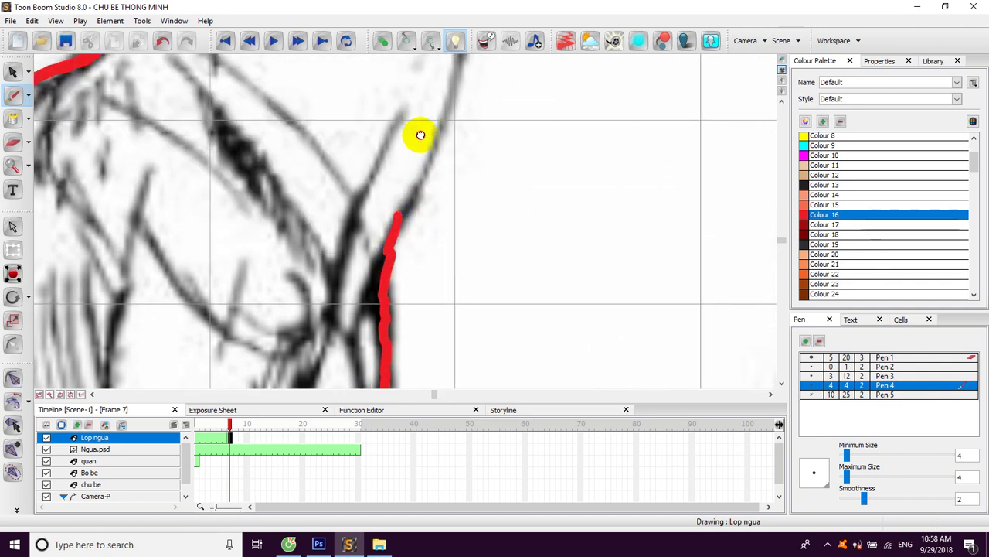
# - Trace the front of the horse's neck from the chest up to the throat
pyautogui.moveTo(420, 134); pyautogui.dragTo(382, 220)
pyautogui.moveTo(363, 300)
pyautogui.mouseDown()
pyautogui.moveTo(411, 181)
pyautogui.moveTo(422, 104)
pyautogui.moveTo(428, 162)
pyautogui.moveTo(404, 281)
pyautogui.mouseUp()
pyautogui.moveTo(437, 70); pyautogui.dragTo(421, 207)
pyautogui.moveTo(435, 153); pyautogui.dragTo(389, 277)
pyautogui.moveTo(311, 247); pyautogui.dragTo(340, 227)
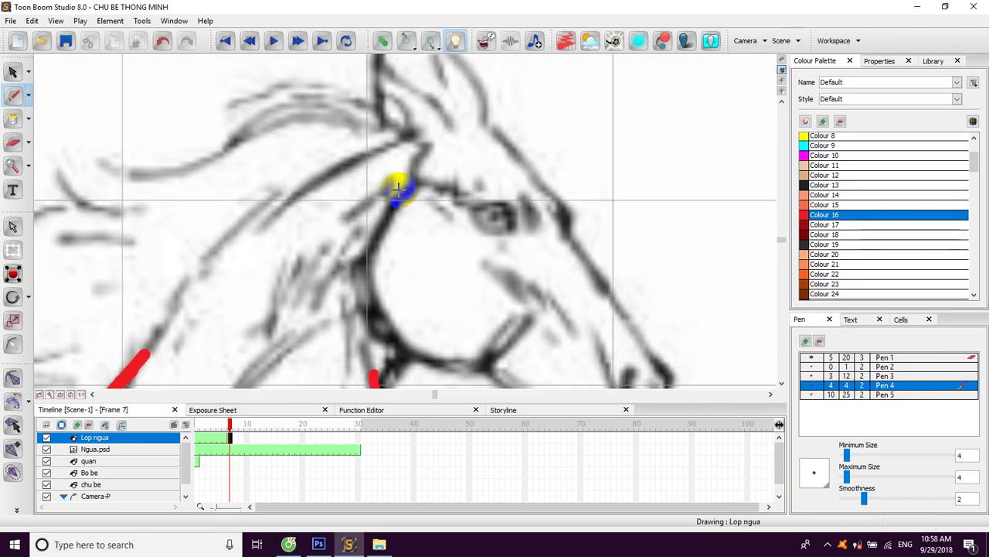
# - Rotate the canvas and trace the head profile from the forehead along the nose to the muzzle, mouth and nostril
pyautogui.press('c')
pyautogui.moveTo(425, 150); pyautogui.dragTo(291, 204)
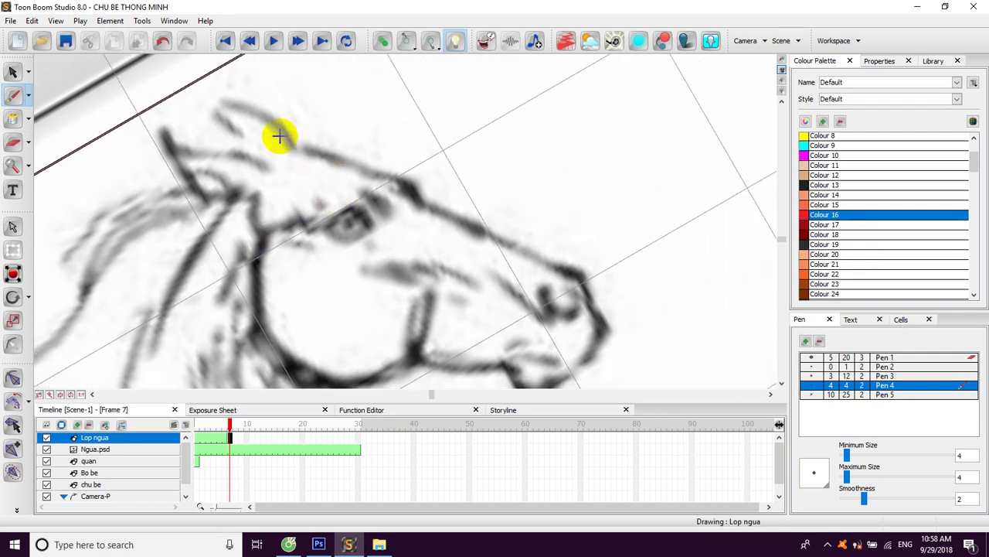
pyautogui.moveTo(244, 142)
pyautogui.mouseDown()
pyautogui.moveTo(214, 104)
pyautogui.moveTo(249, 102)
pyautogui.moveTo(301, 152)
pyautogui.moveTo(252, 142)
pyautogui.moveTo(345, 171)
pyautogui.mouseUp()
pyautogui.moveTo(386, 217)
pyautogui.mouseDown()
pyautogui.moveTo(315, 158)
pyautogui.moveTo(418, 205)
pyautogui.moveTo(419, 192)
pyautogui.moveTo(446, 222)
pyautogui.moveTo(433, 272)
pyautogui.moveTo(410, 287)
pyautogui.moveTo(372, 277)
pyautogui.mouseUp()
pyautogui.moveTo(372, 315); pyautogui.dragTo(415, 288)
pyautogui.moveTo(414, 232); pyautogui.dragTo(418, 205)
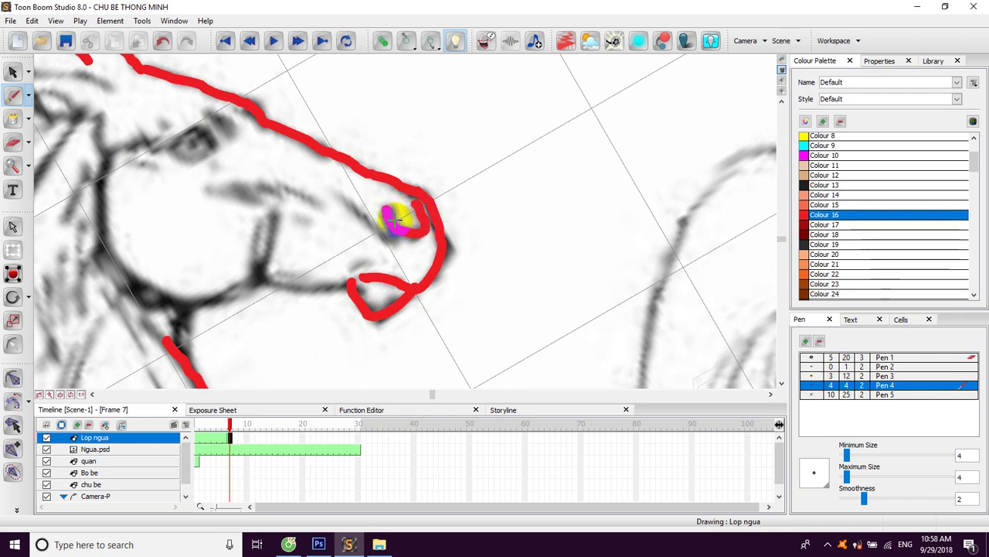
# - Trace the line behind the nostril, the lower jaw, the eye, the round cheek and its join to the throat
pyautogui.moveTo(342, 197); pyautogui.dragTo(383, 230)
pyautogui.moveTo(265, 228)
pyautogui.mouseDown()
pyautogui.moveTo(269, 276)
pyautogui.moveTo(352, 282)
pyautogui.mouseUp()
pyautogui.moveTo(286, 247); pyautogui.dragTo(348, 269)
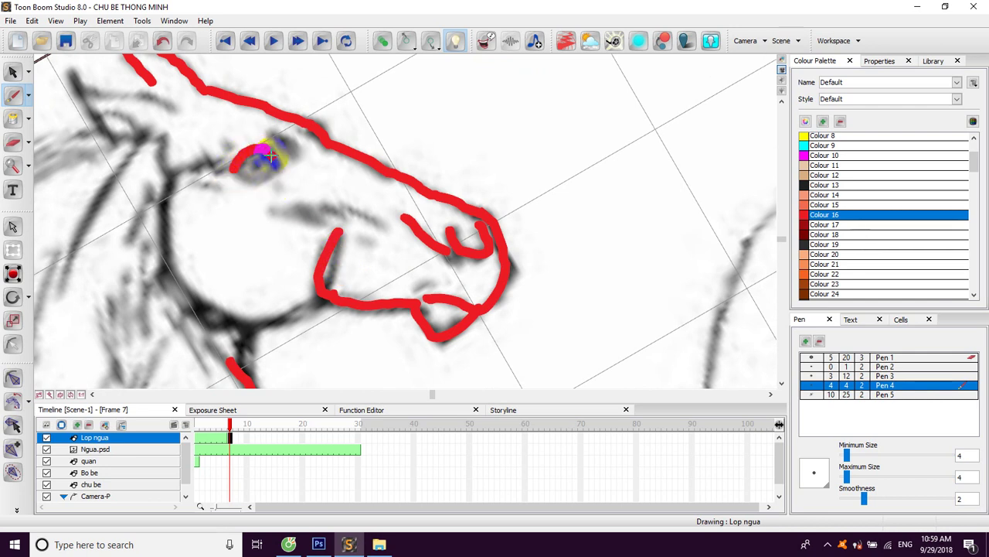
pyautogui.moveTo(283, 141); pyautogui.dragTo(299, 154)
pyautogui.moveTo(199, 183)
pyautogui.mouseDown()
pyautogui.moveTo(166, 173)
pyautogui.moveTo(180, 265)
pyautogui.moveTo(242, 322)
pyautogui.moveTo(326, 296)
pyautogui.mouseUp()
pyautogui.moveTo(290, 320)
pyautogui.mouseDown()
pyautogui.moveTo(340, 236)
pyautogui.moveTo(292, 279)
pyautogui.mouseUp()
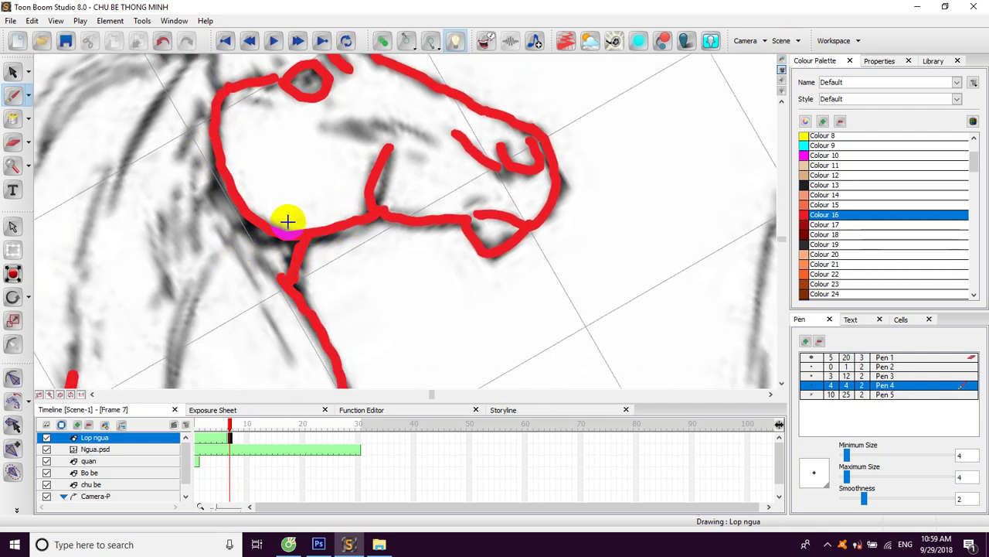
# - Reset the canvas rotation, trace a muscle line on the neck and complete the neck's upper contour to the head
pyautogui.press('v')
pyautogui.moveTo(193, 164); pyautogui.dragTo(115, 249)
pyautogui.moveTo(122, 127); pyautogui.dragTo(206, 206)
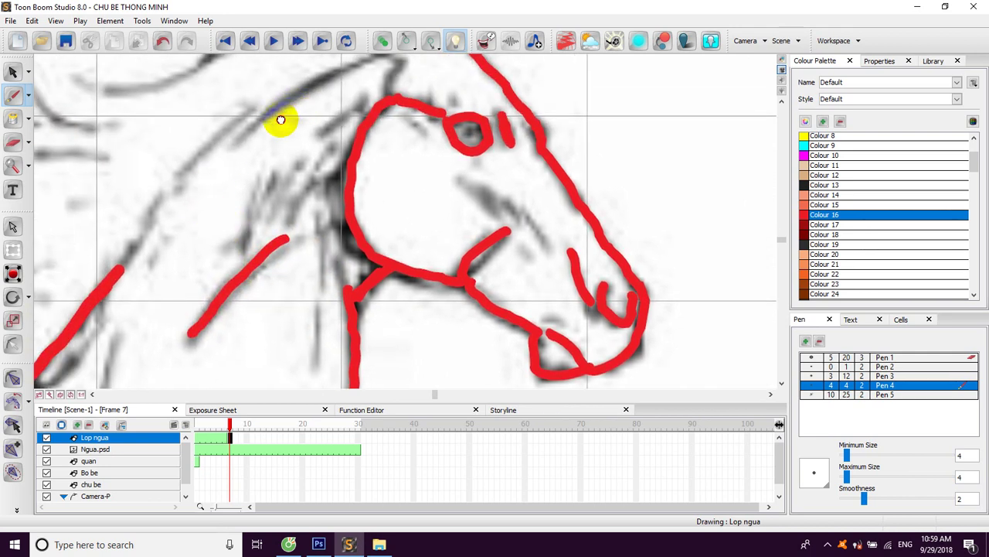
pyautogui.moveTo(281, 120); pyautogui.dragTo(264, 167)
pyautogui.moveTo(352, 101)
pyautogui.mouseDown()
pyautogui.moveTo(221, 162)
pyautogui.moveTo(170, 210)
pyautogui.moveTo(102, 316)
pyautogui.mouseUp()
pyautogui.moveTo(191, 277); pyautogui.dragTo(276, 175)
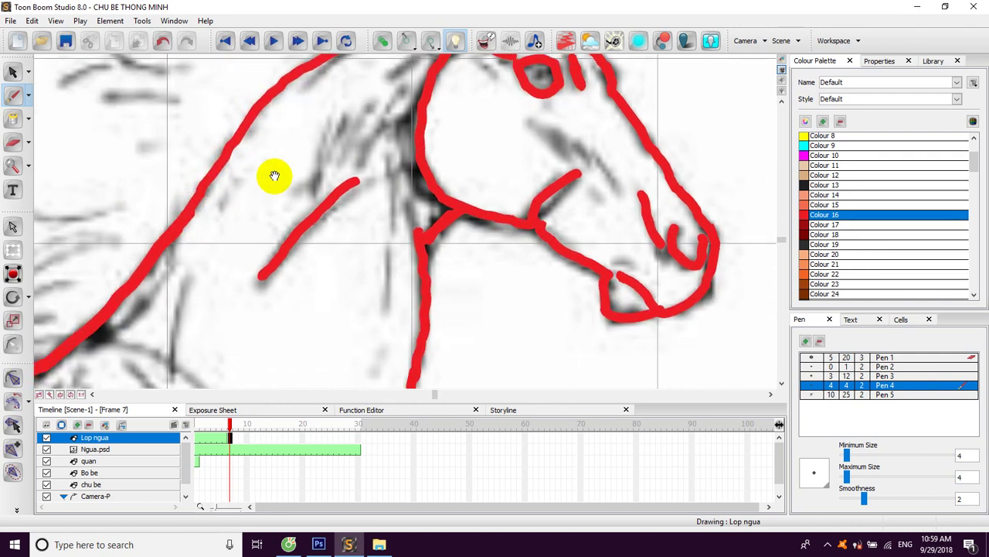
# - Trace the muscle lines at the base of the horse's neck, running down the chest towards the raised foreleg
pyautogui.moveTo(140, 298); pyautogui.dragTo(224, 213)
pyautogui.moveTo(200, 254)
pyautogui.mouseDown()
pyautogui.moveTo(343, 258)
pyautogui.moveTo(482, 203)
pyautogui.moveTo(451, 133)
pyautogui.mouseUp()
pyautogui.moveTo(471, 92)
pyautogui.mouseDown()
pyautogui.moveTo(426, 185)
pyautogui.moveTo(400, 281)
pyautogui.moveTo(443, 166)
pyautogui.mouseUp()
pyautogui.moveTo(425, 222)
pyautogui.mouseDown()
pyautogui.moveTo(408, 268)
pyautogui.moveTo(451, 162)
pyautogui.mouseUp()
pyautogui.scroll(-3, 433, 213)
pyautogui.scroll(-4, 433, 214)
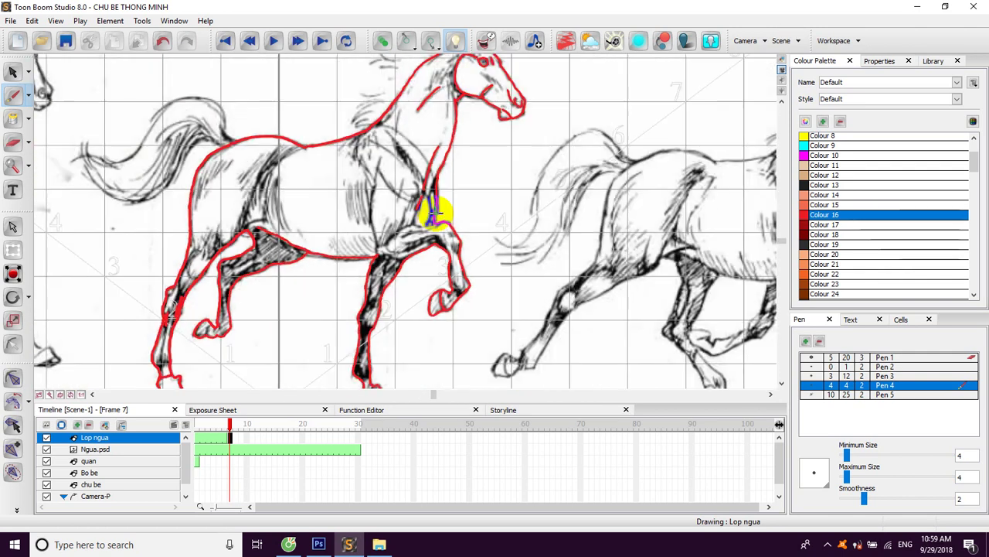
# - Trace the tail's upper contour from the rump over its arch to the pointed tip
pyautogui.moveTo(247, 181); pyautogui.dragTo(313, 203)
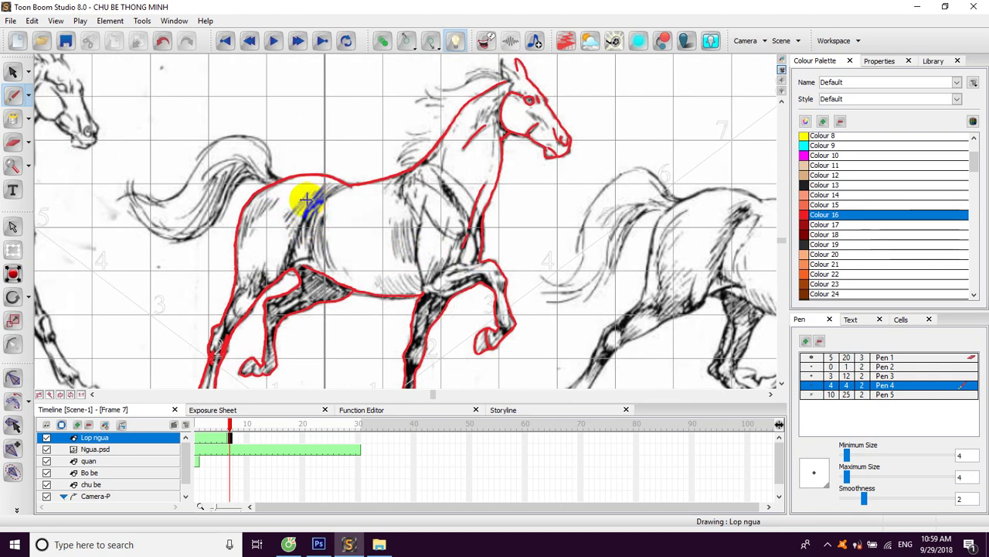
pyautogui.scroll(3, 307, 199)
pyautogui.moveTo(214, 179); pyautogui.dragTo(325, 207)
pyautogui.moveTo(185, 160)
pyautogui.mouseDown()
pyautogui.moveTo(398, 226)
pyautogui.moveTo(429, 210)
pyautogui.mouseUp()
pyautogui.moveTo(429, 174)
pyautogui.mouseDown()
pyautogui.moveTo(402, 132)
pyautogui.moveTo(340, 120)
pyautogui.mouseUp()
pyautogui.moveTo(280, 155)
pyautogui.mouseDown()
pyautogui.moveTo(216, 246)
pyautogui.moveTo(185, 270)
pyautogui.moveTo(68, 268)
pyautogui.mouseUp()
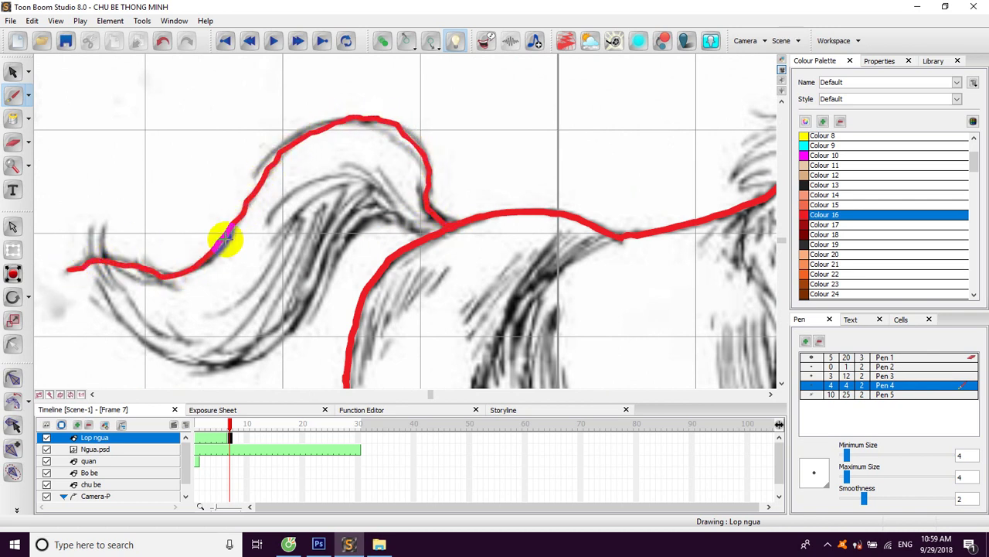
# - Trace the tail's lower contour from the rump down around the curve to the tip
pyautogui.moveTo(328, 267); pyautogui.dragTo(288, 330)
pyautogui.moveTo(239, 355); pyautogui.dragTo(214, 364)
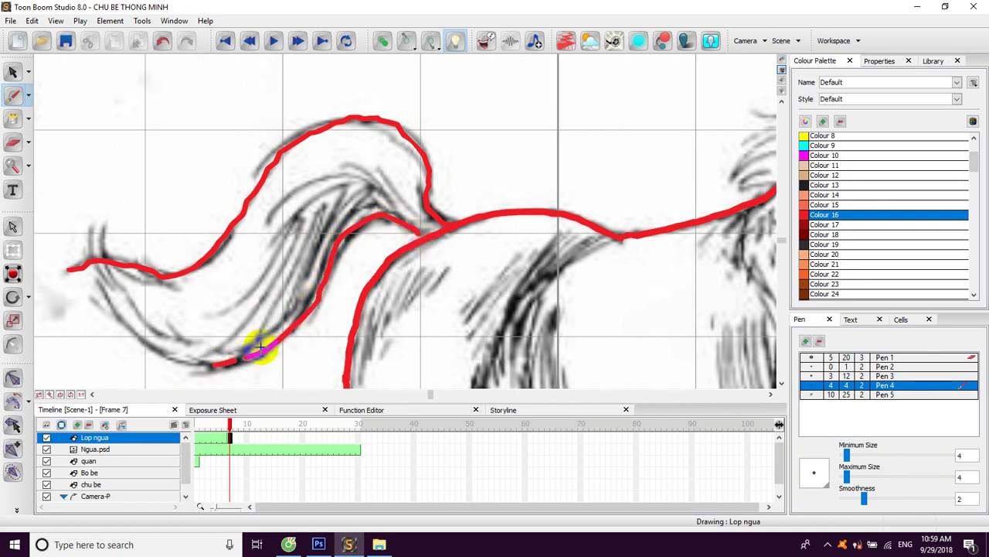
pyautogui.moveTo(182, 291); pyautogui.dragTo(244, 253)
pyautogui.moveTo(146, 227)
pyautogui.mouseDown()
pyautogui.moveTo(175, 262)
pyautogui.moveTo(252, 317)
pyautogui.moveTo(295, 323)
pyautogui.mouseUp()
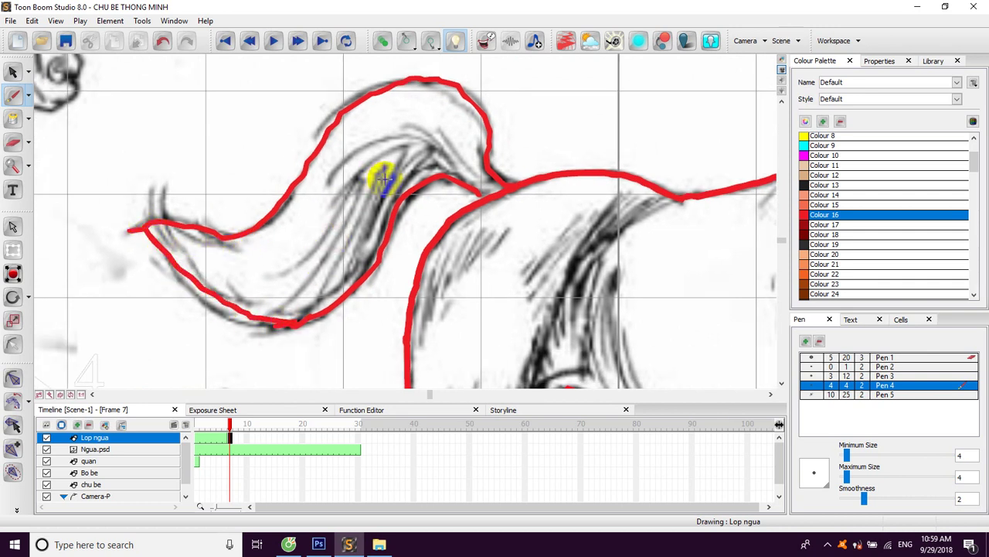
# - Draw the hair strands inside the tail, from the arch and the tail base down its length
pyautogui.moveTo(358, 176); pyautogui.dragTo(277, 271)
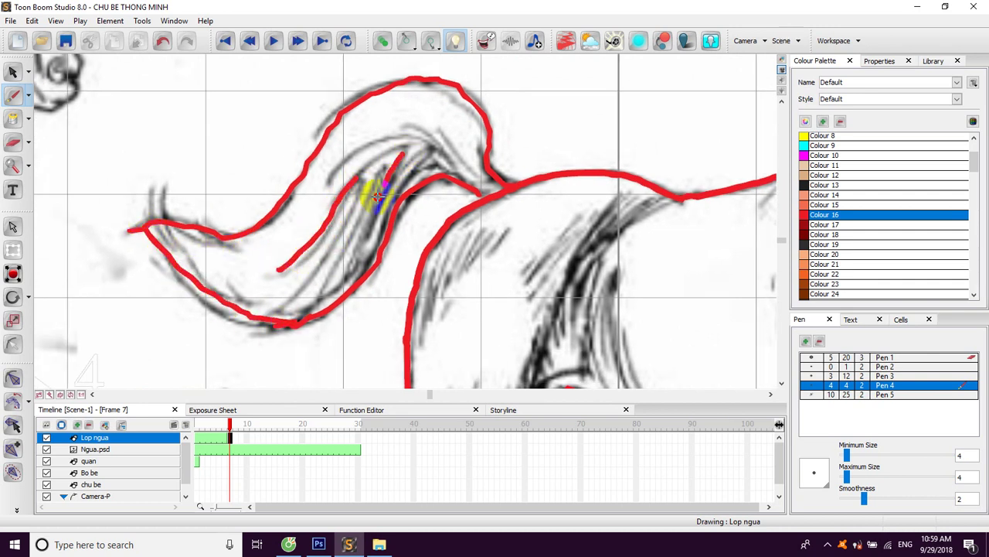
pyautogui.moveTo(376, 195); pyautogui.dragTo(343, 254)
pyautogui.moveTo(443, 164)
pyautogui.mouseDown()
pyautogui.moveTo(411, 169)
pyautogui.moveTo(377, 227)
pyautogui.mouseUp()
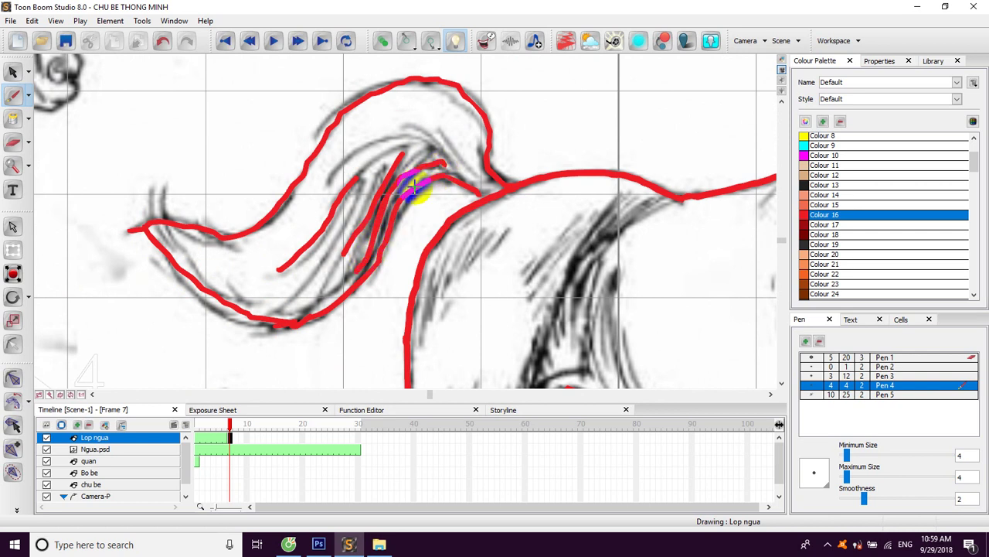
pyautogui.moveTo(438, 149)
pyautogui.mouseDown()
pyautogui.moveTo(400, 137)
pyautogui.moveTo(366, 147)
pyautogui.moveTo(330, 171)
pyautogui.moveTo(418, 144)
pyautogui.moveTo(386, 149)
pyautogui.moveTo(353, 177)
pyautogui.mouseUp()
pyautogui.moveTo(479, 179); pyautogui.dragTo(441, 144)
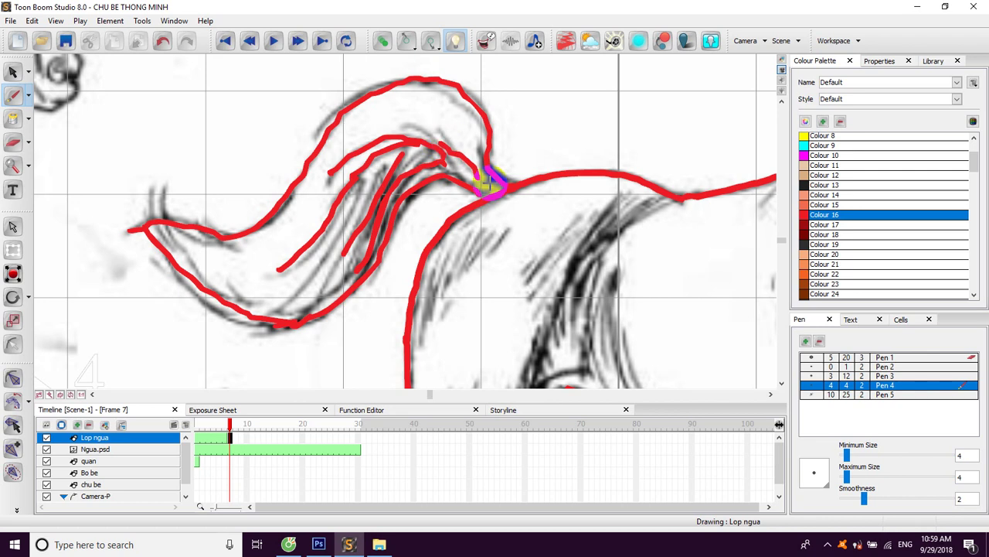
# - Add short hatching strokes on the rump and above the rear hind leg's joint
pyautogui.moveTo(464, 243)
pyautogui.mouseDown()
pyautogui.moveTo(409, 188)
pyautogui.moveTo(379, 219)
pyautogui.moveTo(369, 263)
pyautogui.mouseUp()
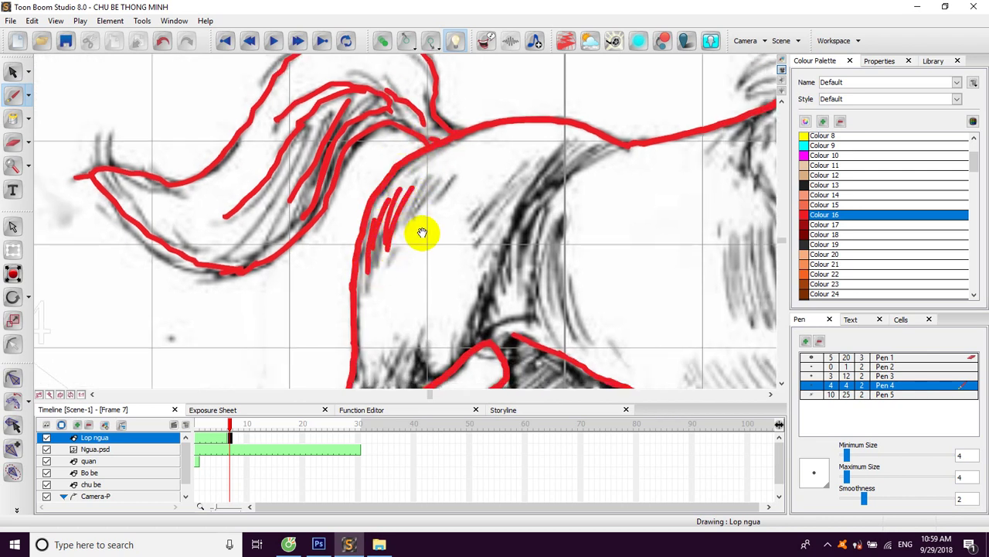
pyautogui.scroll(-4, 365, 270)
pyautogui.moveTo(420, 238); pyautogui.dragTo(410, 259)
# - Trace the hatching strokes along the flank fold between the hindquarters and the belly
pyautogui.moveTo(519, 128); pyautogui.dragTo(452, 191)
pyautogui.moveTo(524, 77); pyautogui.dragTo(464, 139)
pyautogui.moveTo(485, 107); pyautogui.dragTo(432, 183)
pyautogui.moveTo(485, 84); pyautogui.dragTo(431, 163)
pyautogui.moveTo(461, 96); pyautogui.dragTo(404, 150)
pyautogui.moveTo(473, 150)
pyautogui.mouseDown()
pyautogui.moveTo(467, 217)
pyautogui.moveTo(463, 209)
pyautogui.moveTo(483, 165)
pyautogui.moveTo(499, 259)
pyautogui.moveTo(491, 175)
pyautogui.moveTo(492, 213)
pyautogui.moveTo(510, 266)
pyautogui.mouseUp()
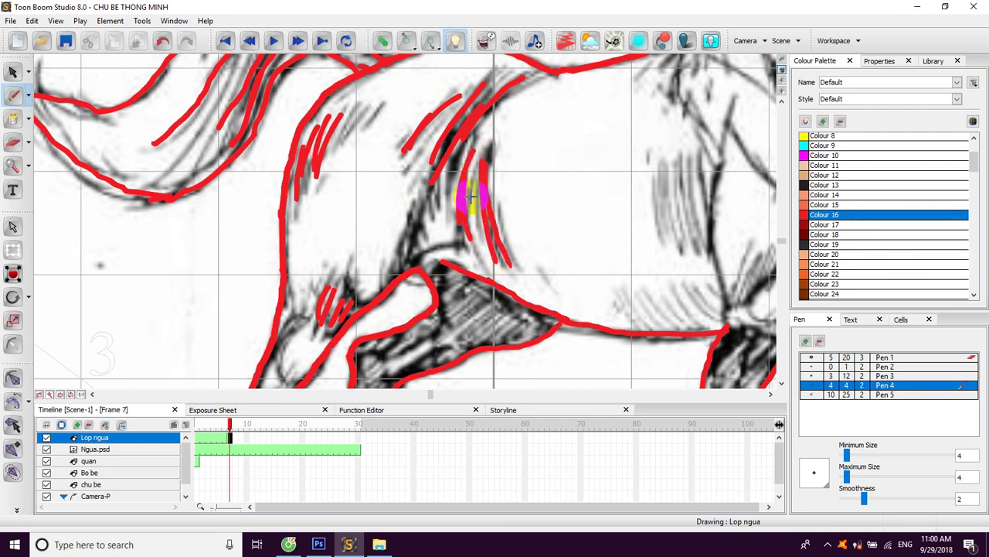
pyautogui.moveTo(442, 181); pyautogui.dragTo(406, 244)
# - Add hatching strokes on the ribs behind the shoulder and along the lower belly
pyautogui.moveTo(517, 184); pyautogui.dragTo(428, 183)
pyautogui.moveTo(564, 186)
pyautogui.mouseDown()
pyautogui.moveTo(474, 193)
pyautogui.moveTo(485, 231)
pyautogui.mouseUp()
pyautogui.moveTo(483, 174)
pyautogui.mouseDown()
pyautogui.moveTo(497, 231)
pyautogui.moveTo(524, 241)
pyautogui.mouseUp()
pyautogui.moveTo(437, 300); pyautogui.dragTo(484, 336)
pyautogui.moveTo(463, 304)
pyautogui.mouseDown()
pyautogui.moveTo(493, 325)
pyautogui.moveTo(502, 309)
pyautogui.moveTo(541, 334)
pyautogui.mouseUp()
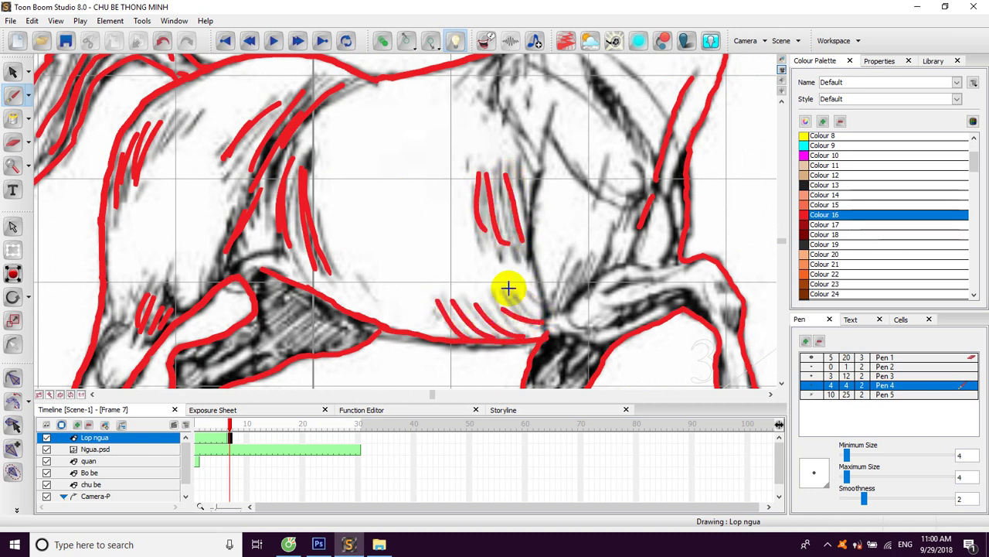
# - Add shading strokes at the withers and along the front of the shoulder
pyautogui.scroll(3, 503, 232)
pyautogui.moveTo(462, 185)
pyautogui.mouseDown()
pyautogui.moveTo(476, 156)
pyautogui.moveTo(456, 150)
pyautogui.moveTo(424, 183)
pyautogui.mouseUp()
pyautogui.moveTo(493, 183)
pyautogui.mouseDown()
pyautogui.moveTo(440, 172)
pyautogui.moveTo(425, 189)
pyautogui.mouseUp()
pyautogui.moveTo(495, 148); pyautogui.dragTo(541, 214)
# - Draw shading strokes above the elbow and along the upper part of the raised foreleg
pyautogui.scroll(-2, 480, 262)
pyautogui.hscroll(1, 479, 262)
pyautogui.moveTo(456, 292)
pyautogui.mouseDown()
pyautogui.moveTo(447, 318)
pyautogui.moveTo(522, 293)
pyautogui.moveTo(556, 298)
pyautogui.mouseUp()
pyautogui.scroll(-2, 464, 316)
pyautogui.hscroll(1, 464, 316)
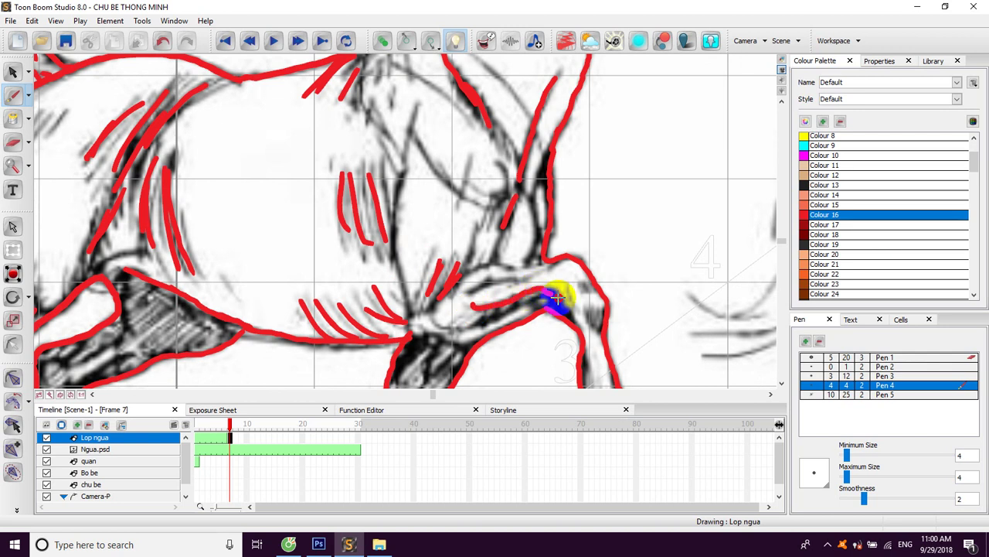
pyautogui.scroll(-4, 541, 286)
pyautogui.hscroll(2, 541, 286)
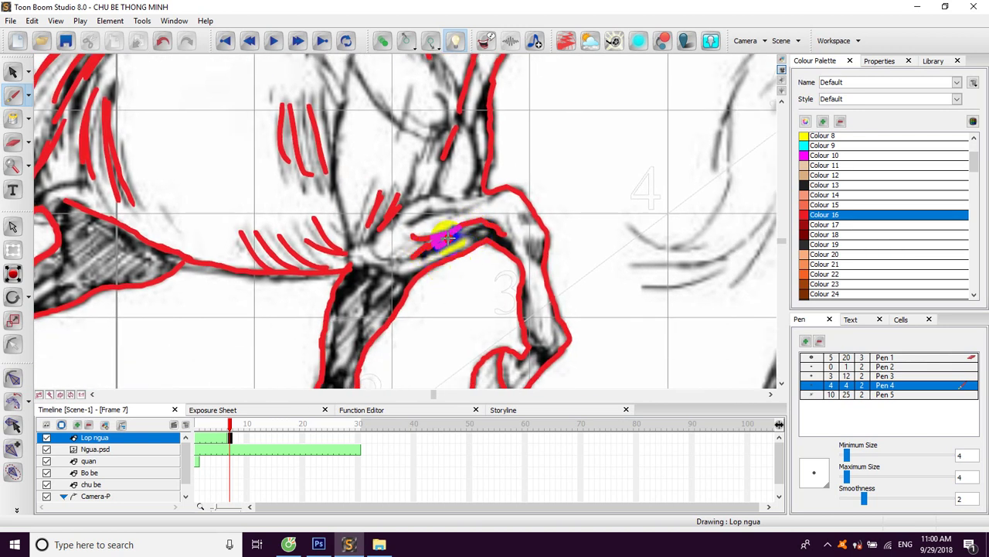
# - Shade the supporting foreleg with strokes from its top past the knee down to the fetlock
pyautogui.scroll(-4, 409, 270)
pyautogui.hscroll(-2, 409, 270)
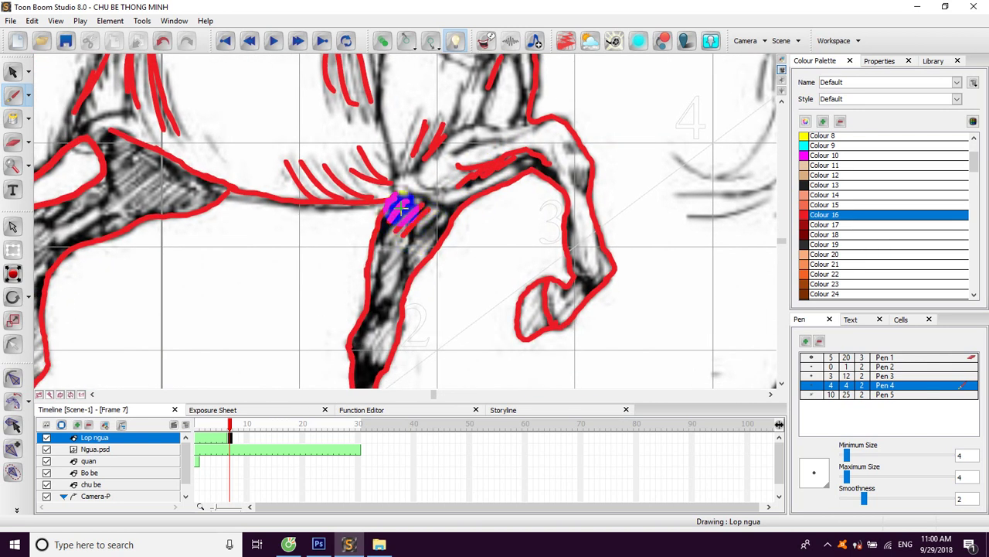
pyautogui.scroll(-4, 415, 211)
pyautogui.hscroll(-1, 416, 210)
pyautogui.moveTo(403, 239)
pyautogui.mouseDown()
pyautogui.moveTo(404, 291)
pyautogui.moveTo(409, 232)
pyautogui.mouseUp()
pyautogui.moveTo(397, 275); pyautogui.dragTo(392, 322)
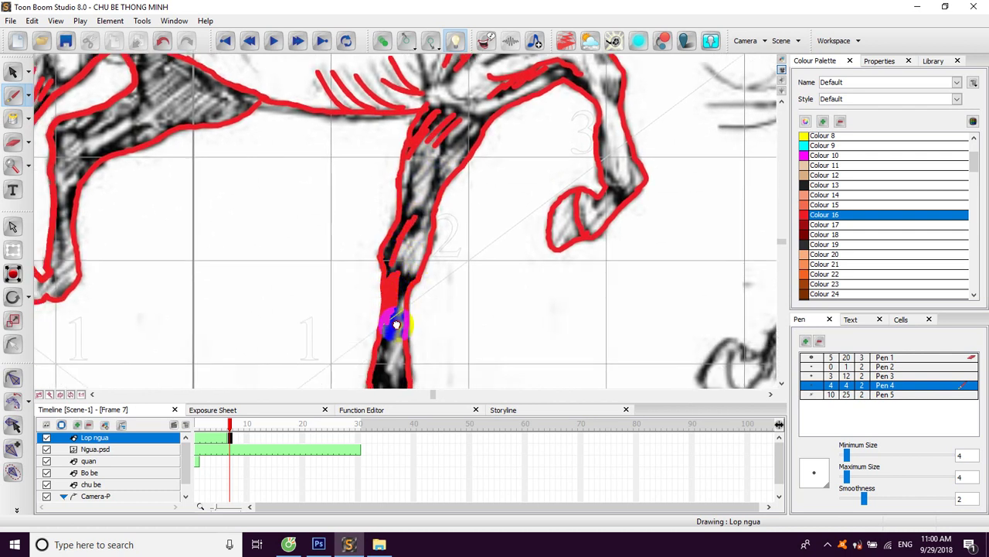
pyautogui.scroll(-5, 392, 323)
pyautogui.hscroll(-1, 392, 322)
pyautogui.moveTo(393, 263); pyautogui.dragTo(417, 301)
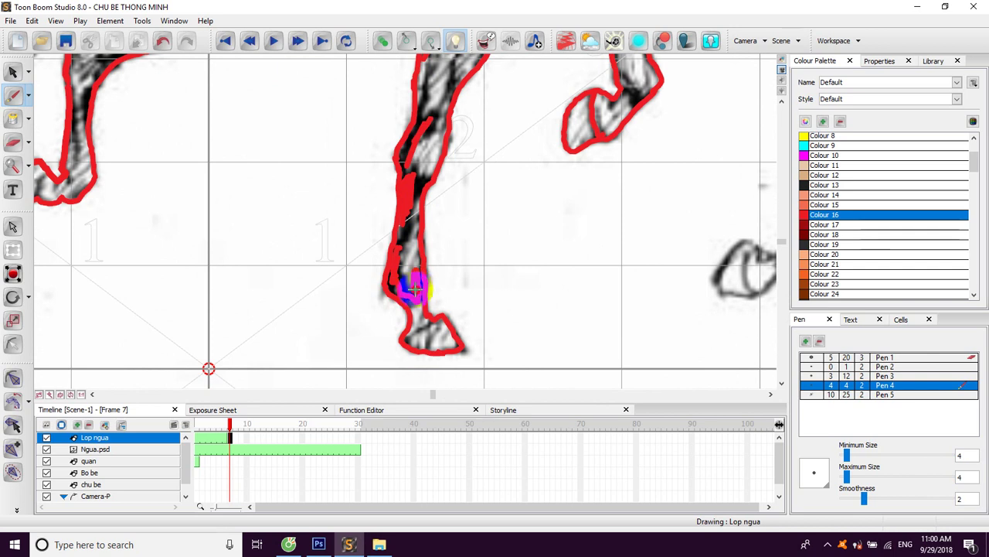
# - Shade both hind legs, covering the dark inner thigh, the raised lower leg and the near thigh's edge
pyautogui.scroll(10, 281, 170)
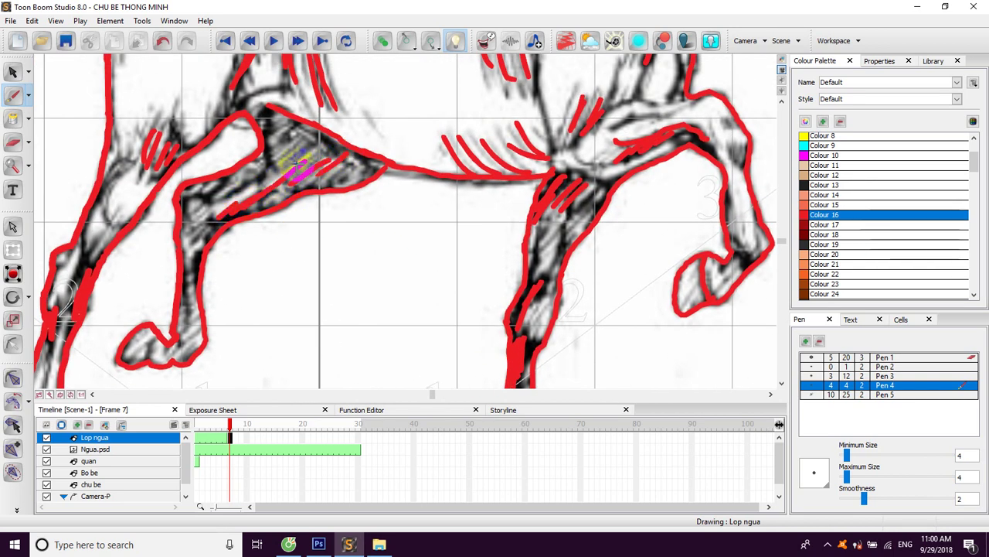
pyautogui.moveTo(180, 203); pyautogui.dragTo(184, 333)
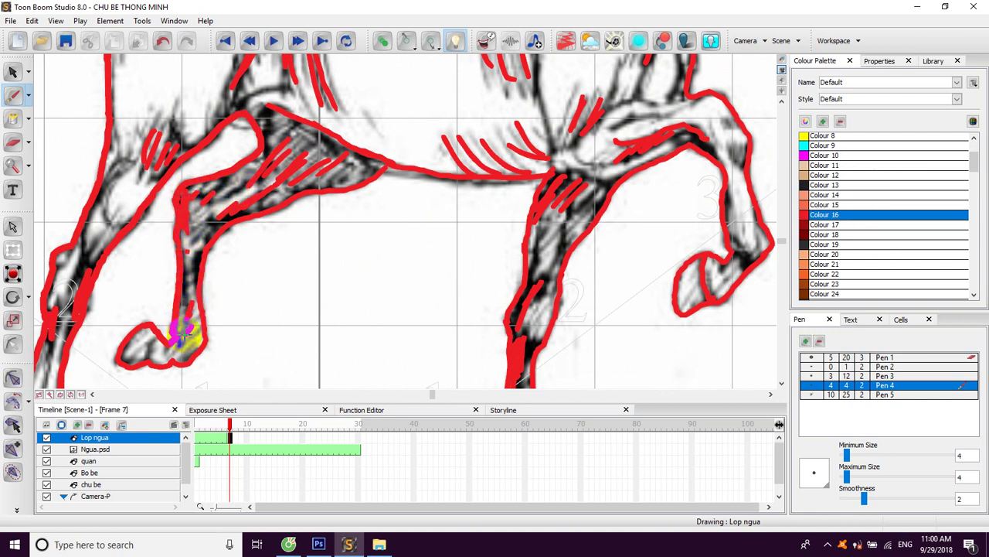
pyautogui.moveTo(192, 130); pyautogui.dragTo(210, 231)
pyautogui.moveTo(241, 194)
pyautogui.mouseDown()
pyautogui.moveTo(231, 232)
pyautogui.moveTo(216, 235)
pyautogui.mouseUp()
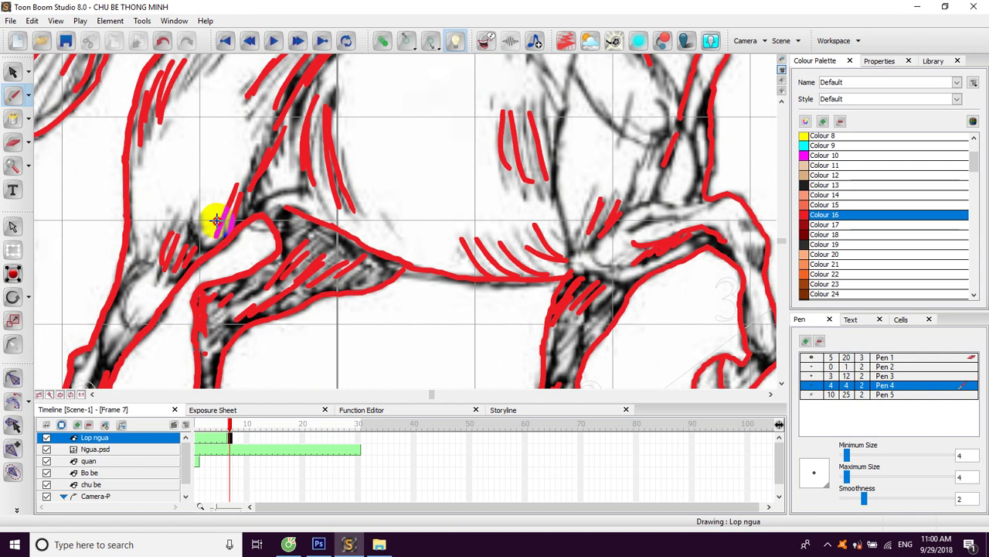
# - Add further hatching strokes on the flank and the rump
pyautogui.scroll(-2, 188, 249)
pyautogui.moveTo(289, 62); pyautogui.dragTo(235, 183)
pyautogui.moveTo(259, 139); pyautogui.dragTo(227, 178)
pyautogui.moveTo(181, 127); pyautogui.dragTo(159, 154)
# - Compare the tracing on frame 7 of the Lop ngua layer with the drawings on earlier frames, including 5 and 1
pyautogui.click(229, 438)
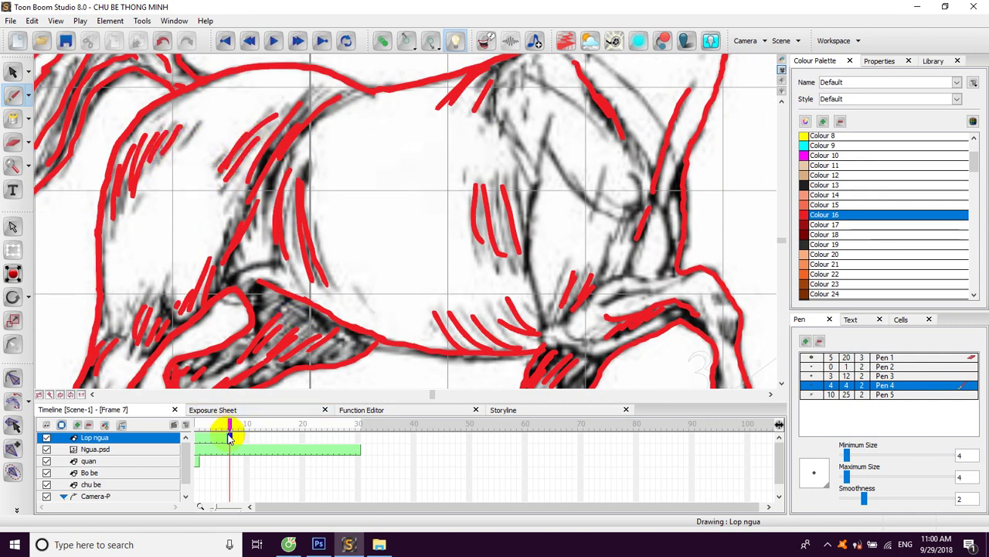
pyautogui.click(222, 438)
pyautogui.click(230, 438)
pyautogui.click(226, 438)
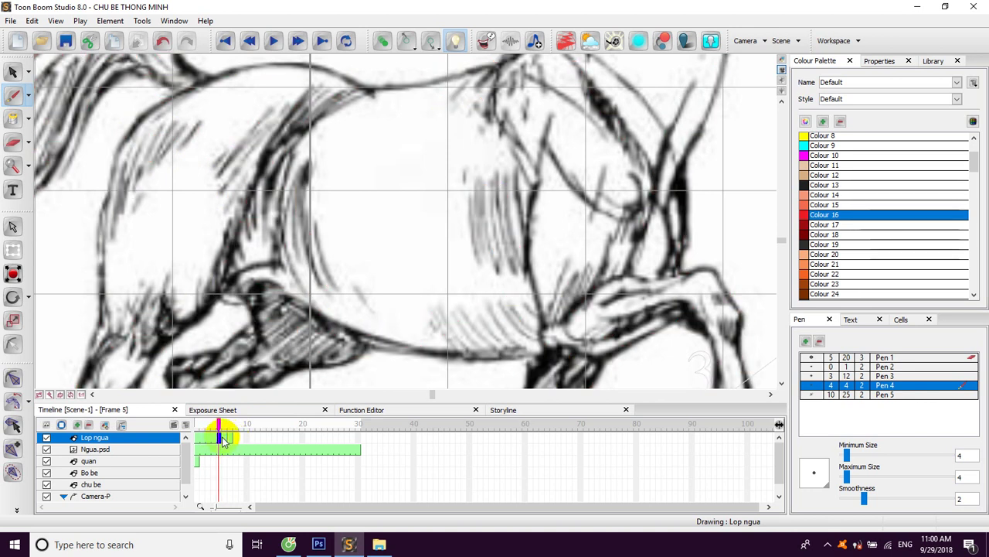
pyautogui.click(230, 438)
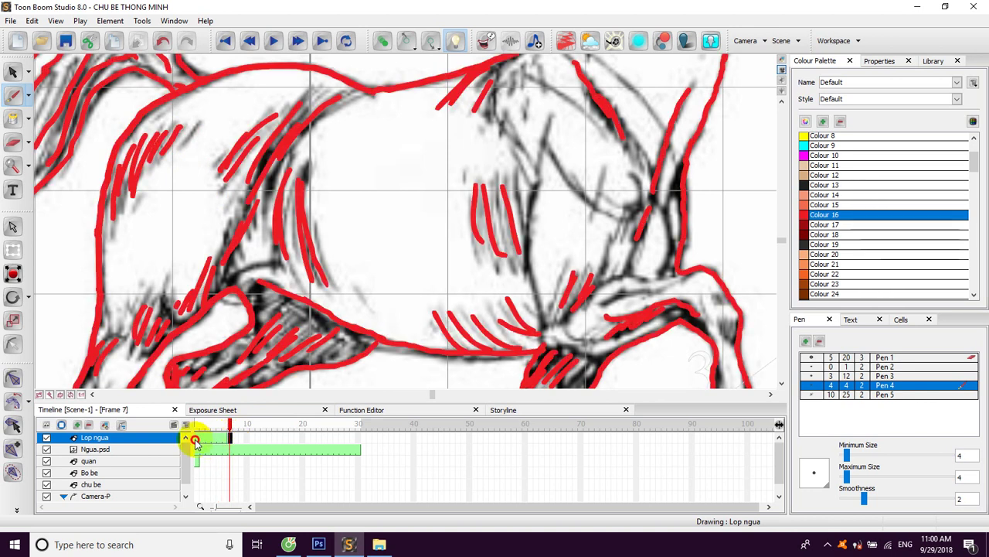
pyautogui.click(196, 438)
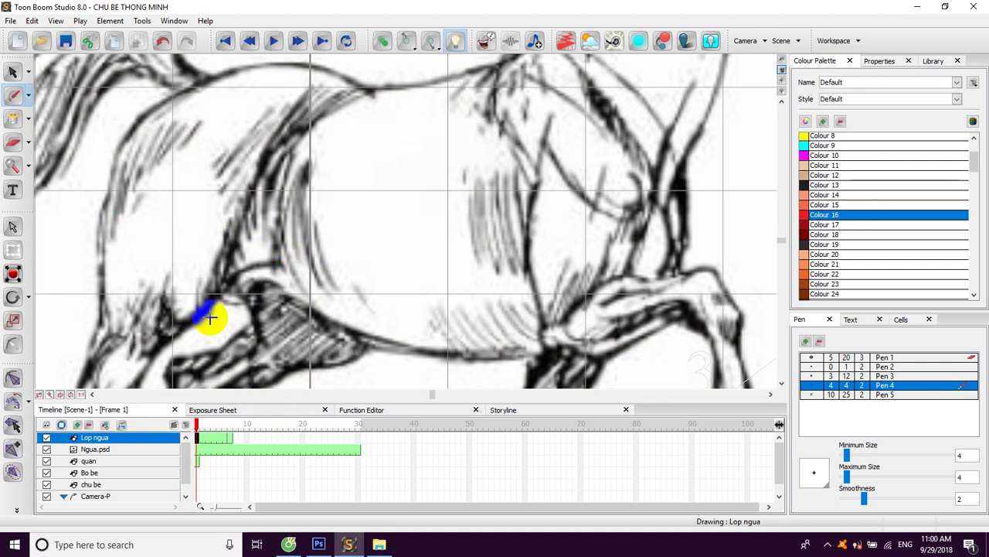
pyautogui.click(230, 439)
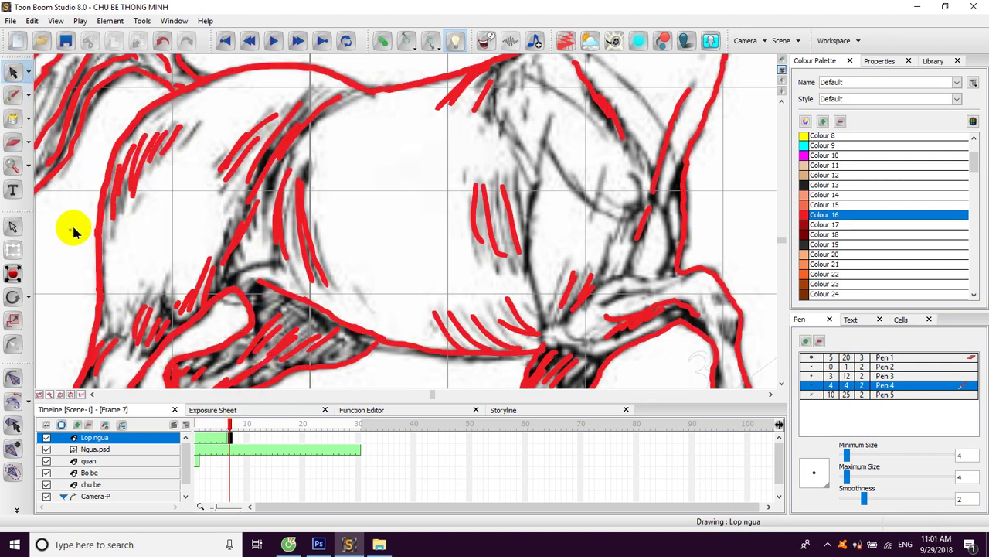
# - Sample the dark red body colour, Colour 18, from the painted horse on frame 6 with the Dropper
pyautogui.scroll(-3, 72, 225)
pyautogui.scroll(-2, 84, 226)
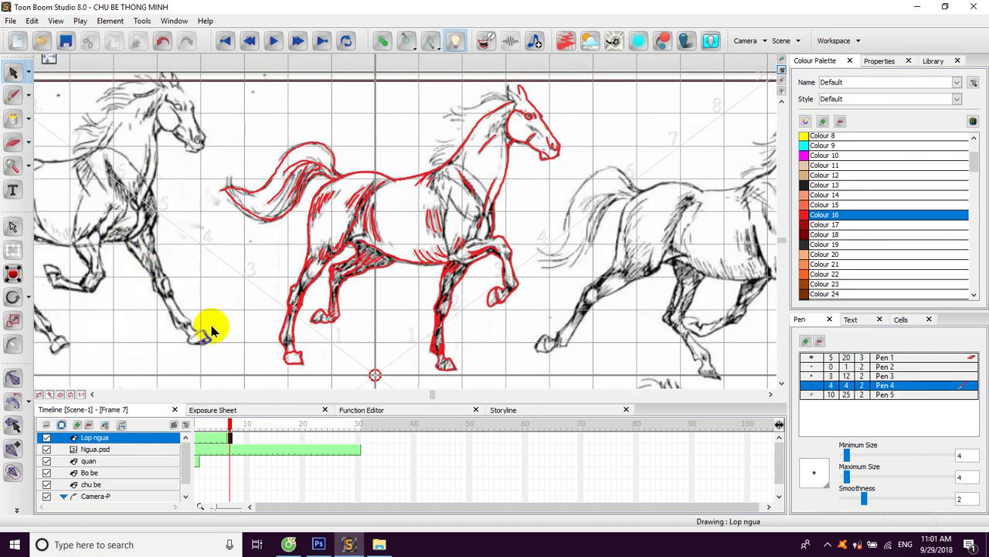
pyautogui.click(225, 440)
pyautogui.click(229, 439)
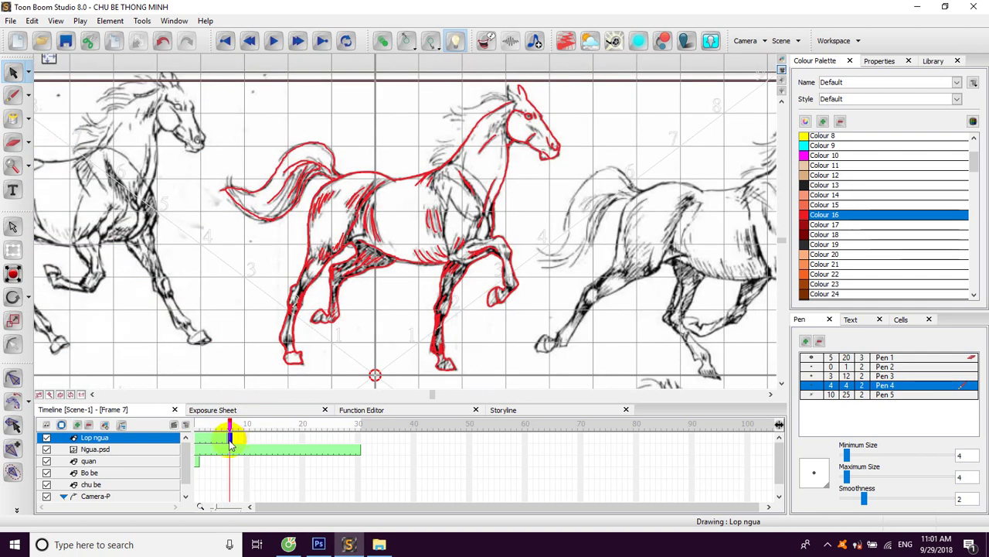
pyautogui.click(224, 439)
pyautogui.click(91, 214)
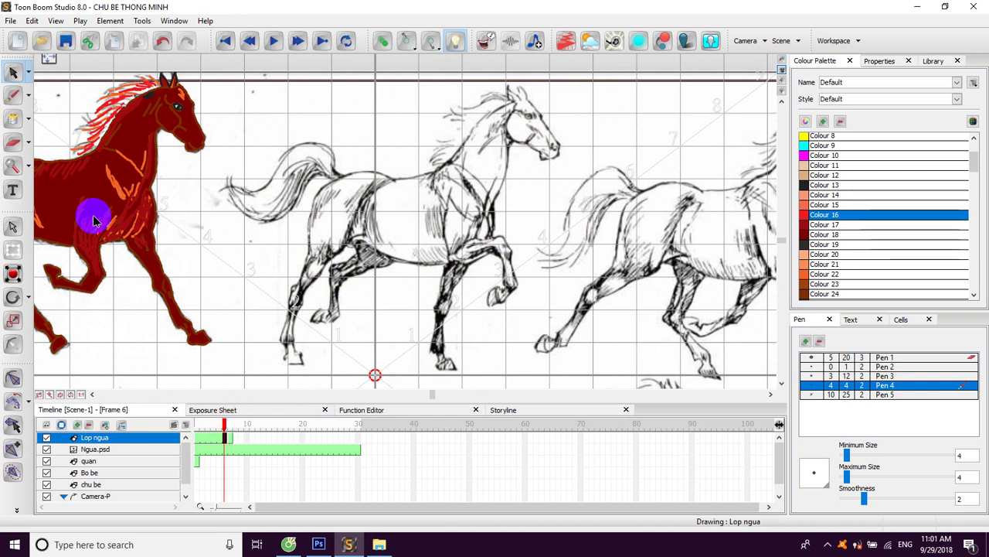
pyautogui.click(29, 122)
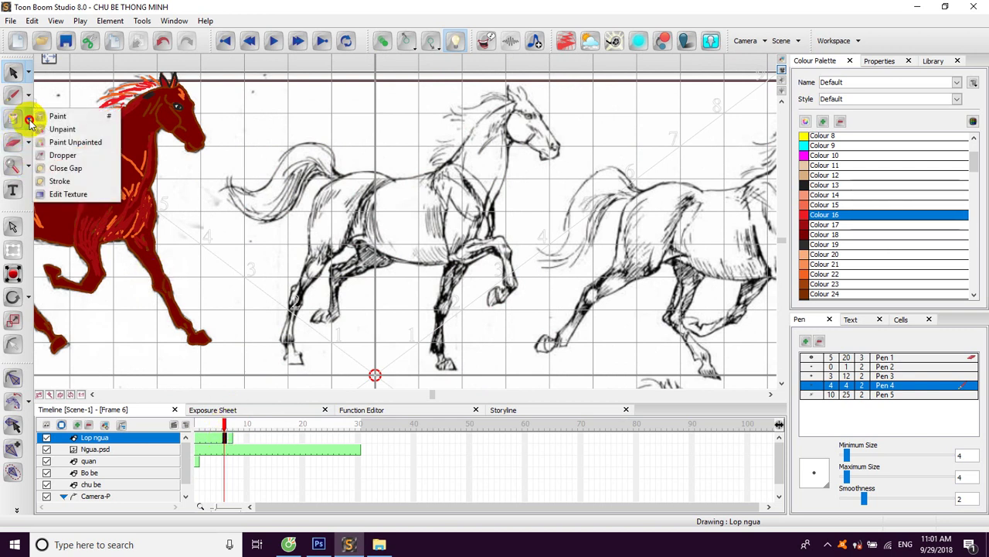
pyautogui.click(68, 155)
pyautogui.click(130, 133)
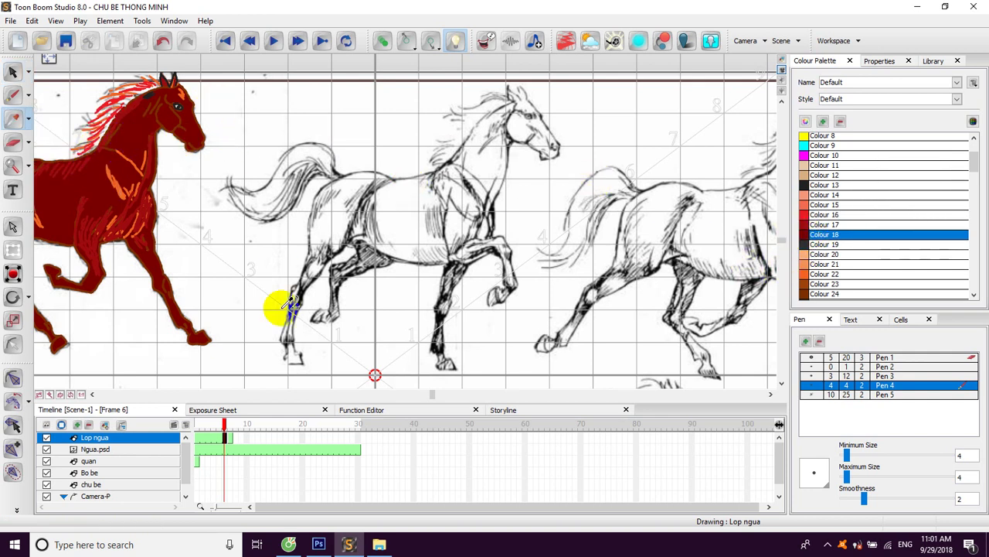
# - Return to frame 7 and try to paint the traced horse with Colour 18
pyautogui.click(230, 439)
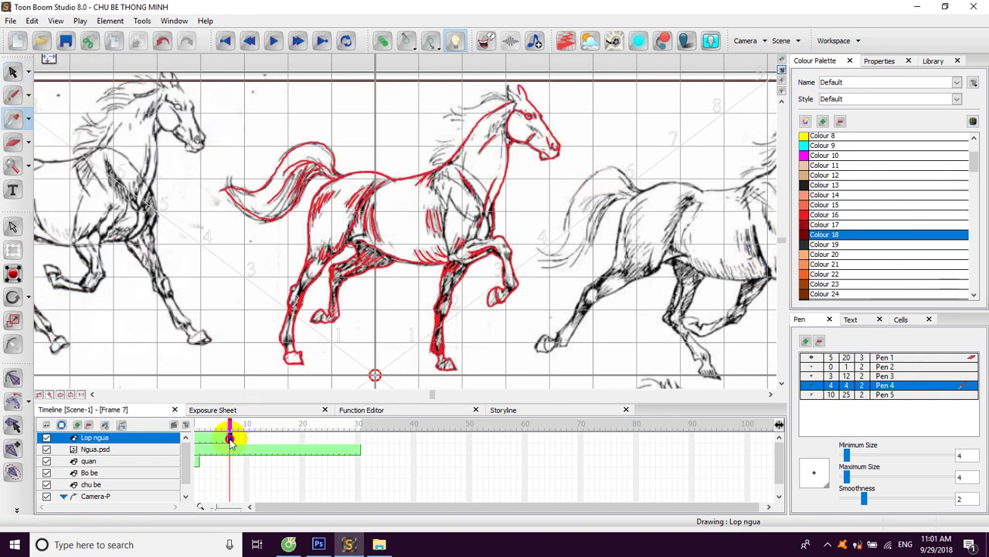
pyautogui.click(27, 126)
pyautogui.click(139, 129)
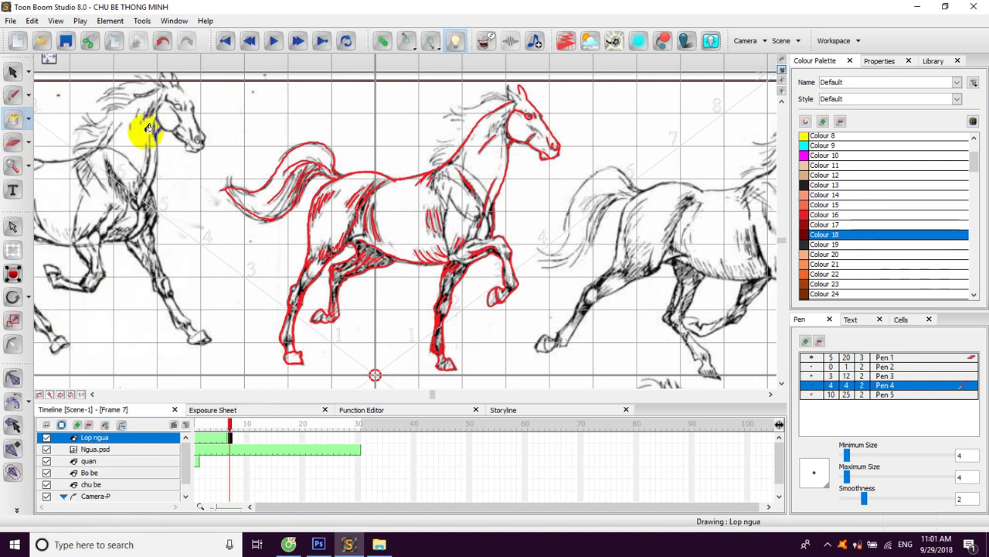
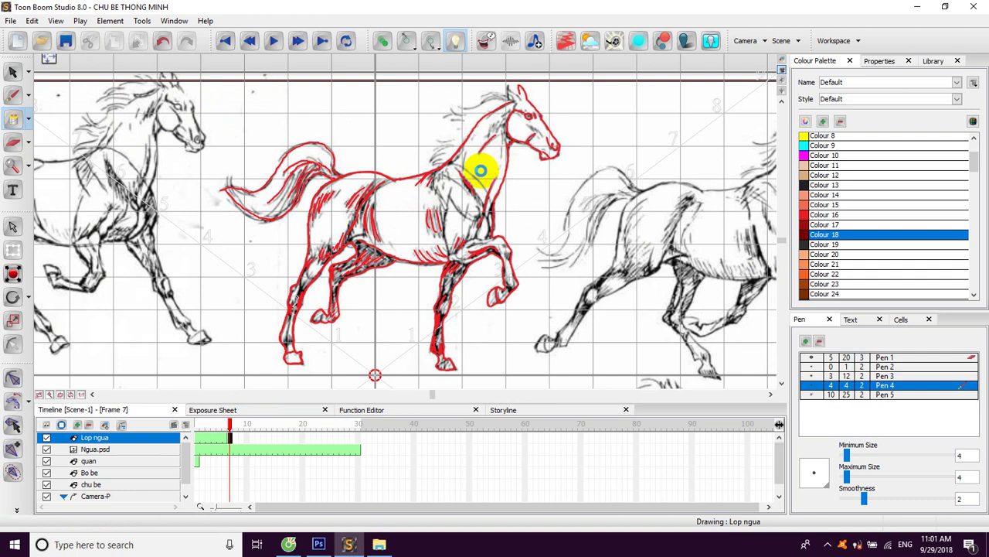
pyautogui.click(12, 71)
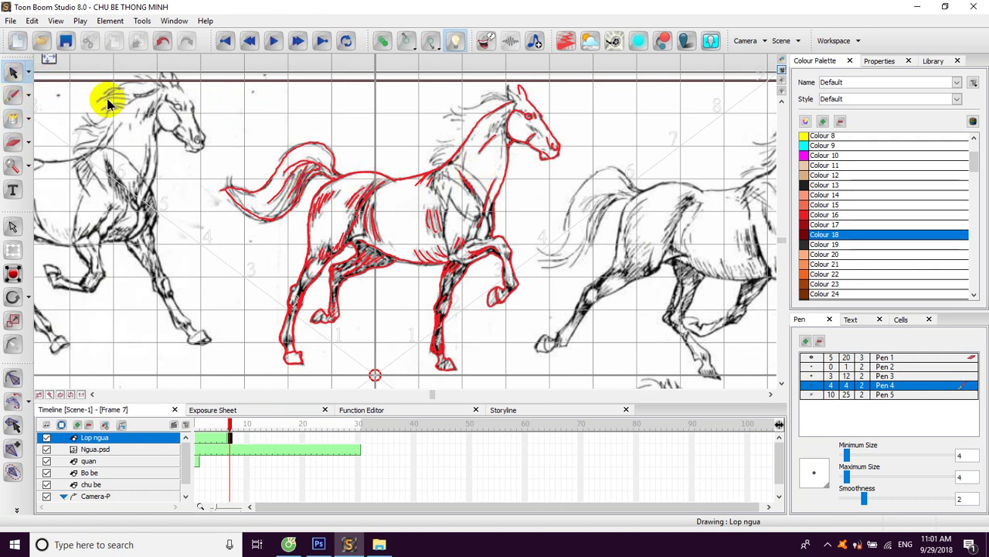
# - Inspect the head and neck outline and close the gap between the top of the neck and the ear
pyautogui.scroll(5, 332, 194)
pyautogui.moveTo(294, 196); pyautogui.dragTo(311, 240)
pyautogui.moveTo(400, 210); pyautogui.dragTo(263, 201)
pyautogui.moveTo(432, 166); pyautogui.dragTo(340, 253)
pyautogui.moveTo(466, 109); pyautogui.dragTo(336, 255)
pyautogui.moveTo(392, 144); pyautogui.dragTo(354, 189)
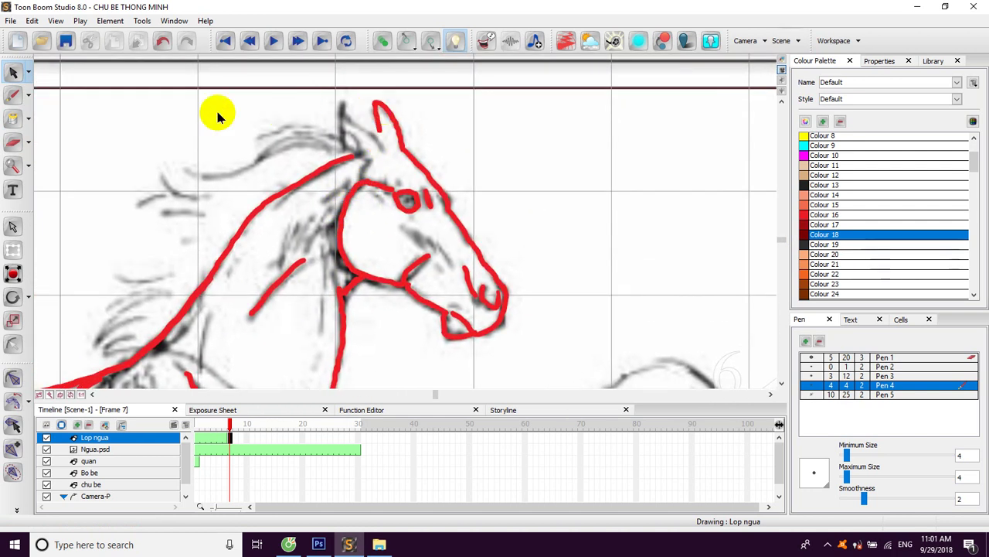
pyautogui.click(13, 95)
pyautogui.moveTo(347, 153)
pyautogui.mouseDown()
pyautogui.moveTo(340, 107)
pyautogui.moveTo(359, 131)
pyautogui.moveTo(379, 127)
pyautogui.moveTo(348, 151)
pyautogui.mouseUp()
# - Fill the inside of the traced horse on frame 7 with Colour 18, covering its body, legs, neck and head
pyautogui.moveTo(353, 200); pyautogui.dragTo(418, 133)
pyautogui.moveTo(378, 176); pyautogui.dragTo(420, 145)
pyautogui.moveTo(366, 222); pyautogui.dragTo(420, 177)
pyautogui.moveTo(351, 243); pyautogui.dragTo(415, 171)
pyautogui.moveTo(423, 225); pyautogui.dragTo(462, 177)
pyautogui.moveTo(396, 212); pyautogui.dragTo(382, 243)
pyautogui.moveTo(233, 263)
pyautogui.mouseDown()
pyautogui.moveTo(324, 197)
pyautogui.moveTo(294, 190)
pyautogui.mouseUp()
pyautogui.moveTo(175, 179); pyautogui.dragTo(157, 187)
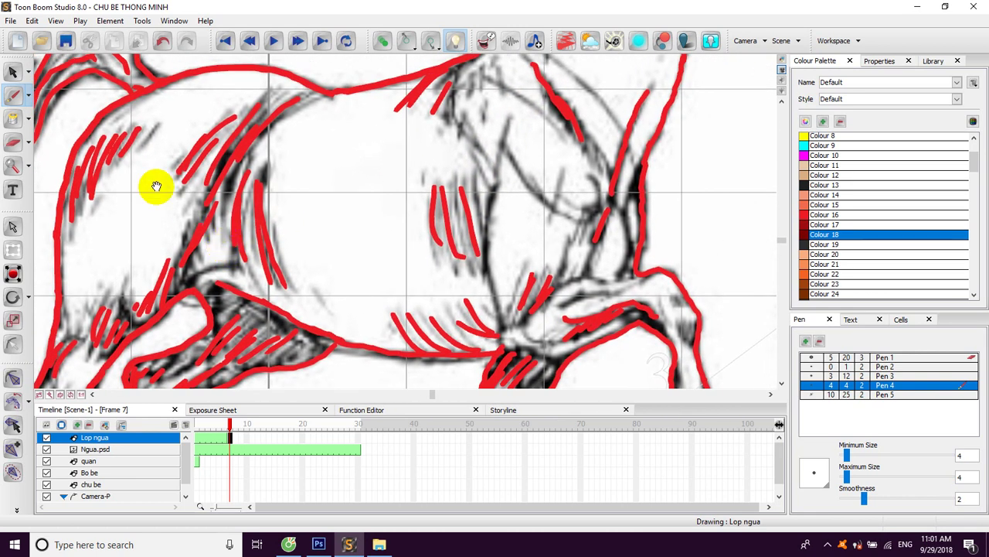
pyautogui.click(13, 119)
pyautogui.moveTo(137, 139); pyautogui.dragTo(142, 132)
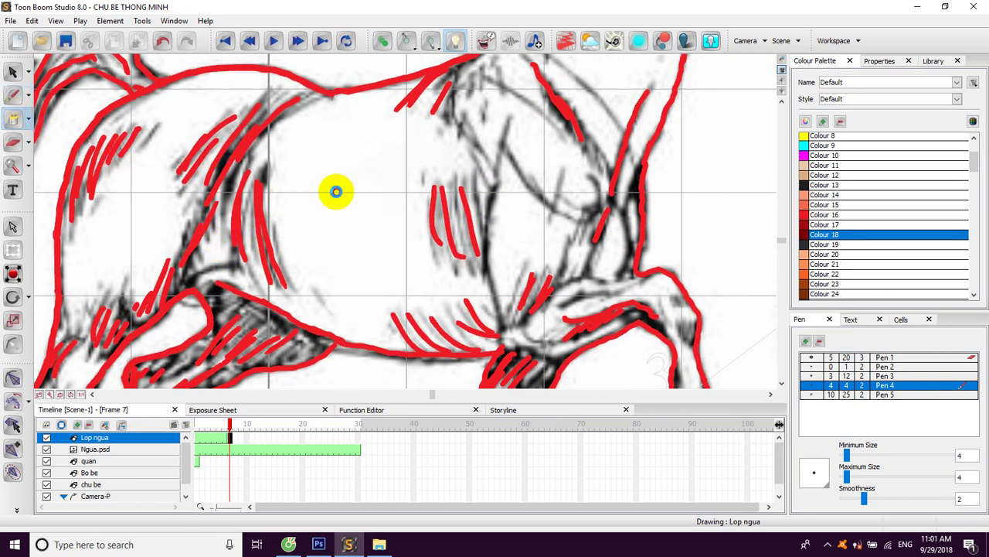
pyautogui.click(339, 189)
pyautogui.moveTo(364, 165)
pyautogui.mouseDown()
pyautogui.moveTo(291, 249)
pyautogui.moveTo(336, 199)
pyautogui.mouseUp()
# - Brush Colour 17 shading strokes over the muscle lines on the horse's neck, cheek, shoulder, ribs and belly
pyautogui.click(12, 94)
pyautogui.click(310, 163)
pyautogui.click(298, 157)
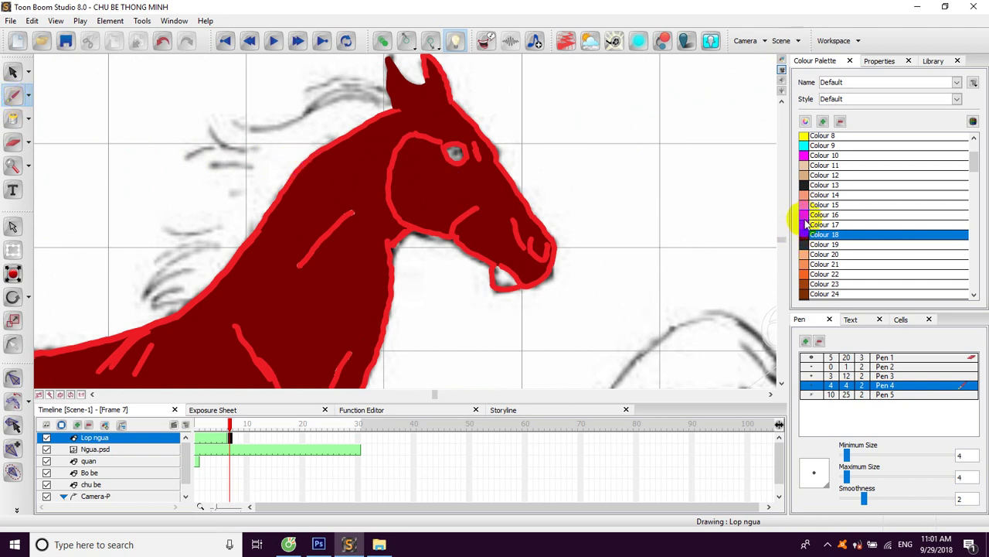
pyautogui.click(804, 225)
pyautogui.click(309, 170)
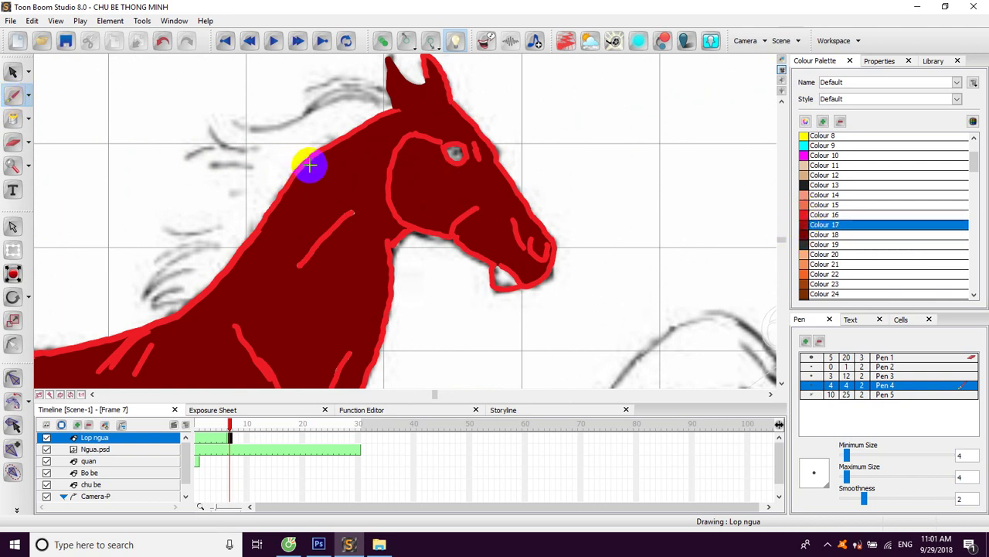
pyautogui.moveTo(283, 203)
pyautogui.mouseDown()
pyautogui.moveTo(217, 281)
pyautogui.moveTo(326, 155)
pyautogui.moveTo(338, 166)
pyautogui.moveTo(371, 116)
pyautogui.moveTo(331, 149)
pyautogui.moveTo(411, 132)
pyautogui.moveTo(391, 166)
pyautogui.moveTo(390, 194)
pyautogui.moveTo(351, 215)
pyautogui.moveTo(297, 268)
pyautogui.moveTo(337, 180)
pyautogui.mouseUp()
pyautogui.moveTo(283, 237); pyautogui.dragTo(328, 310)
pyautogui.moveTo(392, 263)
pyautogui.mouseDown()
pyautogui.moveTo(362, 345)
pyautogui.moveTo(389, 275)
pyautogui.moveTo(378, 326)
pyautogui.moveTo(395, 256)
pyautogui.mouseUp()
pyautogui.press('space')
pyautogui.moveTo(329, 322); pyautogui.dragTo(391, 242)
pyautogui.moveTo(292, 225)
pyautogui.mouseDown()
pyautogui.moveTo(283, 248)
pyautogui.moveTo(289, 203)
pyautogui.moveTo(311, 281)
pyautogui.moveTo(307, 209)
pyautogui.moveTo(325, 276)
pyautogui.moveTo(249, 327)
pyautogui.moveTo(279, 354)
pyautogui.moveTo(289, 340)
pyautogui.mouseUp()
pyautogui.press('space')
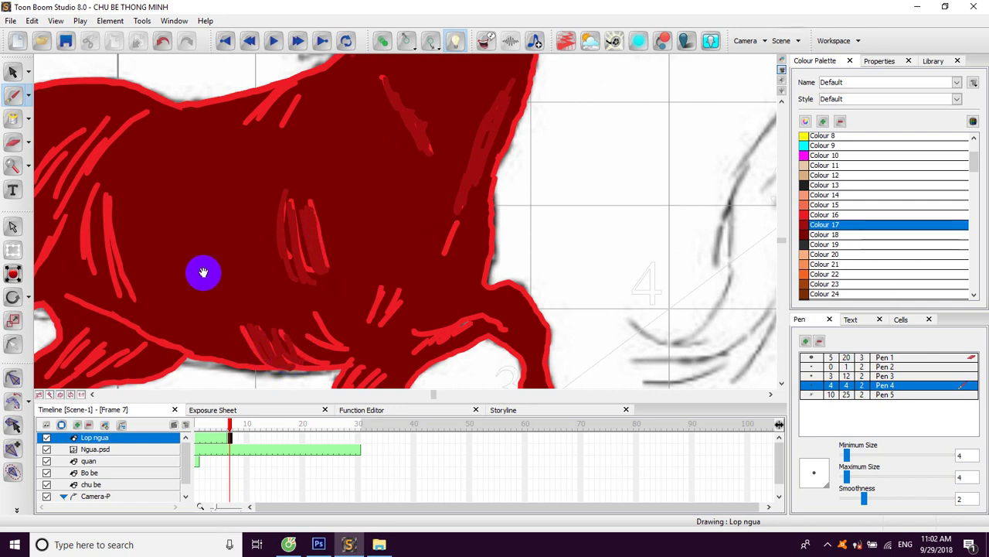
# - Continue the Colour 17 shading strokes over the hindquarters, flank, thighs and raised hind leg
pyautogui.moveTo(219, 239); pyautogui.dragTo(333, 250)
pyautogui.moveTo(214, 215)
pyautogui.mouseDown()
pyautogui.moveTo(333, 217)
pyautogui.moveTo(360, 310)
pyautogui.moveTo(340, 248)
pyautogui.moveTo(356, 146)
pyautogui.moveTo(309, 199)
pyautogui.moveTo(274, 267)
pyautogui.moveTo(314, 150)
pyautogui.moveTo(327, 142)
pyautogui.moveTo(193, 175)
pyautogui.moveTo(164, 222)
pyautogui.moveTo(207, 176)
pyautogui.moveTo(189, 162)
pyautogui.moveTo(163, 196)
pyautogui.mouseUp()
pyautogui.press('space')
pyautogui.moveTo(213, 260); pyautogui.dragTo(270, 144)
pyautogui.moveTo(239, 220)
pyautogui.mouseDown()
pyautogui.moveTo(227, 258)
pyautogui.moveTo(286, 193)
pyautogui.moveTo(286, 211)
pyautogui.moveTo(289, 200)
pyautogui.mouseUp()
pyautogui.moveTo(215, 256)
pyautogui.mouseDown()
pyautogui.moveTo(201, 255)
pyautogui.moveTo(192, 276)
pyautogui.mouseUp()
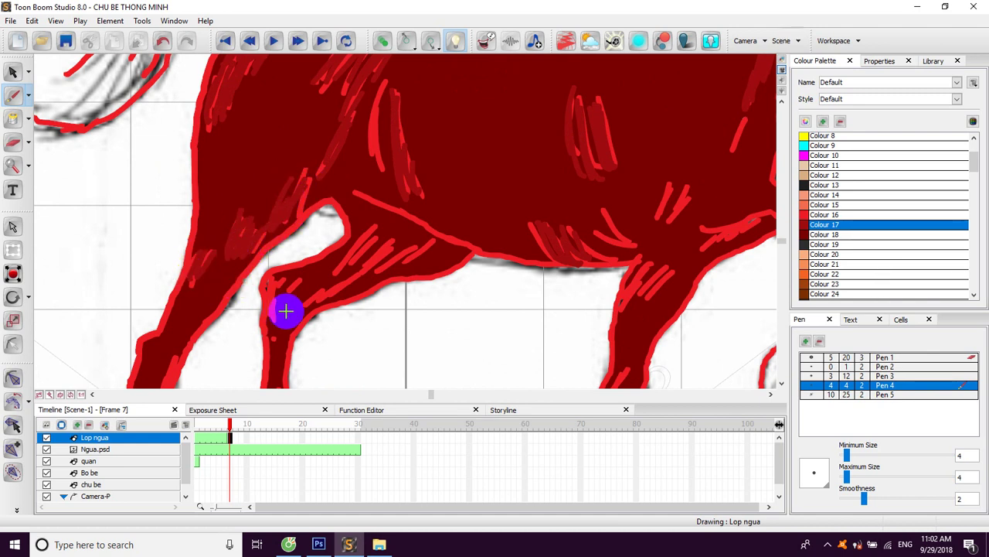
pyautogui.moveTo(278, 301)
pyautogui.mouseDown()
pyautogui.moveTo(349, 246)
pyautogui.moveTo(380, 255)
pyautogui.moveTo(309, 303)
pyautogui.mouseUp()
pyautogui.moveTo(410, 242)
pyautogui.mouseDown()
pyautogui.moveTo(395, 256)
pyautogui.moveTo(431, 246)
pyautogui.moveTo(388, 268)
pyautogui.mouseUp()
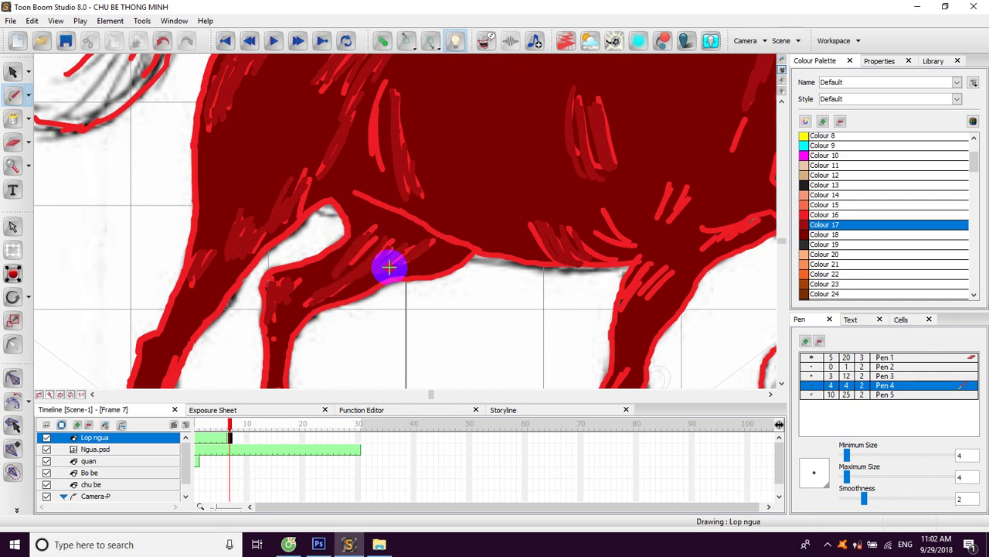
# - Paint the bright red outline along the horse's rump and back with Colour 18
pyautogui.click(808, 234)
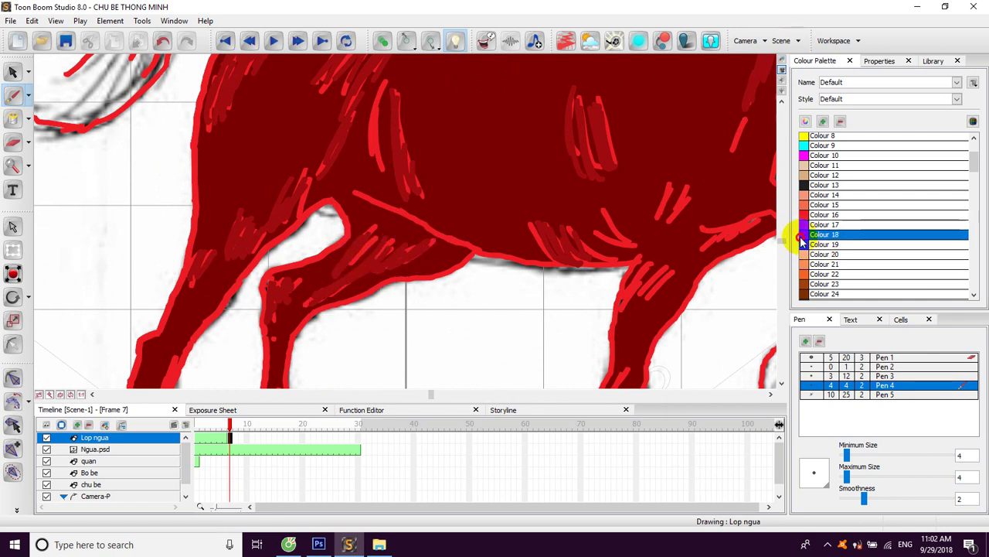
pyautogui.click(13, 120)
pyautogui.click(193, 223)
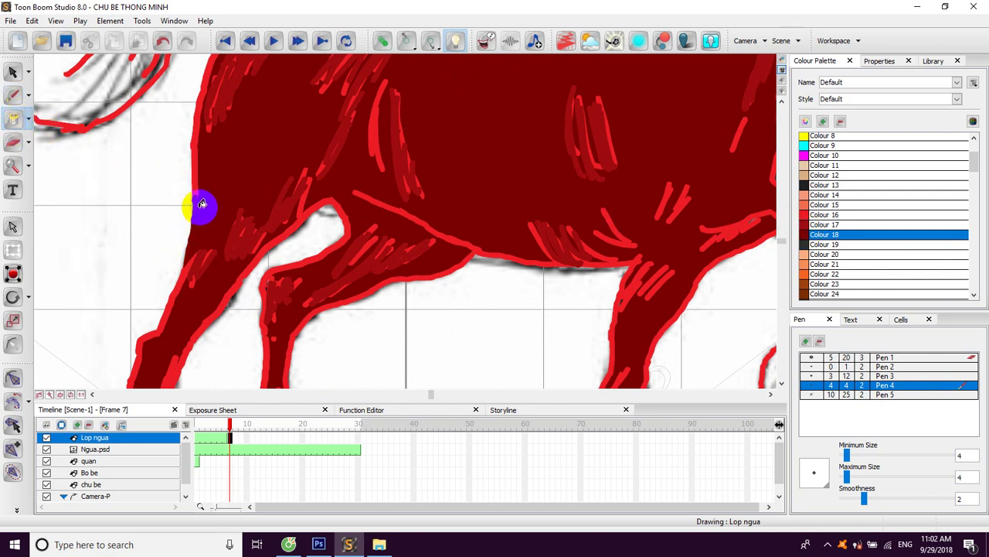
pyautogui.click(198, 120)
pyautogui.click(198, 116)
pyautogui.moveTo(295, 65); pyautogui.dragTo(198, 174)
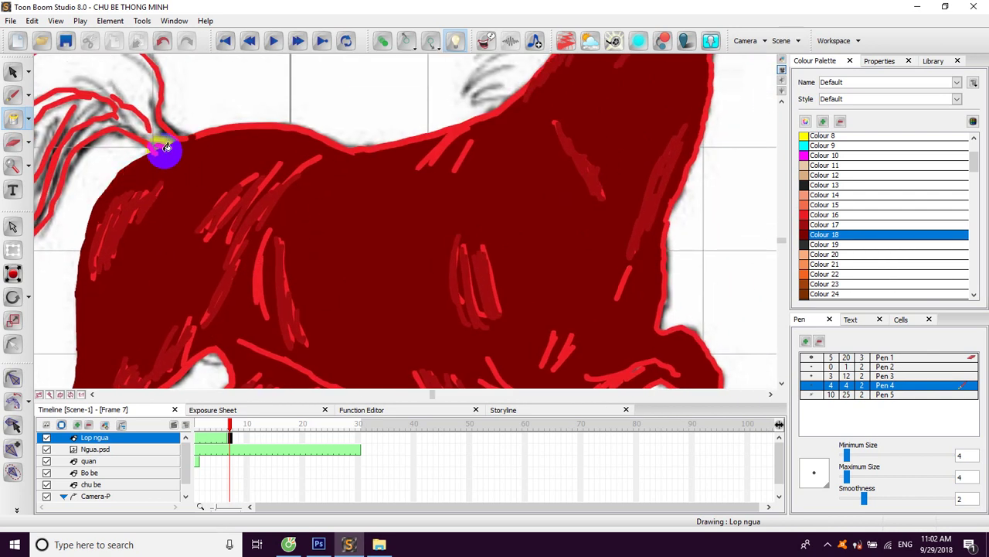
pyautogui.click(225, 126)
pyautogui.moveTo(354, 150); pyautogui.dragTo(306, 167)
pyautogui.click(325, 160)
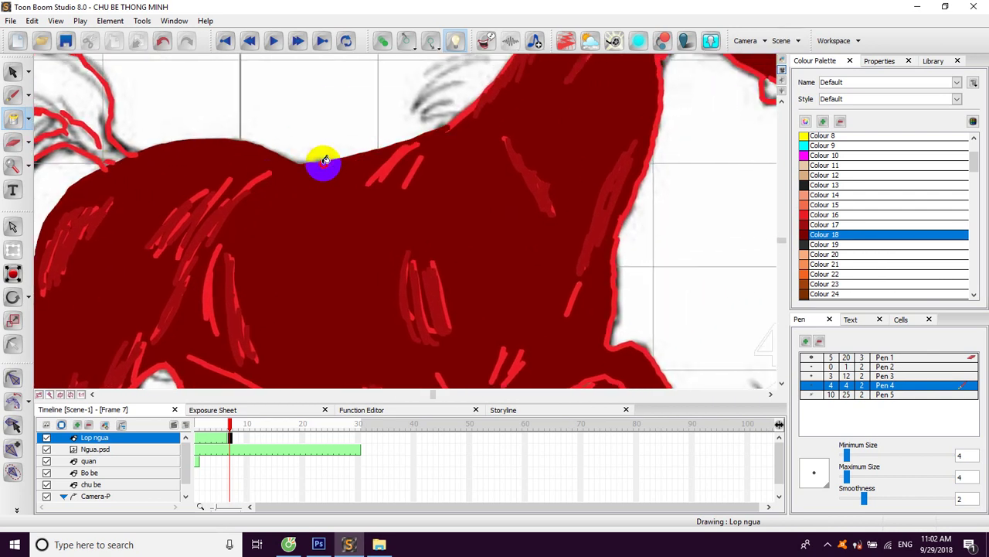
# - Recolour the outlines of the upper neck, face, jaw and eye with Colour 18
pyautogui.moveTo(442, 147); pyautogui.dragTo(360, 192)
pyautogui.moveTo(440, 139); pyautogui.dragTo(355, 214)
pyautogui.moveTo(469, 137); pyautogui.dragTo(415, 176)
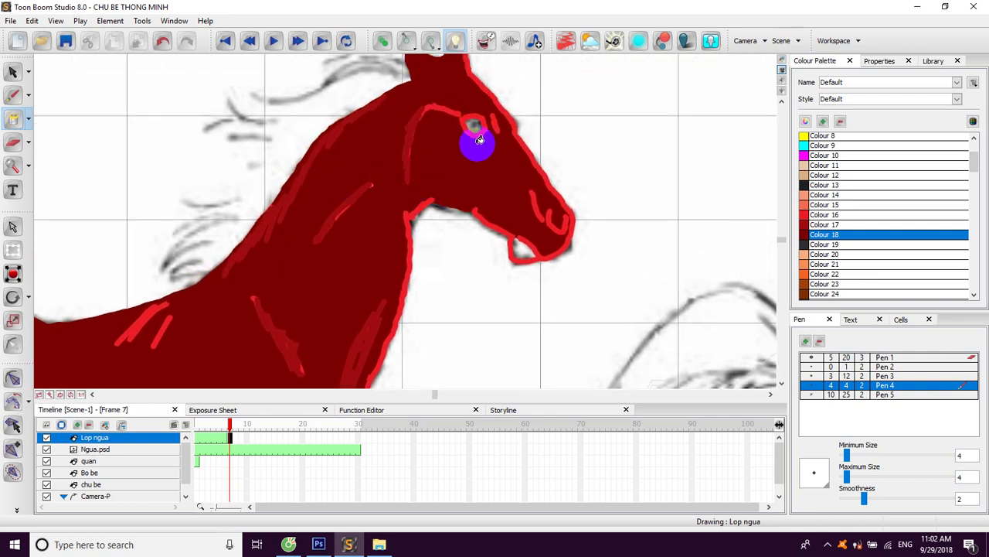
pyautogui.moveTo(510, 116)
pyautogui.mouseDown()
pyautogui.moveTo(535, 166)
pyautogui.moveTo(541, 159)
pyautogui.moveTo(580, 220)
pyautogui.moveTo(532, 250)
pyautogui.mouseUp()
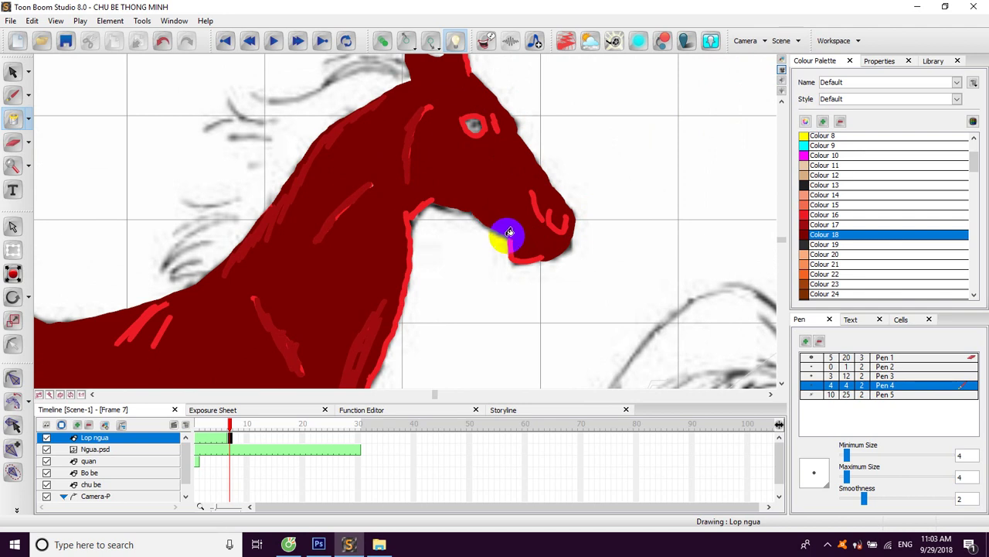
pyautogui.click(515, 252)
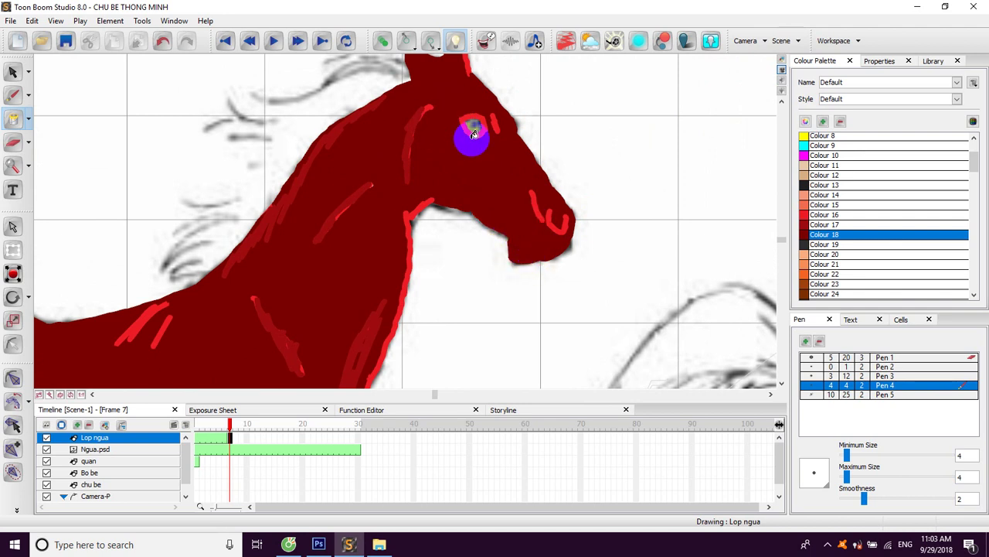
pyautogui.click(500, 124)
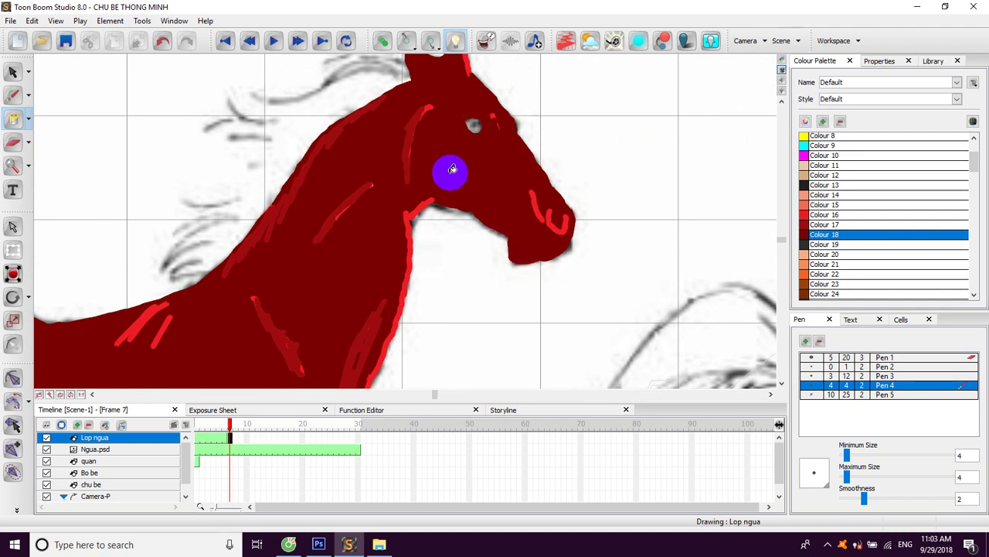
# - Recolour the outline down the throat and the front of the chest with Colour 18
pyautogui.moveTo(399, 219); pyautogui.dragTo(450, 157)
pyautogui.click(452, 184)
pyautogui.moveTo(416, 216); pyautogui.dragTo(447, 174)
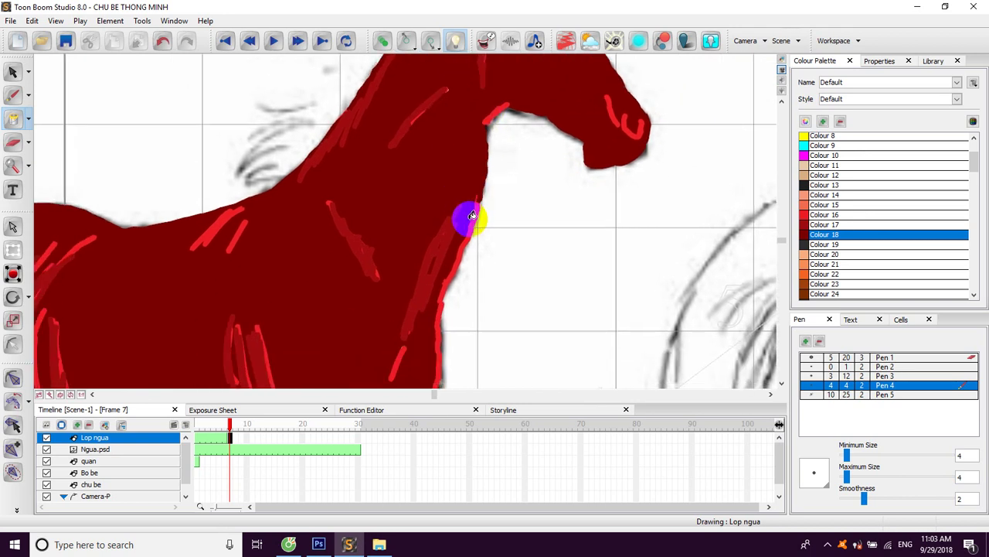
pyautogui.click(469, 234)
pyautogui.moveTo(423, 272); pyautogui.dragTo(482, 174)
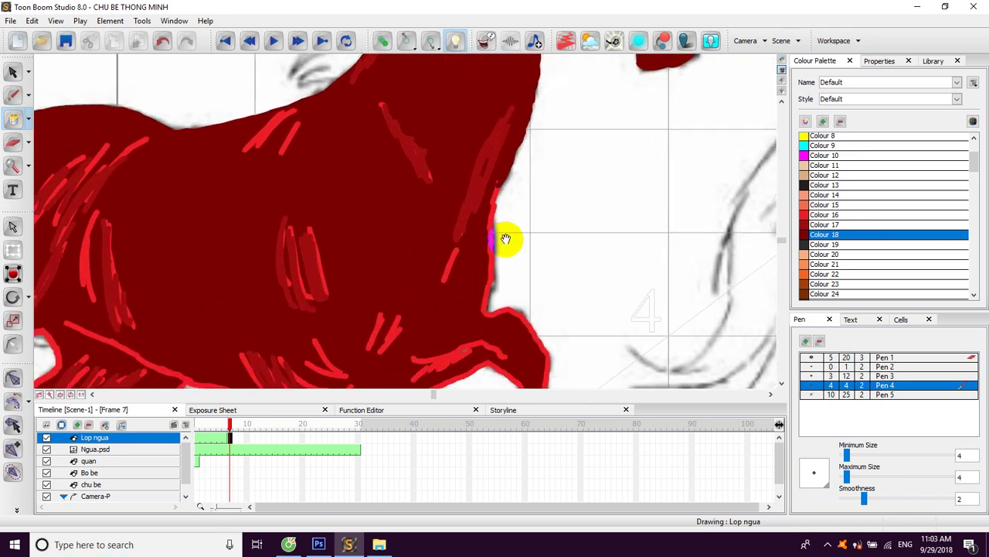
pyautogui.click(493, 261)
pyautogui.moveTo(476, 262); pyautogui.dragTo(477, 185)
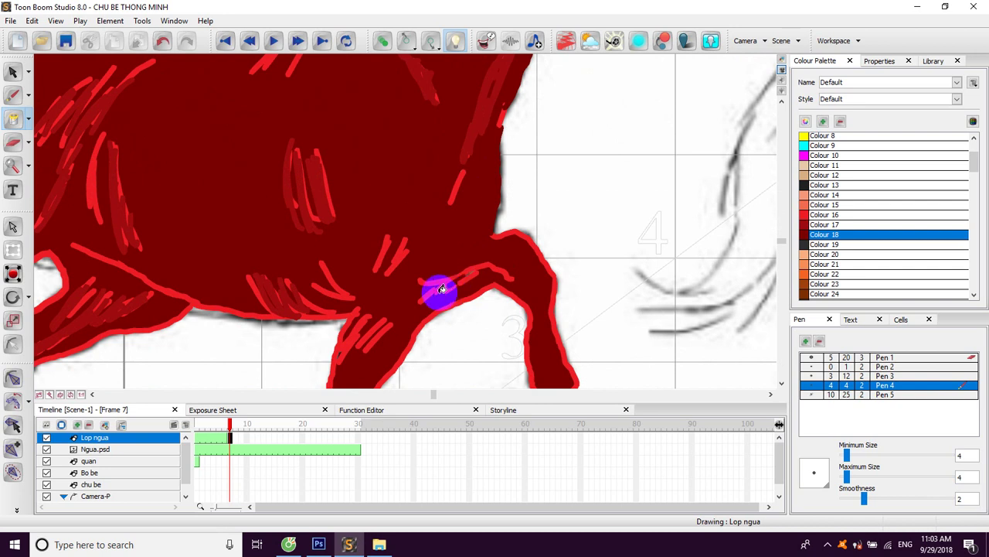
# - Recolour the outline of the raised front leg, from the inner edge around the hoof to the knee, with Colour 18
pyautogui.scroll(-2, 462, 221)
pyautogui.hscroll(-1, 462, 221)
pyautogui.click(469, 254)
pyautogui.scroll(-2, 572, 256)
pyautogui.hscroll(-1, 570, 247)
pyautogui.click(524, 313)
pyautogui.click(564, 287)
pyautogui.click(597, 279)
pyautogui.click(580, 166)
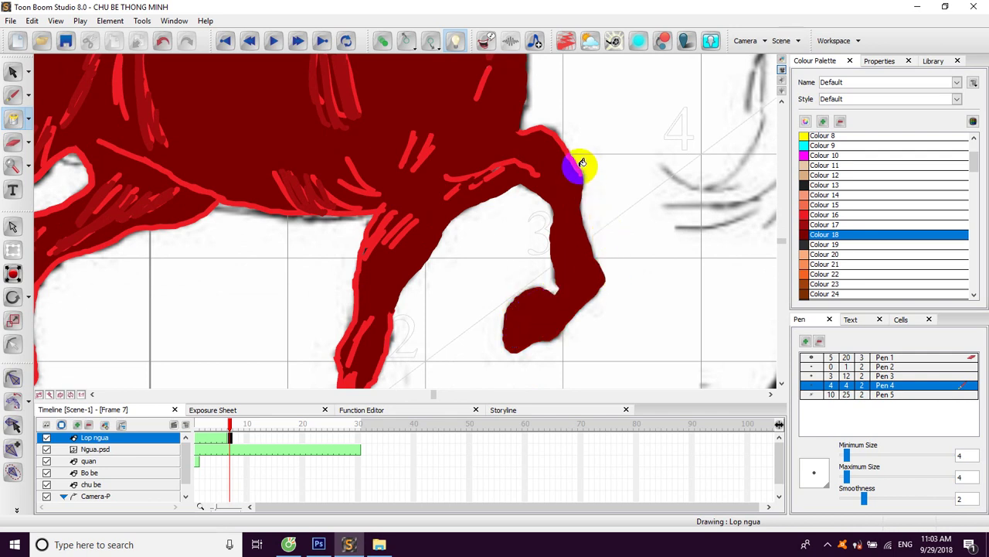
# - Paint the outlines of the extended front leg's lower part and hoof with Colour 18
pyautogui.moveTo(440, 247); pyautogui.dragTo(458, 209)
pyautogui.click(411, 285)
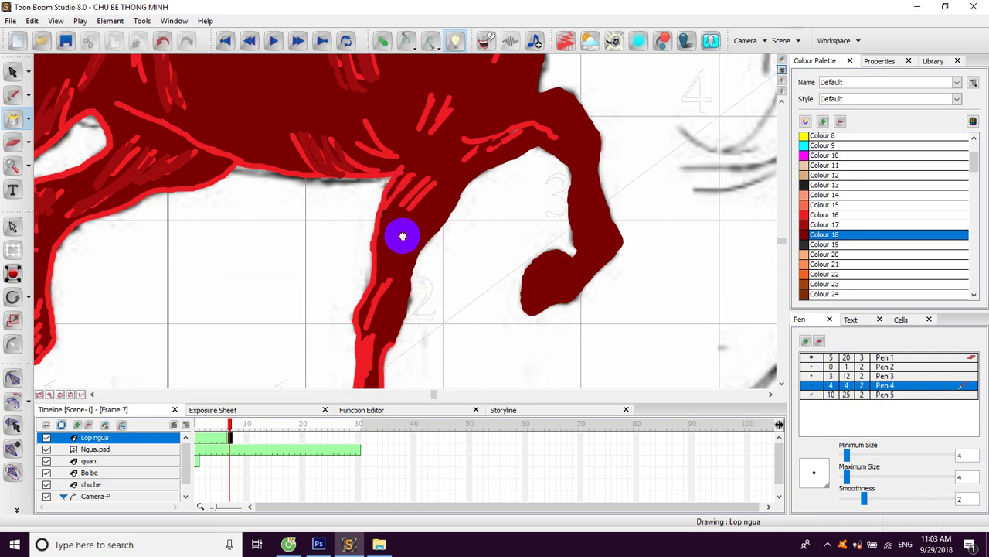
pyautogui.scroll(-1, 394, 270)
pyautogui.moveTo(385, 319); pyautogui.dragTo(438, 188)
pyautogui.click(433, 283)
pyautogui.click(439, 294)
pyautogui.click(449, 359)
pyautogui.click(430, 334)
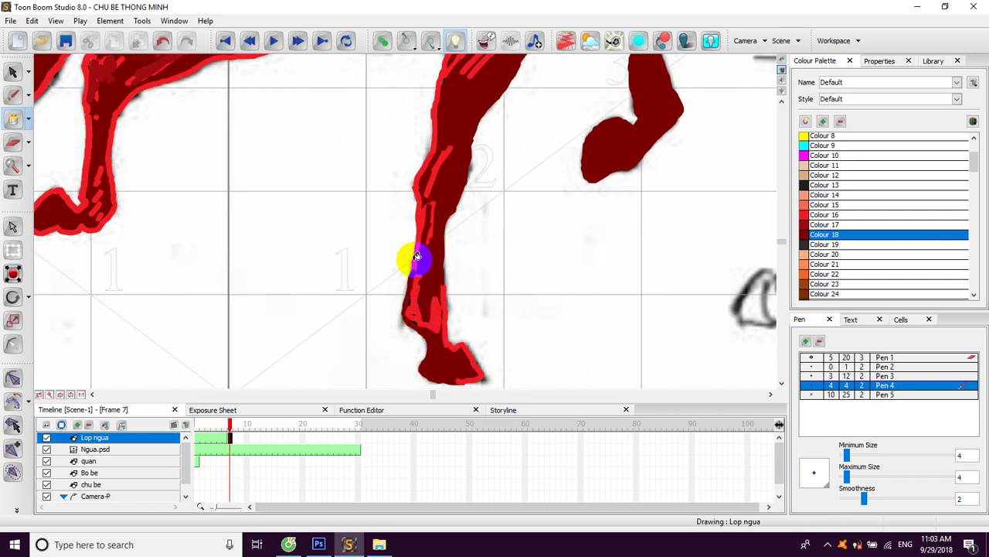
# - Recolour the outline of the raised hind leg and its hoof with Colour 18
pyautogui.moveTo(402, 214); pyautogui.dragTo(436, 228)
pyautogui.moveTo(174, 142); pyautogui.dragTo(226, 196)
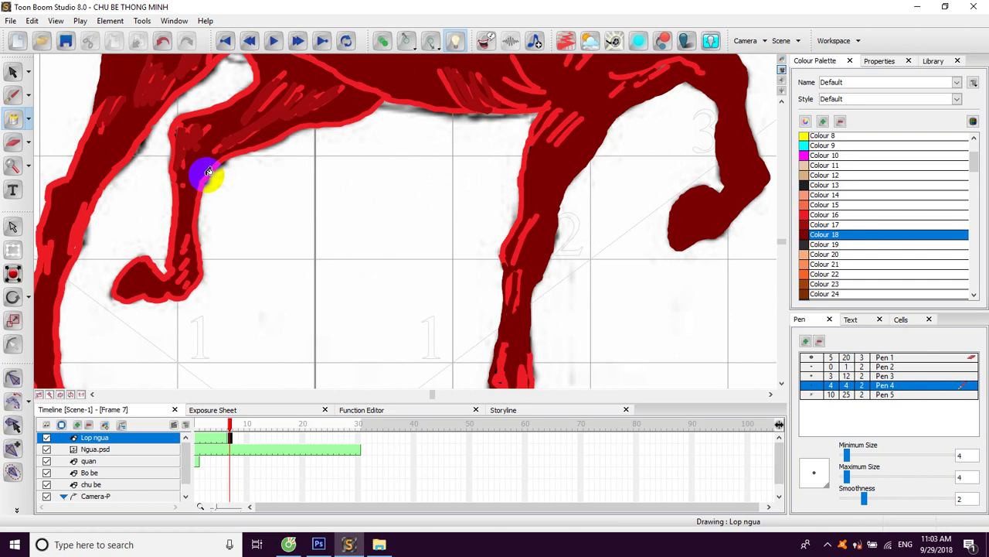
pyautogui.click(198, 195)
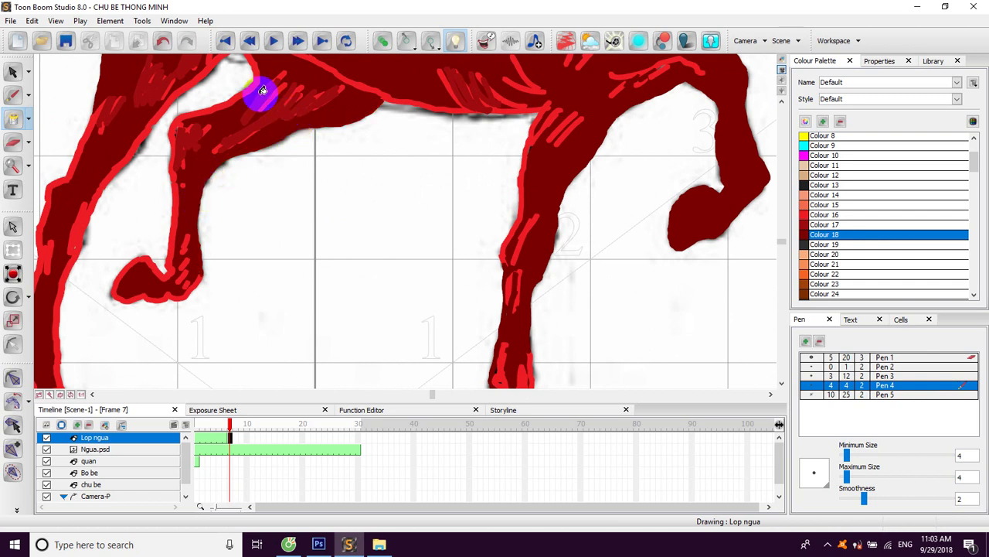
pyautogui.moveTo(233, 193); pyautogui.dragTo(270, 162)
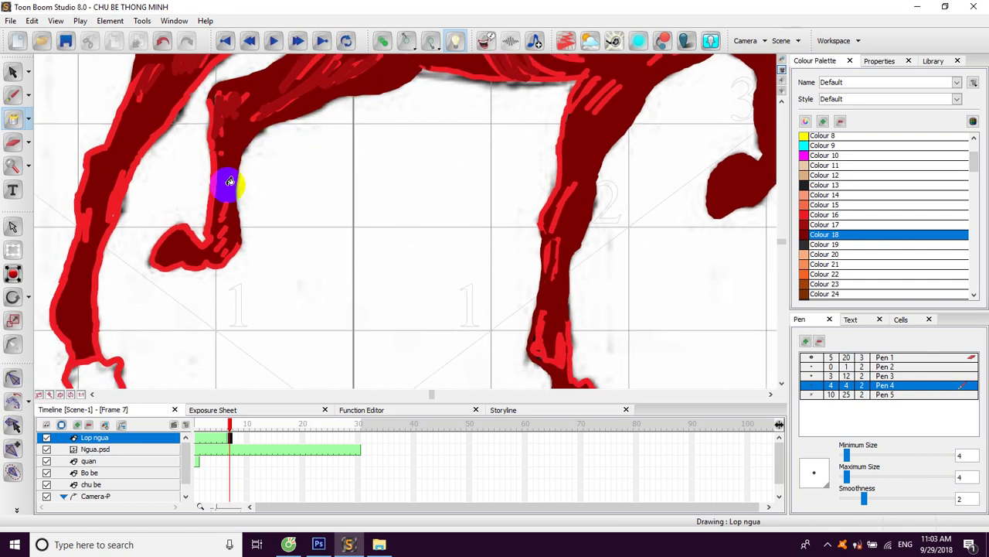
pyautogui.click(160, 238)
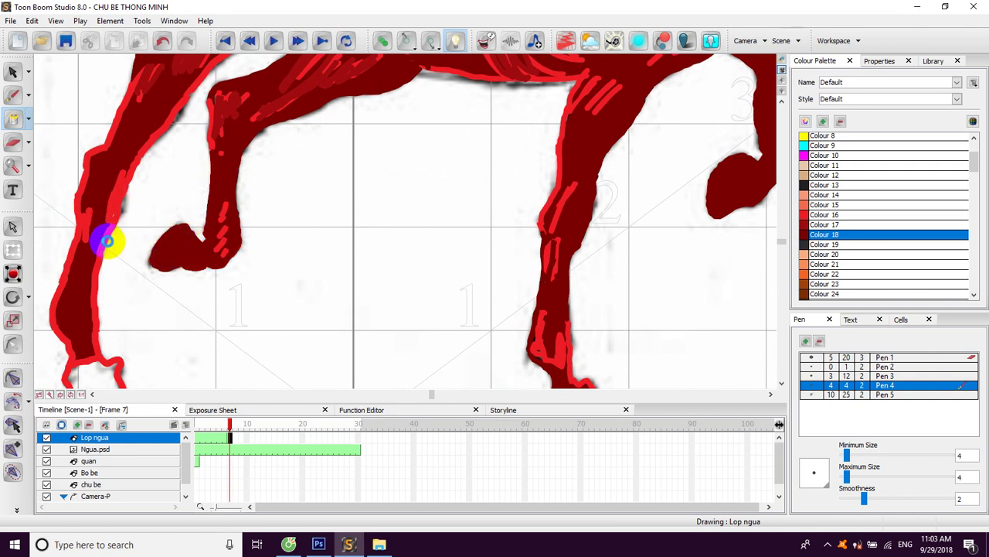
# - Recolour the outline of the rear hind leg with Colour 18, down to the hoof
pyautogui.click(103, 242)
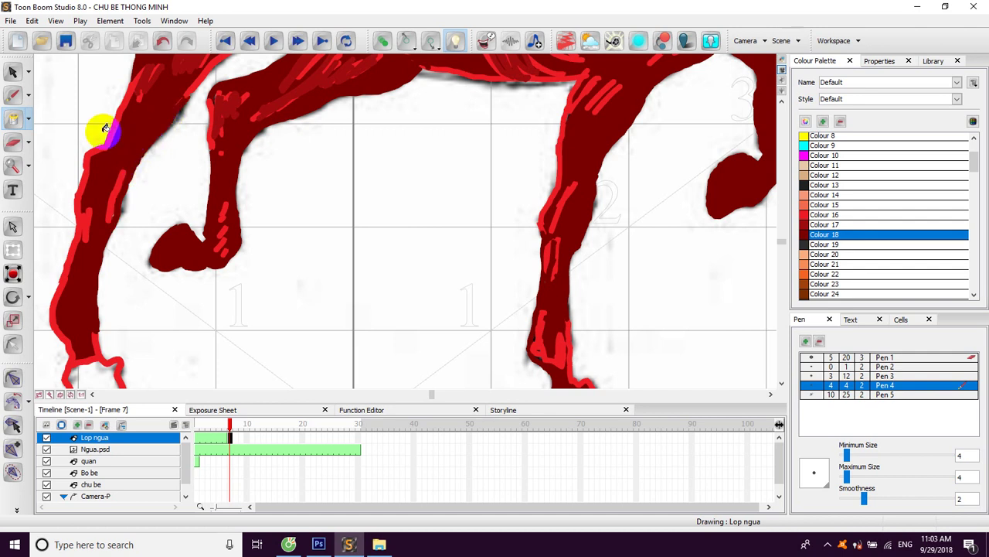
pyautogui.click(85, 154)
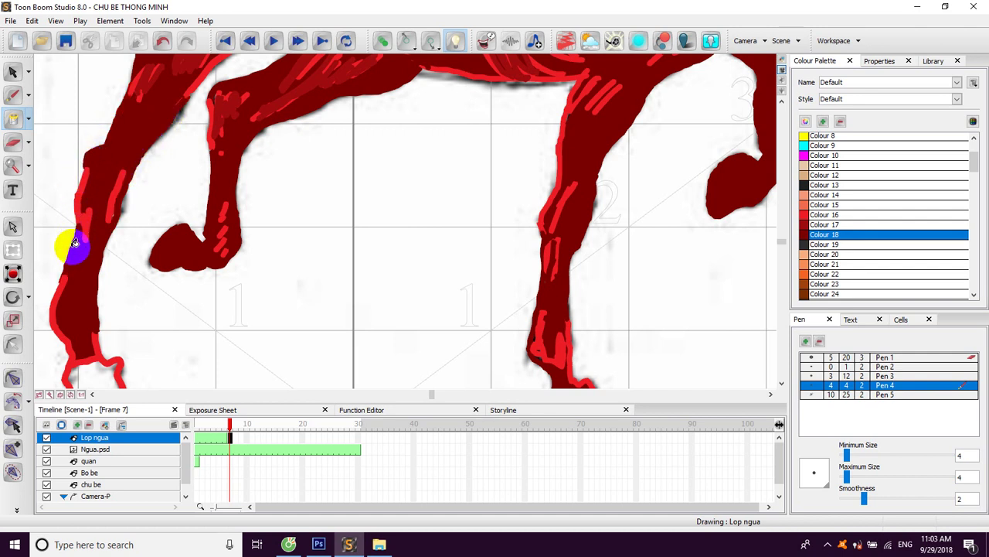
pyautogui.click(56, 291)
pyautogui.moveTo(82, 303); pyautogui.dragTo(95, 219)
pyautogui.click(102, 290)
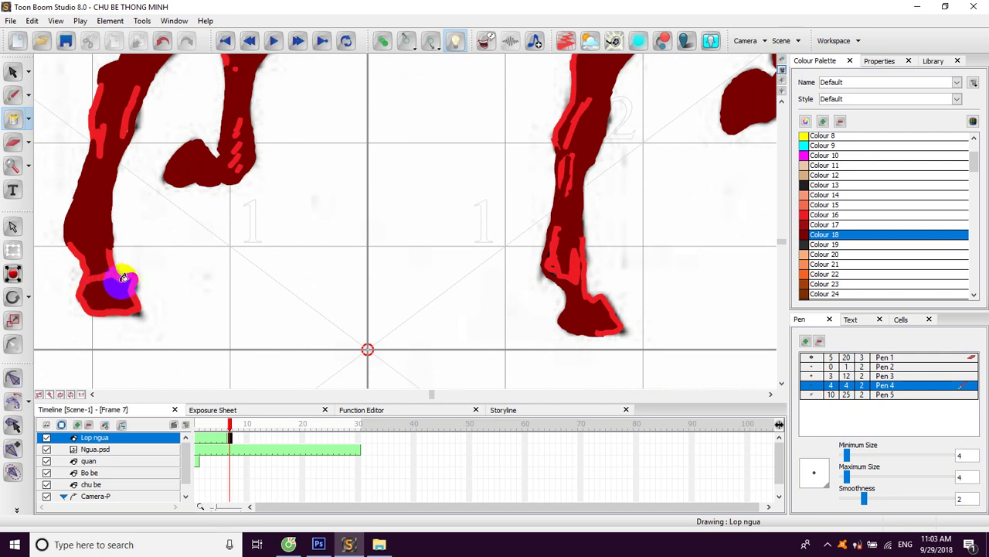
pyautogui.click(134, 276)
# - Fill the inside of the horse's tail with Colour 18
pyautogui.scroll(4, 113, 203)
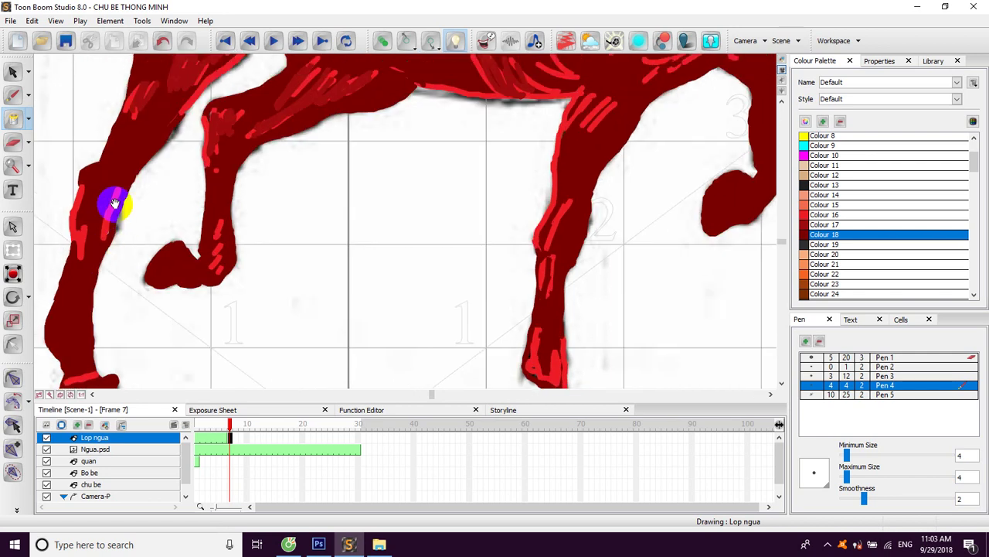
pyautogui.scroll(10, 113, 199)
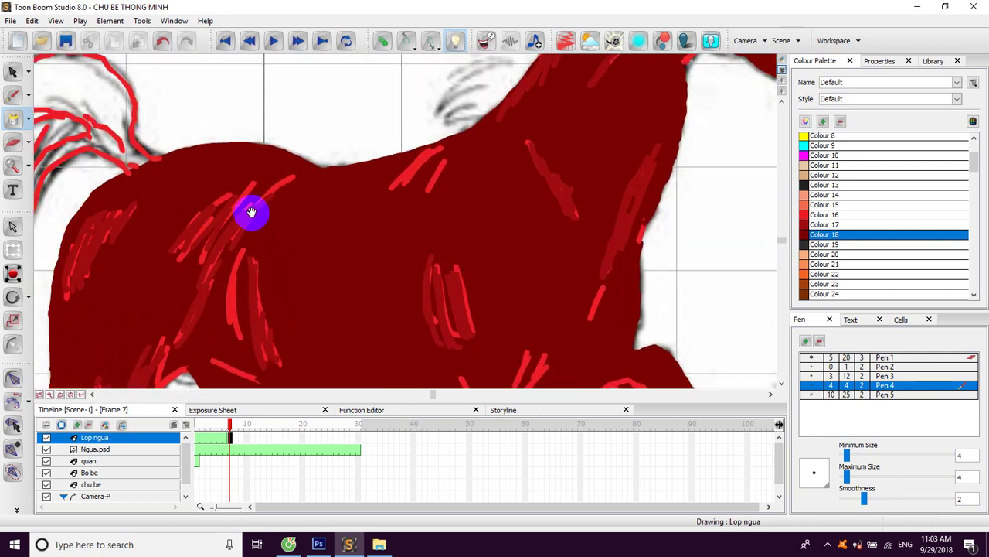
pyautogui.hscroll(-5, 228, 203)
pyautogui.click(276, 86)
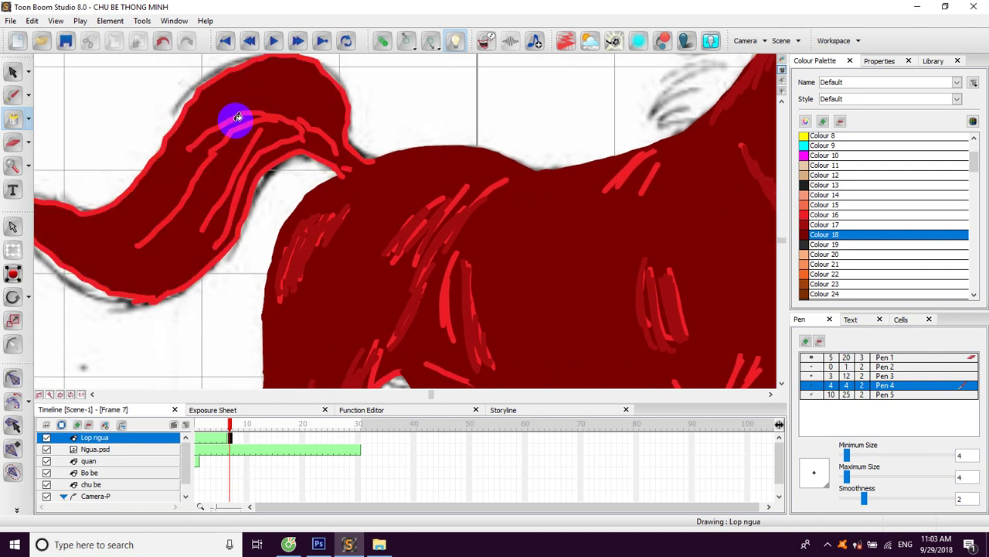
# - Compare the coloured horse drawings in frames 5, 6 and 7 of the Lop ngua layer
pyautogui.hscroll(-3, 236, 121)
pyautogui.press('x')
pyautogui.press('x')
pyautogui.press('x')
pyautogui.press('x')
pyautogui.press('x')
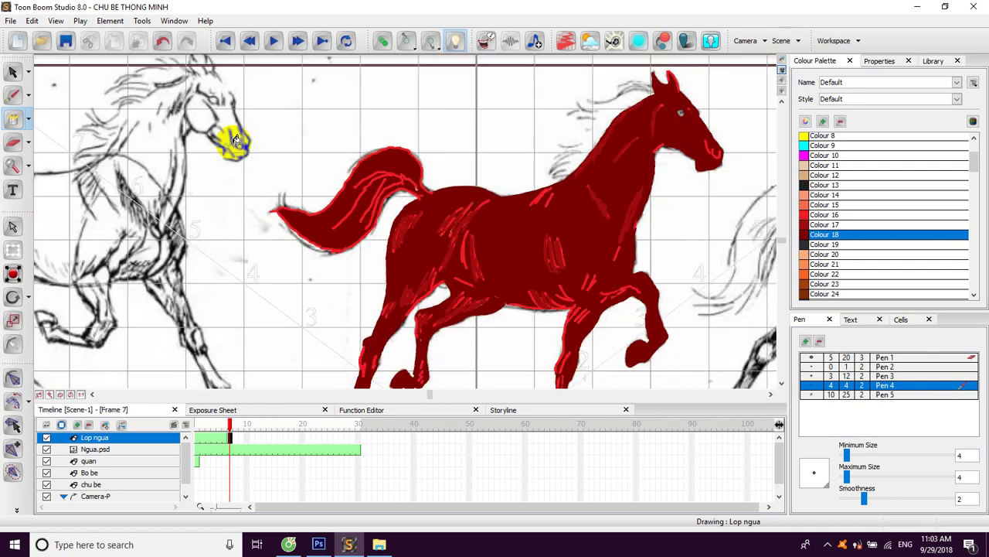
pyautogui.click(225, 438)
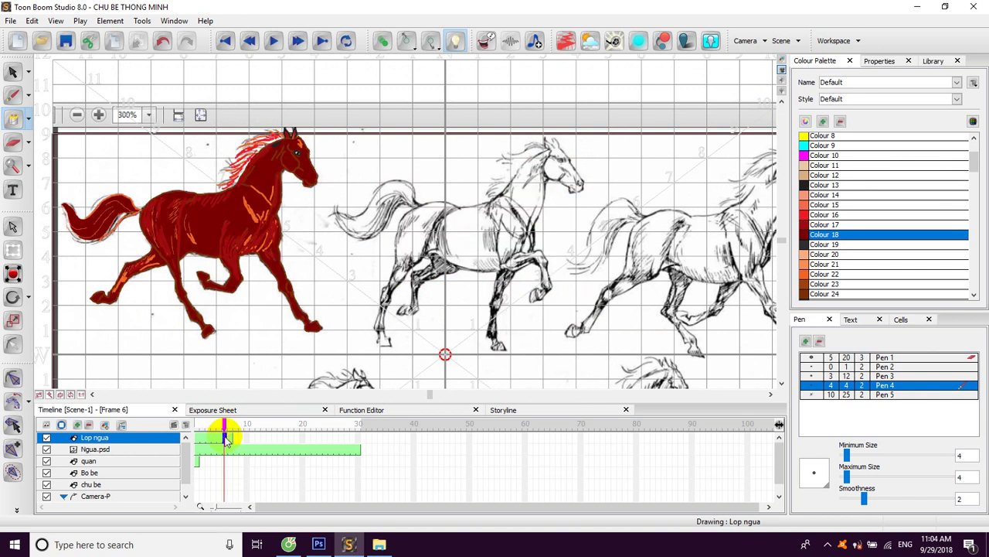
pyautogui.click(230, 430)
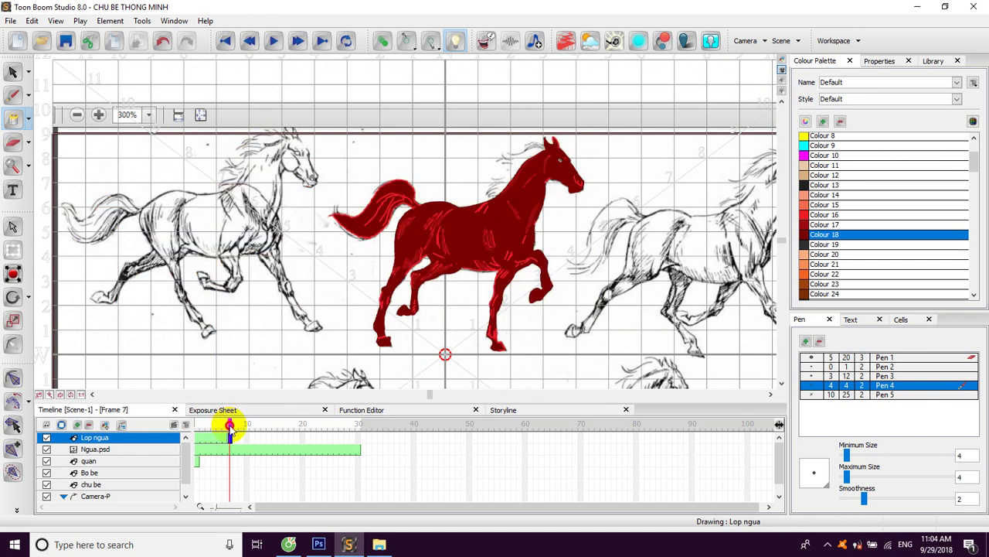
pyautogui.click(218, 433)
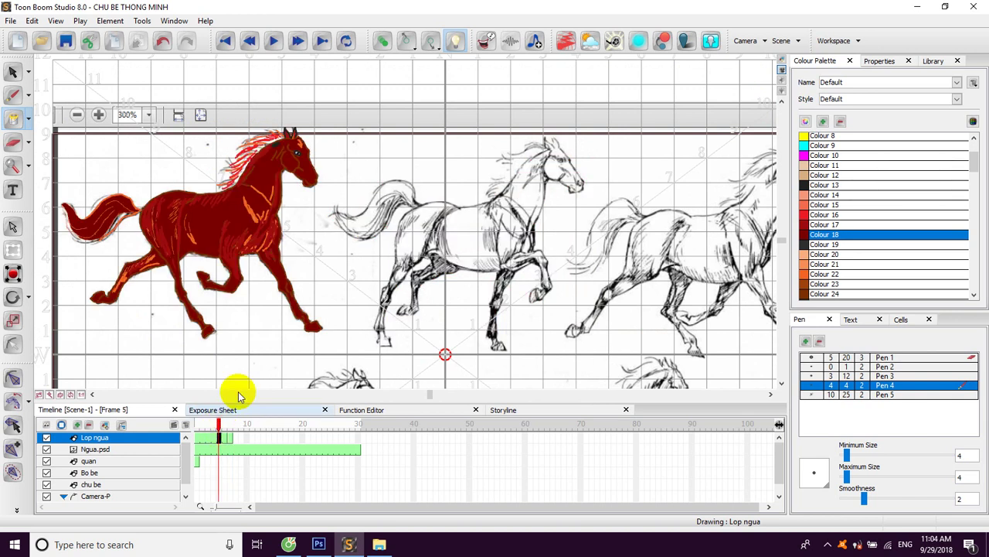
pyautogui.click(230, 438)
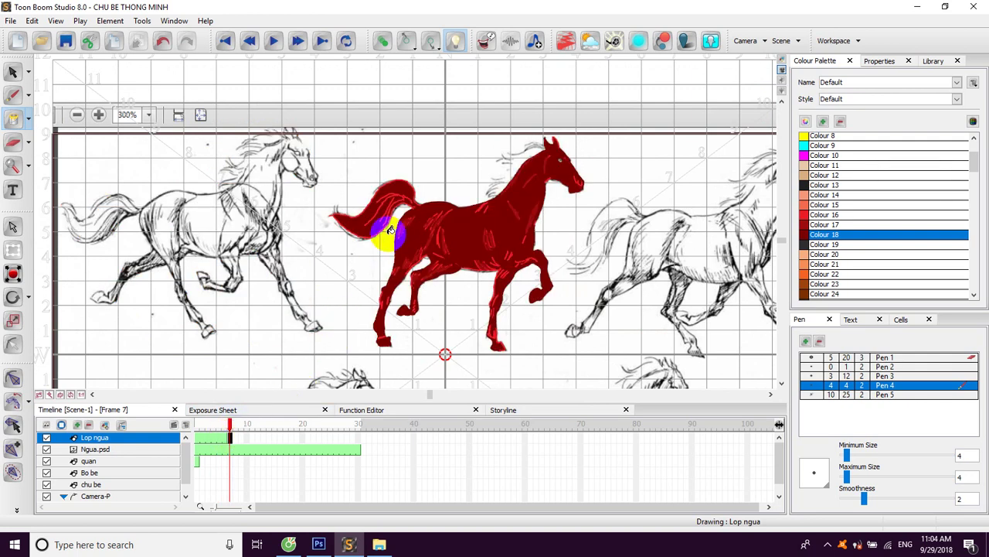
# - Paint the horse's eye in frame 7 with the brush in Colour 19
pyautogui.scroll(5, 351, 216)
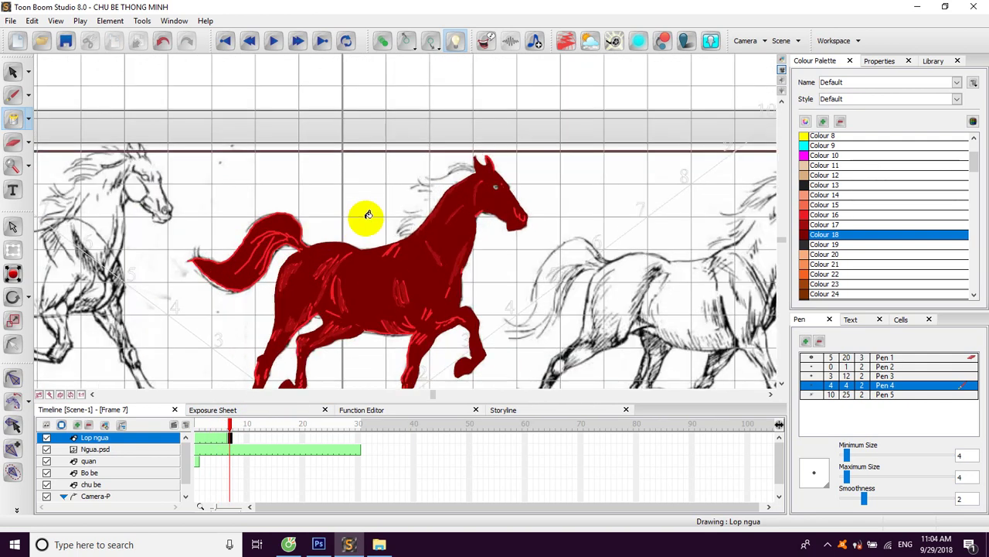
pyautogui.moveTo(498, 171); pyautogui.dragTo(410, 188)
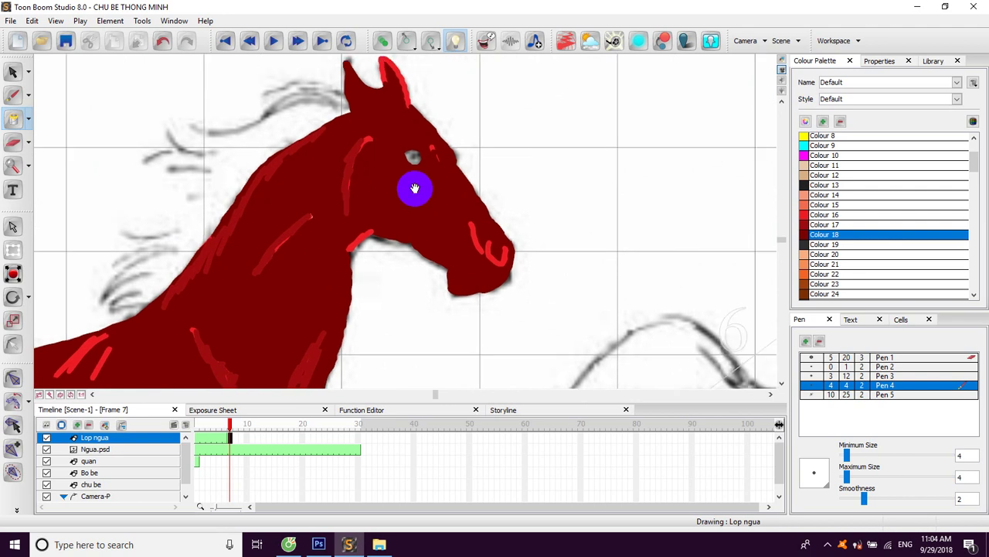
pyautogui.click(804, 245)
pyautogui.click(13, 95)
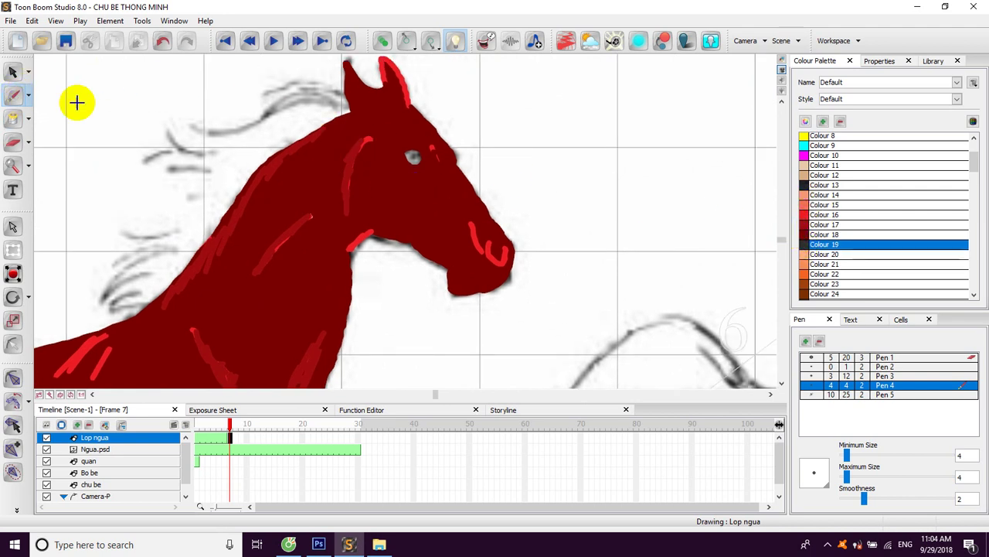
pyautogui.click(410, 156)
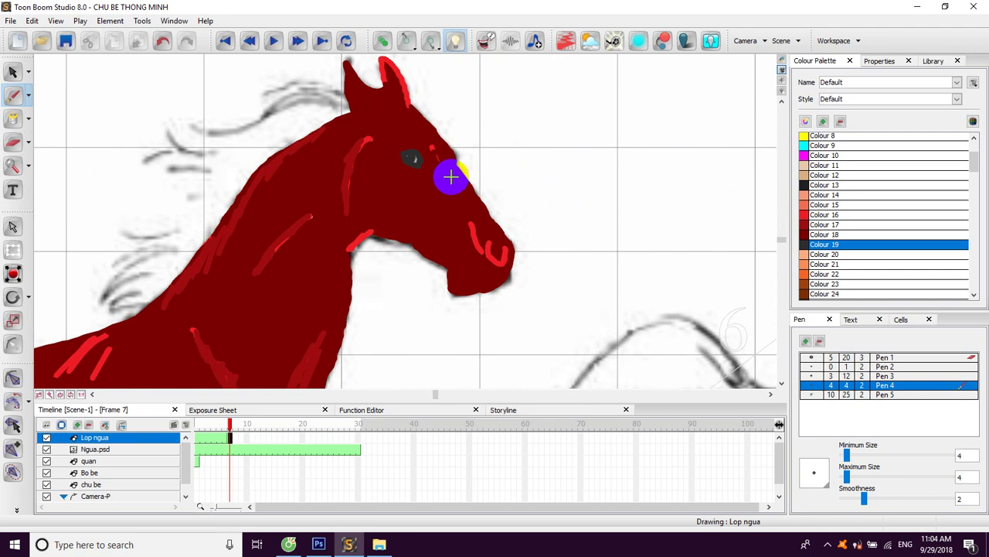
# - Brush mane strokes in Colour 16 over the middle horse sketch of the upper row in frame 6
pyautogui.scroll(-5, 362, 186)
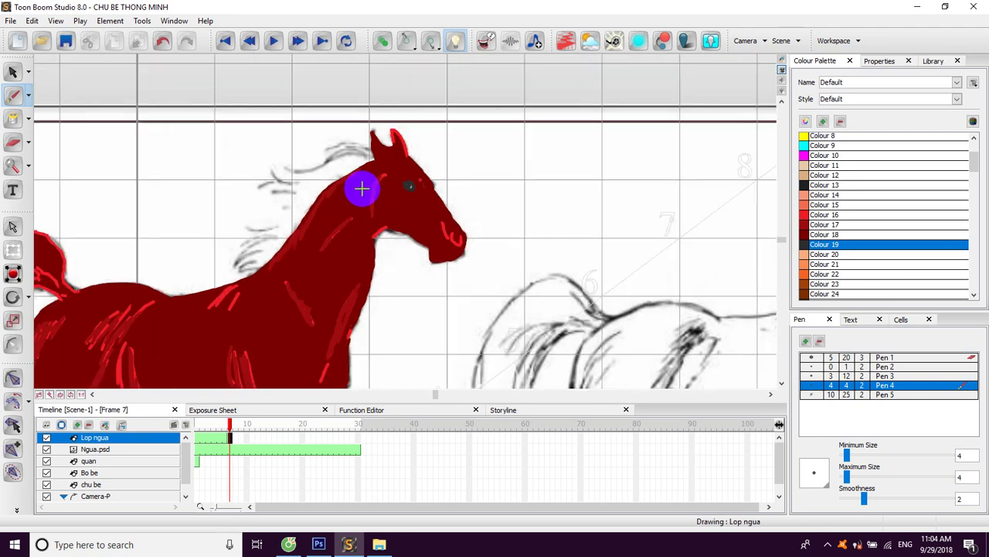
pyautogui.click(224, 437)
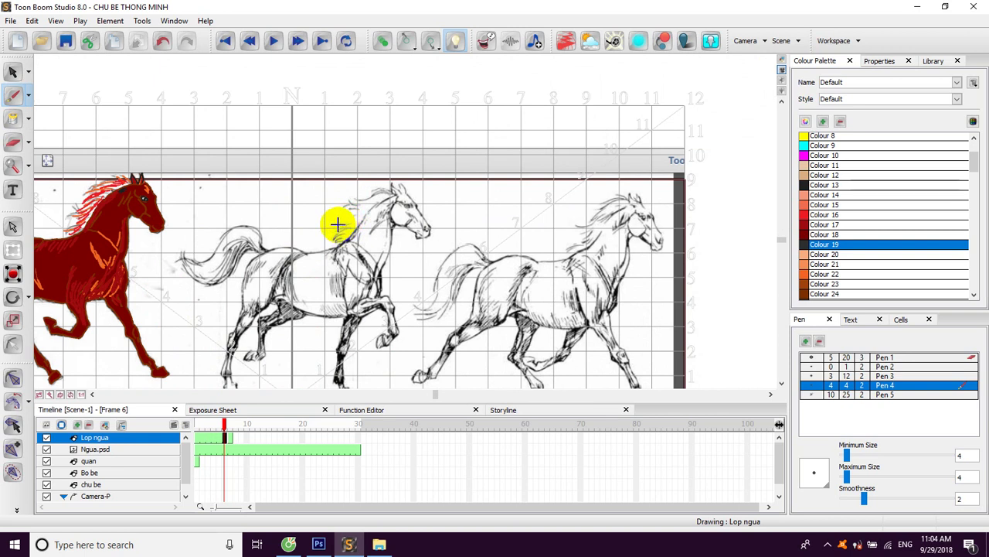
pyautogui.click(13, 71)
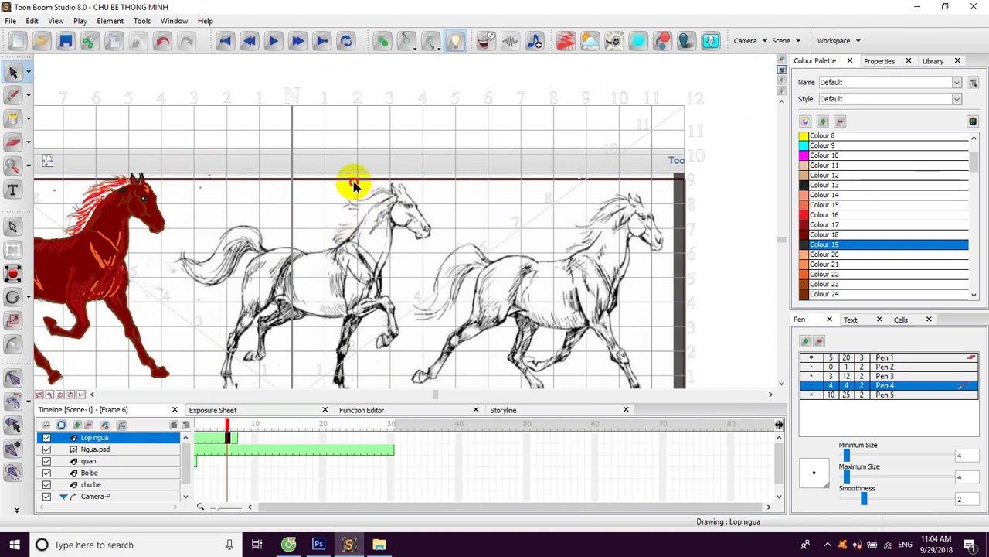
pyautogui.scroll(5, 354, 186)
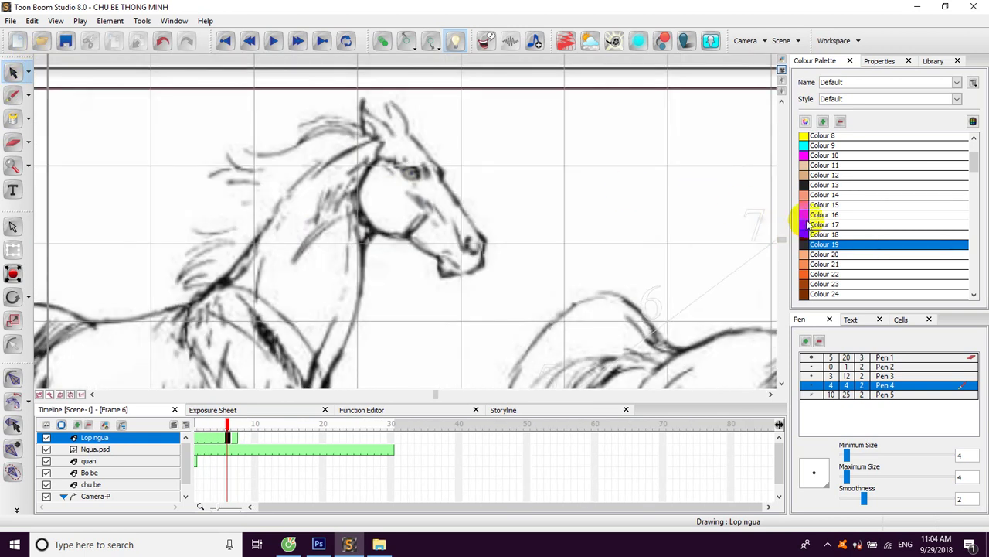
pyautogui.click(807, 215)
pyautogui.click(12, 97)
pyautogui.moveTo(354, 131); pyautogui.dragTo(251, 151)
pyautogui.moveTo(309, 159)
pyautogui.mouseDown()
pyautogui.moveTo(241, 161)
pyautogui.moveTo(214, 224)
pyautogui.mouseUp()
pyautogui.moveTo(246, 232); pyautogui.dragTo(208, 244)
pyautogui.moveTo(226, 256)
pyautogui.mouseDown()
pyautogui.moveTo(193, 262)
pyautogui.moveTo(190, 284)
pyautogui.moveTo(217, 265)
pyautogui.mouseUp()
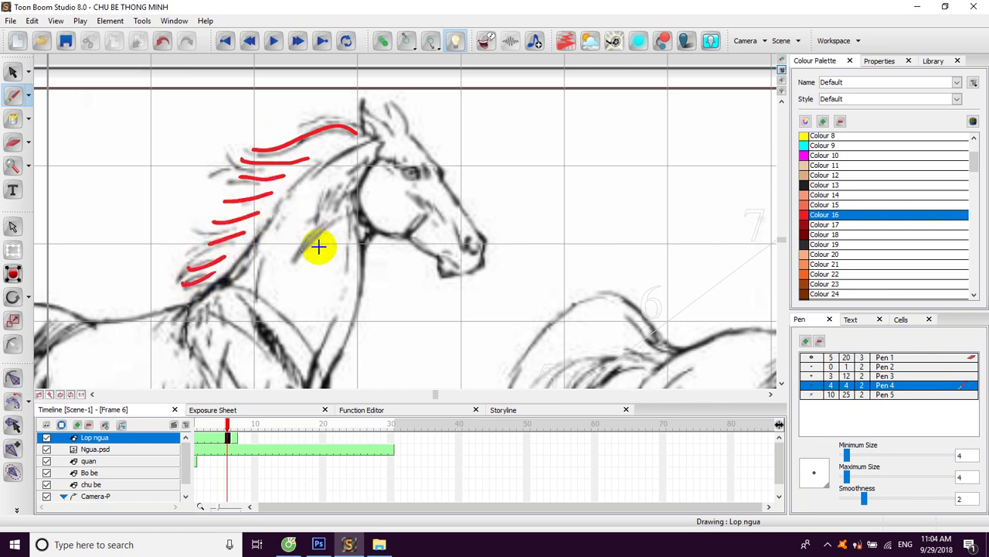
# - Brush mane strokes in Colour 16 along the horse's neck in frame 7, from the ears down to the shoulders
pyautogui.click(234, 426)
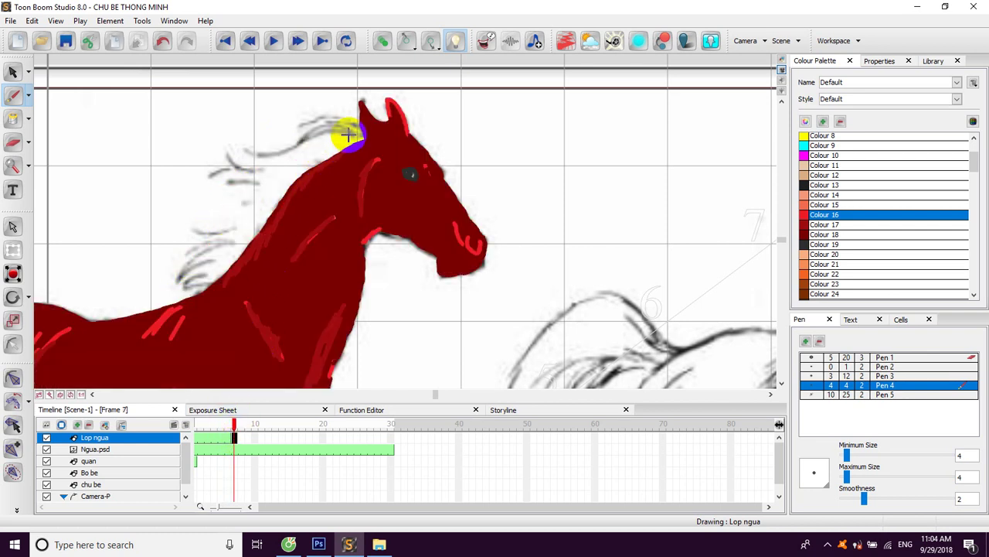
pyautogui.moveTo(348, 132)
pyautogui.mouseDown()
pyautogui.moveTo(299, 139)
pyautogui.moveTo(271, 151)
pyautogui.mouseUp()
pyautogui.moveTo(296, 164)
pyautogui.mouseDown()
pyautogui.moveTo(281, 183)
pyautogui.moveTo(252, 172)
pyautogui.mouseUp()
pyautogui.moveTo(283, 184); pyautogui.dragTo(239, 191)
pyautogui.moveTo(261, 207)
pyautogui.mouseDown()
pyautogui.moveTo(242, 230)
pyautogui.moveTo(206, 244)
pyautogui.mouseUp()
pyautogui.moveTo(225, 258); pyautogui.dragTo(197, 262)
pyautogui.moveTo(348, 126)
pyautogui.mouseDown()
pyautogui.moveTo(307, 129)
pyautogui.moveTo(323, 157)
pyautogui.moveTo(242, 175)
pyautogui.mouseUp()
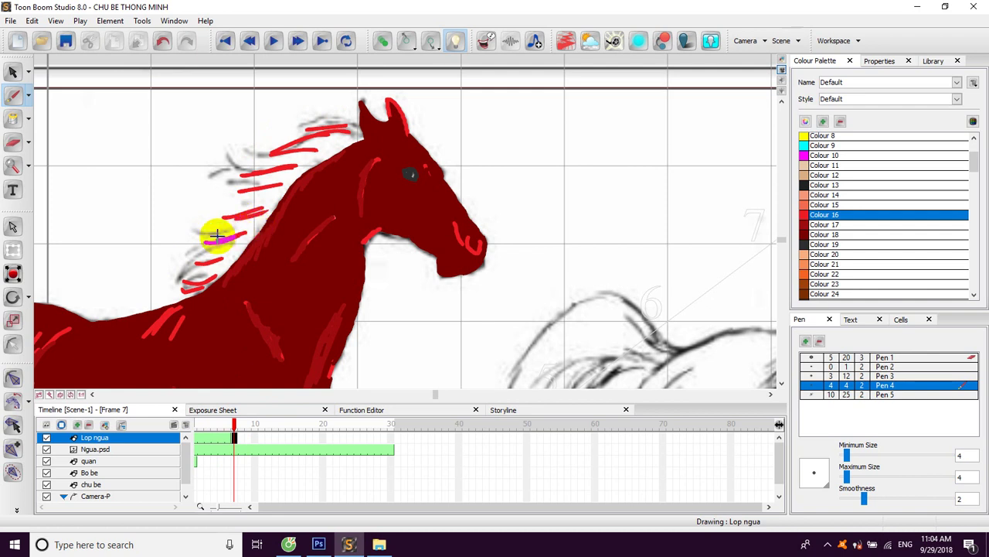
pyautogui.moveTo(326, 158); pyautogui.dragTo(274, 177)
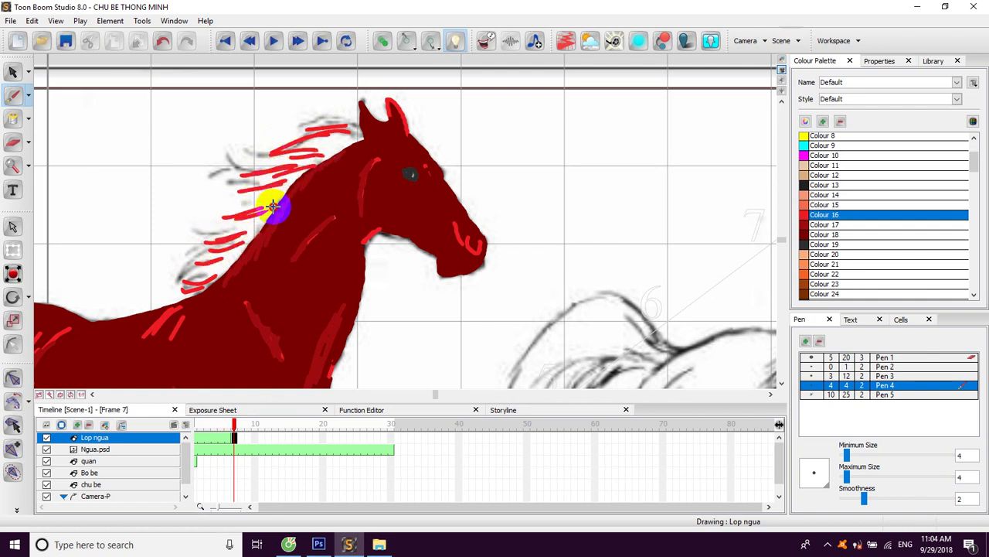
pyautogui.moveTo(253, 229); pyautogui.dragTo(207, 247)
pyautogui.moveTo(231, 257); pyautogui.dragTo(208, 263)
pyautogui.click(338, 145)
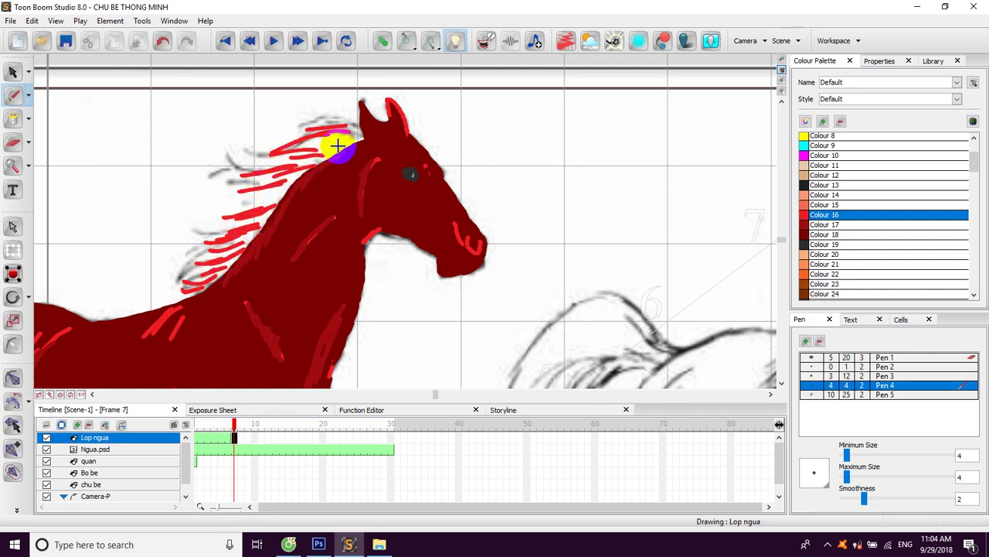
pyautogui.moveTo(318, 143); pyautogui.dragTo(354, 134)
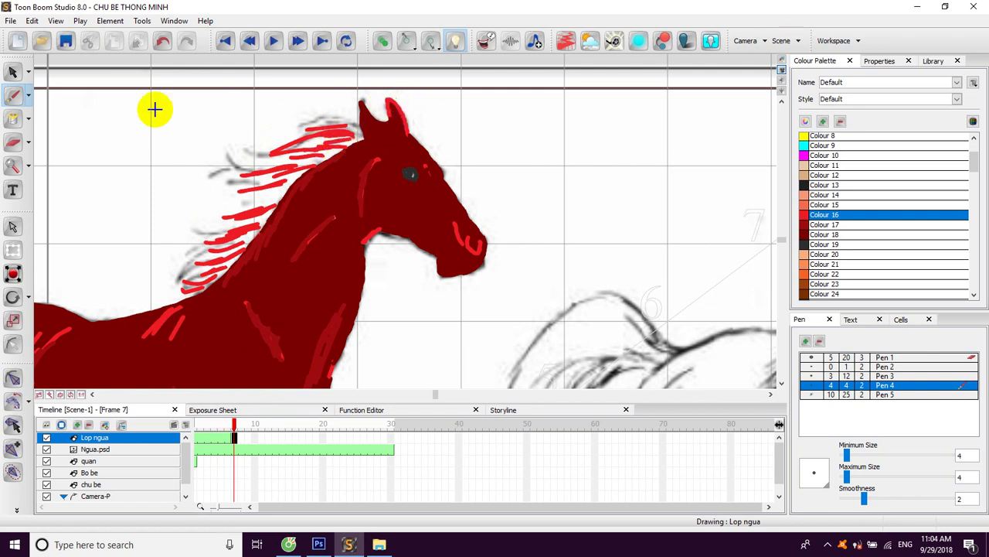
# - Recolour the bright red line on the horse's front ear with Colour 18 using the paint bucket
pyautogui.click(12, 117)
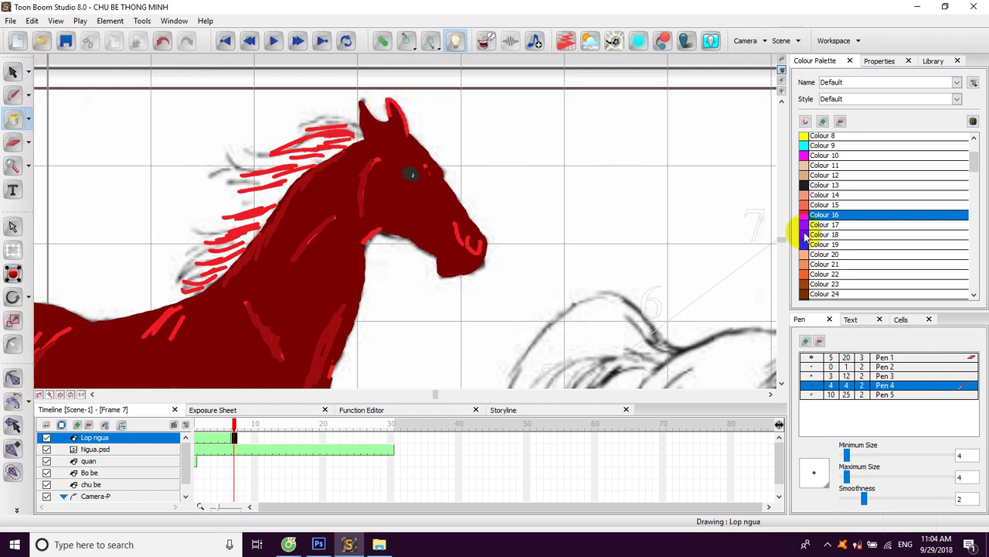
pyautogui.click(803, 234)
pyautogui.click(409, 116)
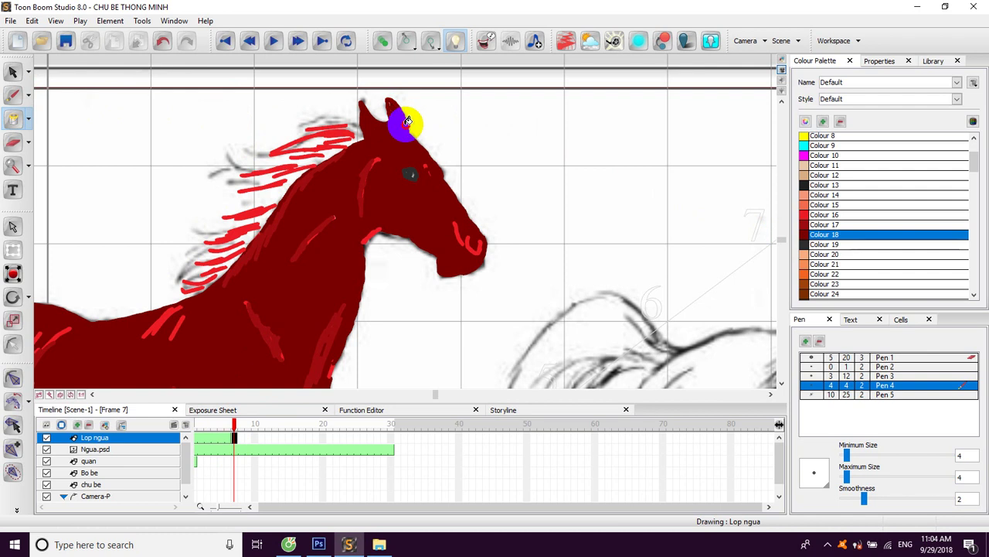
# - Add dark mane strokes in Colour 18 among the red ones along the horse's neck in frame 7
pyautogui.click(14, 94)
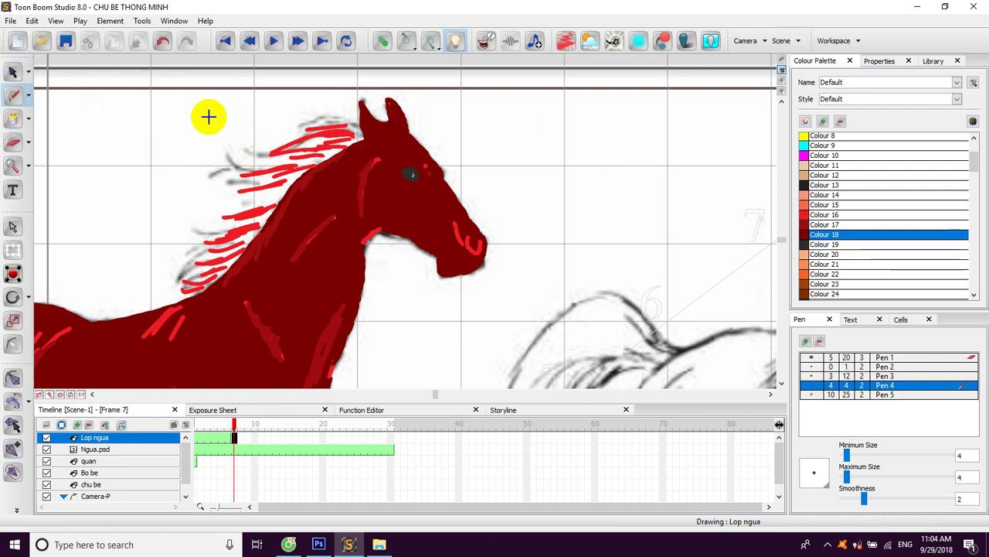
pyautogui.moveTo(362, 138)
pyautogui.mouseDown()
pyautogui.moveTo(338, 111)
pyautogui.moveTo(354, 122)
pyautogui.moveTo(335, 118)
pyautogui.moveTo(341, 144)
pyautogui.moveTo(287, 161)
pyautogui.mouseUp()
pyautogui.moveTo(255, 230); pyautogui.dragTo(220, 242)
pyautogui.moveTo(252, 238)
pyautogui.mouseDown()
pyautogui.moveTo(205, 258)
pyautogui.moveTo(193, 282)
pyautogui.mouseUp()
pyautogui.moveTo(281, 235); pyautogui.dragTo(316, 193)
# - Extend the exposure of the frame 7 drawing on the Lop ngua layer to frame 13
pyautogui.scroll(-5, 303, 209)
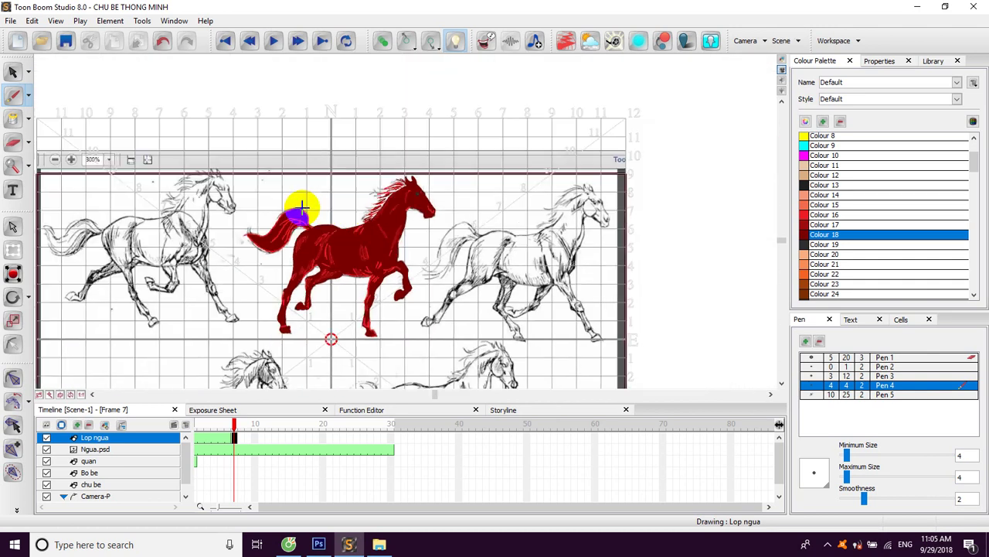
pyautogui.moveTo(411, 275); pyautogui.dragTo(412, 212)
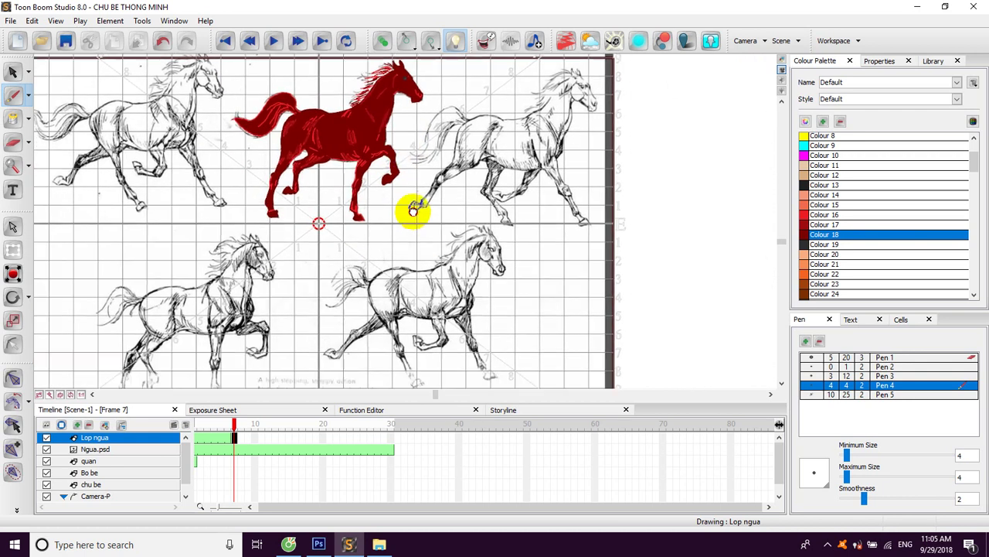
pyautogui.moveTo(473, 247); pyautogui.dragTo(431, 224)
pyautogui.click(250, 451)
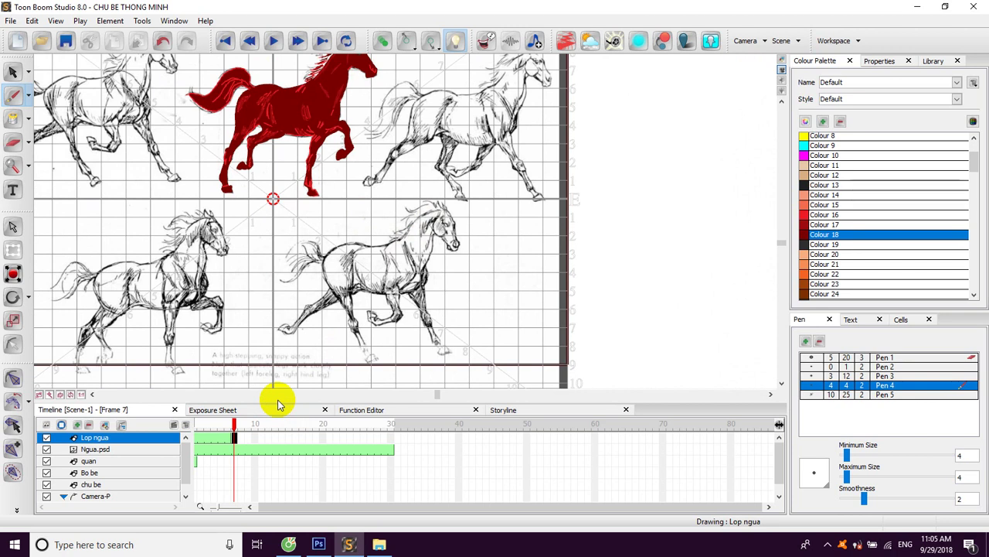
pyautogui.click(276, 439)
pyautogui.rightClick(276, 439)
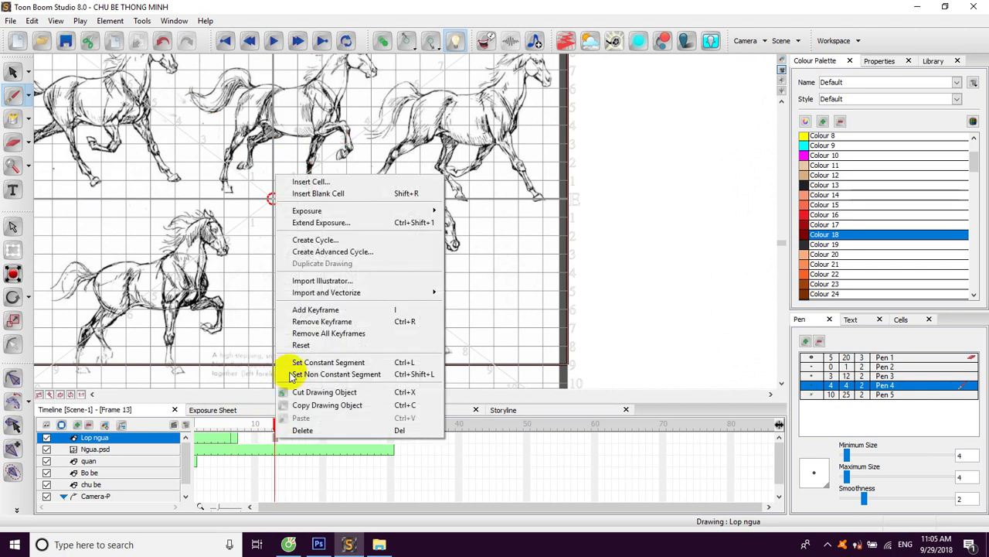
pyautogui.click(287, 218)
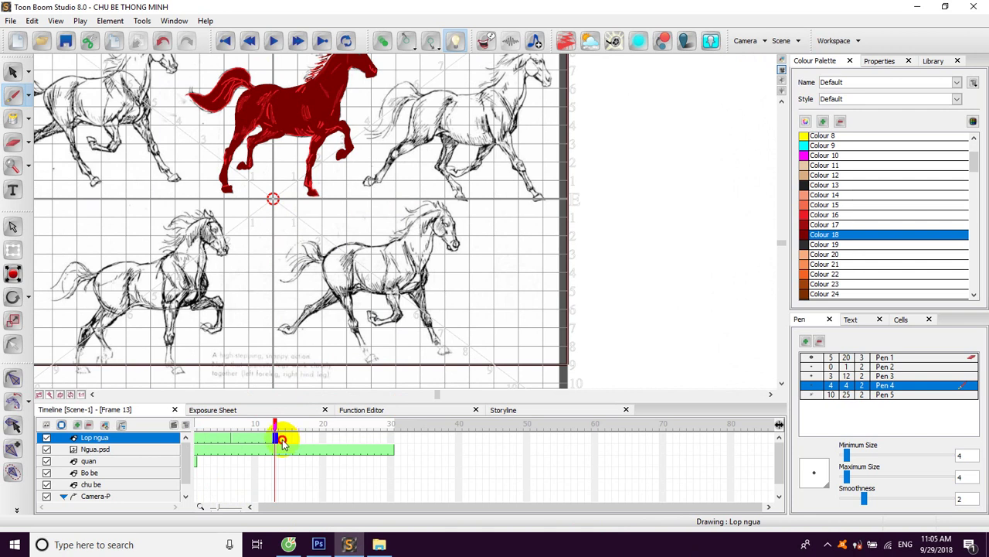
# - Insert one named cell at frame 14 of the Lop ngua layer, using the Before option
pyautogui.rightClick(283, 442)
pyautogui.click(347, 184)
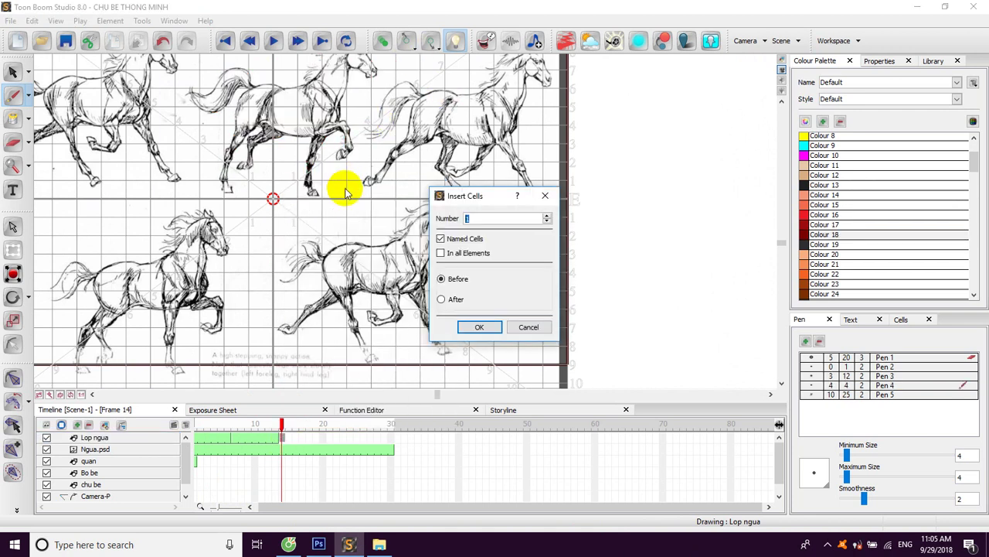
pyautogui.click(476, 328)
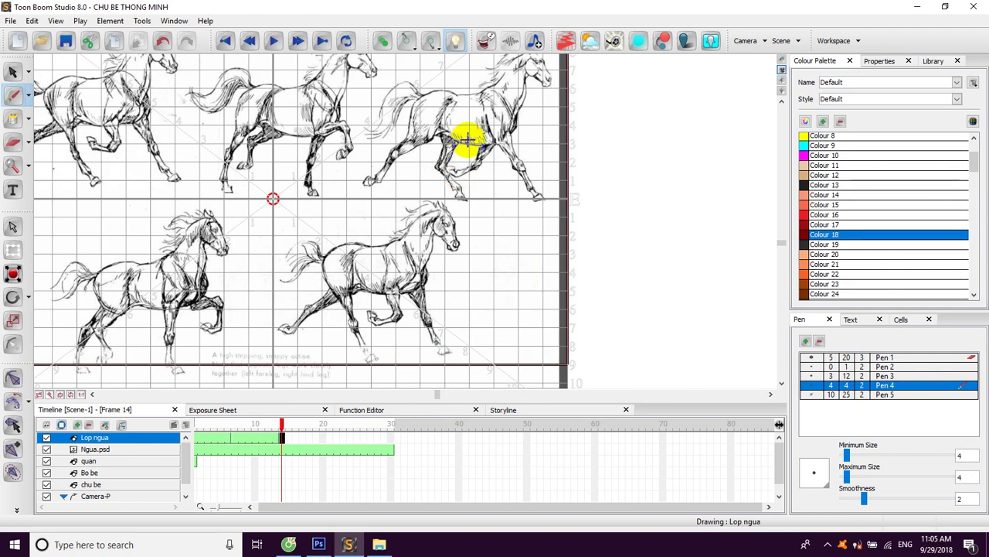
# - Trace the upper-right running horse's back, neck crest and ear outline in Colour 18 with Pen 4 on frame 14
pyautogui.moveTo(424, 130)
pyautogui.mouseDown()
pyautogui.moveTo(457, 242)
pyautogui.moveTo(470, 189)
pyautogui.mouseUp()
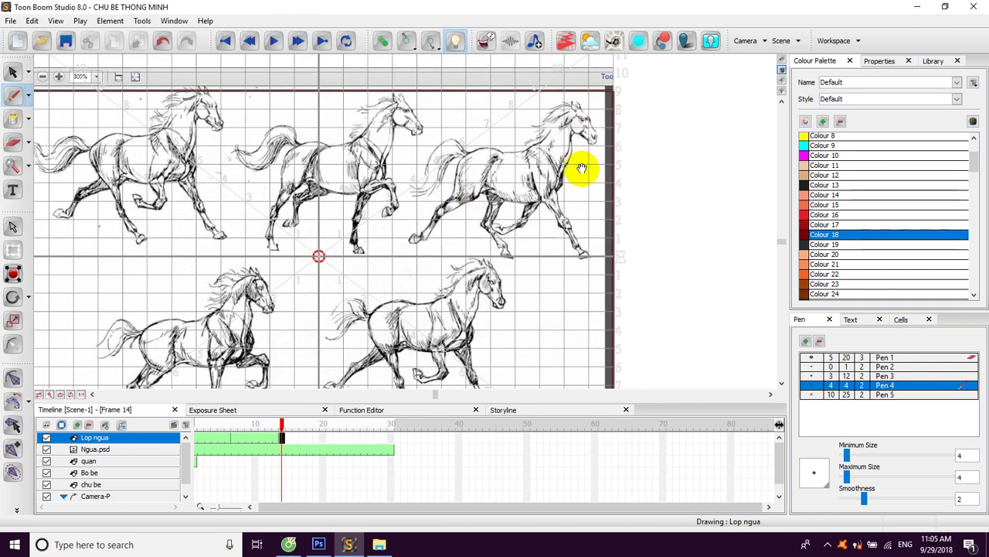
pyautogui.moveTo(440, 285); pyautogui.dragTo(476, 200)
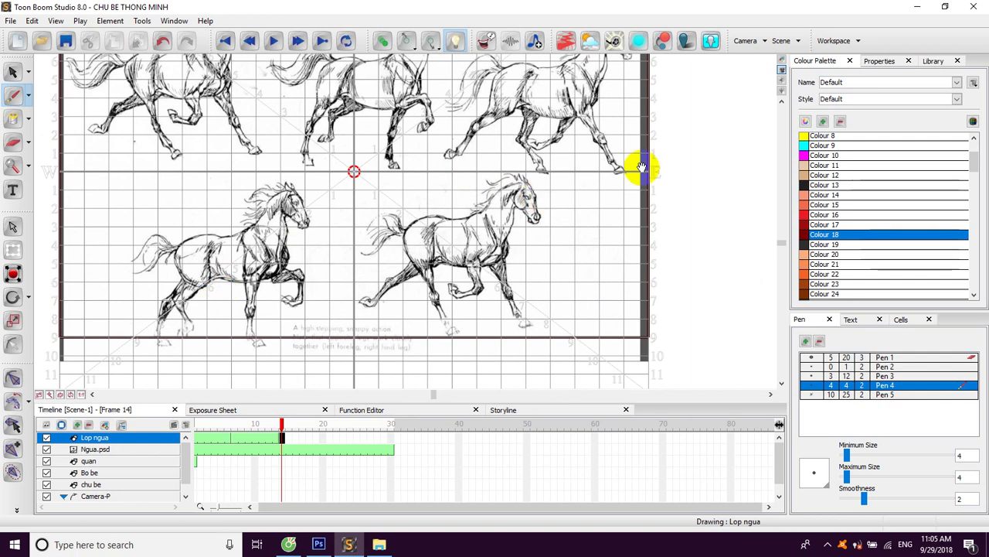
pyautogui.moveTo(504, 268); pyautogui.dragTo(470, 301)
pyautogui.moveTo(512, 229); pyautogui.dragTo(473, 268)
pyautogui.moveTo(513, 189); pyautogui.dragTo(488, 214)
pyautogui.scroll(5, 486, 210)
pyautogui.moveTo(599, 140); pyautogui.dragTo(497, 223)
pyautogui.moveTo(477, 183); pyautogui.dragTo(444, 232)
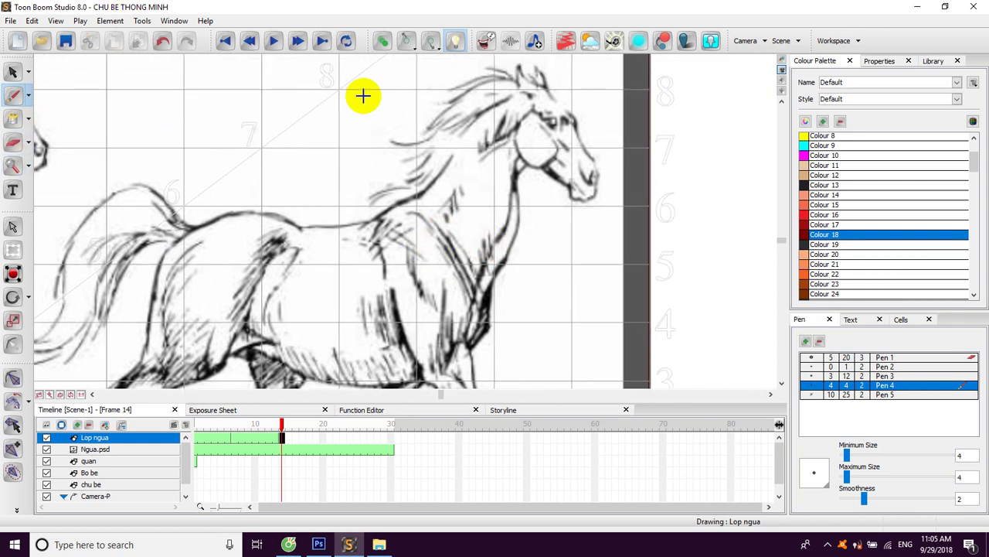
pyautogui.click(12, 72)
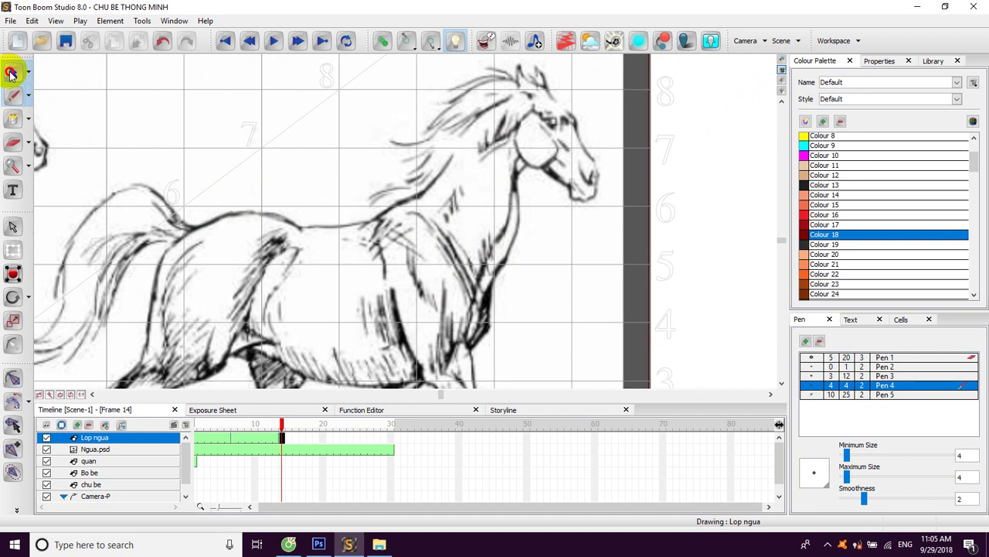
pyautogui.scroll(1, 346, 177)
pyautogui.scroll(4, 345, 177)
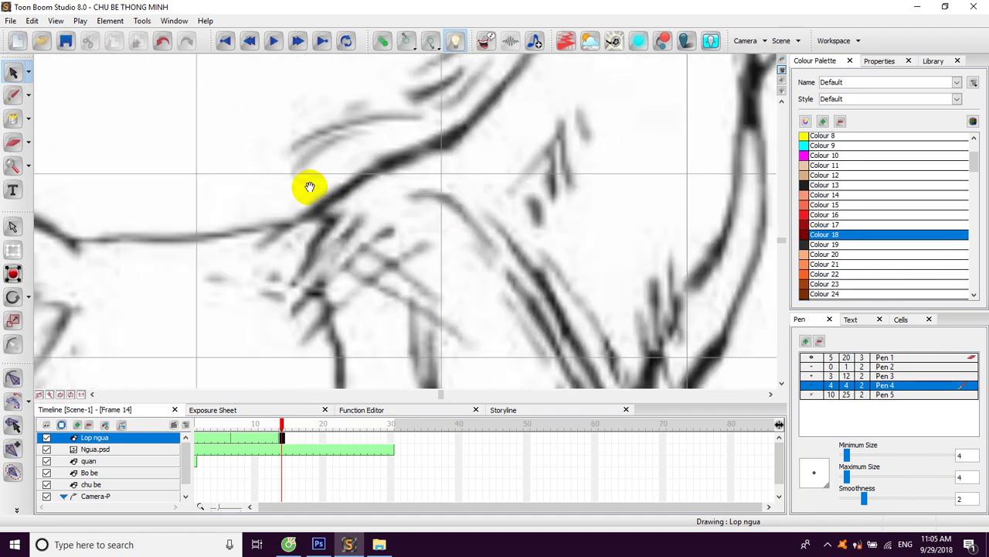
pyautogui.click(14, 96)
pyautogui.moveTo(146, 221); pyautogui.dragTo(359, 205)
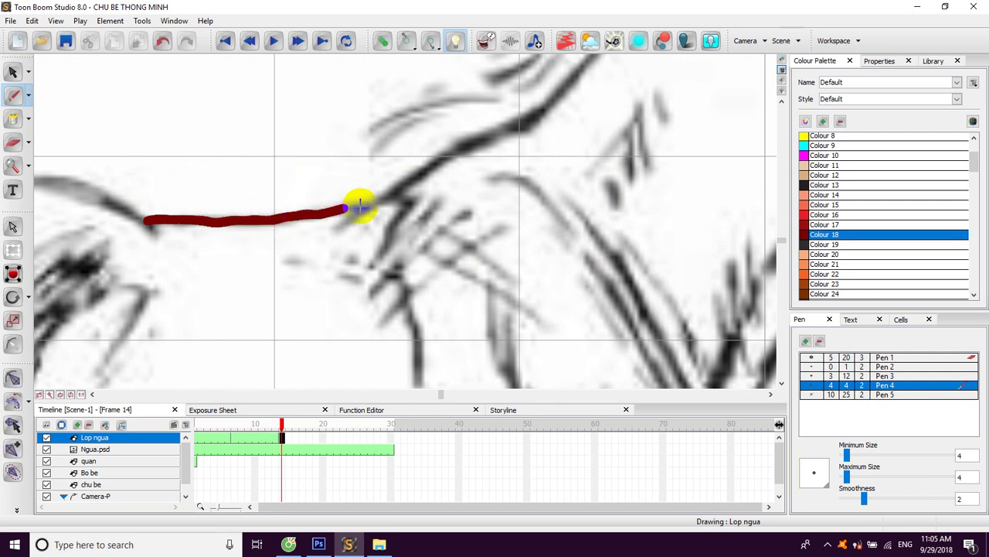
pyautogui.moveTo(491, 151)
pyautogui.mouseDown()
pyautogui.moveTo(371, 198)
pyautogui.moveTo(336, 228)
pyautogui.mouseUp()
pyautogui.moveTo(257, 253)
pyautogui.mouseDown()
pyautogui.moveTo(382, 190)
pyautogui.moveTo(309, 248)
pyautogui.moveTo(363, 184)
pyautogui.moveTo(325, 240)
pyautogui.moveTo(314, 231)
pyautogui.moveTo(294, 257)
pyautogui.moveTo(255, 277)
pyautogui.moveTo(334, 145)
pyautogui.moveTo(405, 106)
pyautogui.moveTo(321, 169)
pyautogui.moveTo(278, 186)
pyautogui.moveTo(380, 132)
pyautogui.moveTo(395, 111)
pyautogui.moveTo(325, 182)
pyautogui.moveTo(328, 134)
pyautogui.mouseUp()
pyautogui.moveTo(338, 99)
pyautogui.mouseDown()
pyautogui.moveTo(369, 144)
pyautogui.moveTo(391, 110)
pyautogui.moveTo(423, 155)
pyautogui.moveTo(339, 150)
pyautogui.moveTo(374, 147)
pyautogui.moveTo(314, 193)
pyautogui.mouseUp()
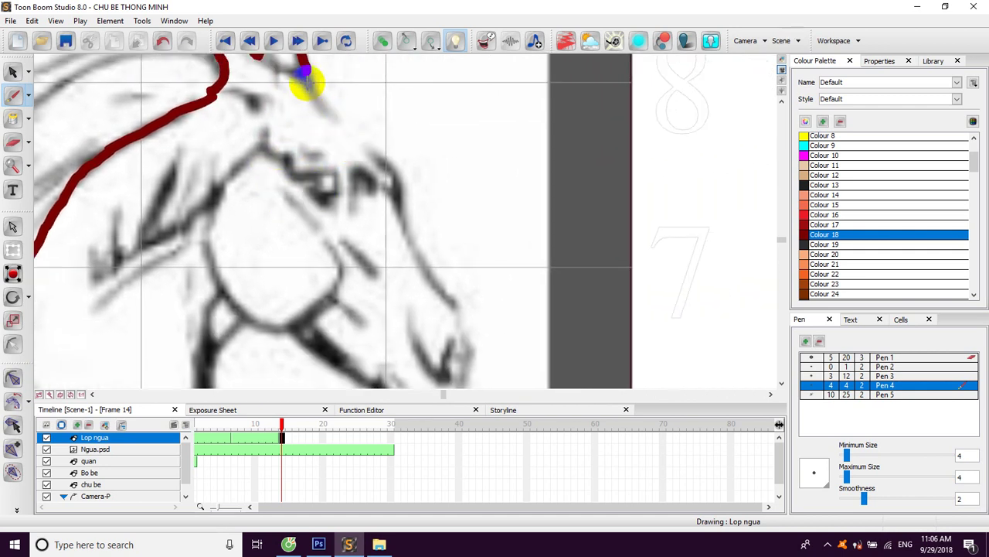
# - Trace the horse's forehead, nose, muzzle, mouth line and lower jaw in Colour 18
pyautogui.moveTo(301, 70); pyautogui.dragTo(367, 136)
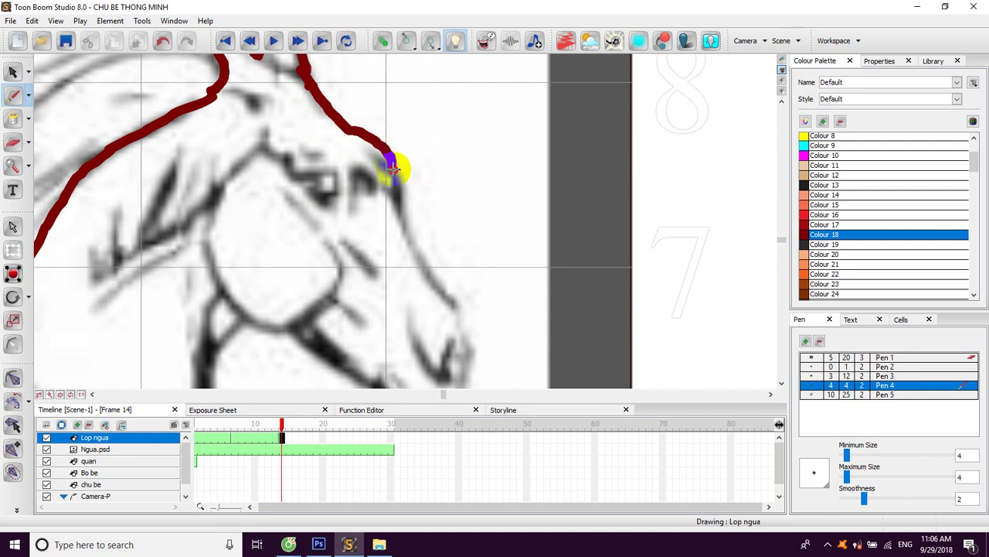
pyautogui.moveTo(402, 207); pyautogui.dragTo(385, 196)
pyautogui.moveTo(359, 161)
pyautogui.mouseDown()
pyautogui.moveTo(415, 266)
pyautogui.moveTo(399, 255)
pyautogui.moveTo(388, 322)
pyautogui.moveTo(358, 343)
pyautogui.moveTo(320, 330)
pyautogui.mouseUp()
pyautogui.moveTo(314, 302); pyautogui.dragTo(322, 332)
pyautogui.moveTo(289, 256)
pyautogui.mouseDown()
pyautogui.moveTo(333, 275)
pyautogui.moveTo(275, 261)
pyautogui.moveTo(358, 312)
pyautogui.mouseUp()
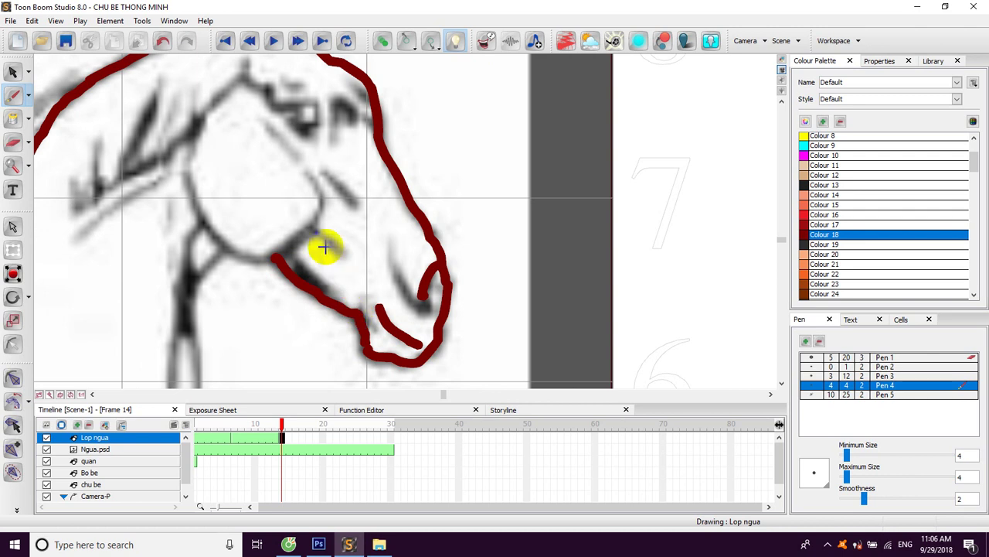
pyautogui.moveTo(253, 211); pyautogui.dragTo(296, 262)
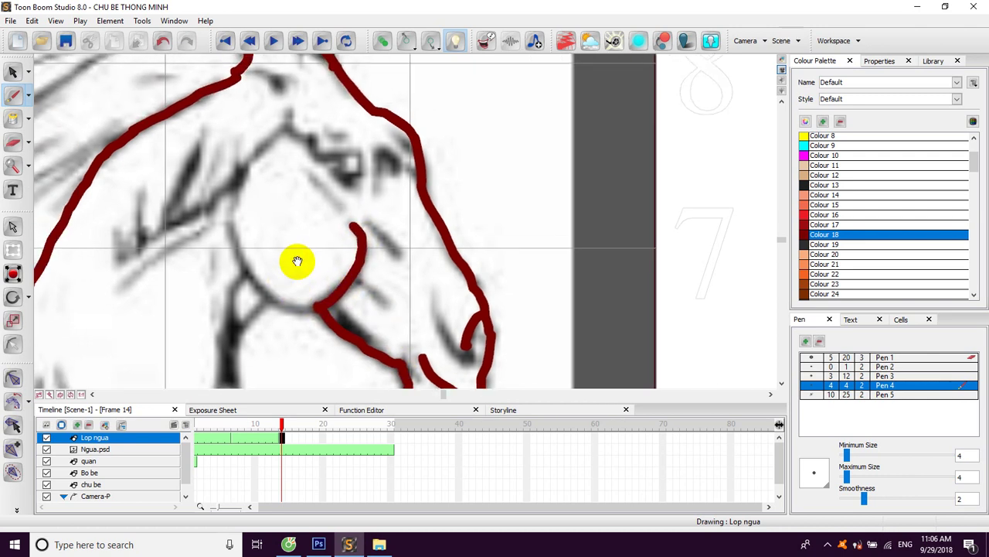
# - Outline the horse's round cheek and draw the eye details in Colour 17
pyautogui.click(812, 224)
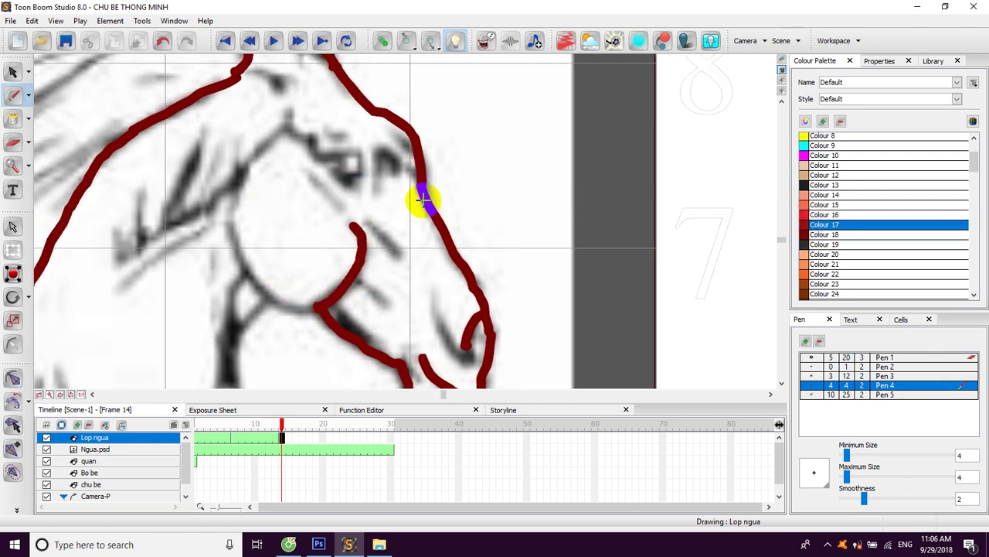
pyautogui.moveTo(360, 244)
pyautogui.mouseDown()
pyautogui.moveTo(329, 296)
pyautogui.moveTo(308, 310)
pyautogui.mouseUp()
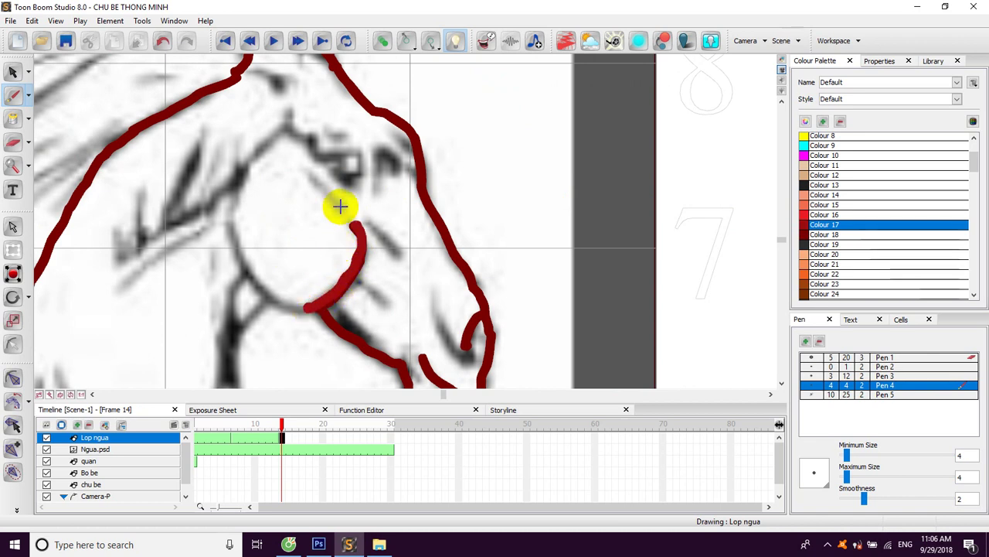
pyautogui.moveTo(235, 182)
pyautogui.mouseDown()
pyautogui.moveTo(247, 258)
pyautogui.moveTo(286, 305)
pyautogui.moveTo(342, 234)
pyautogui.mouseUp()
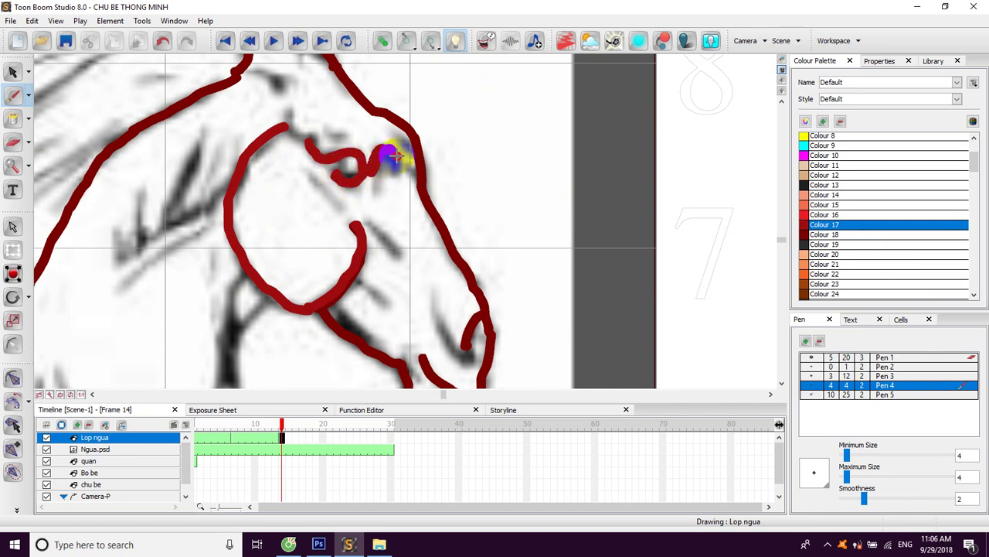
pyautogui.moveTo(304, 133); pyautogui.dragTo(359, 163)
pyautogui.moveTo(325, 112); pyautogui.dragTo(327, 113)
pyautogui.moveTo(258, 179); pyautogui.dragTo(246, 193)
# - Trace the throat and chest lines in Colour 17, down to the top of the extended foreleg
pyautogui.moveTo(173, 293)
pyautogui.mouseDown()
pyautogui.moveTo(268, 227)
pyautogui.moveTo(284, 241)
pyautogui.moveTo(270, 216)
pyautogui.moveTo(339, 173)
pyautogui.mouseUp()
pyautogui.moveTo(359, 247)
pyautogui.mouseDown()
pyautogui.moveTo(395, 172)
pyautogui.moveTo(381, 240)
pyautogui.moveTo(403, 161)
pyautogui.mouseUp()
pyautogui.moveTo(431, 107)
pyautogui.mouseDown()
pyautogui.moveTo(405, 126)
pyautogui.moveTo(388, 178)
pyautogui.moveTo(436, 109)
pyautogui.moveTo(433, 98)
pyautogui.moveTo(409, 211)
pyautogui.moveTo(363, 290)
pyautogui.moveTo(447, 134)
pyautogui.moveTo(440, 230)
pyautogui.moveTo(402, 324)
pyautogui.mouseUp()
pyautogui.moveTo(470, 209)
pyautogui.mouseDown()
pyautogui.moveTo(475, 198)
pyautogui.moveTo(411, 325)
pyautogui.mouseUp()
pyautogui.moveTo(437, 258); pyautogui.dragTo(428, 253)
pyautogui.moveTo(426, 183)
pyautogui.mouseDown()
pyautogui.moveTo(389, 281)
pyautogui.moveTo(440, 160)
pyautogui.moveTo(442, 298)
pyautogui.mouseUp()
pyautogui.moveTo(403, 352); pyautogui.dragTo(434, 170)
pyautogui.moveTo(393, 212)
pyautogui.mouseDown()
pyautogui.moveTo(309, 154)
pyautogui.moveTo(248, 182)
pyautogui.mouseUp()
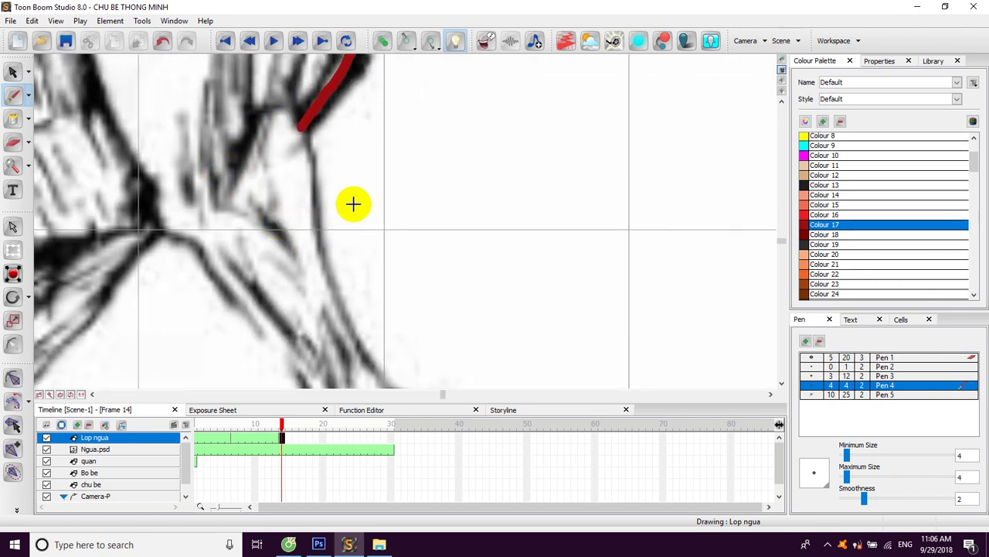
# - Trace the front edge of the extended foreleg in Colour 17 from the chest past the knee to the fetlock
pyautogui.press('c')
pyautogui.press('c')
pyautogui.press('c')
pyautogui.moveTo(442, 196); pyautogui.dragTo(304, 178)
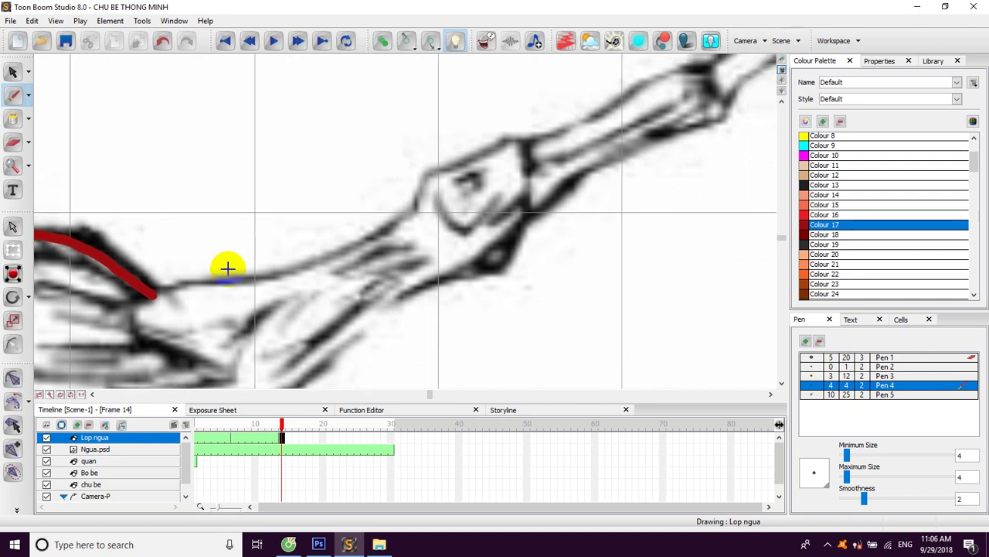
pyautogui.moveTo(153, 290); pyautogui.dragTo(344, 250)
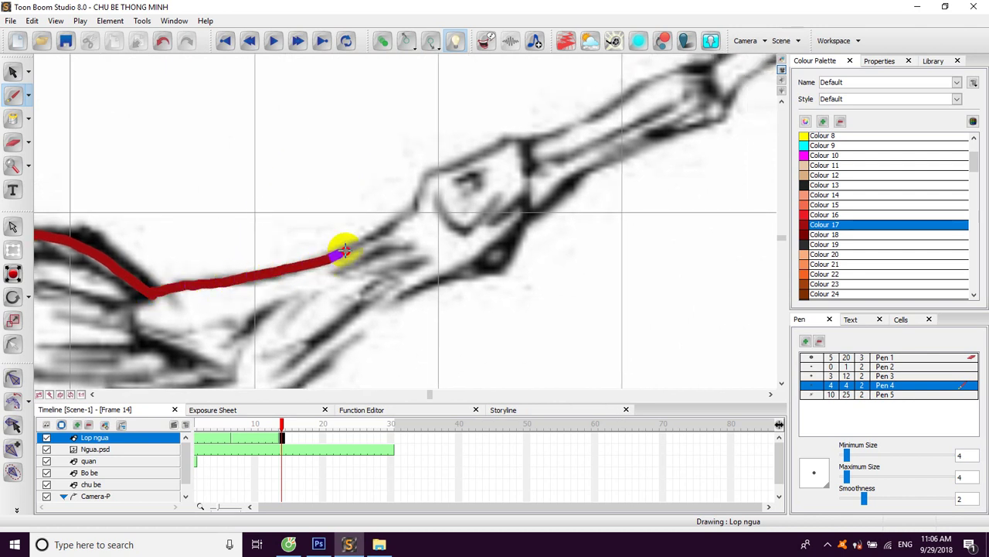
pyautogui.moveTo(401, 220); pyautogui.dragTo(412, 213)
pyautogui.moveTo(425, 200)
pyautogui.mouseDown()
pyautogui.moveTo(321, 249)
pyautogui.moveTo(350, 204)
pyautogui.moveTo(443, 178)
pyautogui.moveTo(347, 222)
pyautogui.moveTo(384, 211)
pyautogui.moveTo(550, 126)
pyautogui.moveTo(450, 199)
pyautogui.mouseUp()
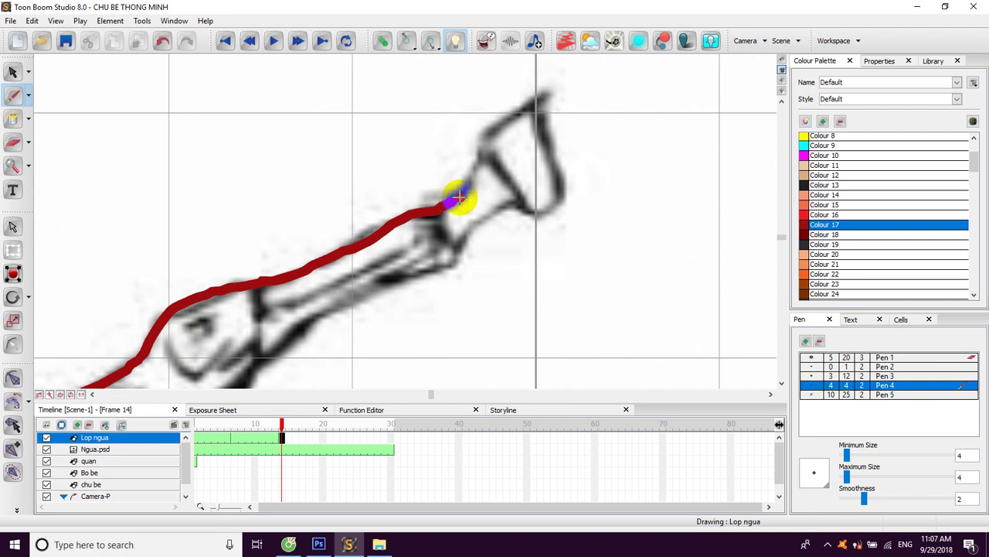
# - Outline the extended foreleg's hoof and trace the leg's back edge up to the belly in Colour 17
pyautogui.moveTo(481, 157)
pyautogui.mouseDown()
pyautogui.moveTo(507, 153)
pyautogui.moveTo(451, 188)
pyautogui.moveTo(431, 184)
pyautogui.moveTo(431, 170)
pyautogui.moveTo(491, 123)
pyautogui.moveTo(484, 149)
pyautogui.moveTo(506, 214)
pyautogui.moveTo(501, 235)
pyautogui.moveTo(485, 248)
pyautogui.moveTo(468, 240)
pyautogui.moveTo(427, 184)
pyautogui.mouseUp()
pyautogui.moveTo(453, 226)
pyautogui.mouseDown()
pyautogui.moveTo(494, 169)
pyautogui.moveTo(439, 219)
pyautogui.moveTo(483, 190)
pyautogui.mouseUp()
pyautogui.moveTo(423, 227)
pyautogui.mouseDown()
pyautogui.moveTo(320, 277)
pyautogui.moveTo(423, 220)
pyautogui.moveTo(372, 249)
pyautogui.moveTo(414, 206)
pyautogui.moveTo(360, 242)
pyautogui.moveTo(398, 203)
pyautogui.moveTo(281, 294)
pyautogui.moveTo(376, 208)
pyautogui.moveTo(309, 267)
pyautogui.moveTo(396, 170)
pyautogui.mouseUp()
pyautogui.moveTo(367, 202); pyautogui.dragTo(281, 159)
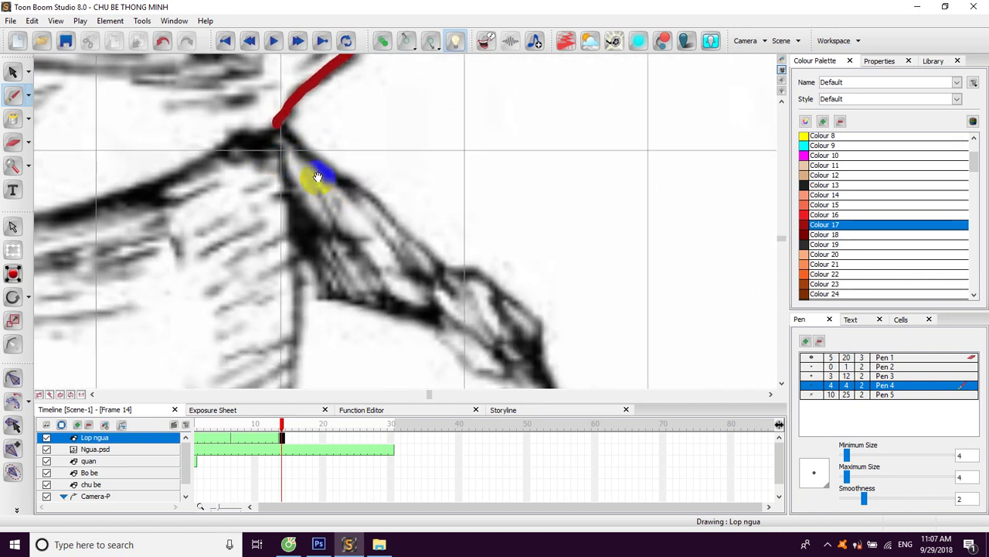
# - Trace both long edges of the bent foreleg in Colour 17, from the belly around the knee towards the hoof
pyautogui.press('c')
pyautogui.press('c')
pyautogui.moveTo(372, 161); pyautogui.dragTo(275, 156)
pyautogui.moveTo(164, 278); pyautogui.dragTo(376, 195)
pyautogui.moveTo(375, 195)
pyautogui.mouseDown()
pyautogui.moveTo(407, 189)
pyautogui.moveTo(271, 253)
pyautogui.moveTo(293, 225)
pyautogui.moveTo(381, 204)
pyautogui.moveTo(284, 200)
pyautogui.moveTo(268, 187)
pyautogui.moveTo(443, 208)
pyautogui.mouseUp()
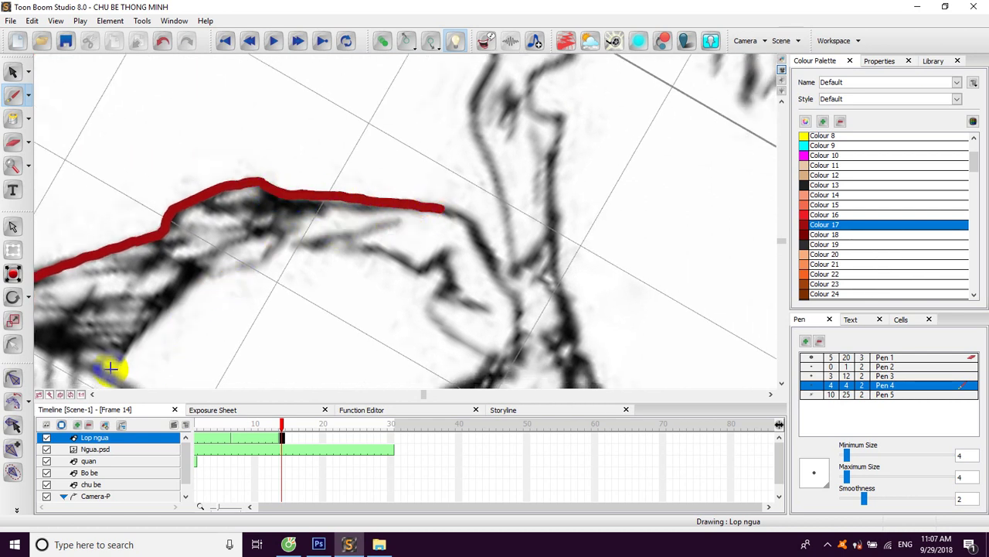
pyautogui.moveTo(152, 319)
pyautogui.mouseDown()
pyautogui.moveTo(209, 272)
pyautogui.moveTo(286, 244)
pyautogui.moveTo(229, 230)
pyautogui.moveTo(302, 225)
pyautogui.moveTo(352, 242)
pyautogui.mouseUp()
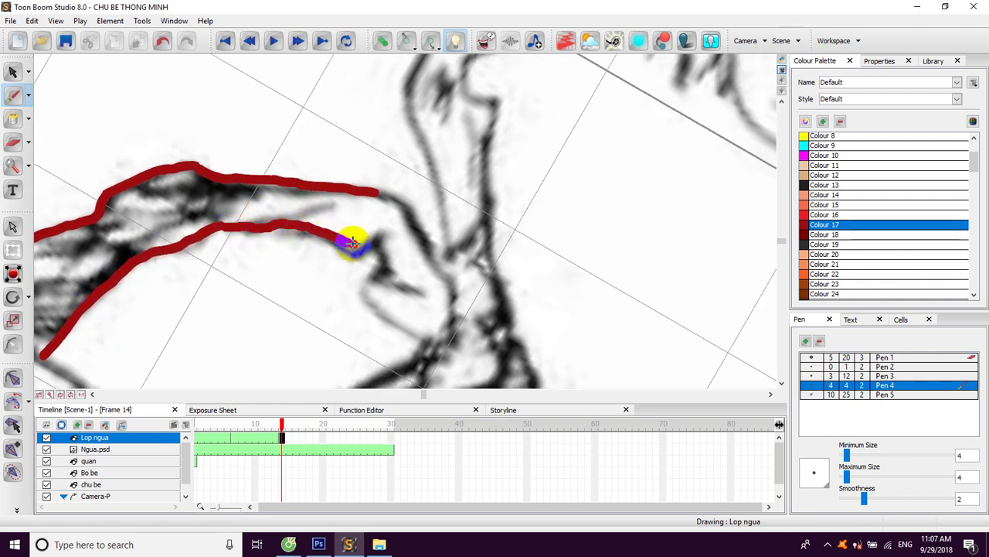
# - Trace the bent foreleg's fetlock and hoof outline in Colour 17, including the short crease line inside
pyautogui.moveTo(381, 271)
pyautogui.mouseDown()
pyautogui.moveTo(367, 294)
pyautogui.moveTo(361, 224)
pyautogui.mouseUp()
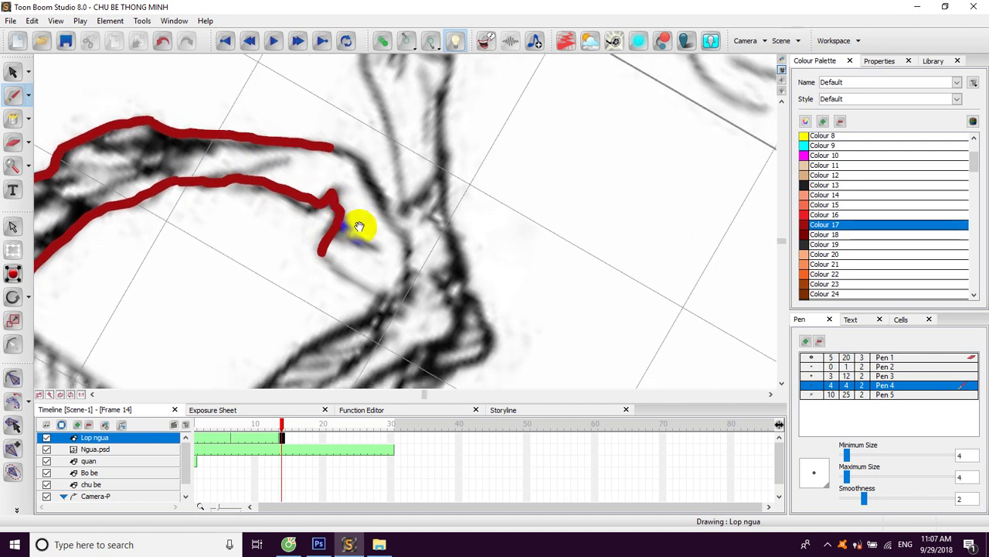
pyautogui.moveTo(321, 251); pyautogui.dragTo(371, 279)
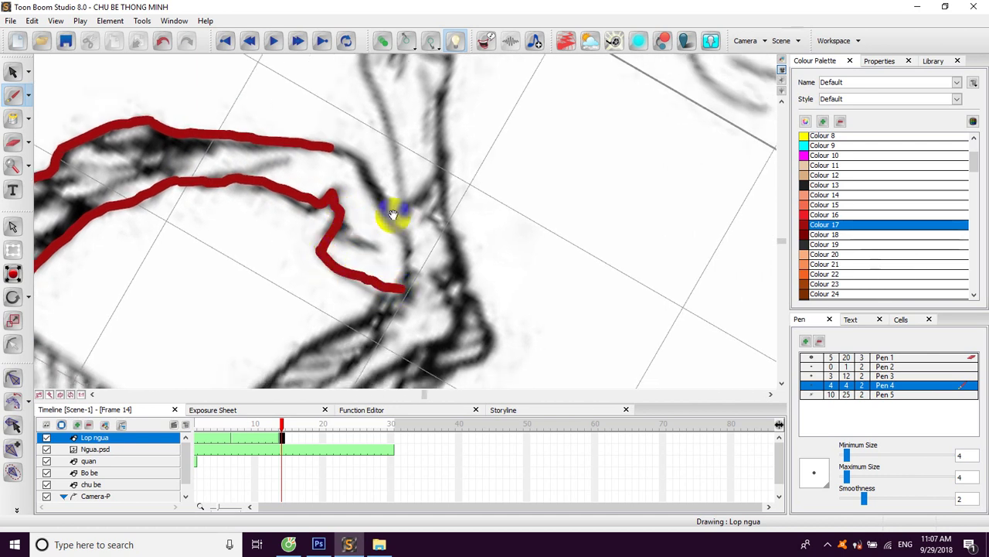
pyautogui.moveTo(329, 147)
pyautogui.mouseDown()
pyautogui.moveTo(367, 165)
pyautogui.moveTo(406, 258)
pyautogui.moveTo(389, 263)
pyautogui.mouseUp()
pyautogui.moveTo(341, 229); pyautogui.dragTo(376, 242)
# - Add thick Colour 17 shading strokes around the knee and upper part of the bent foreleg
pyautogui.moveTo(221, 181); pyautogui.dragTo(347, 183)
pyautogui.moveTo(285, 140)
pyautogui.mouseDown()
pyautogui.moveTo(320, 143)
pyautogui.moveTo(283, 164)
pyautogui.mouseUp()
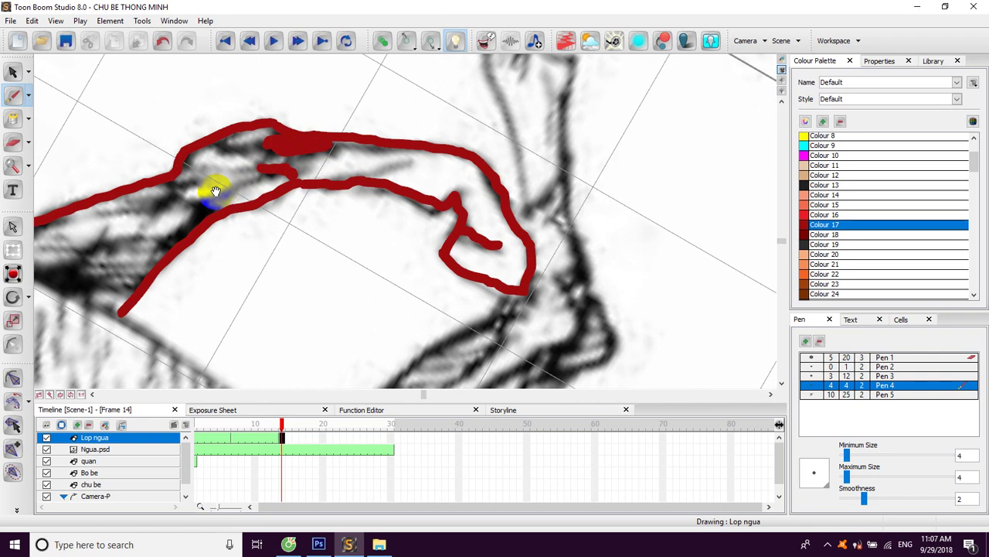
pyautogui.moveTo(215, 191); pyautogui.dragTo(277, 176)
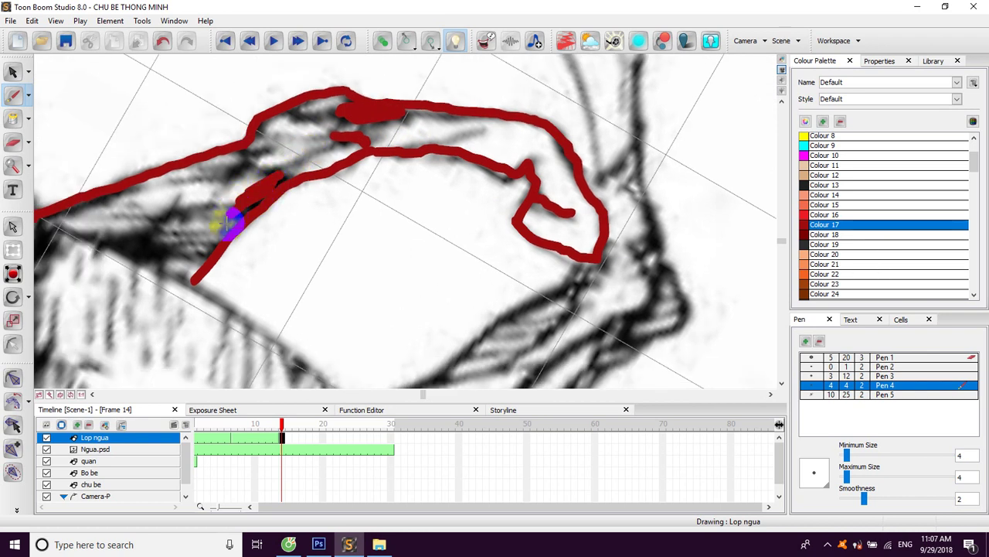
pyautogui.moveTo(238, 290); pyautogui.dragTo(286, 219)
# - Trace the belly line in Colour 17 from the bent foreleg to the hind leg tucked under the body
pyautogui.moveTo(226, 240); pyautogui.dragTo(193, 202)
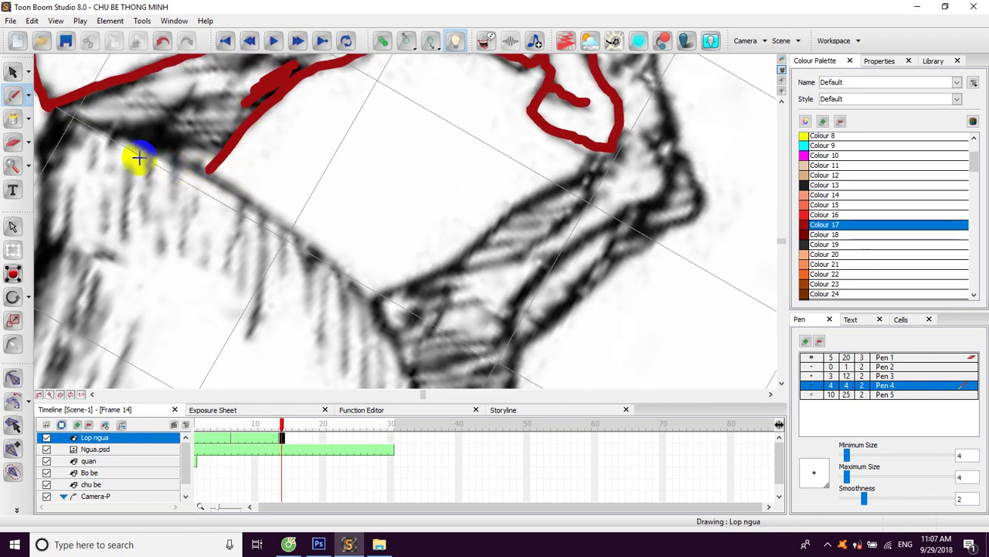
pyautogui.press('c')
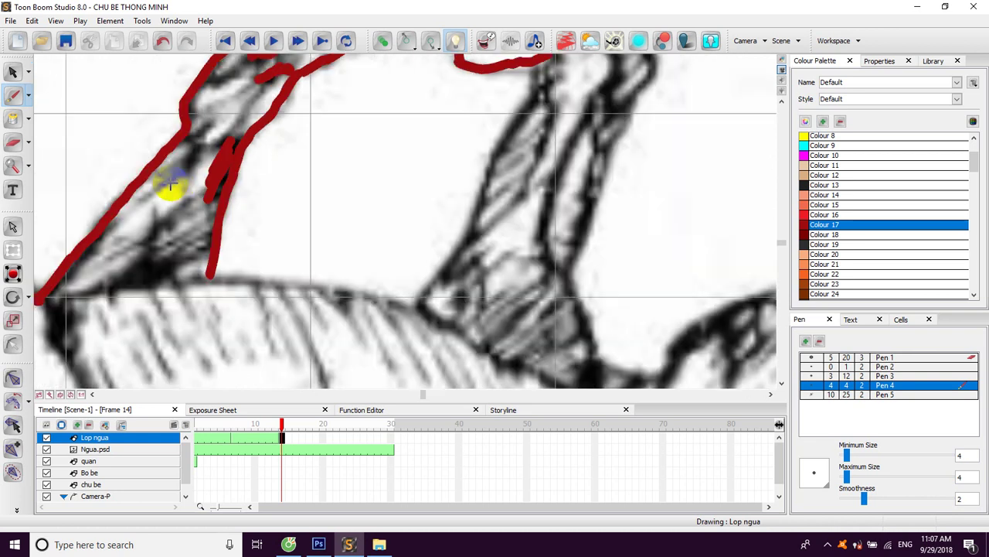
pyautogui.moveTo(250, 218); pyautogui.dragTo(279, 182)
pyautogui.moveTo(73, 264); pyautogui.dragTo(111, 248)
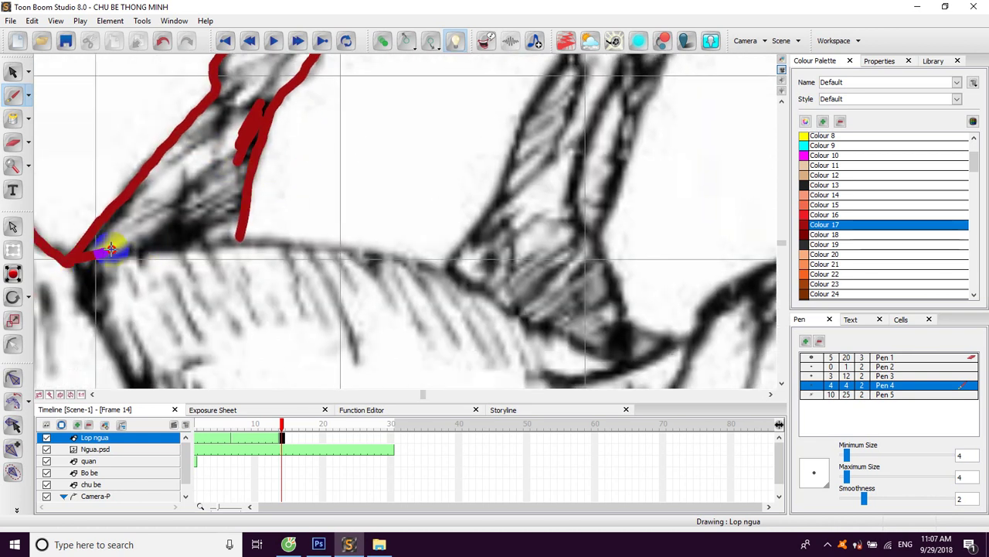
pyautogui.moveTo(307, 254); pyautogui.dragTo(218, 229)
pyautogui.moveTo(153, 218); pyautogui.dragTo(303, 232)
pyautogui.moveTo(362, 249)
pyautogui.mouseDown()
pyautogui.moveTo(353, 217)
pyautogui.moveTo(269, 180)
pyautogui.moveTo(323, 221)
pyautogui.mouseUp()
# - Trace both edges of the tucked hind leg in Colour 17 between the groin and the hock
pyautogui.moveTo(393, 183); pyautogui.dragTo(347, 269)
pyautogui.moveTo(203, 384); pyautogui.dragTo(318, 158)
pyautogui.moveTo(398, 133); pyautogui.dragTo(313, 329)
pyautogui.scroll(-2, 333, 267)
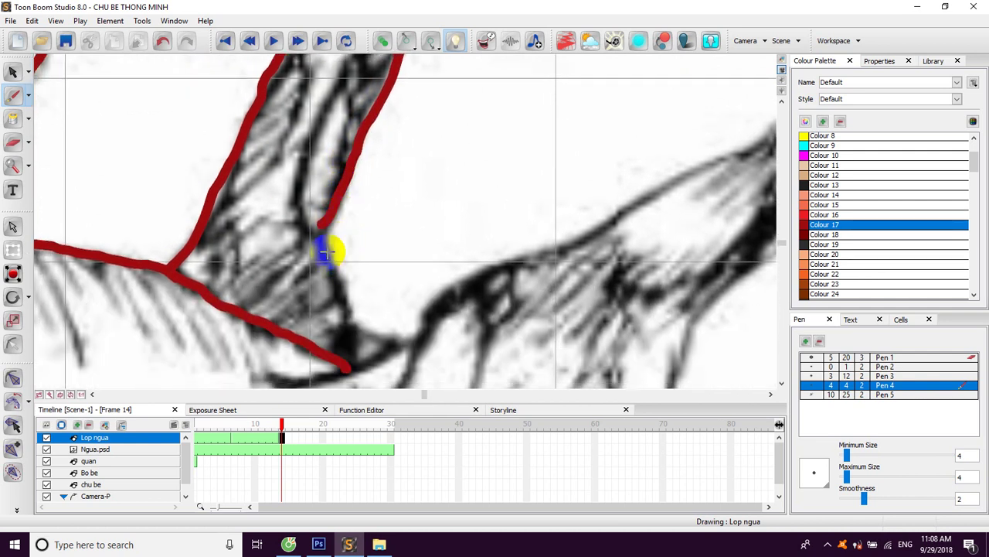
pyautogui.moveTo(333, 261)
pyautogui.mouseDown()
pyautogui.moveTo(349, 316)
pyautogui.moveTo(420, 335)
pyautogui.mouseUp()
pyautogui.moveTo(357, 184); pyautogui.dragTo(367, 288)
pyautogui.moveTo(344, 147); pyautogui.dragTo(378, 273)
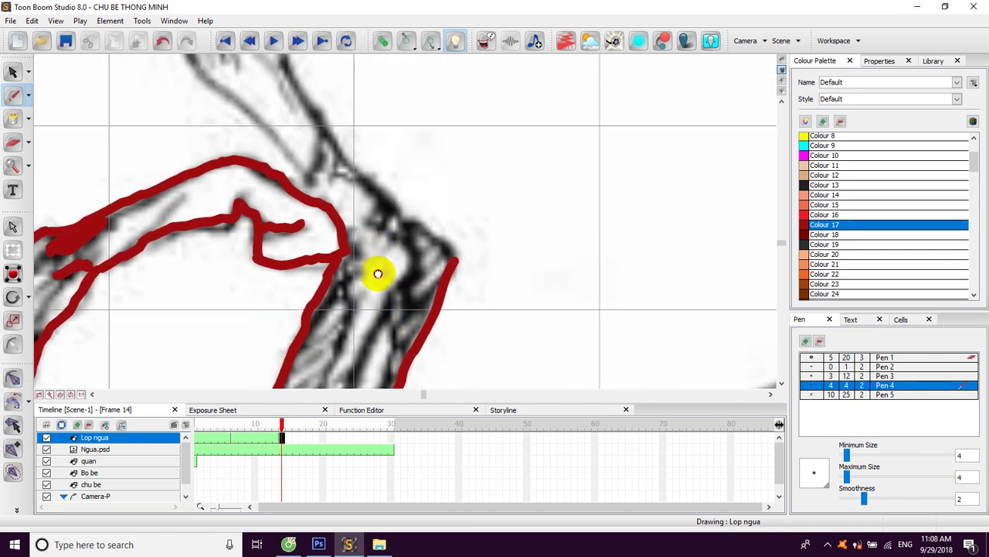
# - Outline the tucked hind leg's hock and trace both edges of its lower leg in Colour 17
pyautogui.scroll(2, 377, 273)
pyautogui.moveTo(362, 215); pyautogui.dragTo(420, 264)
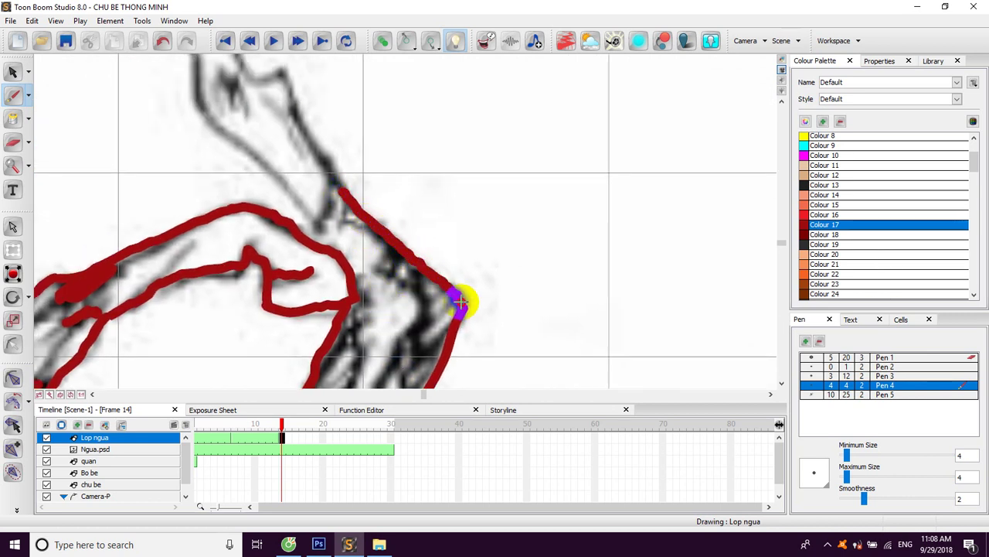
pyautogui.scroll(3, 383, 226)
pyautogui.moveTo(348, 176); pyautogui.dragTo(412, 277)
pyautogui.moveTo(279, 207); pyautogui.dragTo(388, 317)
pyautogui.moveTo(334, 157); pyautogui.dragTo(300, 135)
# - Trace the tucked hind leg's fetlock and hoof in Colour 17 to close the foot outline
pyautogui.scroll(3, 337, 228)
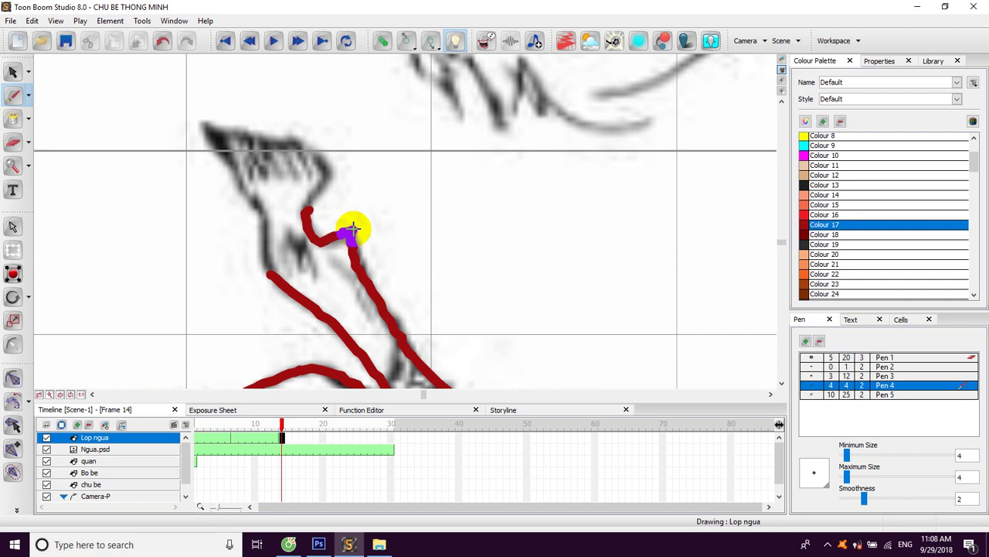
pyautogui.moveTo(309, 203); pyautogui.dragTo(319, 186)
pyautogui.moveTo(305, 145)
pyautogui.mouseDown()
pyautogui.moveTo(211, 126)
pyautogui.moveTo(210, 150)
pyautogui.moveTo(255, 207)
pyautogui.moveTo(270, 274)
pyautogui.mouseUp()
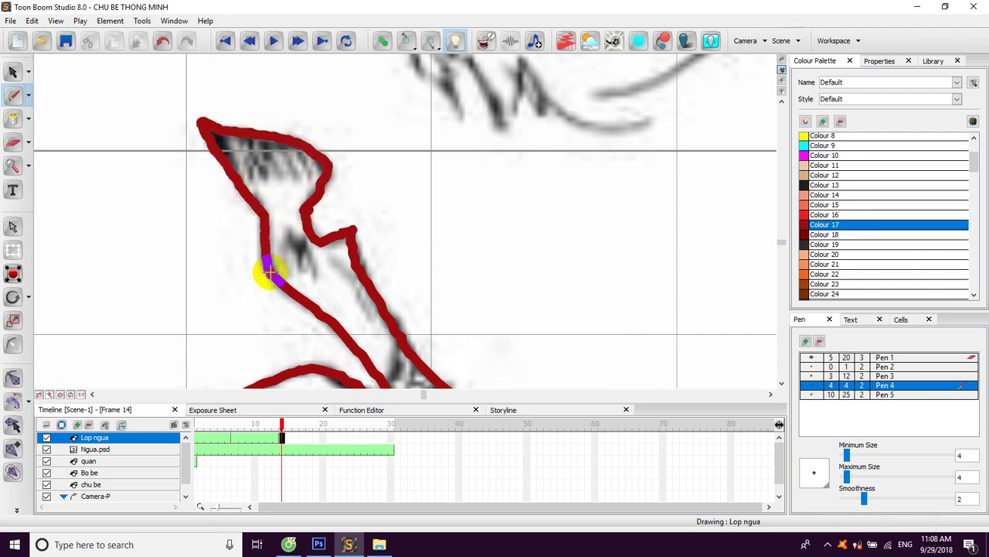
pyautogui.moveTo(380, 336); pyautogui.dragTo(315, 214)
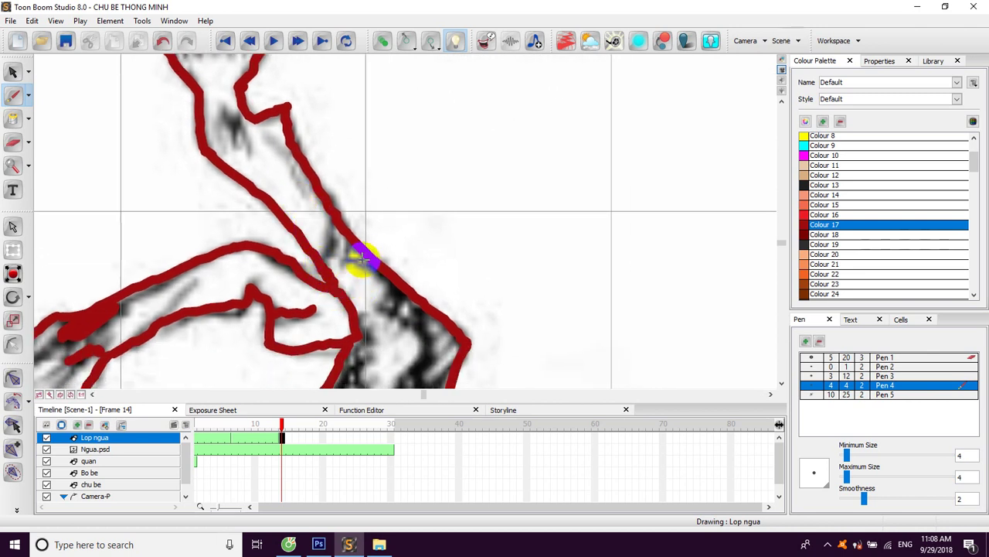
pyautogui.hotkey('shift', 'x')
pyautogui.moveTo(445, 175); pyautogui.dragTo(333, 230)
pyautogui.moveTo(499, 117); pyautogui.dragTo(373, 194)
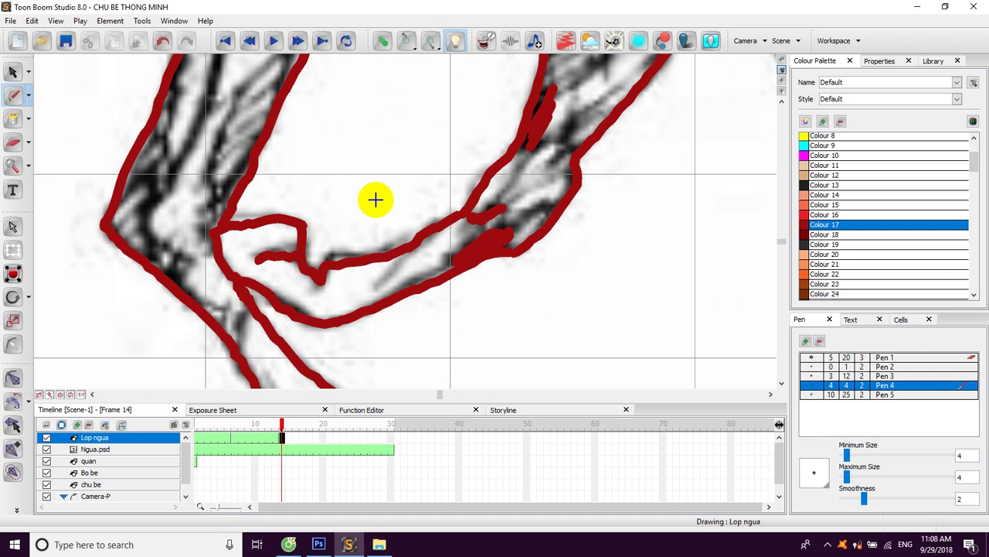
pyautogui.scroll(-6, 376, 199)
pyautogui.scroll(2, 379, 188)
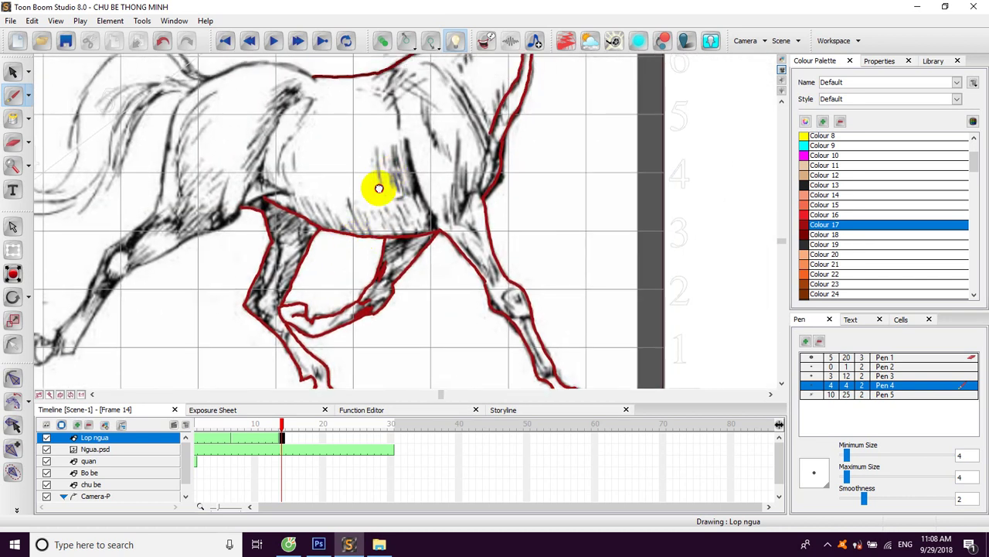
# - Trace the horse's croup line in Colour 17 between the end of the back line and the tail base
pyautogui.moveTo(451, 97); pyautogui.dragTo(379, 205)
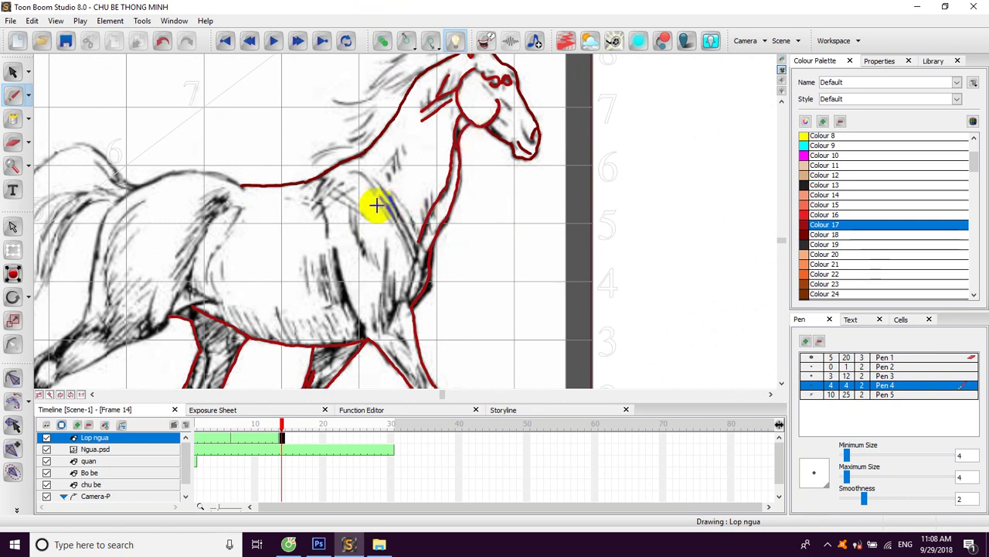
pyautogui.hscroll(-2, 322, 229)
pyautogui.hscroll(-2, 322, 229)
pyautogui.scroll(5, 389, 204)
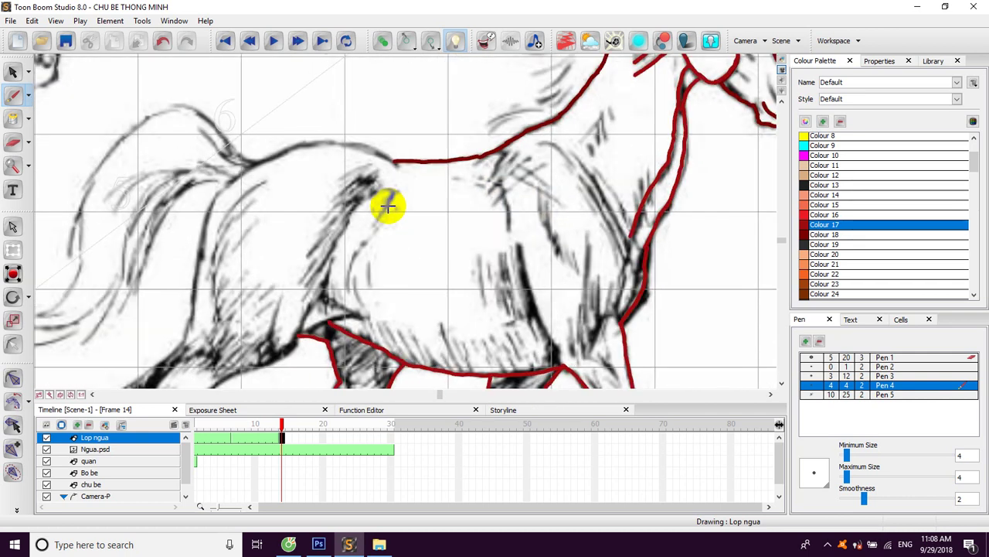
pyautogui.moveTo(289, 158); pyautogui.dragTo(458, 244)
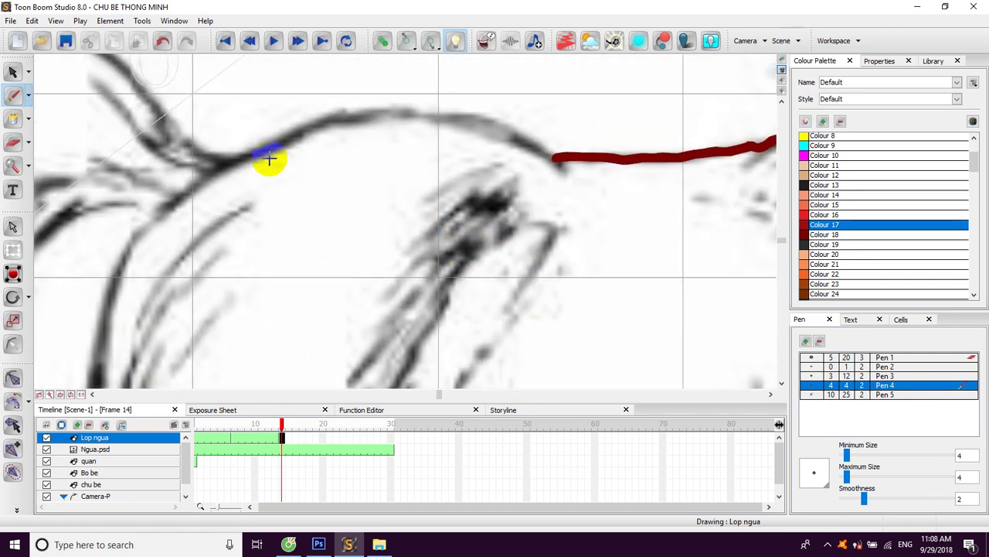
pyautogui.moveTo(237, 158)
pyautogui.mouseDown()
pyautogui.moveTo(349, 110)
pyautogui.moveTo(435, 115)
pyautogui.moveTo(556, 165)
pyautogui.mouseUp()
pyautogui.hscroll(-4, 380, 150)
pyautogui.scroll(-1, 379, 150)
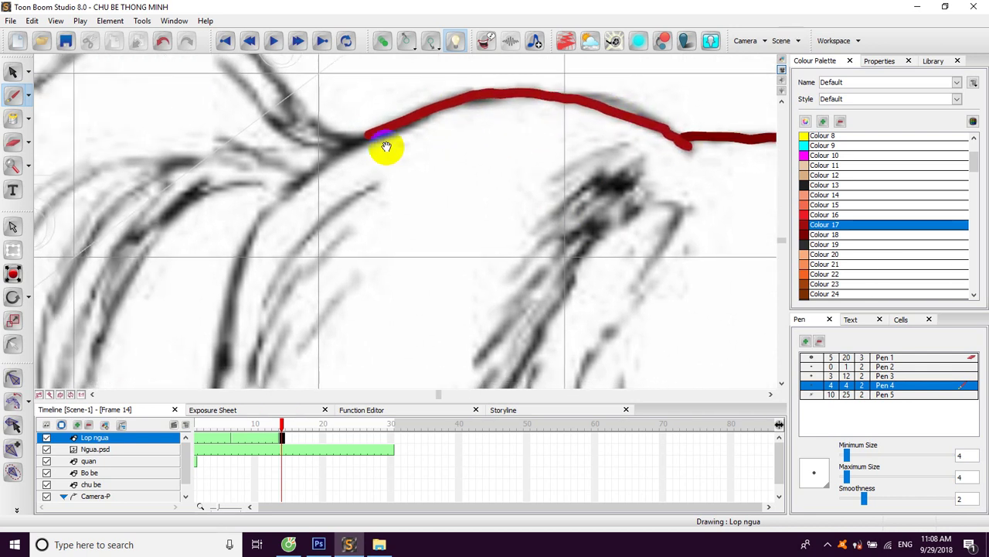
# - Trace the rump and the rear edge of the stretched-out hind leg in Colour 17 down to the fetlock
pyautogui.moveTo(311, 162); pyautogui.dragTo(251, 220)
pyautogui.scroll(-3, 296, 209)
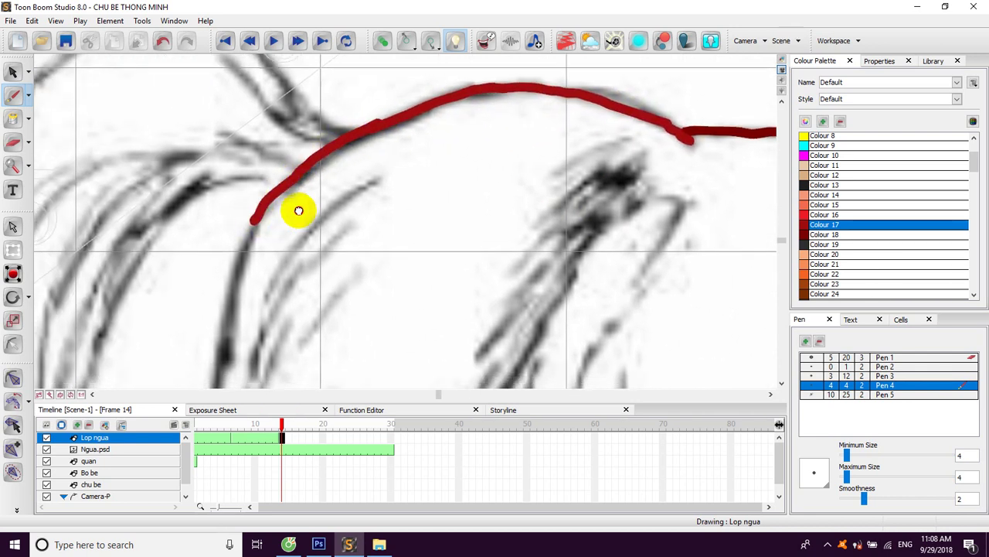
pyautogui.hscroll(-2, 296, 209)
pyautogui.moveTo(299, 147); pyautogui.dragTo(265, 301)
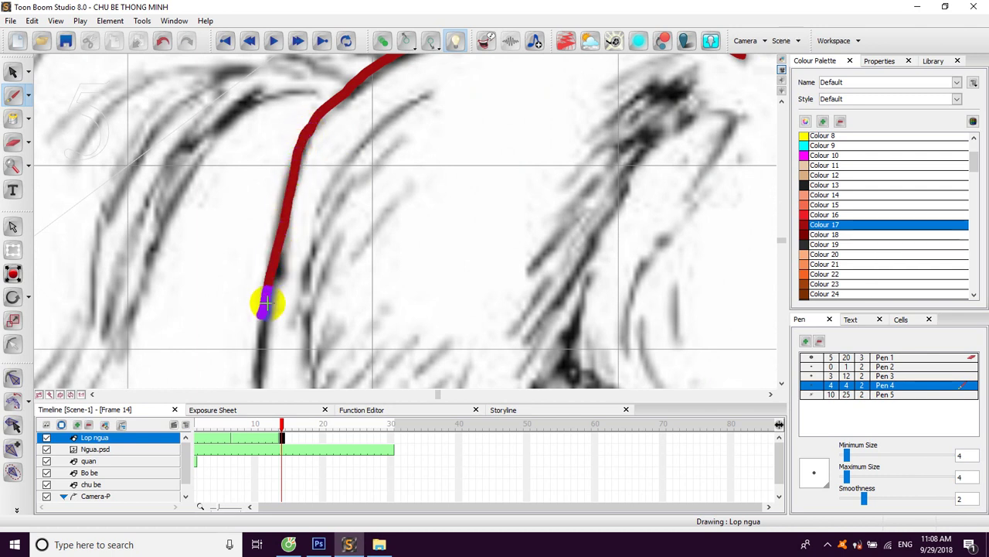
pyautogui.scroll(-4, 266, 301)
pyautogui.hscroll(-1, 265, 301)
pyautogui.moveTo(297, 170)
pyautogui.mouseDown()
pyautogui.moveTo(287, 258)
pyautogui.moveTo(261, 342)
pyautogui.moveTo(409, 150)
pyautogui.moveTo(273, 270)
pyautogui.moveTo(327, 228)
pyautogui.moveTo(340, 161)
pyautogui.moveTo(288, 288)
pyautogui.moveTo(347, 194)
pyautogui.moveTo(316, 258)
pyautogui.moveTo(269, 308)
pyautogui.mouseUp()
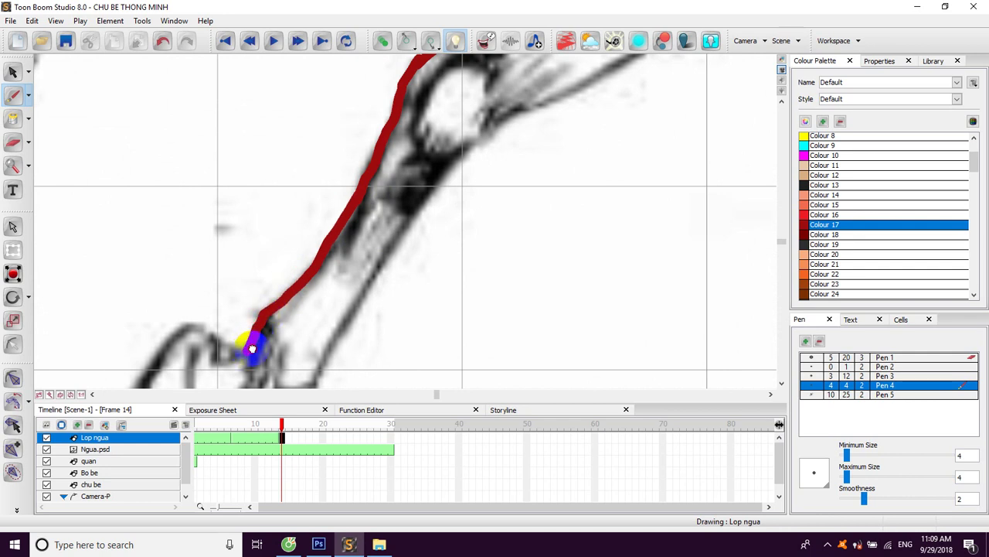
# - Outline the hoof and fetlock of the stretched-out hind leg in Colour 17
pyautogui.moveTo(252, 349); pyautogui.dragTo(318, 268)
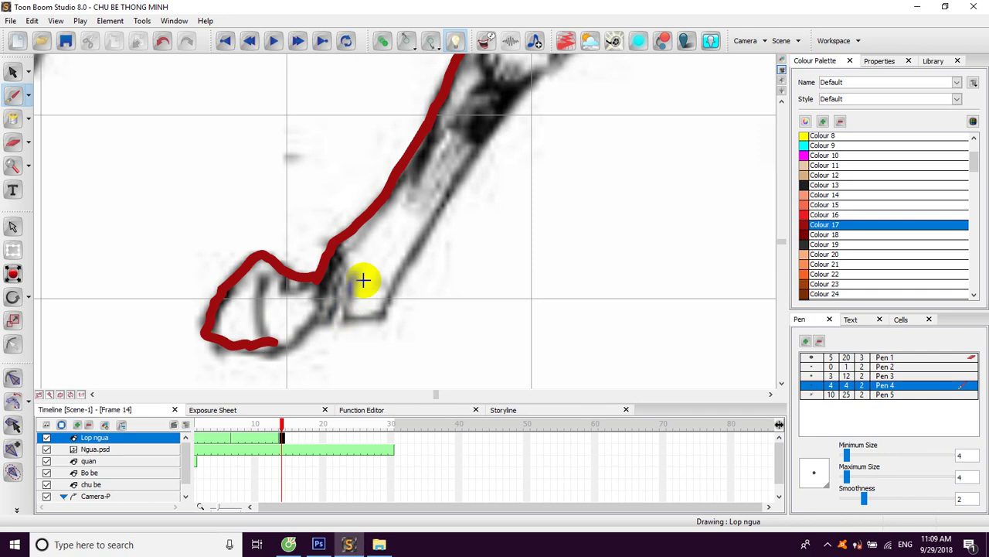
pyautogui.moveTo(263, 275)
pyautogui.mouseDown()
pyautogui.moveTo(260, 333)
pyautogui.moveTo(289, 341)
pyautogui.mouseUp()
pyautogui.moveTo(331, 308)
pyautogui.mouseDown()
pyautogui.moveTo(288, 324)
pyautogui.moveTo(341, 322)
pyautogui.mouseUp()
pyautogui.moveTo(353, 282); pyautogui.dragTo(296, 341)
# - Trace the underside of the stretched-out hind leg up to the groin and add the groin fold lines in Colour 17
pyautogui.moveTo(274, 381)
pyautogui.mouseDown()
pyautogui.moveTo(298, 327)
pyautogui.moveTo(446, 123)
pyautogui.moveTo(350, 230)
pyautogui.moveTo(536, 137)
pyautogui.moveTo(503, 148)
pyautogui.moveTo(436, 191)
pyautogui.moveTo(506, 176)
pyautogui.moveTo(568, 138)
pyautogui.moveTo(557, 133)
pyautogui.moveTo(505, 197)
pyautogui.mouseUp()
pyautogui.moveTo(577, 93)
pyautogui.mouseDown()
pyautogui.moveTo(541, 136)
pyautogui.moveTo(529, 179)
pyautogui.mouseUp()
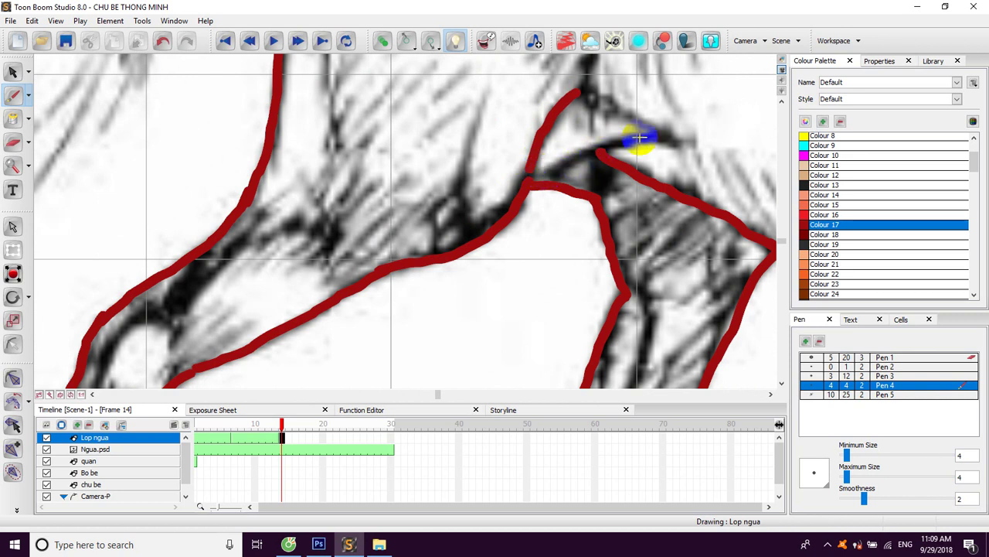
pyautogui.moveTo(626, 137); pyautogui.dragTo(533, 180)
# - Hatch the flank crease and the upper rump with short Colour 17 strokes following the sketch shading
pyautogui.moveTo(577, 128); pyautogui.dragTo(434, 306)
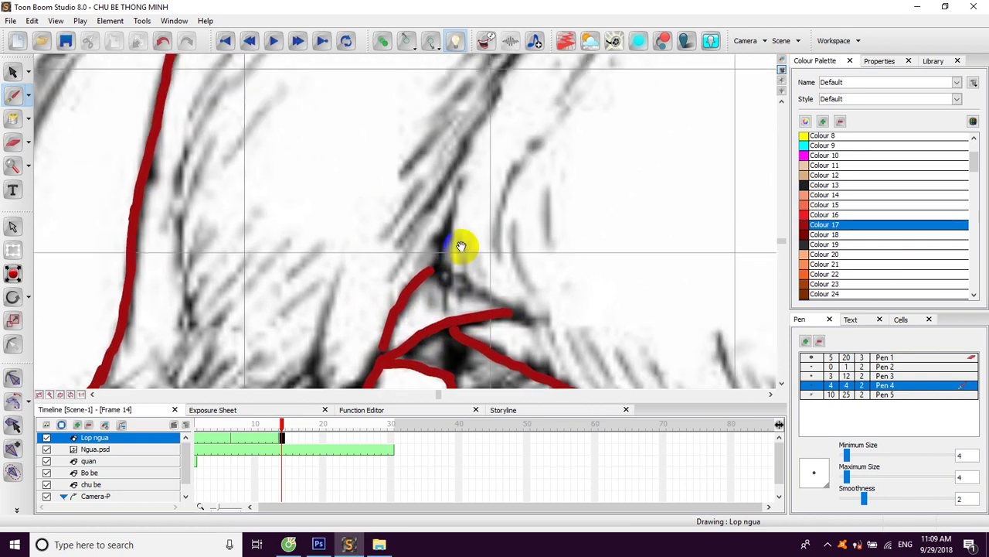
pyautogui.moveTo(520, 121); pyautogui.dragTo(462, 211)
pyautogui.moveTo(463, 116)
pyautogui.mouseDown()
pyautogui.moveTo(409, 160)
pyautogui.moveTo(378, 283)
pyautogui.moveTo(349, 346)
pyautogui.mouseUp()
pyautogui.moveTo(305, 209); pyautogui.dragTo(354, 269)
pyautogui.moveTo(280, 148); pyautogui.dragTo(201, 286)
pyautogui.moveTo(274, 198); pyautogui.dragTo(218, 273)
pyautogui.moveTo(250, 219); pyautogui.dragTo(228, 282)
# - Hatch the lower thigh and outline the hock of the stretched-out hind leg in Colour 17
pyautogui.moveTo(265, 314)
pyautogui.mouseDown()
pyautogui.moveTo(342, 141)
pyautogui.moveTo(299, 241)
pyautogui.mouseUp()
pyautogui.moveTo(343, 191); pyautogui.dragTo(291, 280)
pyautogui.moveTo(294, 336)
pyautogui.mouseDown()
pyautogui.moveTo(303, 349)
pyautogui.moveTo(394, 290)
pyautogui.mouseUp()
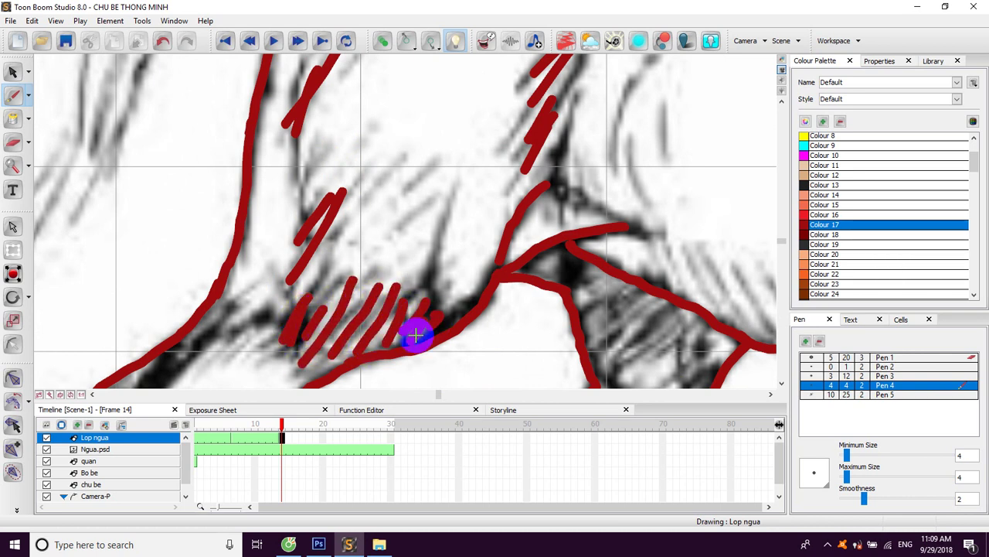
pyautogui.moveTo(259, 347); pyautogui.dragTo(365, 265)
pyautogui.moveTo(311, 245)
pyautogui.mouseDown()
pyautogui.moveTo(244, 317)
pyautogui.moveTo(261, 286)
pyautogui.mouseUp()
pyautogui.moveTo(301, 267)
pyautogui.mouseDown()
pyautogui.moveTo(312, 252)
pyautogui.moveTo(283, 247)
pyautogui.moveTo(254, 292)
pyautogui.moveTo(310, 302)
pyautogui.moveTo(287, 248)
pyautogui.moveTo(335, 214)
pyautogui.moveTo(324, 261)
pyautogui.moveTo(202, 373)
pyautogui.mouseUp()
pyautogui.moveTo(394, 107); pyautogui.dragTo(321, 290)
pyautogui.moveTo(342, 220); pyautogui.dragTo(381, 352)
pyautogui.moveTo(362, 137)
pyautogui.mouseDown()
pyautogui.moveTo(371, 177)
pyautogui.moveTo(435, 217)
pyautogui.mouseUp()
# - Trace the outer and inner edges of the tail in Colour 17 from the rump to the tip
pyautogui.moveTo(90, 265)
pyautogui.mouseDown()
pyautogui.moveTo(187, 147)
pyautogui.moveTo(169, 166)
pyautogui.moveTo(239, 114)
pyautogui.moveTo(314, 98)
pyautogui.moveTo(365, 120)
pyautogui.mouseUp()
pyautogui.click(236, 114)
pyautogui.moveTo(374, 152); pyautogui.dragTo(345, 128)
pyautogui.moveTo(318, 82)
pyautogui.mouseDown()
pyautogui.moveTo(426, 192)
pyautogui.moveTo(513, 170)
pyautogui.mouseUp()
pyautogui.moveTo(426, 218)
pyautogui.mouseDown()
pyautogui.moveTo(354, 227)
pyautogui.moveTo(313, 255)
pyautogui.mouseUp()
pyautogui.moveTo(329, 242)
pyautogui.mouseDown()
pyautogui.moveTo(393, 172)
pyautogui.moveTo(338, 293)
pyautogui.mouseUp()
pyautogui.moveTo(341, 283)
pyautogui.mouseDown()
pyautogui.moveTo(412, 144)
pyautogui.moveTo(365, 244)
pyautogui.moveTo(327, 292)
pyautogui.moveTo(256, 342)
pyautogui.moveTo(182, 360)
pyautogui.mouseUp()
pyautogui.moveTo(250, 203); pyautogui.dragTo(237, 312)
pyautogui.moveTo(282, 65)
pyautogui.mouseDown()
pyautogui.moveTo(275, 84)
pyautogui.moveTo(268, 72)
pyautogui.moveTo(229, 325)
pyautogui.mouseUp()
pyautogui.moveTo(278, 278); pyautogui.dragTo(364, 140)
pyautogui.moveTo(317, 172)
pyautogui.mouseDown()
pyautogui.moveTo(286, 234)
pyautogui.moveTo(244, 276)
pyautogui.moveTo(163, 308)
pyautogui.moveTo(275, 332)
pyautogui.mouseUp()
pyautogui.moveTo(376, 160); pyautogui.dragTo(219, 277)
# - Fill the horse's body, neck and head with Colour 18 using the Paint tool
pyautogui.scroll(-8, 318, 221)
pyautogui.moveTo(538, 155); pyautogui.dragTo(424, 159)
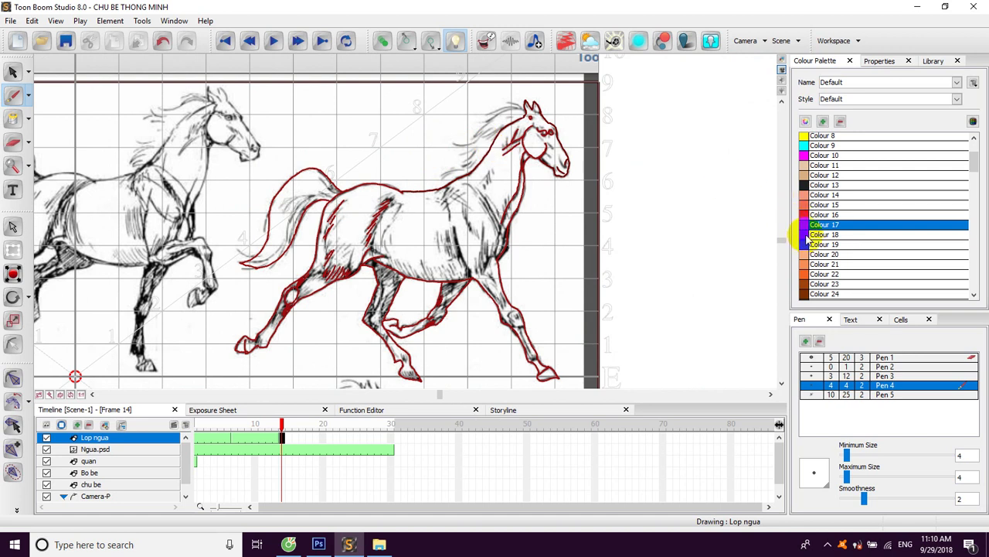
pyautogui.click(808, 235)
pyautogui.click(13, 119)
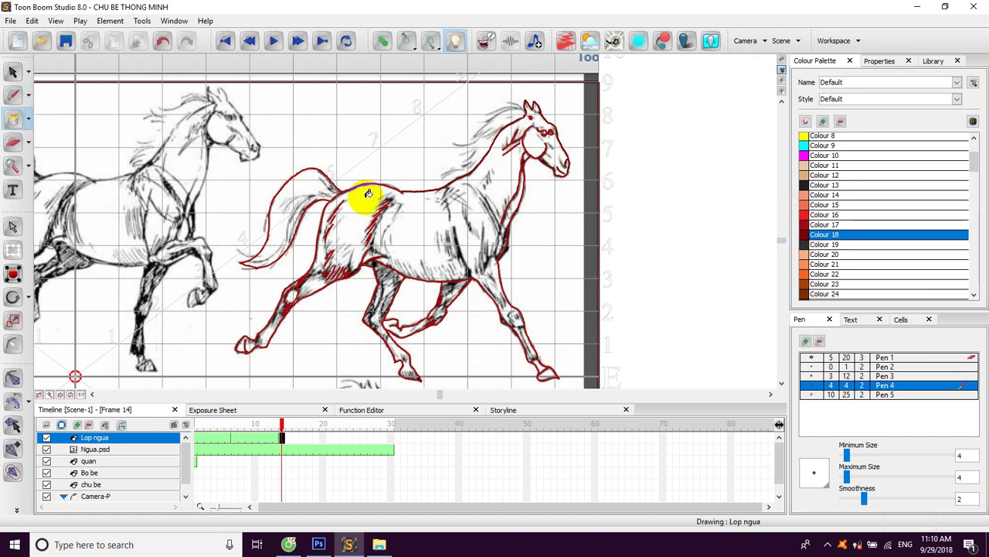
pyautogui.click(414, 217)
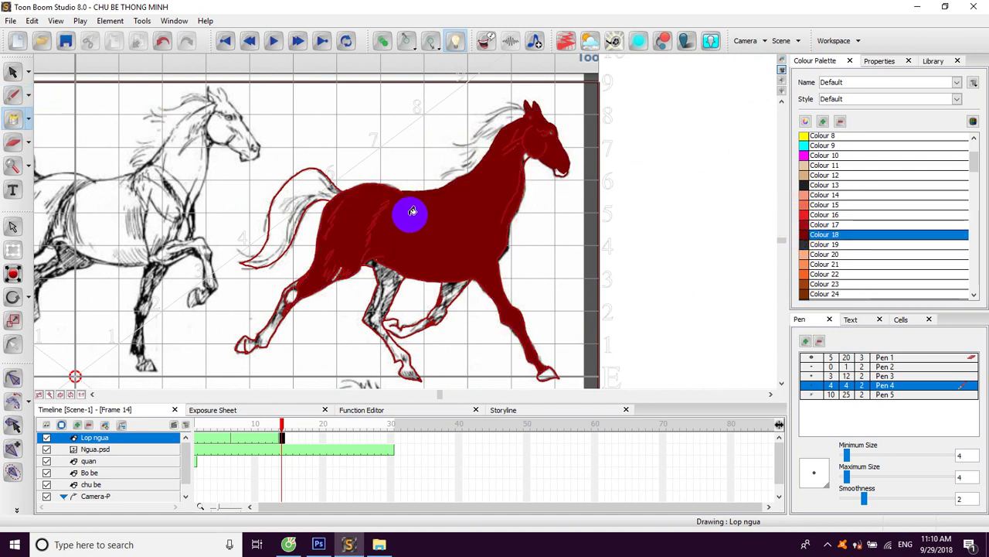
# - Fill the remaining leg sections, the hock and the front hoof with Colour 18
pyautogui.click(388, 280)
pyautogui.click(292, 295)
pyautogui.click(273, 327)
pyautogui.click(444, 306)
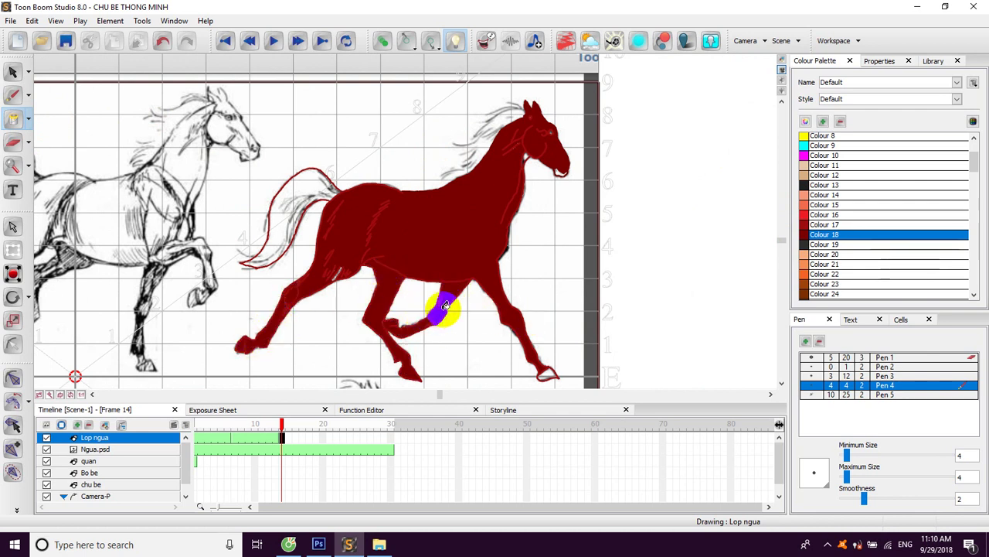
pyautogui.click(546, 372)
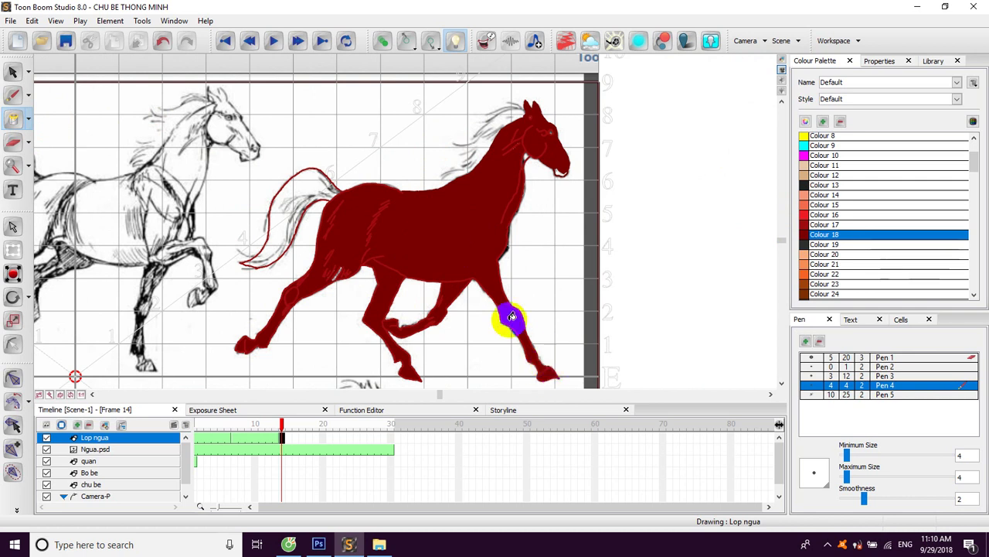
# - Fill the unpainted gap at the mouth and the whole tail with Colour 18
pyautogui.click(561, 171)
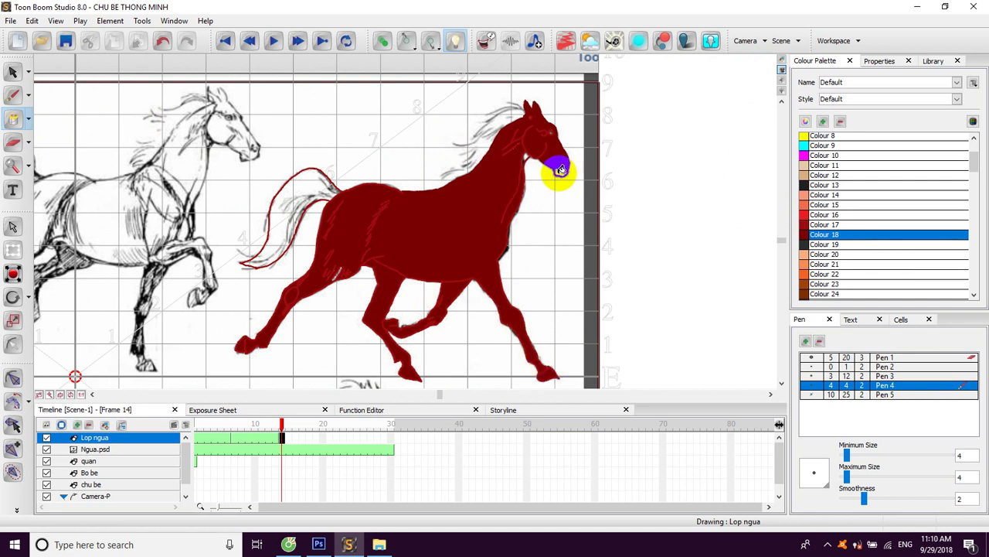
pyautogui.moveTo(404, 243); pyautogui.dragTo(461, 150)
pyautogui.moveTo(404, 138); pyautogui.dragTo(421, 189)
pyautogui.scroll(4, 431, 177)
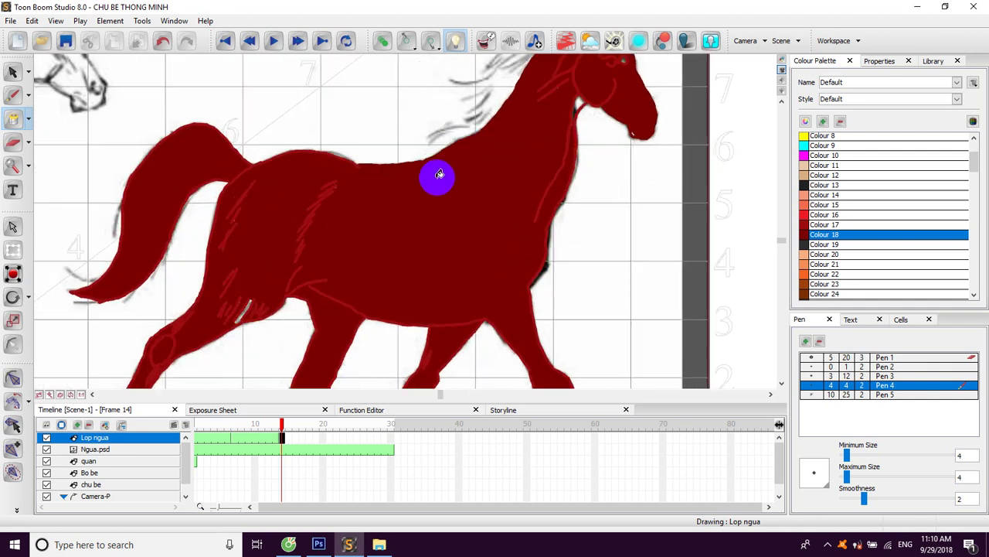
# - Draw the mane with loose Colour 17 brush strokes along the neck crest from the withers to the ears
pyautogui.moveTo(496, 159)
pyautogui.mouseDown()
pyautogui.moveTo(484, 208)
pyautogui.moveTo(419, 268)
pyautogui.mouseUp()
pyautogui.click(12, 94)
pyautogui.click(802, 224)
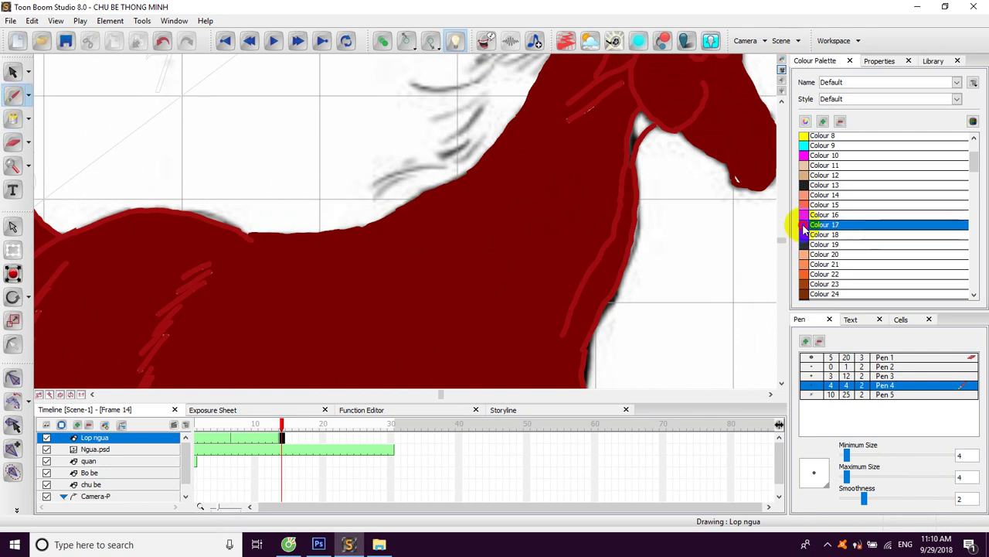
pyautogui.moveTo(546, 139); pyautogui.dragTo(524, 184)
pyautogui.moveTo(520, 78)
pyautogui.mouseDown()
pyautogui.moveTo(581, 80)
pyautogui.moveTo(493, 94)
pyautogui.moveTo(433, 161)
pyautogui.mouseUp()
pyautogui.moveTo(492, 151); pyautogui.dragTo(424, 186)
pyautogui.moveTo(476, 181); pyautogui.dragTo(404, 223)
pyautogui.moveTo(457, 215)
pyautogui.mouseDown()
pyautogui.moveTo(439, 240)
pyautogui.moveTo(329, 294)
pyautogui.mouseUp()
pyautogui.moveTo(501, 148)
pyautogui.mouseDown()
pyautogui.moveTo(477, 172)
pyautogui.moveTo(503, 168)
pyautogui.moveTo(454, 180)
pyautogui.mouseUp()
pyautogui.moveTo(531, 107)
pyautogui.mouseDown()
pyautogui.moveTo(560, 113)
pyautogui.moveTo(574, 103)
pyautogui.mouseUp()
# - Extend the Lop ngua drawing's exposure to frame 20 and scrub the animation back to frame 1
pyautogui.scroll(-5, 563, 132)
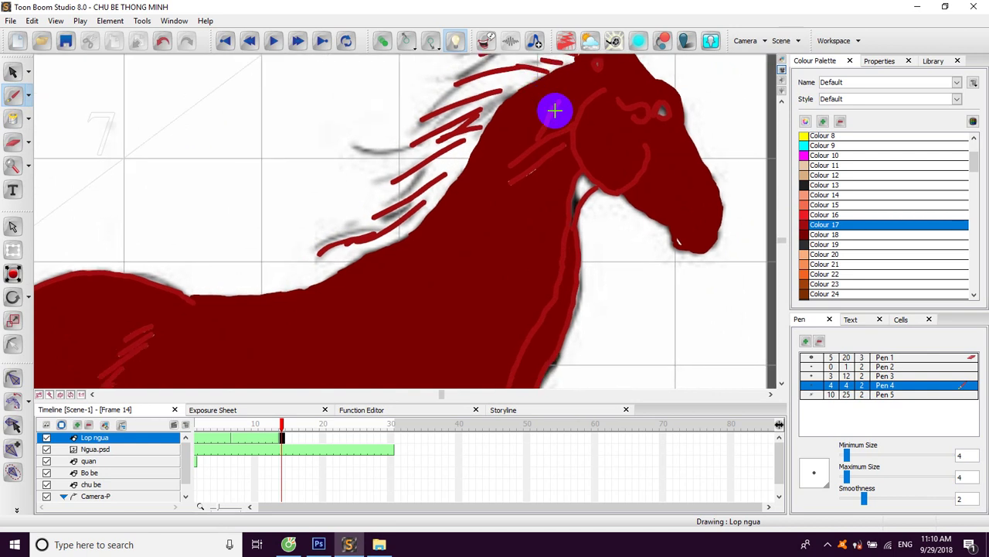
pyautogui.scroll(-4, 539, 126)
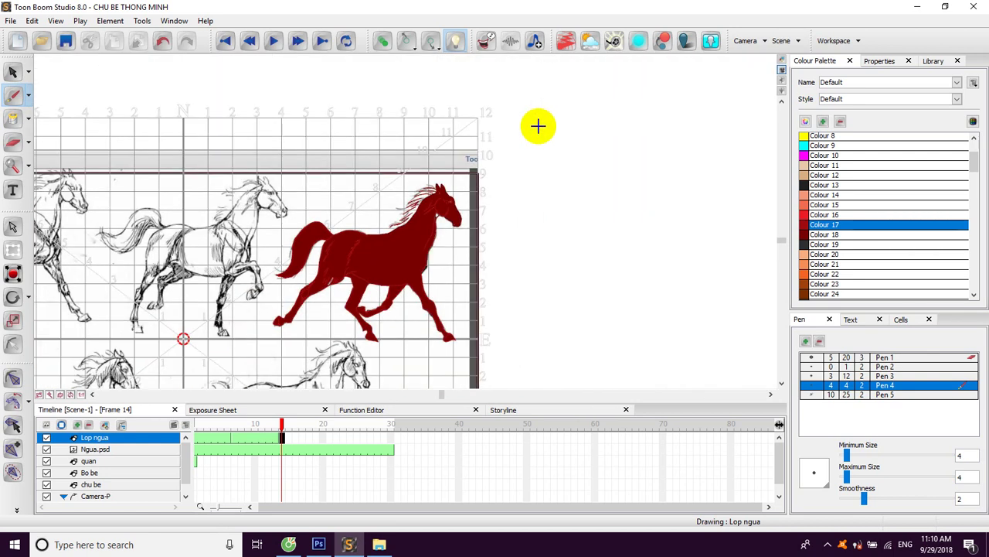
pyautogui.click(323, 443)
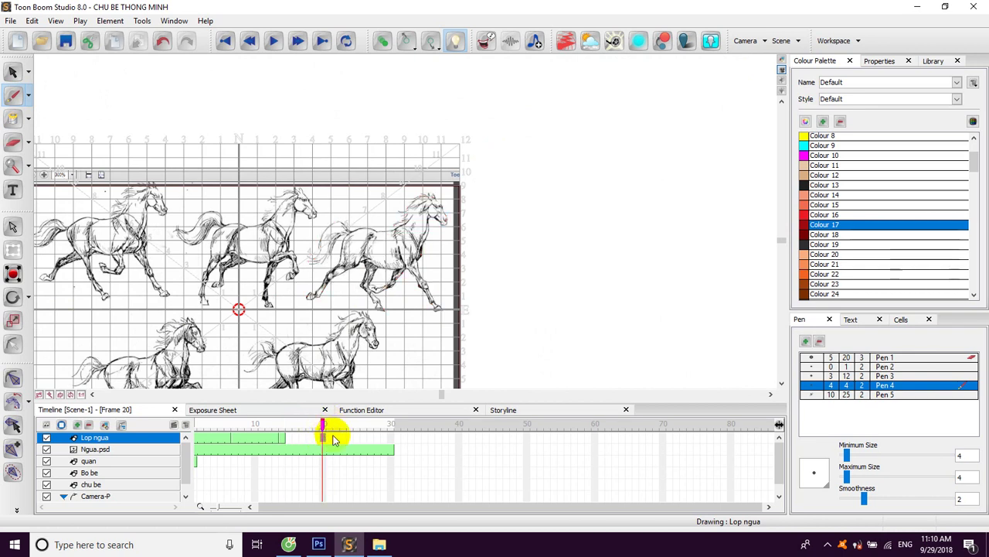
pyautogui.rightClick(322, 440)
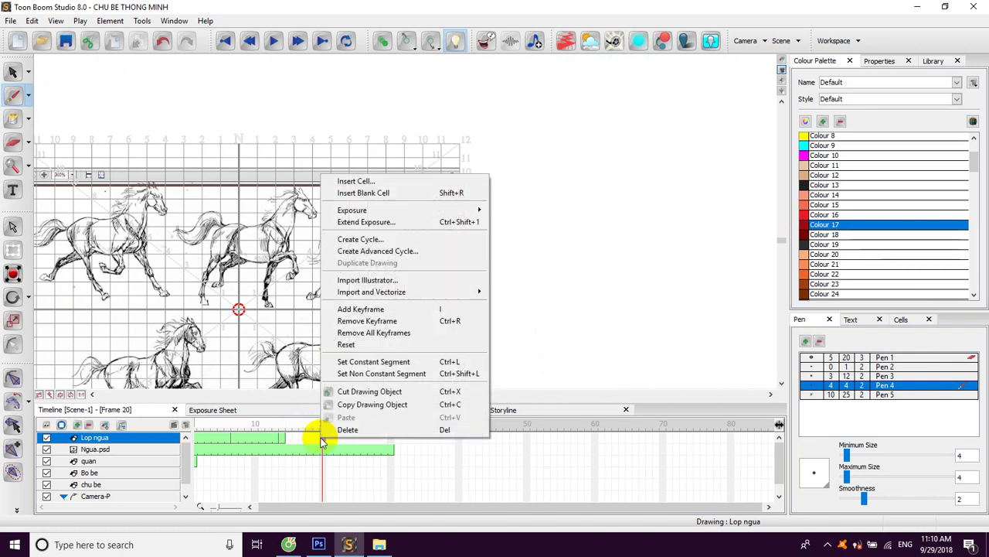
pyautogui.click(344, 222)
pyautogui.moveTo(324, 421); pyautogui.dragTo(198, 426)
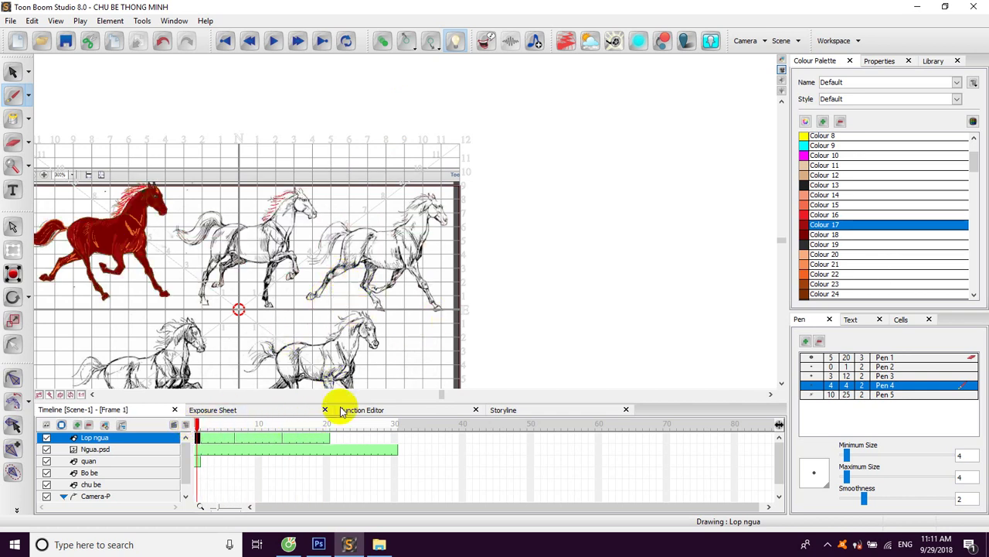
# - Insert one named cell at frame 21 of the Lop ngua layer and select it for drawing
pyautogui.rightClick(334, 438)
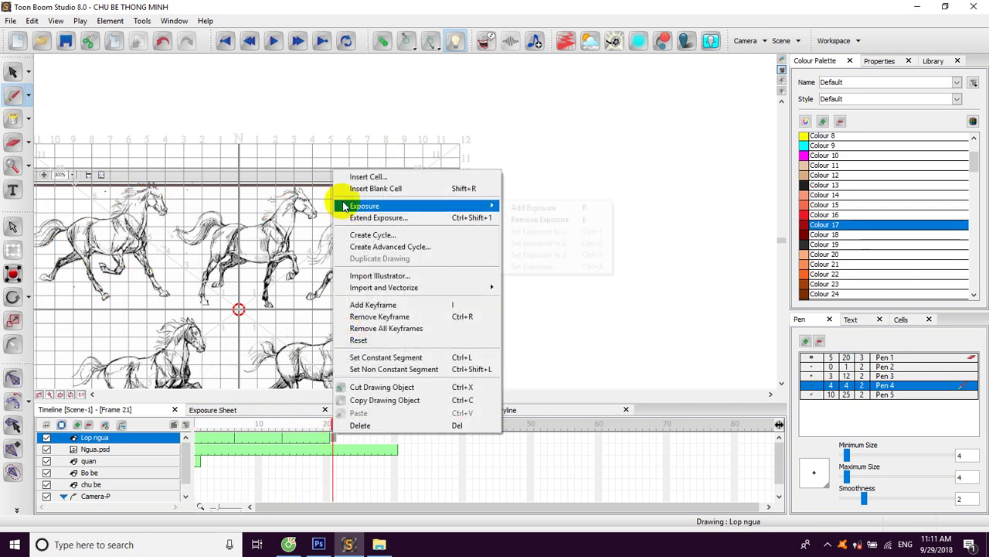
pyautogui.click(360, 177)
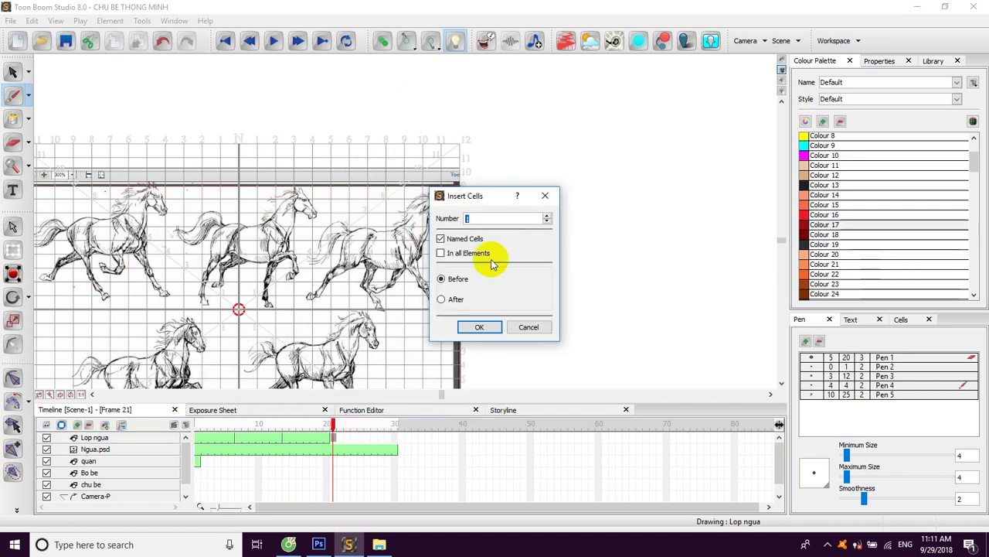
pyautogui.click(480, 327)
pyautogui.click(341, 439)
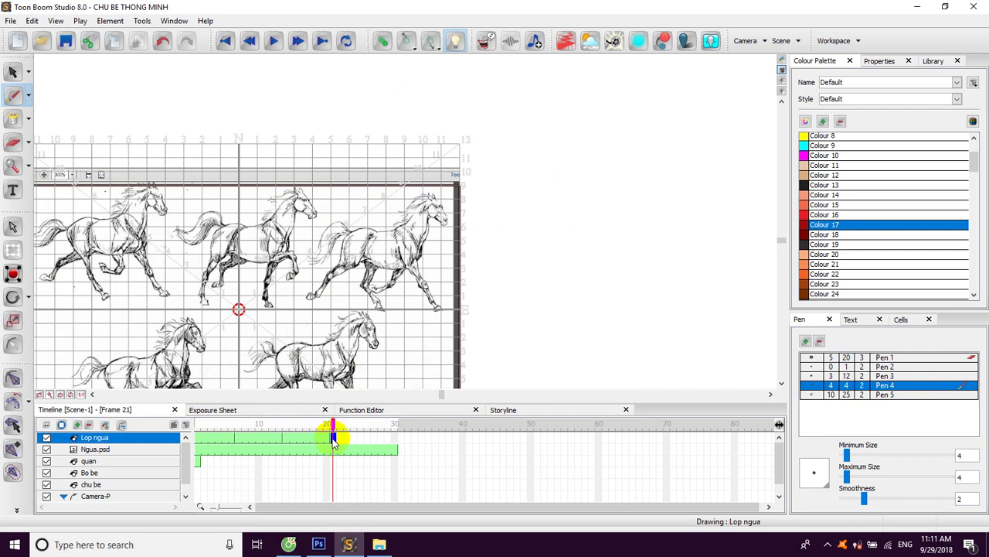
# - Trace the neck crest of the lower-row left horse sketch in Colour 18 on frame 21
pyautogui.click(303, 282)
pyautogui.moveTo(296, 324)
pyautogui.mouseDown()
pyautogui.moveTo(335, 170)
pyautogui.moveTo(377, 219)
pyautogui.mouseUp()
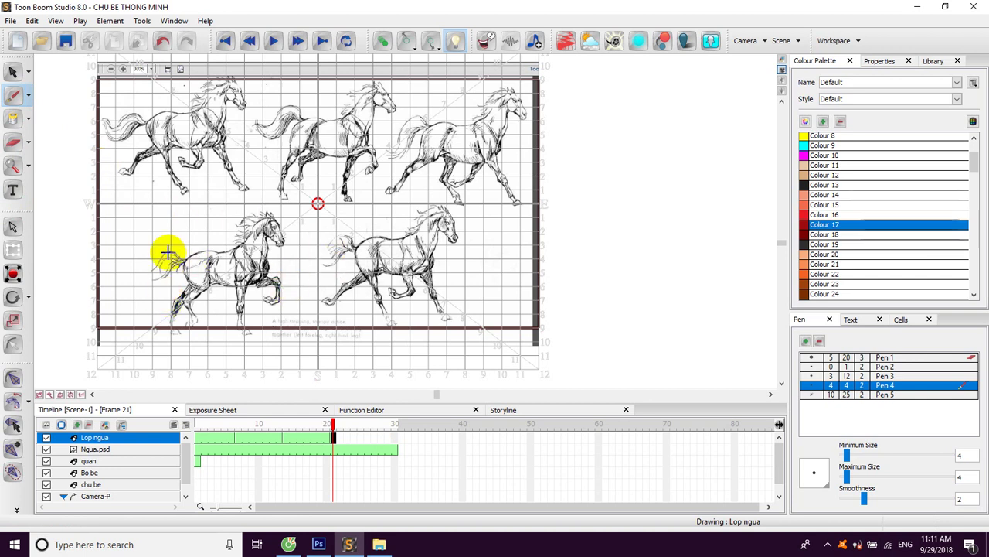
pyautogui.scroll(10, 167, 251)
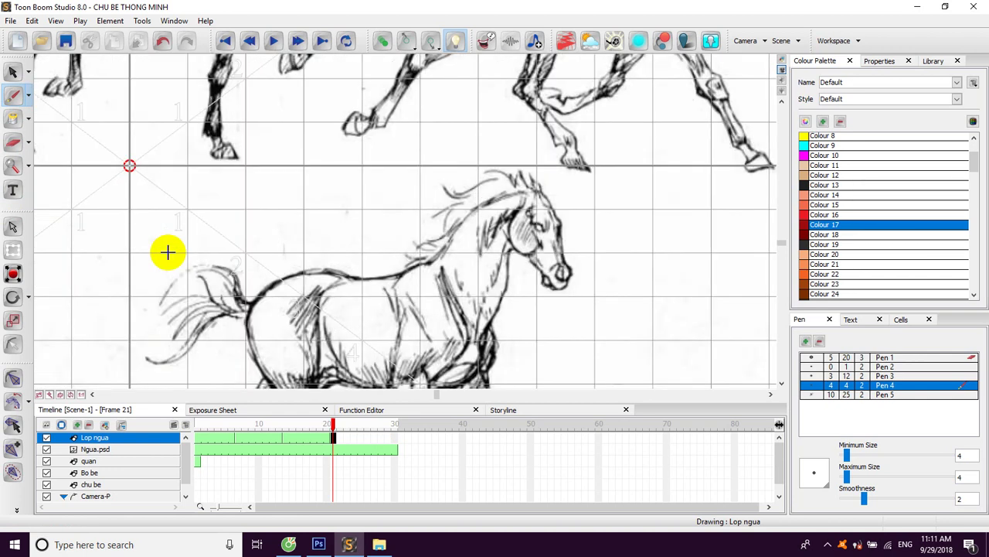
pyautogui.moveTo(308, 264); pyautogui.dragTo(532, 275)
pyautogui.scroll(8, 532, 274)
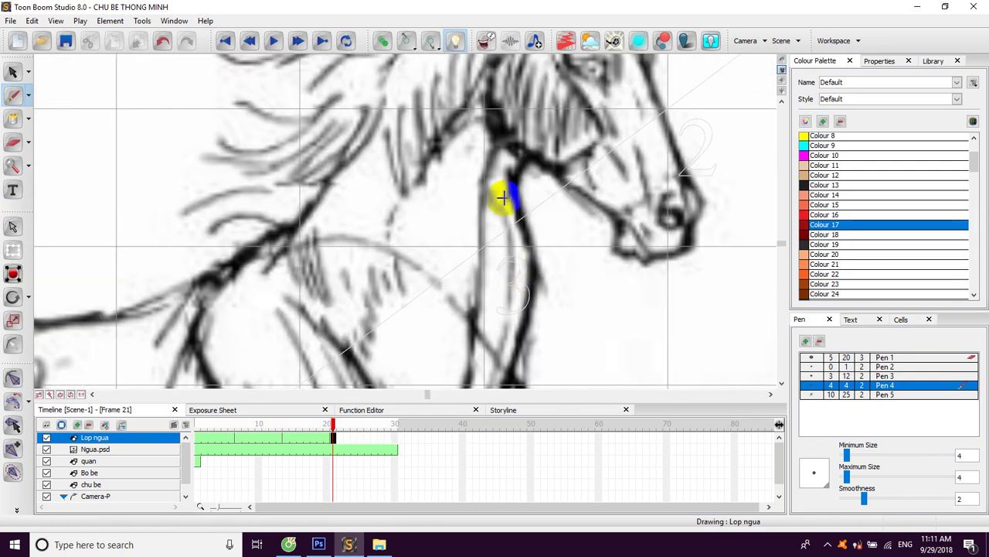
pyautogui.moveTo(402, 277); pyautogui.dragTo(249, 198)
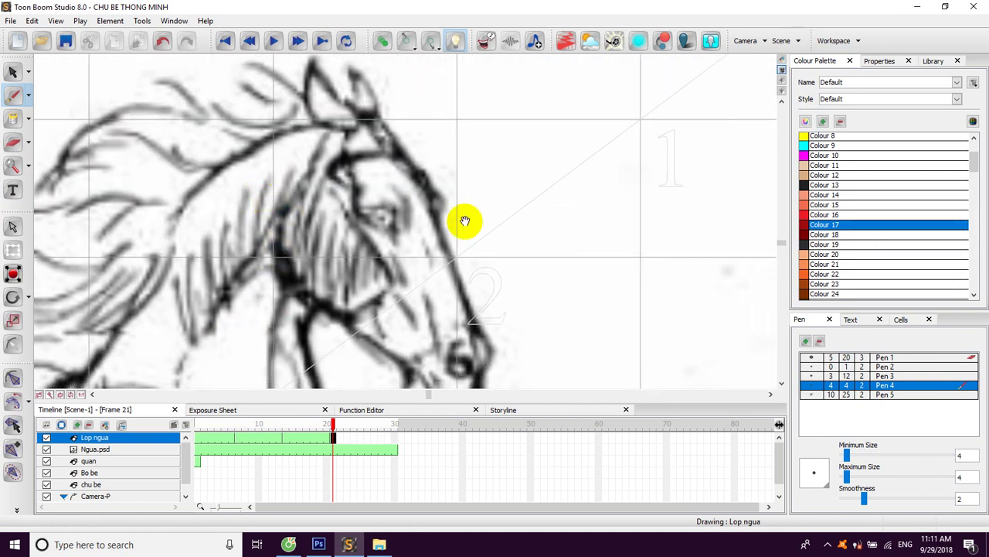
pyautogui.moveTo(486, 226); pyautogui.dragTo(438, 237)
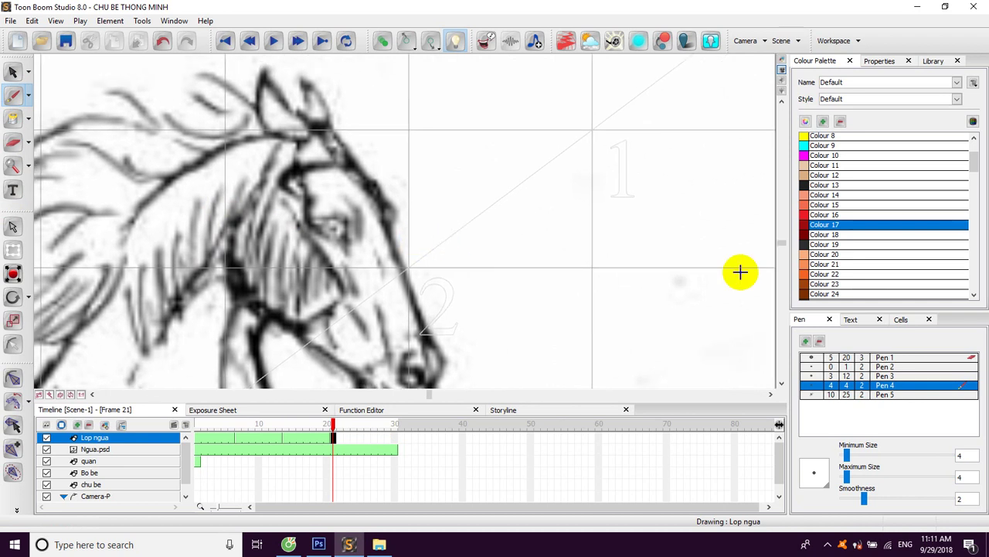
pyautogui.click(804, 236)
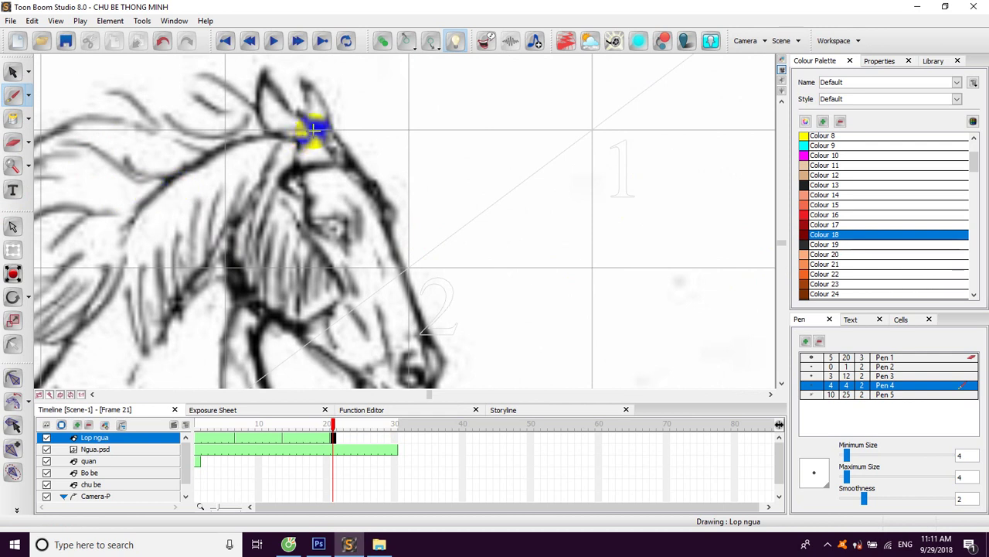
pyautogui.moveTo(265, 135)
pyautogui.mouseDown()
pyautogui.moveTo(183, 173)
pyautogui.moveTo(141, 209)
pyautogui.moveTo(84, 327)
pyautogui.moveTo(51, 365)
pyautogui.mouseUp()
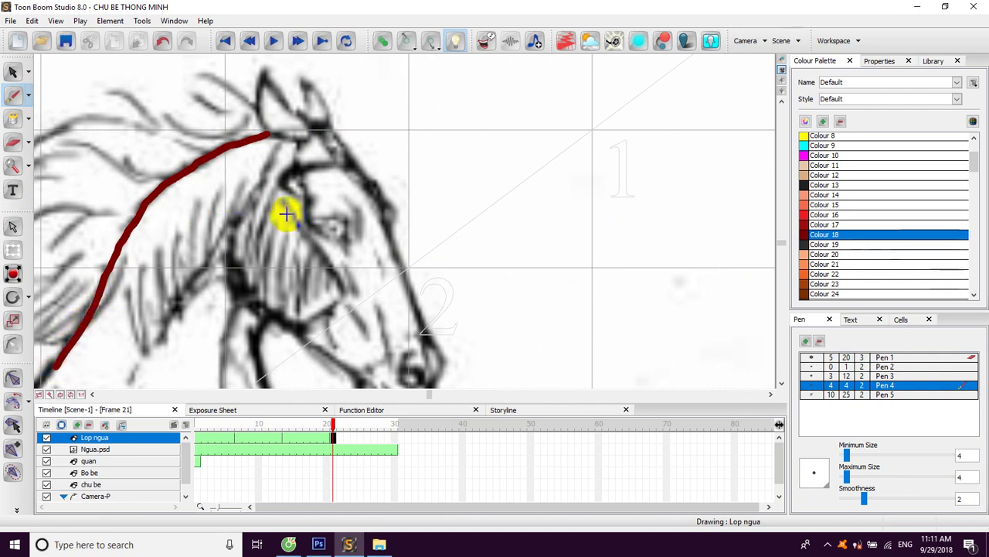
# - Trace the horse's head outline from the ears around the muzzle to the lower jaw, including the eye and nostril, in Colour 18
pyautogui.press('c')
pyautogui.press('c')
pyautogui.moveTo(329, 253); pyautogui.dragTo(319, 215)
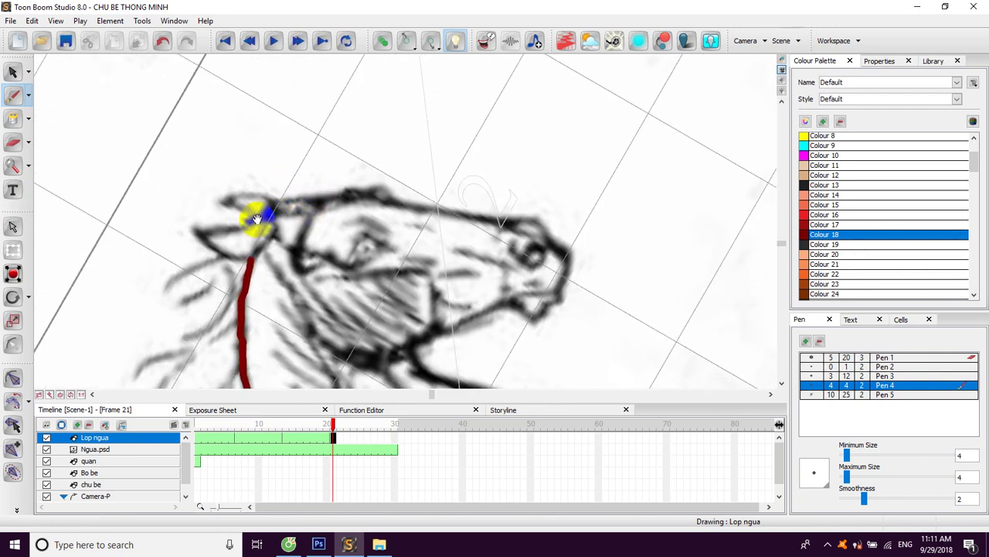
pyautogui.moveTo(196, 230)
pyautogui.mouseDown()
pyautogui.moveTo(224, 233)
pyautogui.moveTo(201, 242)
pyautogui.moveTo(275, 199)
pyautogui.moveTo(259, 208)
pyautogui.moveTo(307, 196)
pyautogui.moveTo(344, 204)
pyautogui.moveTo(295, 192)
pyautogui.moveTo(391, 201)
pyautogui.mouseUp()
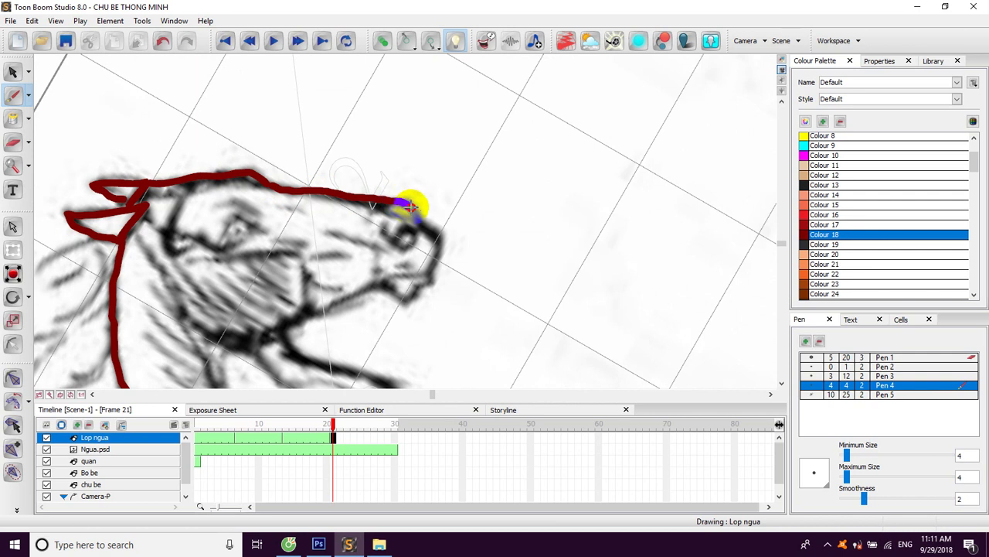
pyautogui.moveTo(427, 231); pyautogui.dragTo(370, 187)
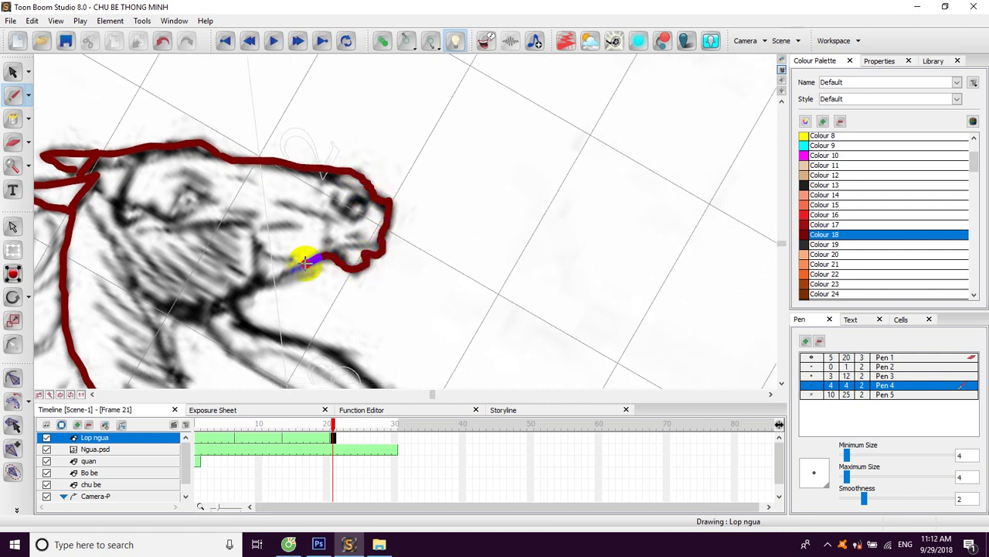
pyautogui.moveTo(241, 296); pyautogui.dragTo(235, 311)
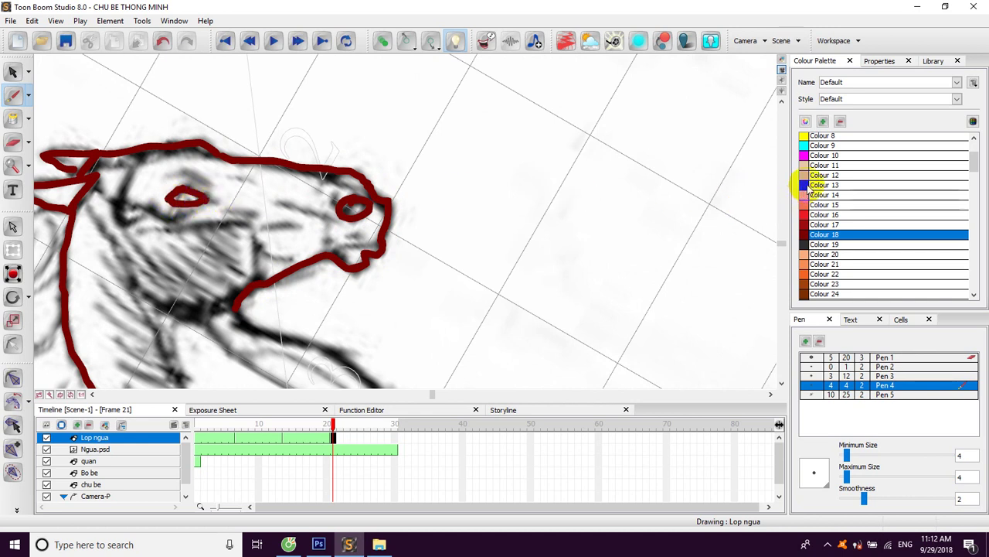
# - Go over the eye and trace the cheek curve behind the lower jaw with Colour 13
pyautogui.click(824, 185)
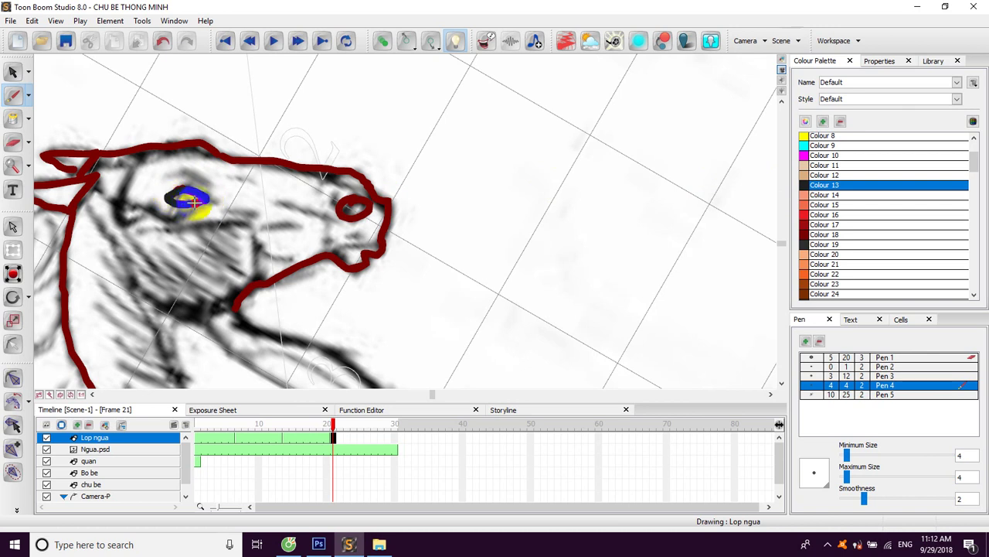
pyautogui.moveTo(178, 220)
pyautogui.mouseDown()
pyautogui.moveTo(214, 207)
pyautogui.moveTo(277, 217)
pyautogui.mouseUp()
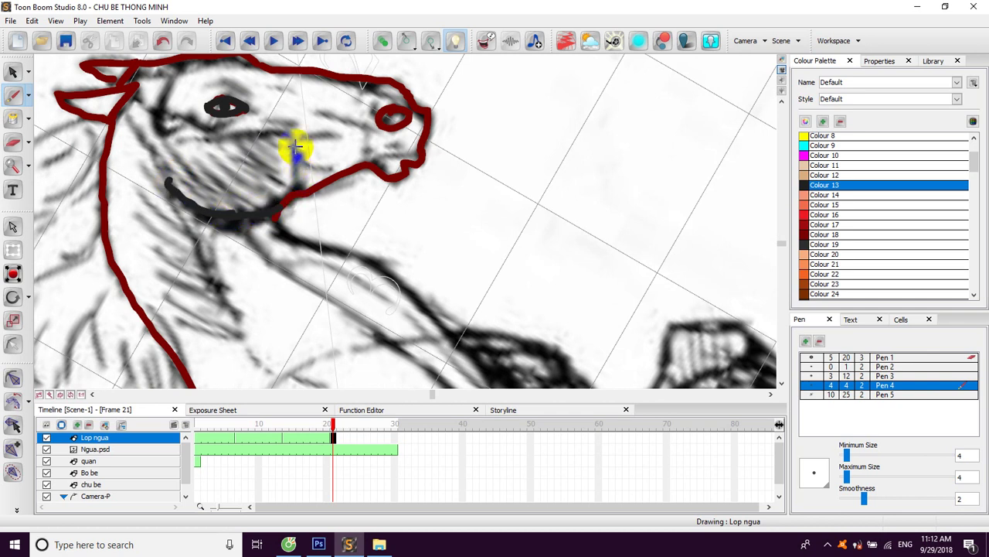
pyautogui.moveTo(295, 186); pyautogui.dragTo(209, 161)
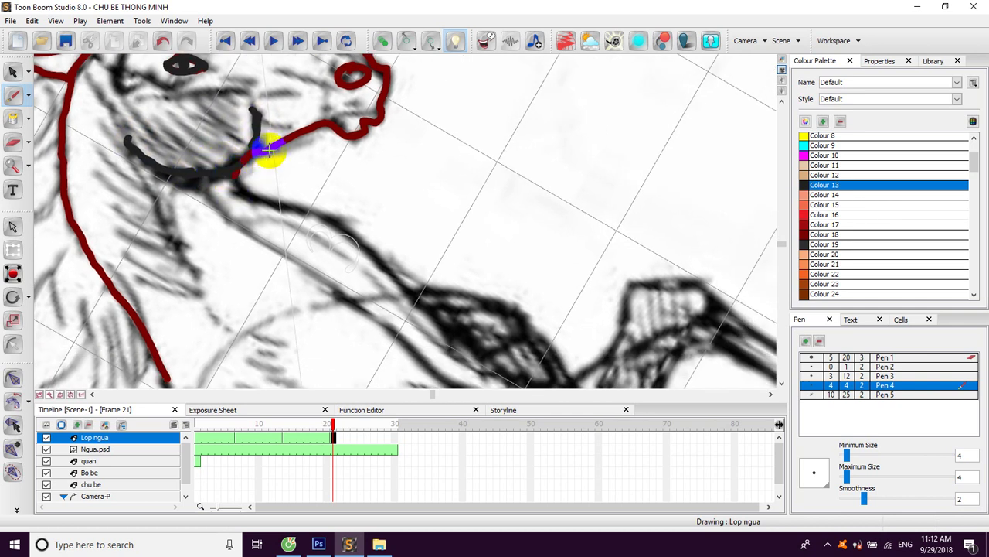
# - Trace the throat, chest and front edge of the raised foreleg down to the fetlock in Colour 18
pyautogui.click(808, 233)
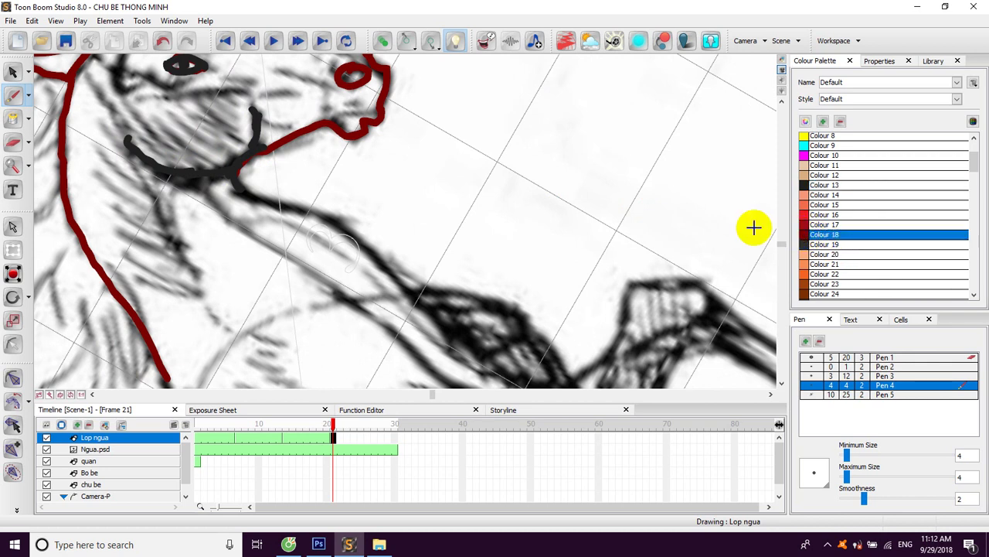
pyautogui.moveTo(231, 180)
pyautogui.mouseDown()
pyautogui.moveTo(265, 204)
pyautogui.moveTo(343, 221)
pyautogui.moveTo(364, 243)
pyautogui.moveTo(284, 168)
pyautogui.moveTo(342, 221)
pyautogui.moveTo(270, 198)
pyautogui.moveTo(335, 206)
pyautogui.moveTo(395, 241)
pyautogui.moveTo(414, 280)
pyautogui.moveTo(453, 276)
pyautogui.moveTo(360, 245)
pyautogui.mouseUp()
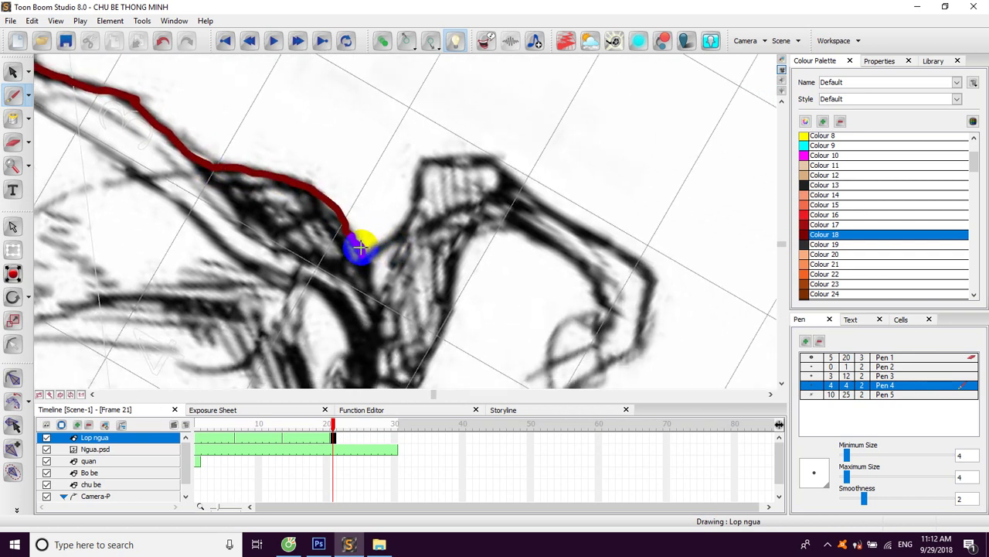
pyautogui.moveTo(447, 194); pyautogui.dragTo(429, 230)
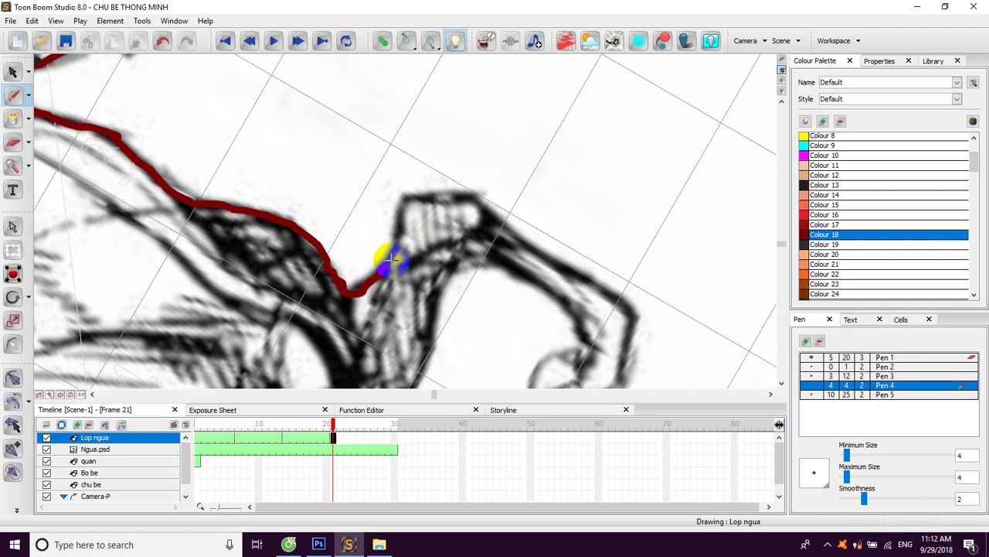
pyautogui.moveTo(387, 258); pyautogui.dragTo(399, 205)
pyautogui.moveTo(485, 211)
pyautogui.mouseDown()
pyautogui.moveTo(515, 226)
pyautogui.moveTo(449, 195)
pyautogui.moveTo(508, 227)
pyautogui.moveTo(537, 267)
pyautogui.mouseUp()
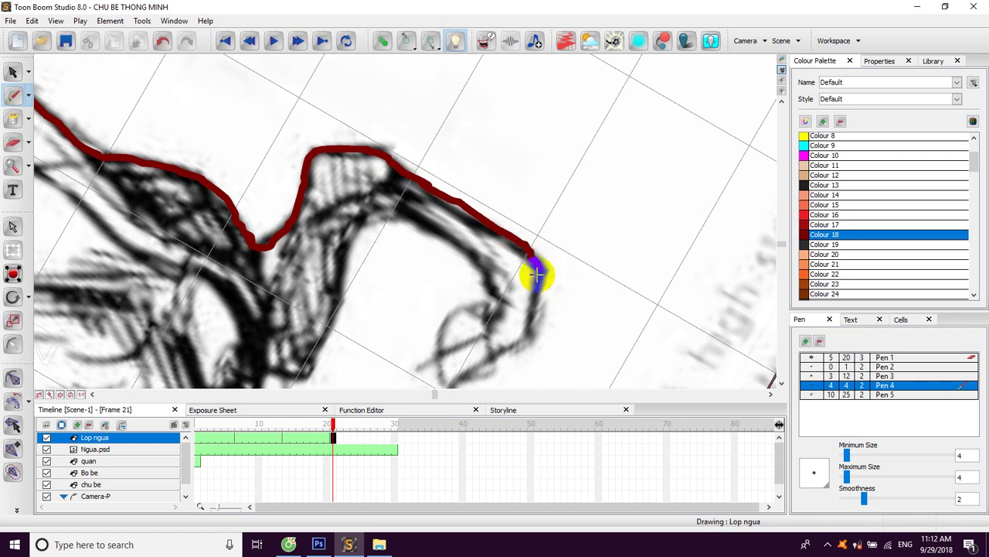
# - Trace the folded fetlock and hoof of the raised foreleg, including the line across the hoof
pyautogui.press('c')
pyautogui.press('c')
pyautogui.press('c')
pyautogui.press('c')
pyautogui.moveTo(464, 150)
pyautogui.mouseDown()
pyautogui.moveTo(446, 241)
pyautogui.moveTo(358, 230)
pyautogui.moveTo(379, 211)
pyautogui.moveTo(483, 246)
pyautogui.mouseUp()
pyautogui.moveTo(401, 270)
pyautogui.mouseDown()
pyautogui.moveTo(425, 250)
pyautogui.moveTo(442, 261)
pyautogui.moveTo(391, 253)
pyautogui.mouseUp()
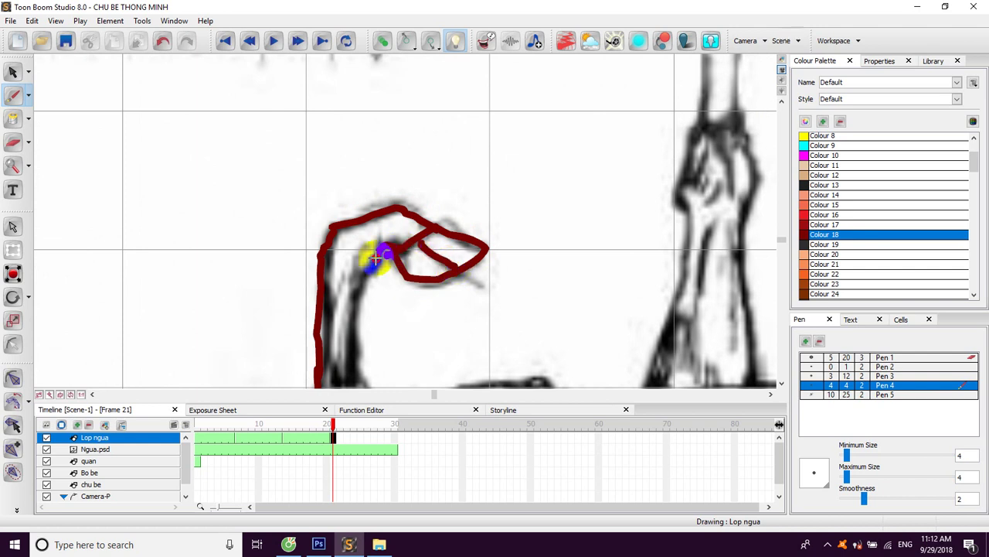
# - Trace the inner edge of the raised foreleg up to the chest and on to the standing foreleg
pyautogui.moveTo(364, 293)
pyautogui.mouseDown()
pyautogui.moveTo(366, 202)
pyautogui.moveTo(358, 268)
pyautogui.mouseUp()
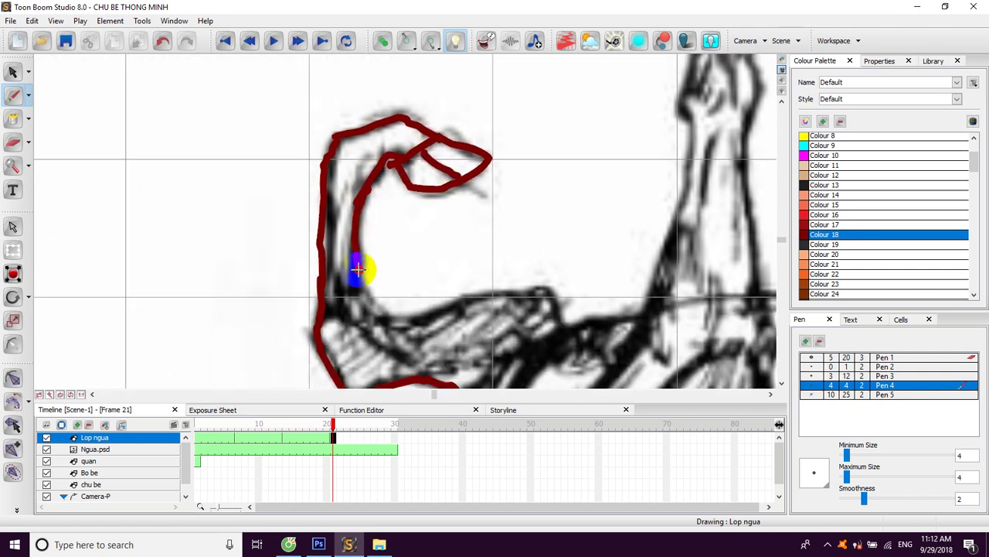
pyautogui.moveTo(379, 314); pyautogui.dragTo(424, 310)
pyautogui.moveTo(479, 294)
pyautogui.mouseDown()
pyautogui.moveTo(513, 292)
pyautogui.moveTo(453, 240)
pyautogui.mouseUp()
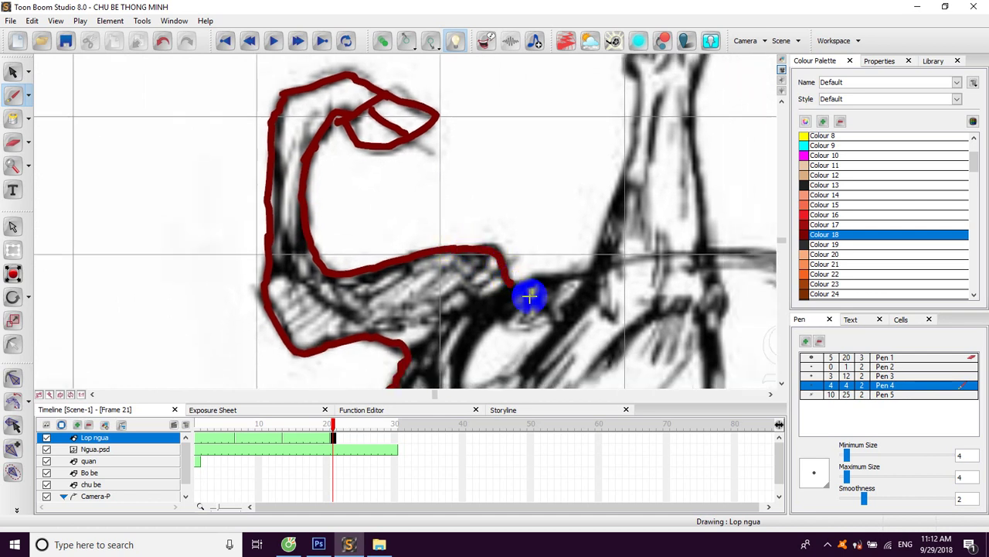
pyautogui.moveTo(529, 296); pyautogui.dragTo(384, 283)
# - Trace the front edge of the standing foreleg from the chest past the knee to the fetlock
pyautogui.moveTo(471, 253)
pyautogui.mouseDown()
pyautogui.moveTo(364, 272)
pyautogui.moveTo(424, 265)
pyautogui.mouseUp()
pyautogui.moveTo(483, 170); pyautogui.dragTo(419, 255)
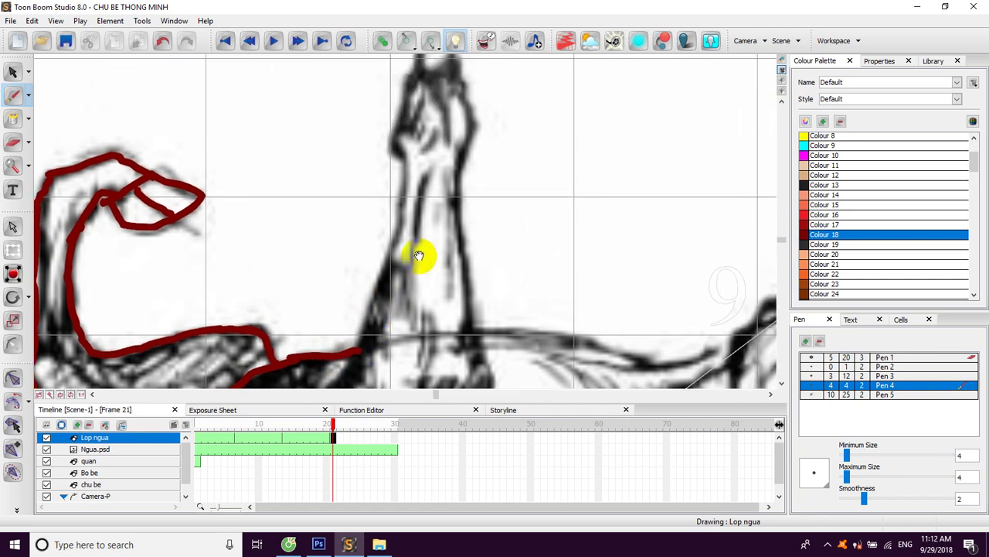
pyautogui.moveTo(402, 192)
pyautogui.mouseDown()
pyautogui.moveTo(357, 344)
pyautogui.moveTo(379, 246)
pyautogui.mouseUp()
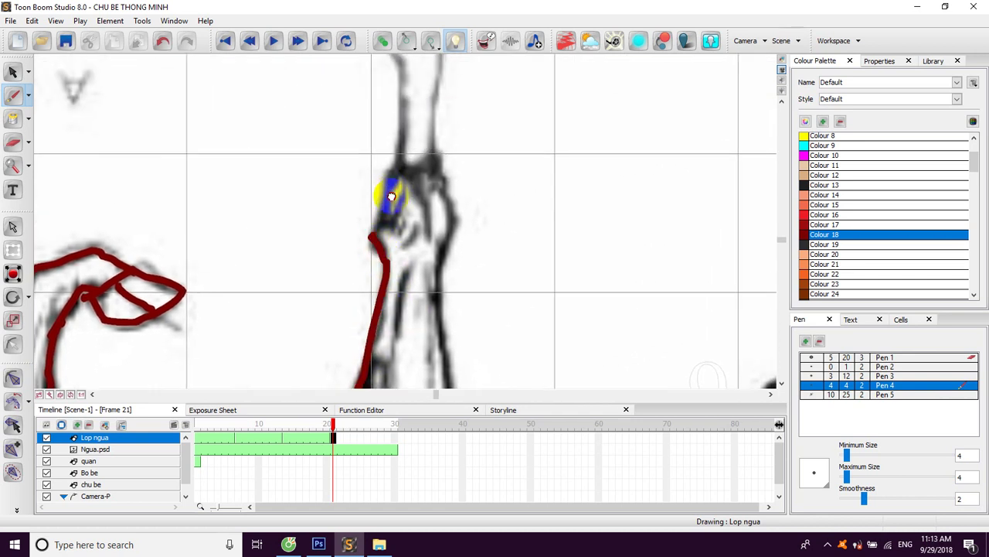
pyautogui.moveTo(392, 196); pyautogui.dragTo(372, 266)
pyautogui.moveTo(349, 302); pyautogui.dragTo(371, 266)
pyautogui.moveTo(389, 177); pyautogui.dragTo(392, 250)
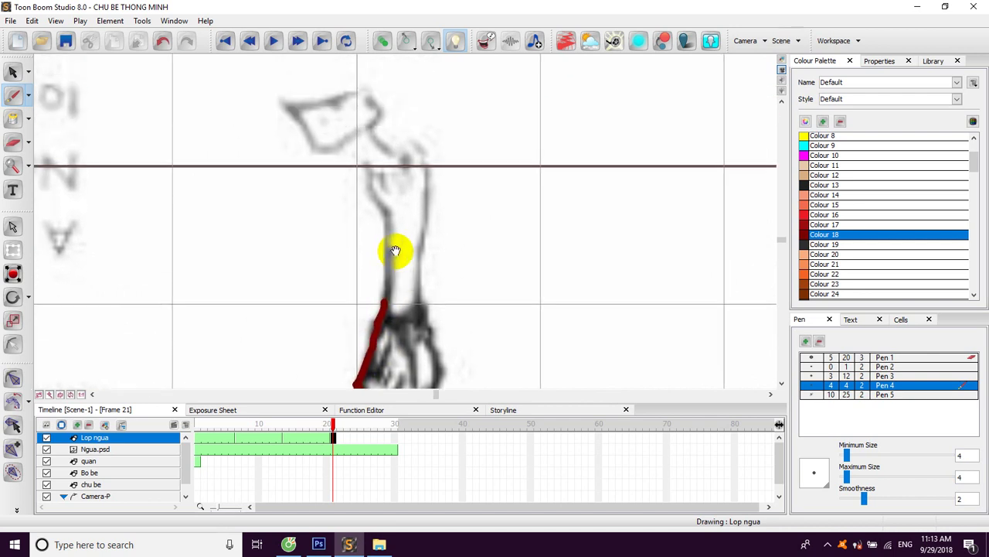
pyautogui.moveTo(384, 209); pyautogui.dragTo(380, 284)
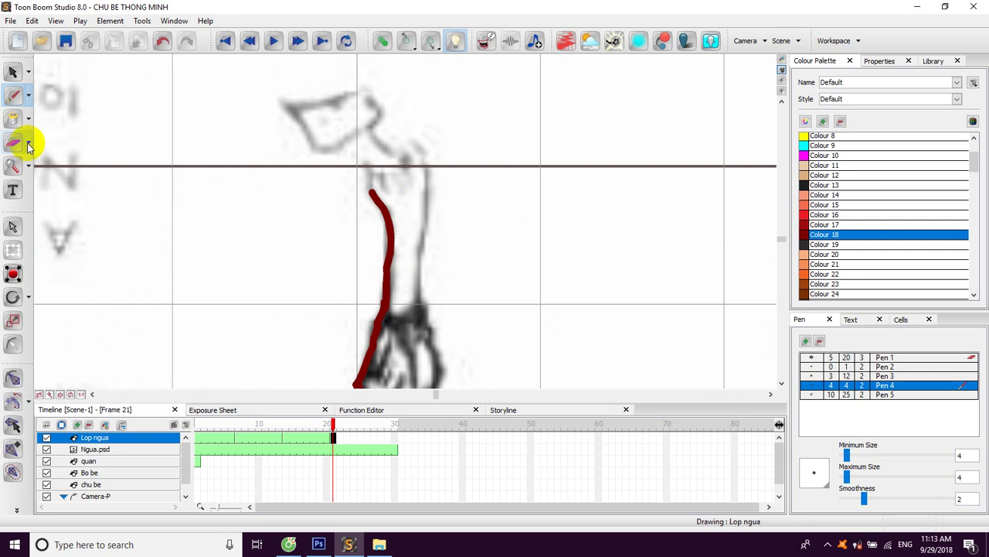
# - Outline the standing foreleg's hoof and trace the leg's back edge up to the belly
pyautogui.moveTo(372, 182)
pyautogui.mouseDown()
pyautogui.moveTo(343, 144)
pyautogui.moveTo(311, 140)
pyautogui.mouseUp()
pyautogui.moveTo(327, 133); pyautogui.dragTo(352, 188)
pyautogui.moveTo(300, 153); pyautogui.dragTo(335, 191)
pyautogui.moveTo(304, 151)
pyautogui.mouseDown()
pyautogui.moveTo(385, 147)
pyautogui.moveTo(396, 183)
pyautogui.mouseUp()
pyautogui.moveTo(412, 195); pyautogui.dragTo(348, 158)
pyautogui.moveTo(335, 144); pyautogui.dragTo(365, 182)
# - Trace the belly line and the front of the forward hind leg's thigh as far as the hock
pyautogui.moveTo(365, 182)
pyautogui.mouseDown()
pyautogui.moveTo(365, 136)
pyautogui.moveTo(355, 252)
pyautogui.moveTo(369, 270)
pyautogui.moveTo(346, 190)
pyautogui.moveTo(365, 239)
pyautogui.moveTo(368, 291)
pyautogui.moveTo(364, 242)
pyautogui.moveTo(379, 186)
pyautogui.moveTo(369, 186)
pyautogui.moveTo(357, 221)
pyautogui.moveTo(375, 283)
pyautogui.moveTo(353, 150)
pyautogui.moveTo(369, 261)
pyautogui.moveTo(387, 246)
pyautogui.moveTo(415, 282)
pyautogui.moveTo(263, 203)
pyautogui.moveTo(443, 233)
pyautogui.mouseUp()
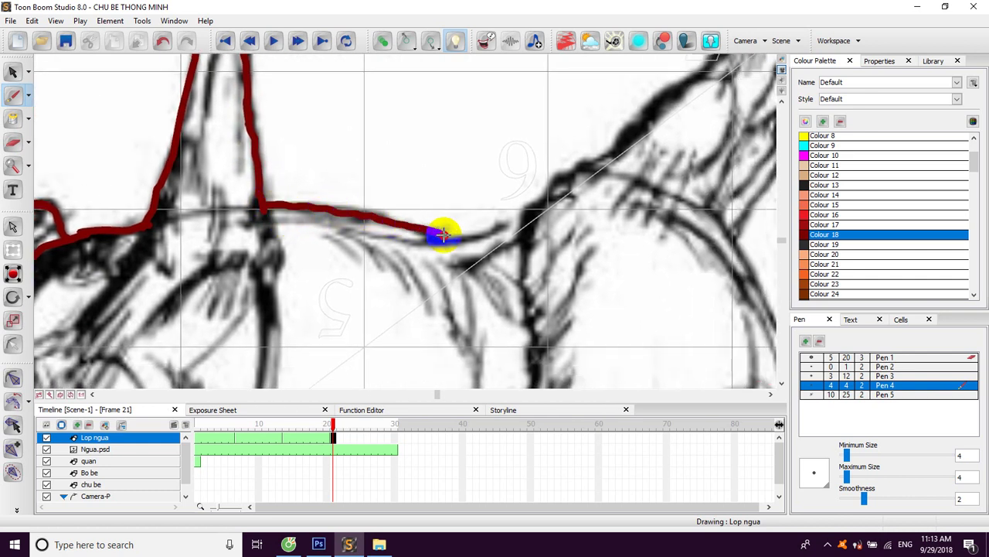
pyautogui.moveTo(530, 211); pyautogui.dragTo(447, 233)
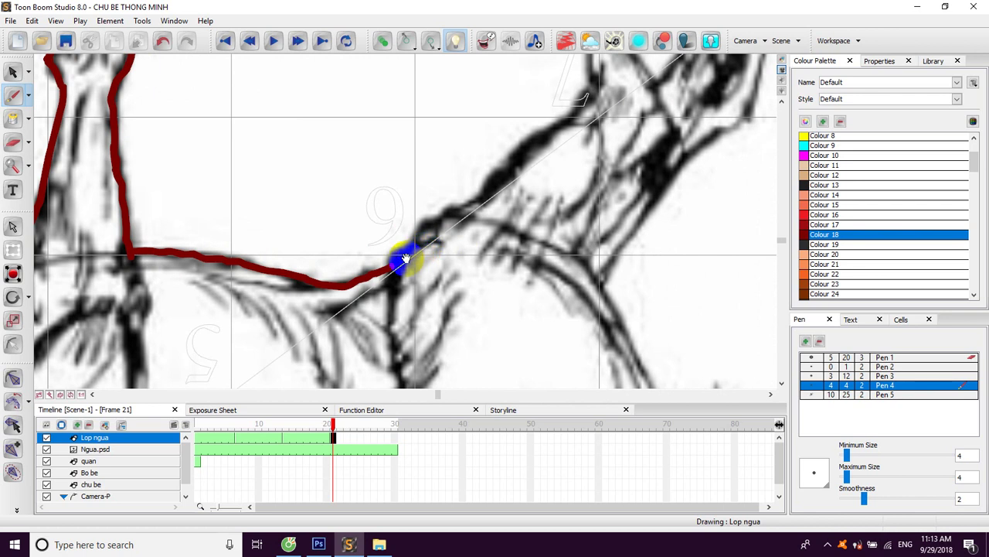
pyautogui.moveTo(473, 194); pyautogui.dragTo(510, 167)
pyautogui.moveTo(559, 129); pyautogui.dragTo(423, 237)
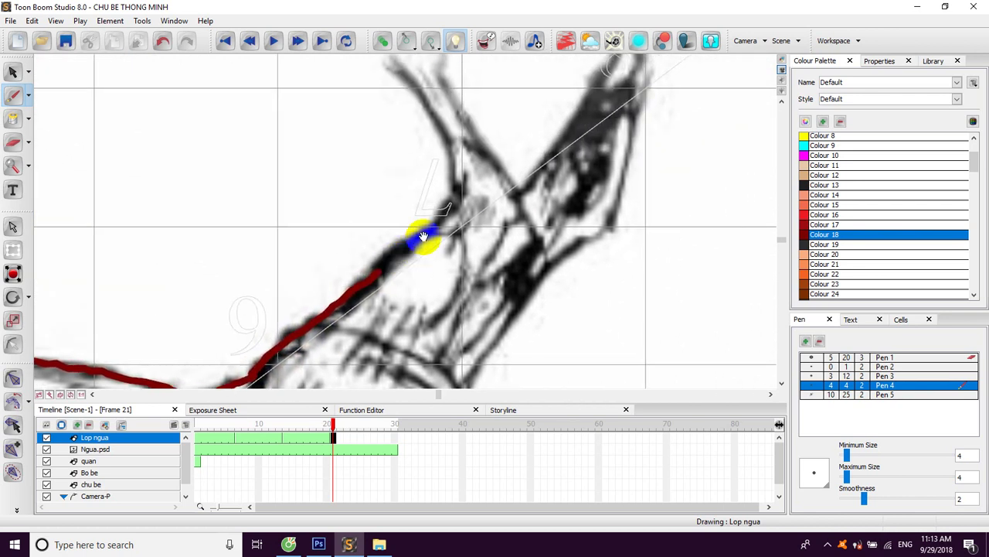
pyautogui.moveTo(371, 275); pyautogui.dragTo(434, 221)
# - Outline the forward hind leg below the hock, including its fetlock and hoof
pyautogui.moveTo(470, 145)
pyautogui.mouseDown()
pyautogui.moveTo(463, 222)
pyautogui.moveTo(459, 233)
pyautogui.moveTo(449, 229)
pyautogui.mouseUp()
pyautogui.moveTo(397, 177)
pyautogui.mouseDown()
pyautogui.moveTo(435, 243)
pyautogui.moveTo(442, 291)
pyautogui.moveTo(454, 300)
pyautogui.mouseUp()
pyautogui.moveTo(433, 194)
pyautogui.mouseDown()
pyautogui.moveTo(435, 255)
pyautogui.moveTo(411, 271)
pyautogui.moveTo(389, 272)
pyautogui.moveTo(375, 226)
pyautogui.mouseUp()
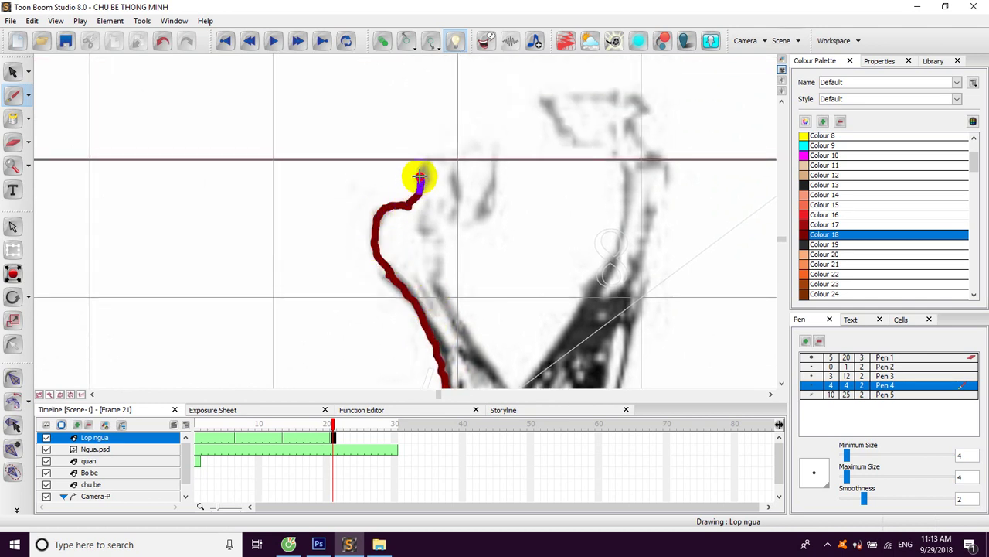
pyautogui.moveTo(495, 157); pyautogui.dragTo(486, 214)
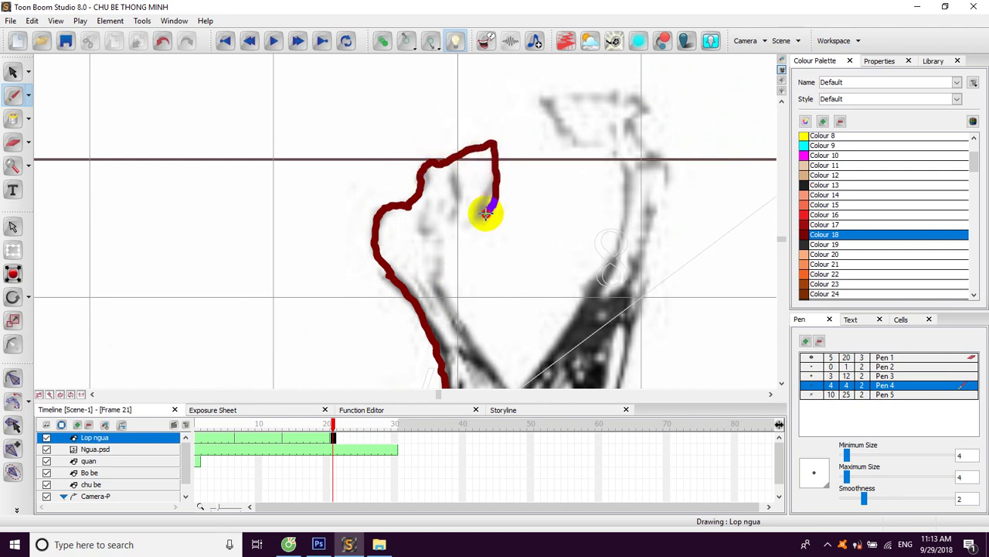
pyautogui.moveTo(455, 182)
pyautogui.mouseDown()
pyautogui.moveTo(430, 233)
pyautogui.moveTo(431, 281)
pyautogui.moveTo(448, 252)
pyautogui.moveTo(394, 207)
pyautogui.moveTo(402, 270)
pyautogui.moveTo(442, 316)
pyautogui.moveTo(397, 250)
pyautogui.moveTo(399, 268)
pyautogui.mouseUp()
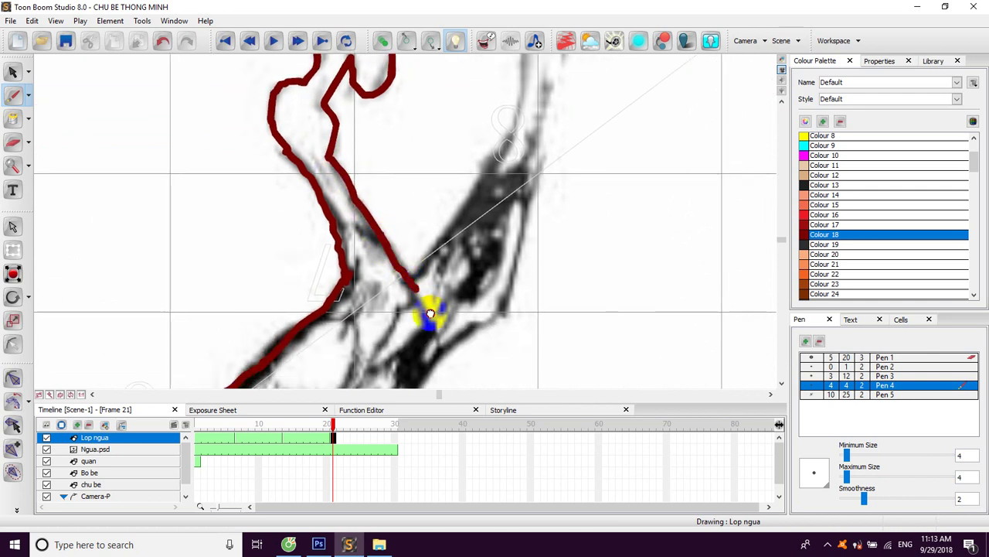
# - Trace the back of the forward hind leg above the hock and the rear edge of the trailing hind leg
pyautogui.moveTo(430, 313); pyautogui.dragTo(402, 202)
pyautogui.moveTo(397, 261); pyautogui.dragTo(433, 202)
pyautogui.moveTo(433, 202); pyautogui.dragTo(369, 288)
pyautogui.moveTo(372, 327)
pyautogui.mouseDown()
pyautogui.moveTo(482, 199)
pyautogui.moveTo(505, 177)
pyautogui.moveTo(533, 180)
pyautogui.mouseUp()
pyautogui.moveTo(507, 150)
pyautogui.mouseDown()
pyautogui.moveTo(456, 242)
pyautogui.moveTo(485, 221)
pyautogui.moveTo(486, 198)
pyautogui.moveTo(458, 267)
pyautogui.mouseUp()
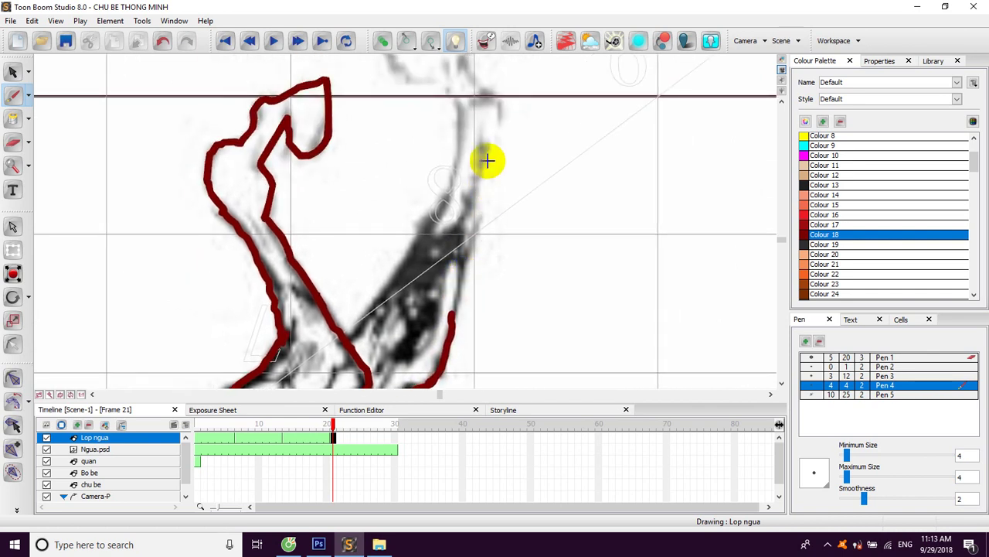
pyautogui.moveTo(493, 160); pyautogui.dragTo(478, 207)
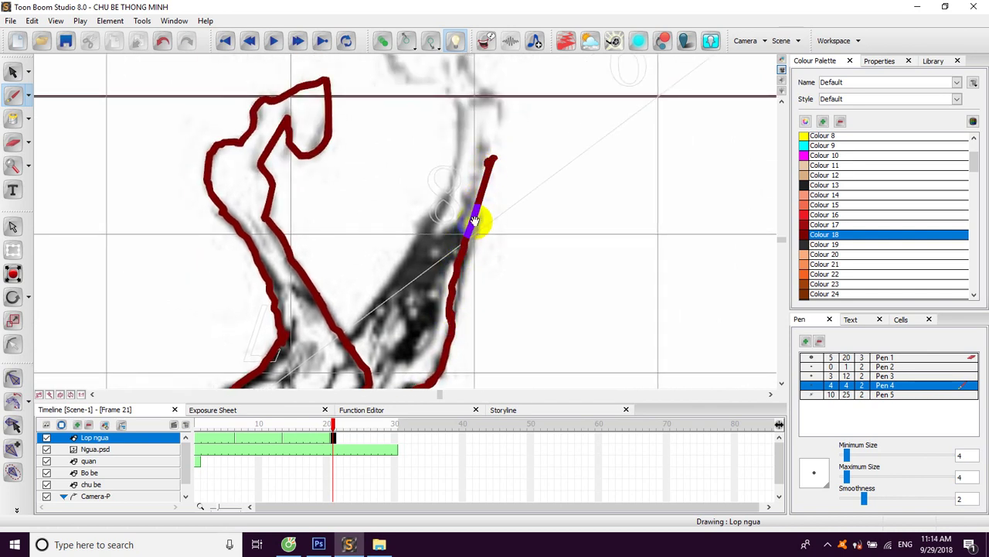
pyautogui.moveTo(500, 114); pyautogui.dragTo(475, 224)
pyautogui.moveTo(466, 265); pyautogui.dragTo(468, 207)
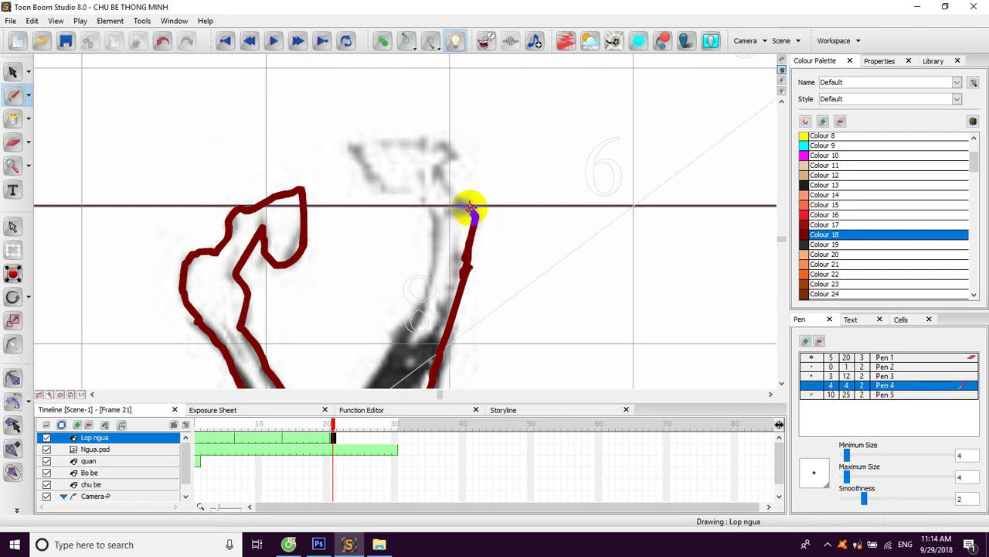
# - Outline the trailing hind leg's hoof and trace its front edge back toward the thigh
pyautogui.moveTo(423, 141)
pyautogui.mouseDown()
pyautogui.moveTo(377, 138)
pyautogui.moveTo(389, 188)
pyautogui.moveTo(434, 215)
pyautogui.moveTo(453, 193)
pyautogui.mouseUp()
pyautogui.press('space')
pyautogui.moveTo(446, 157)
pyautogui.mouseDown()
pyautogui.moveTo(437, 250)
pyautogui.moveTo(414, 283)
pyautogui.moveTo(421, 298)
pyautogui.moveTo(467, 190)
pyautogui.moveTo(395, 287)
pyautogui.mouseUp()
pyautogui.press('space')
pyautogui.press('space')
pyautogui.moveTo(405, 357); pyautogui.dragTo(481, 161)
# - Trace the curve of the buttock from the top of the trailing hind leg to the tail root
pyautogui.moveTo(453, 253); pyautogui.dragTo(512, 157)
pyautogui.moveTo(430, 273)
pyautogui.mouseDown()
pyautogui.moveTo(443, 239)
pyautogui.moveTo(417, 197)
pyautogui.mouseUp()
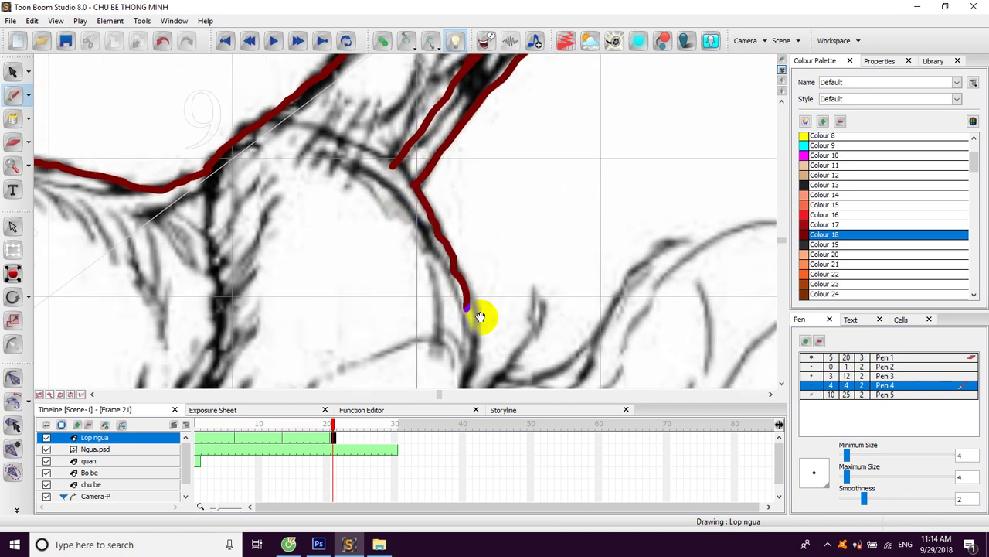
pyautogui.moveTo(480, 316); pyautogui.dragTo(445, 222)
pyautogui.moveTo(427, 304); pyautogui.dragTo(425, 309)
pyautogui.press('space')
pyautogui.moveTo(425, 310); pyautogui.dragTo(474, 216)
# - Trace the topline from the tail root over the croup and back to the withers, joining it to the neck crest
pyautogui.moveTo(299, 319)
pyautogui.mouseDown()
pyautogui.moveTo(341, 311)
pyautogui.moveTo(429, 264)
pyautogui.mouseUp()
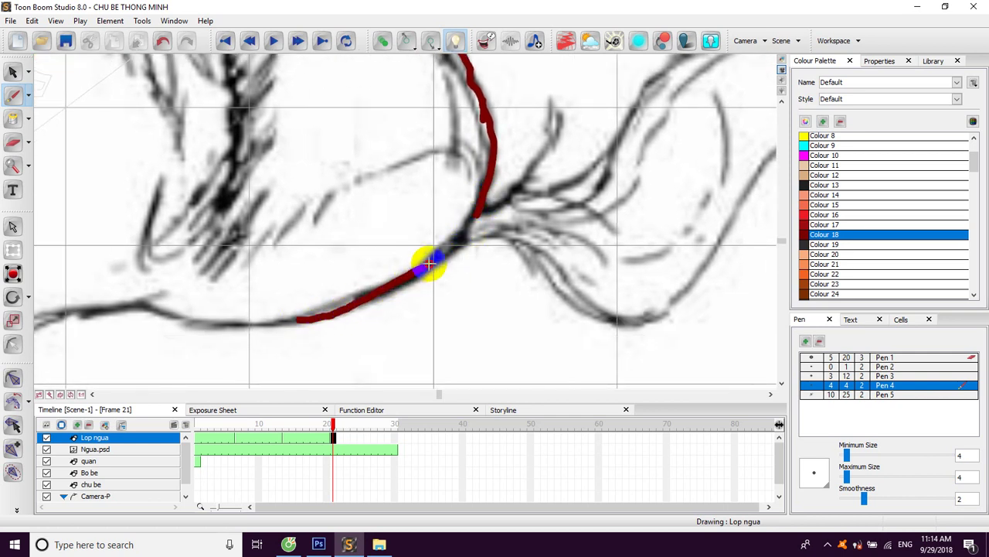
pyautogui.moveTo(476, 217); pyautogui.dragTo(480, 208)
pyautogui.press('space')
pyautogui.moveTo(337, 265); pyautogui.dragTo(461, 212)
pyautogui.moveTo(115, 295)
pyautogui.mouseDown()
pyautogui.moveTo(145, 275)
pyautogui.moveTo(234, 251)
pyautogui.moveTo(314, 254)
pyautogui.moveTo(250, 248)
pyautogui.moveTo(378, 245)
pyautogui.mouseUp()
pyautogui.press('space')
pyautogui.moveTo(218, 242)
pyautogui.mouseDown()
pyautogui.moveTo(369, 219)
pyautogui.moveTo(289, 222)
pyautogui.mouseUp()
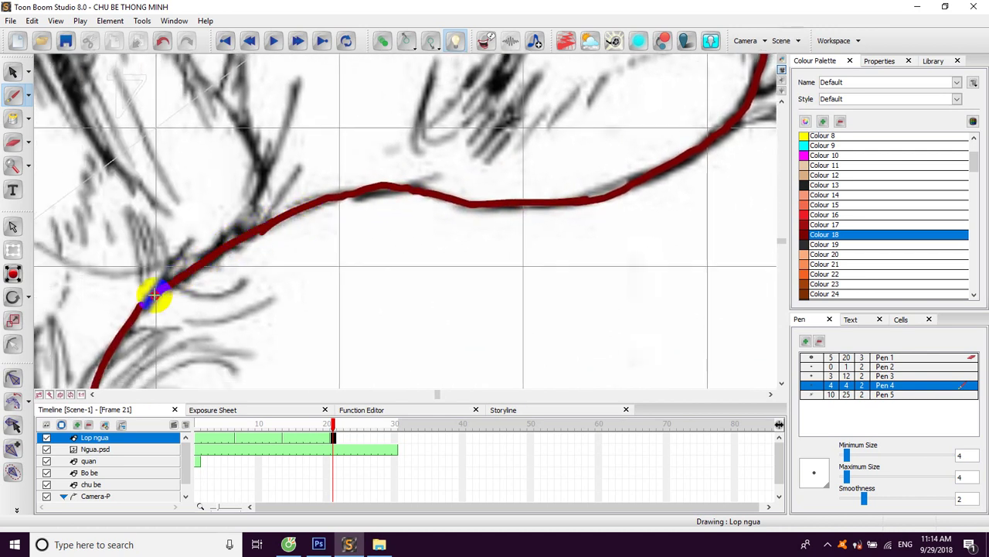
pyautogui.moveTo(142, 307); pyautogui.dragTo(226, 267)
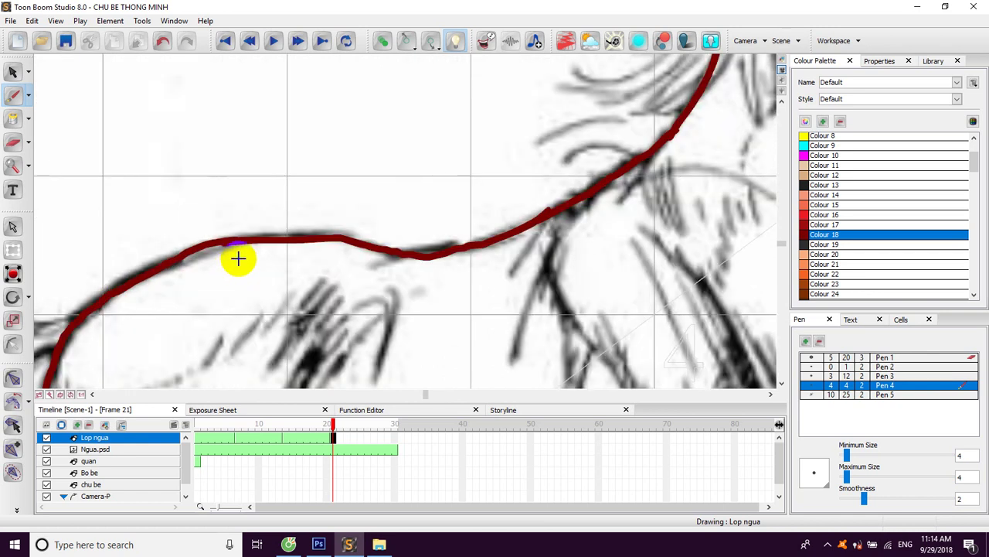
# - Trace the main tail outline from the tail root out to a pointed tip and back to the rump
pyautogui.press('space')
pyautogui.moveTo(275, 254); pyautogui.dragTo(447, 201)
pyautogui.press('space')
pyautogui.moveTo(304, 200); pyautogui.dragTo(422, 184)
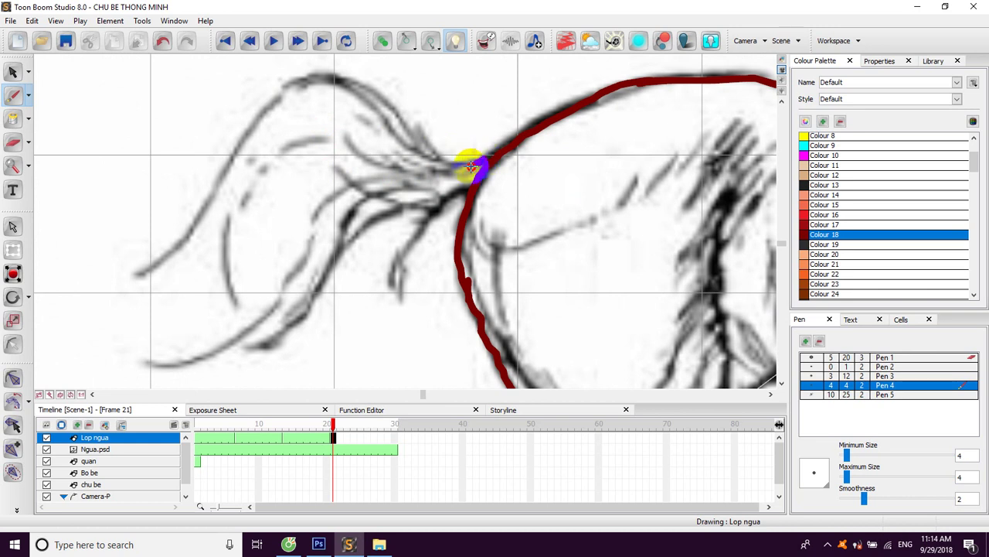
pyautogui.moveTo(381, 94)
pyautogui.mouseDown()
pyautogui.moveTo(309, 79)
pyautogui.moveTo(249, 128)
pyautogui.moveTo(187, 224)
pyautogui.moveTo(70, 330)
pyautogui.moveTo(154, 348)
pyautogui.moveTo(216, 346)
pyautogui.moveTo(276, 289)
pyautogui.moveTo(322, 223)
pyautogui.mouseUp()
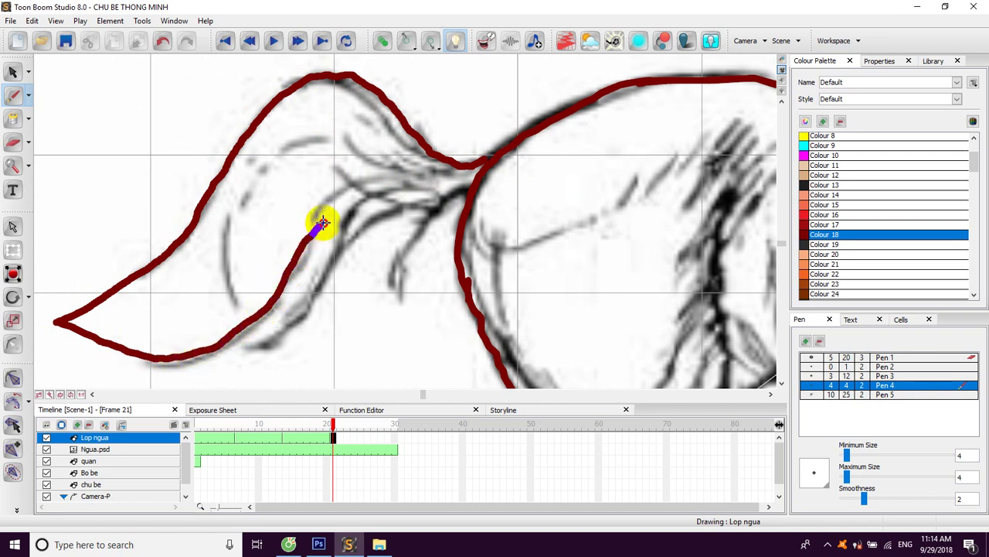
pyautogui.moveTo(481, 175); pyautogui.dragTo(482, 170)
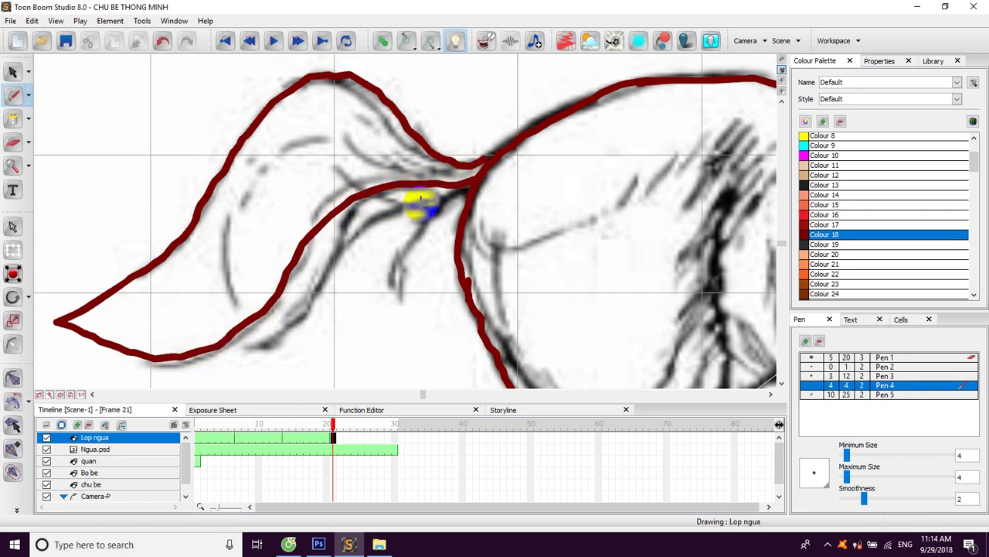
# - Trace the lower strand of the tail beneath the main tail outline
pyautogui.moveTo(421, 197)
pyautogui.mouseDown()
pyautogui.moveTo(327, 254)
pyautogui.moveTo(224, 340)
pyautogui.mouseUp()
pyautogui.moveTo(467, 200)
pyautogui.mouseDown()
pyautogui.moveTo(473, 207)
pyautogui.moveTo(343, 121)
pyautogui.mouseUp()
pyautogui.scroll(-3, 443, 190)
pyautogui.scroll(-2, 449, 191)
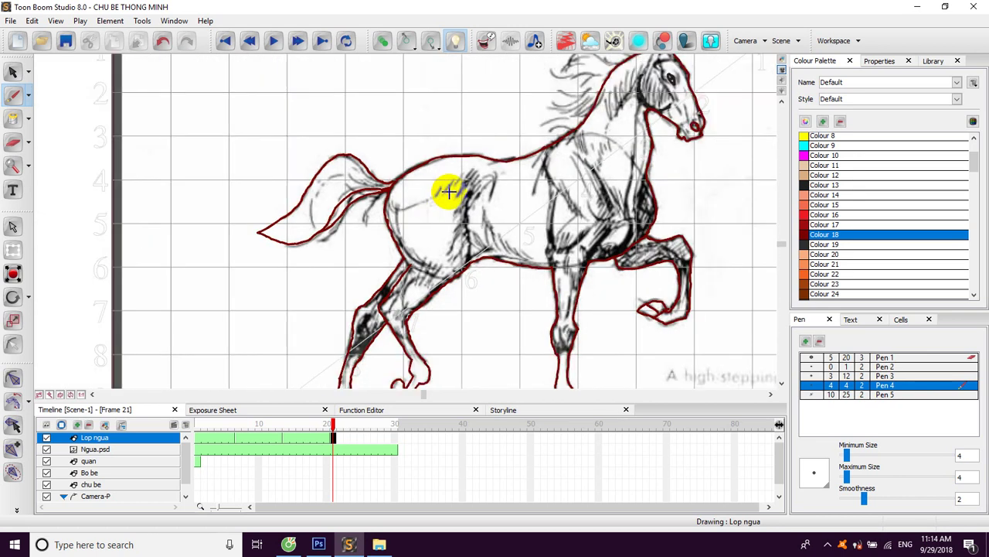
# - Fill the horse's body and every section of its tail on frame 21 with Colour 18
pyautogui.moveTo(500, 190); pyautogui.dragTo(394, 196)
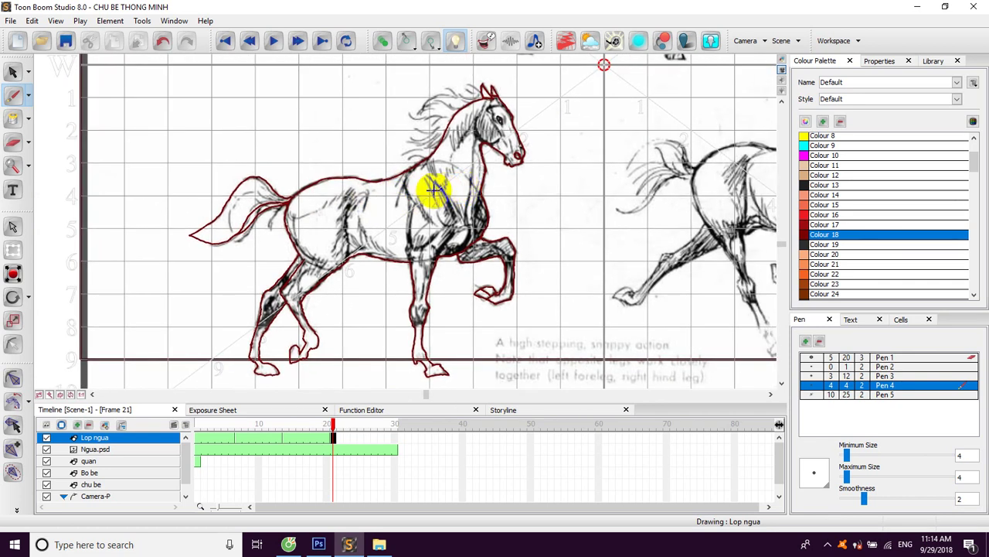
pyautogui.click(13, 120)
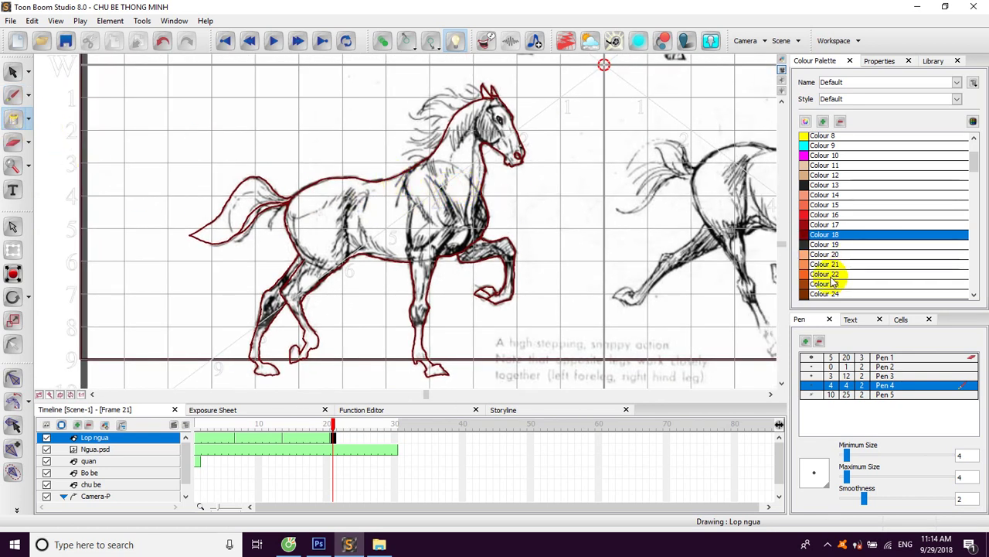
pyautogui.click(467, 207)
pyautogui.click(329, 212)
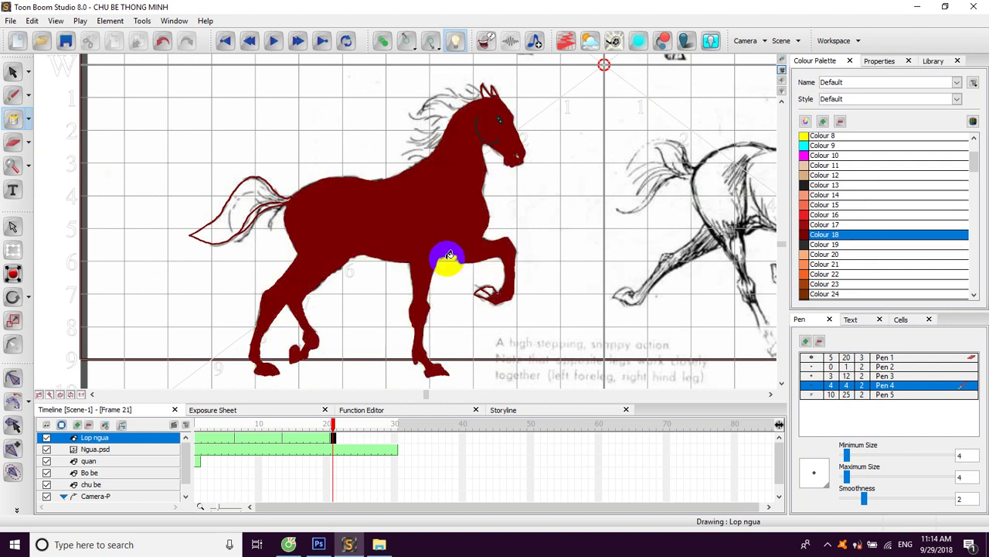
pyautogui.click(261, 217)
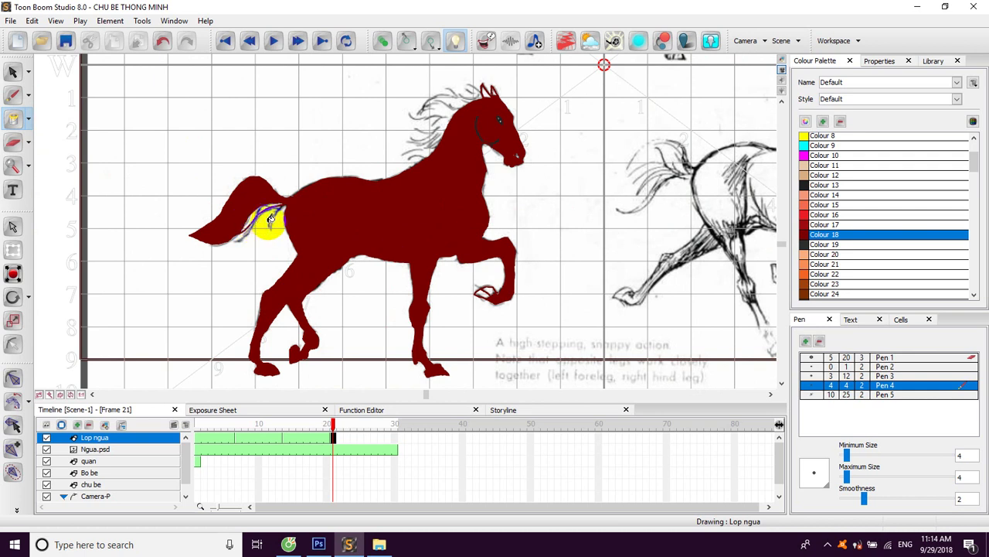
pyautogui.click(232, 209)
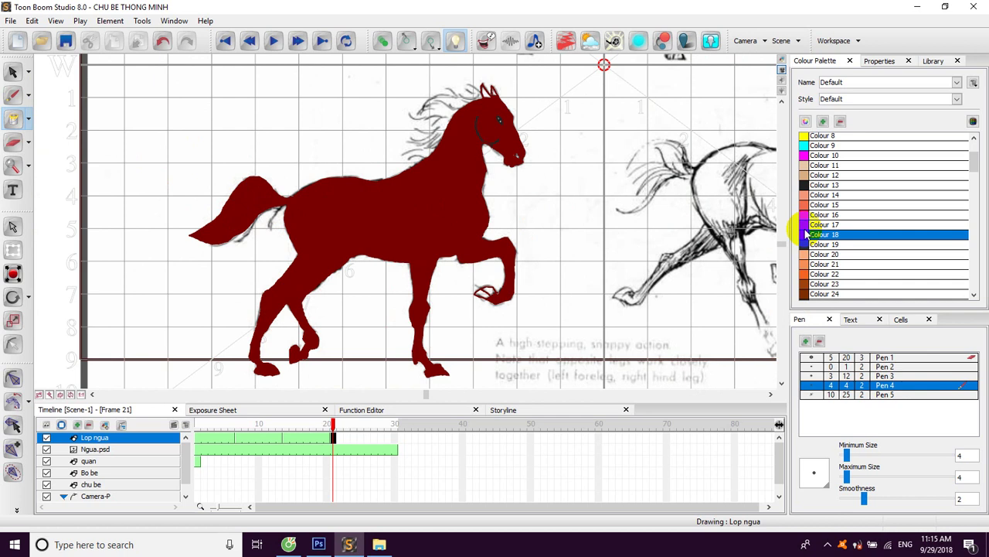
# - Hatch short Colour 17 shading strokes down the horse's buttock below the tail root
pyautogui.click(803, 225)
pyautogui.click(406, 170)
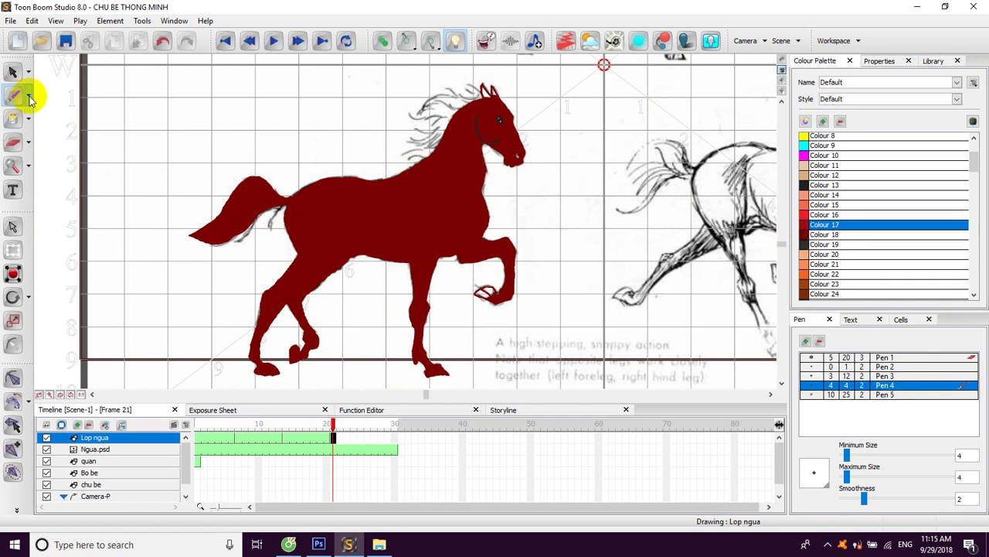
pyautogui.click(369, 192)
pyautogui.click(12, 75)
pyautogui.press('2')
pyautogui.press('2')
pyautogui.press('2')
pyautogui.moveTo(290, 198); pyautogui.dragTo(358, 178)
pyautogui.click(12, 94)
pyautogui.moveTo(209, 180)
pyautogui.mouseDown()
pyautogui.moveTo(227, 183)
pyautogui.moveTo(206, 199)
pyautogui.moveTo(221, 168)
pyautogui.mouseUp()
pyautogui.moveTo(234, 237); pyautogui.dragTo(226, 194)
# - Hatch Colour 17 shading along the front of the thigh and down the rear edge of the trailing hind leg
pyautogui.moveTo(253, 229)
pyautogui.mouseDown()
pyautogui.moveTo(288, 166)
pyautogui.moveTo(369, 174)
pyautogui.moveTo(281, 252)
pyautogui.mouseUp()
pyautogui.scroll(-2, 288, 194)
pyautogui.moveTo(297, 248); pyautogui.dragTo(276, 264)
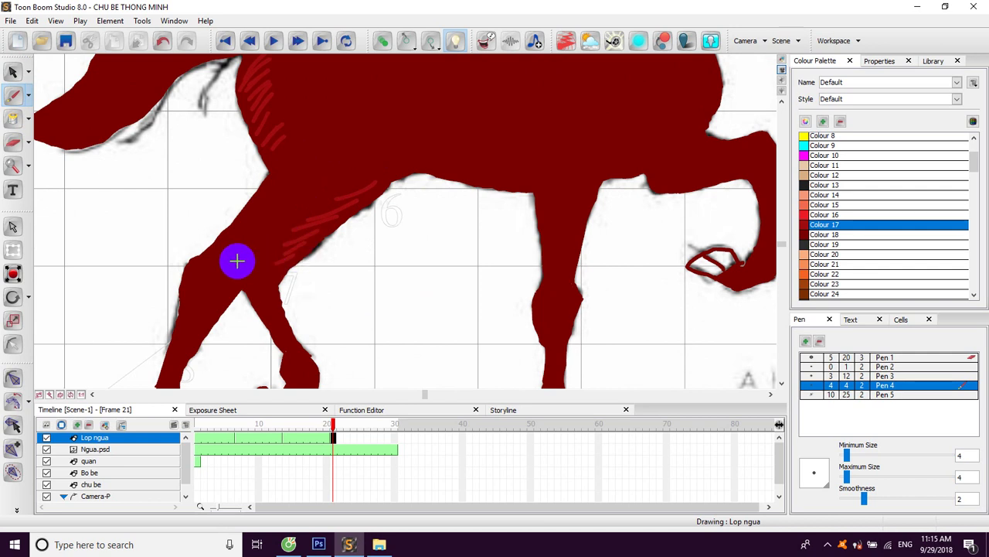
pyautogui.moveTo(186, 284)
pyautogui.mouseDown()
pyautogui.moveTo(221, 241)
pyautogui.moveTo(195, 301)
pyautogui.mouseUp()
pyautogui.moveTo(224, 272); pyautogui.dragTo(177, 358)
pyautogui.moveTo(190, 282); pyautogui.dragTo(184, 296)
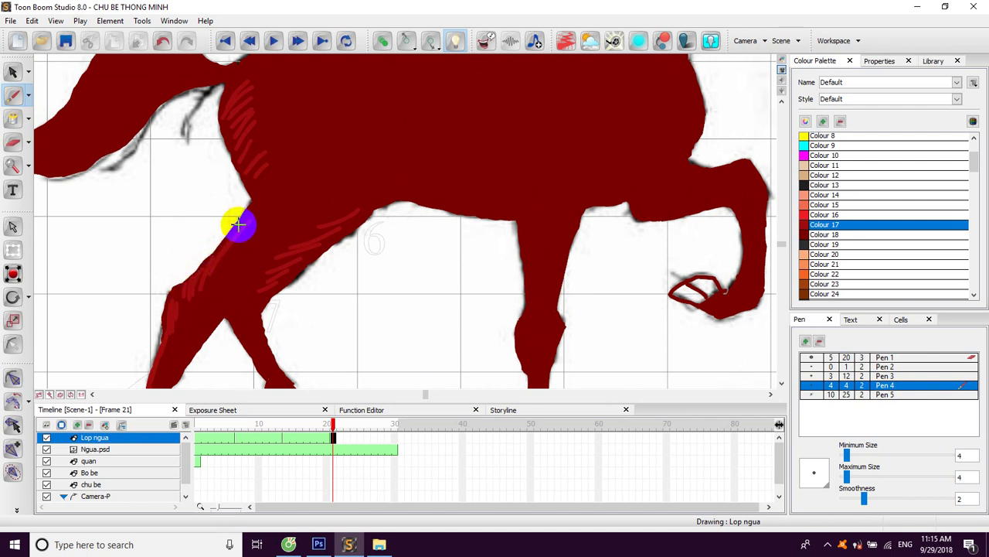
# - Draw a long Colour 17 contour in front of the haunch and hatch short shading strokes behind it
pyautogui.moveTo(297, 173); pyautogui.dragTo(234, 265)
pyautogui.moveTo(305, 193)
pyautogui.mouseDown()
pyautogui.moveTo(276, 230)
pyautogui.moveTo(262, 274)
pyautogui.mouseUp()
pyautogui.moveTo(316, 170); pyautogui.dragTo(278, 293)
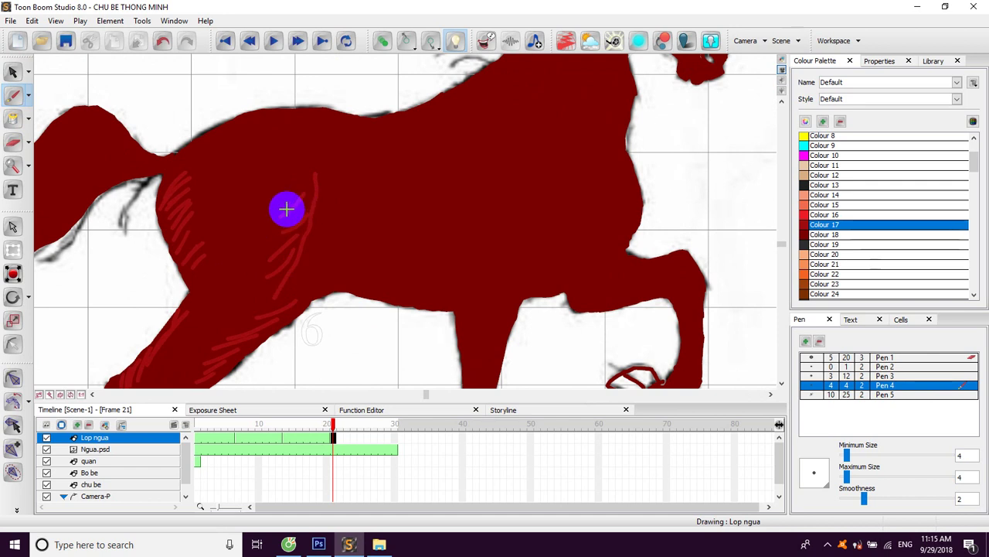
pyautogui.moveTo(215, 191); pyautogui.dragTo(282, 208)
pyautogui.moveTo(154, 164)
pyautogui.mouseDown()
pyautogui.moveTo(59, 251)
pyautogui.moveTo(91, 195)
pyautogui.mouseUp()
# - Draw the mane as separate Colour 17 strands running from the withers up the neck crest to the ears
pyautogui.moveTo(379, 174); pyautogui.dragTo(250, 217)
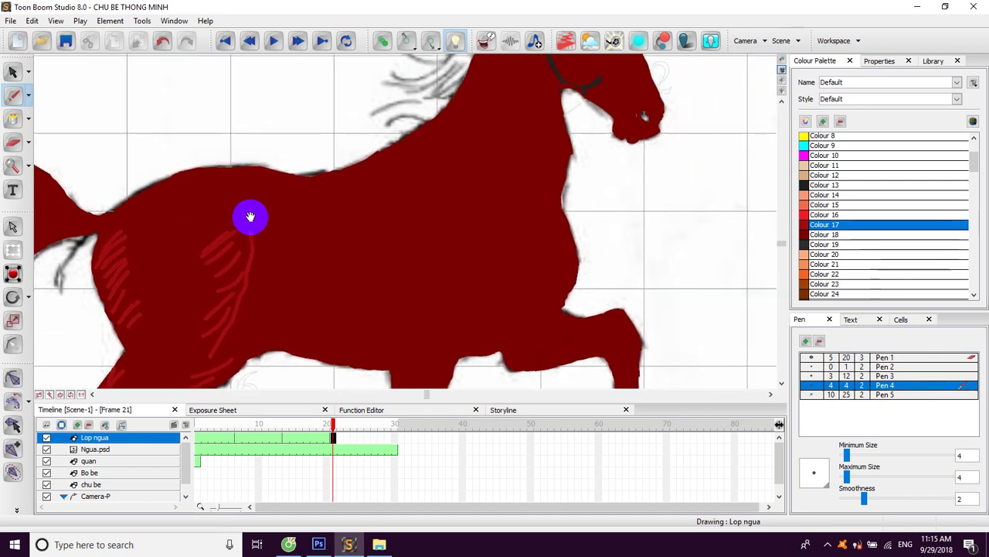
pyautogui.moveTo(424, 130); pyautogui.dragTo(323, 215)
pyautogui.scroll(2, 323, 216)
pyautogui.hscroll(2, 323, 216)
pyautogui.moveTo(344, 161)
pyautogui.mouseDown()
pyautogui.moveTo(288, 168)
pyautogui.moveTo(250, 259)
pyautogui.mouseUp()
pyautogui.moveTo(352, 145)
pyautogui.mouseDown()
pyautogui.moveTo(307, 142)
pyautogui.moveTo(315, 126)
pyautogui.mouseUp()
pyautogui.moveTo(379, 116); pyautogui.dragTo(333, 110)
pyautogui.moveTo(391, 119)
pyautogui.mouseDown()
pyautogui.moveTo(355, 107)
pyautogui.moveTo(370, 93)
pyautogui.mouseUp()
pyautogui.moveTo(410, 92); pyautogui.dragTo(373, 86)
# - Fill the unfilled ears and nostril of the horse's head with Colour 18
pyautogui.click(806, 234)
pyautogui.click(12, 118)
pyautogui.click(450, 114)
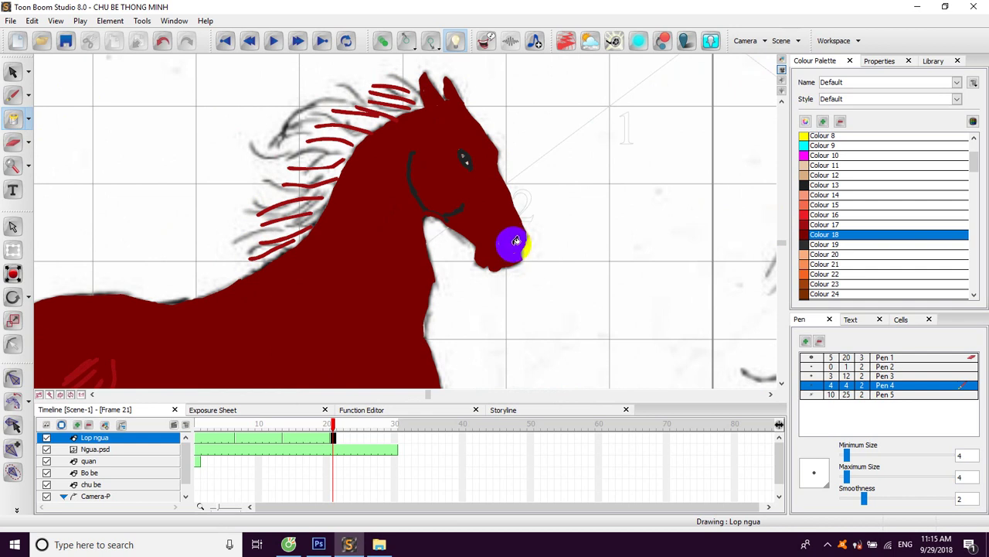
# - Hatch Colour 17 shading along the neck crest, behind the jaw and down the throat
pyautogui.click(13, 94)
pyautogui.click(372, 249)
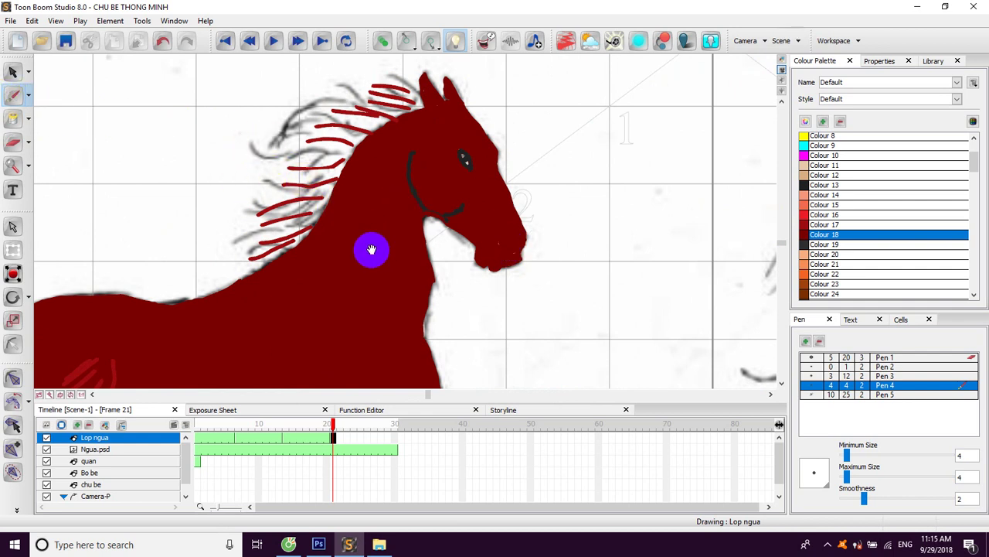
pyautogui.moveTo(372, 249); pyautogui.dragTo(361, 180)
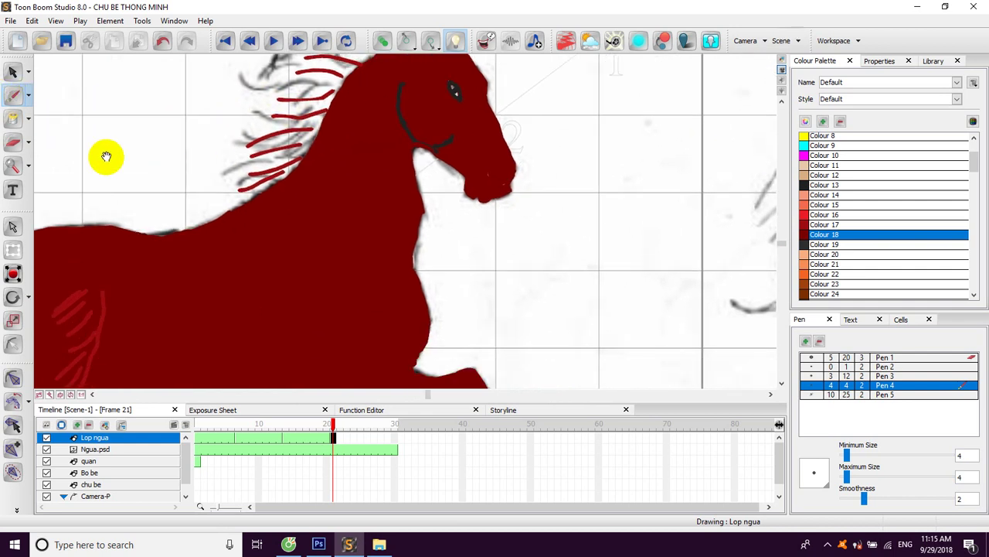
pyautogui.click(804, 225)
pyautogui.moveTo(402, 172)
pyautogui.mouseDown()
pyautogui.moveTo(391, 219)
pyautogui.moveTo(335, 111)
pyautogui.moveTo(300, 190)
pyautogui.moveTo(330, 123)
pyautogui.moveTo(305, 210)
pyautogui.mouseUp()
pyautogui.moveTo(360, 137)
pyautogui.mouseDown()
pyautogui.moveTo(316, 178)
pyautogui.moveTo(328, 179)
pyautogui.moveTo(316, 199)
pyautogui.mouseUp()
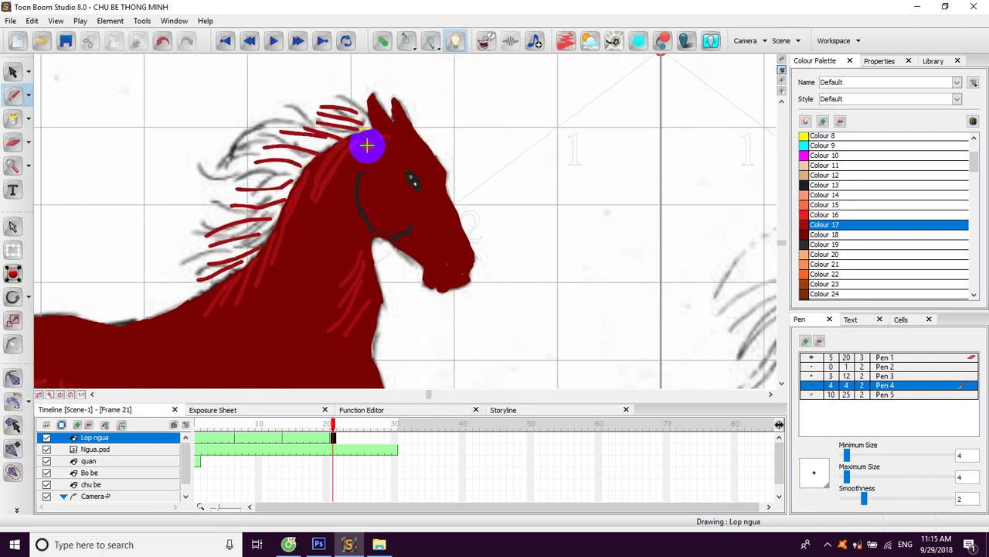
pyautogui.moveTo(306, 235); pyautogui.dragTo(385, 139)
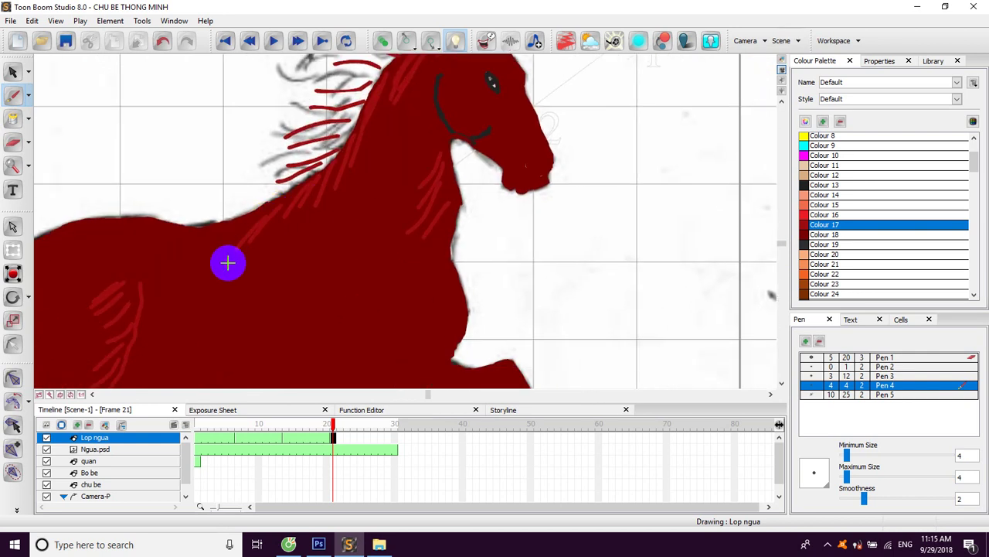
# - Add Colour 17 hatching over the withers and croup, plus long curved strokes across the flank
pyautogui.scroll(-2, 256, 231)
pyautogui.hscroll(-3, 255, 232)
pyautogui.moveTo(271, 209)
pyautogui.mouseDown()
pyautogui.moveTo(259, 297)
pyautogui.moveTo(266, 305)
pyautogui.mouseUp()
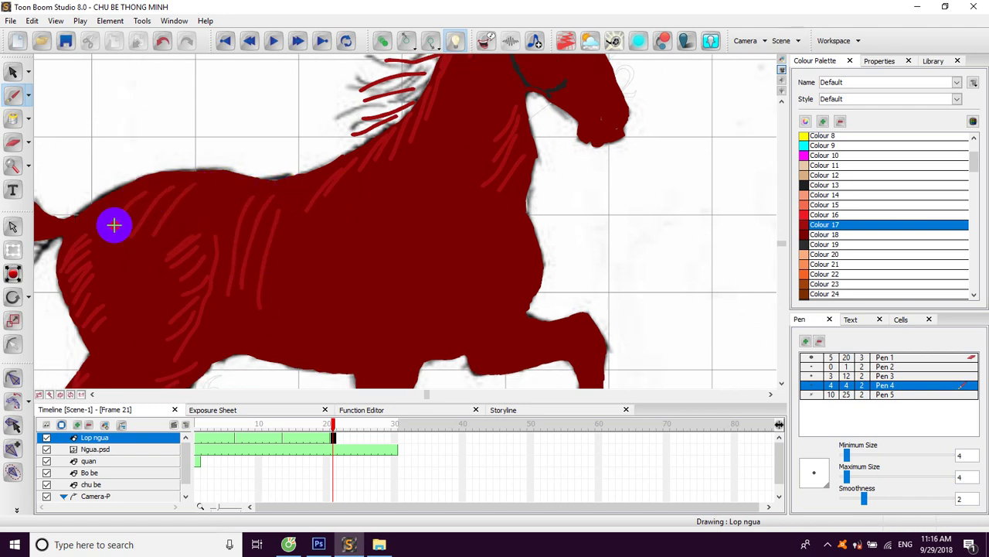
# - Shade the standing foreleg from the elbow down to the knee with long Colour 17 strokes
pyautogui.scroll(-4, 183, 188)
pyautogui.hscroll(4, 184, 188)
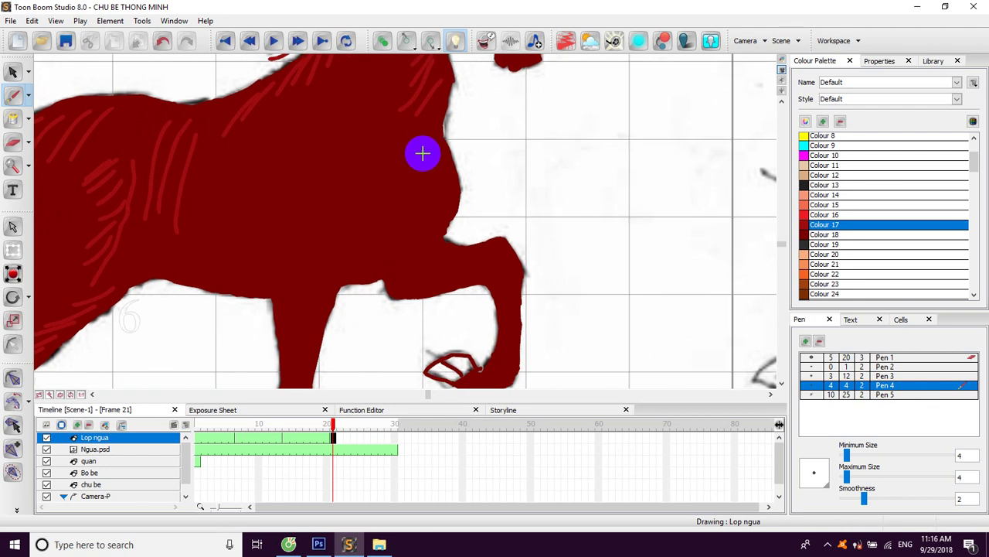
pyautogui.moveTo(282, 227)
pyautogui.mouseDown()
pyautogui.moveTo(267, 261)
pyautogui.moveTo(290, 235)
pyautogui.moveTo(272, 298)
pyautogui.mouseUp()
pyautogui.moveTo(313, 248)
pyautogui.mouseDown()
pyautogui.moveTo(320, 225)
pyautogui.moveTo(305, 271)
pyautogui.mouseUp()
pyautogui.moveTo(296, 232); pyautogui.dragTo(301, 307)
pyautogui.moveTo(347, 196); pyautogui.dragTo(316, 311)
pyautogui.moveTo(328, 267); pyautogui.dragTo(331, 260)
pyautogui.moveTo(329, 311); pyautogui.dragTo(316, 327)
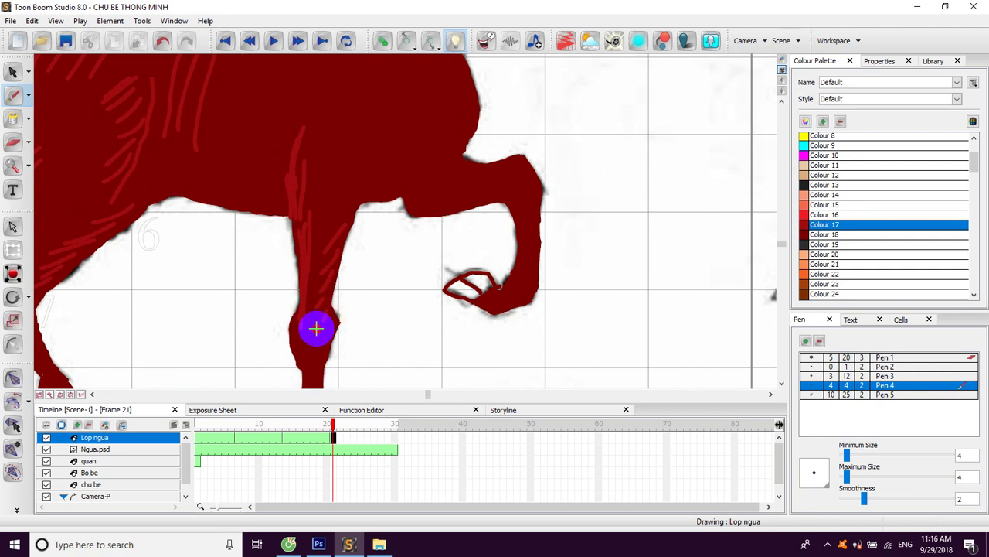
# - Draw the Colour 17 contour from elbow to chest above the raised foreleg and hatch the chest front
pyautogui.moveTo(395, 183); pyautogui.dragTo(348, 251)
pyautogui.moveTo(411, 222); pyautogui.dragTo(341, 267)
pyautogui.moveTo(331, 268); pyautogui.dragTo(352, 275)
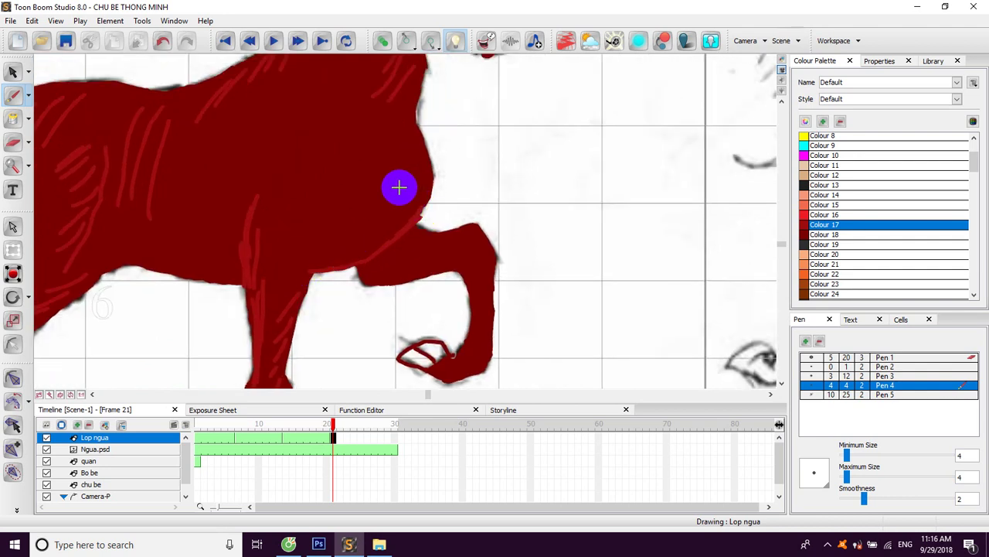
pyautogui.moveTo(401, 130); pyautogui.dragTo(396, 176)
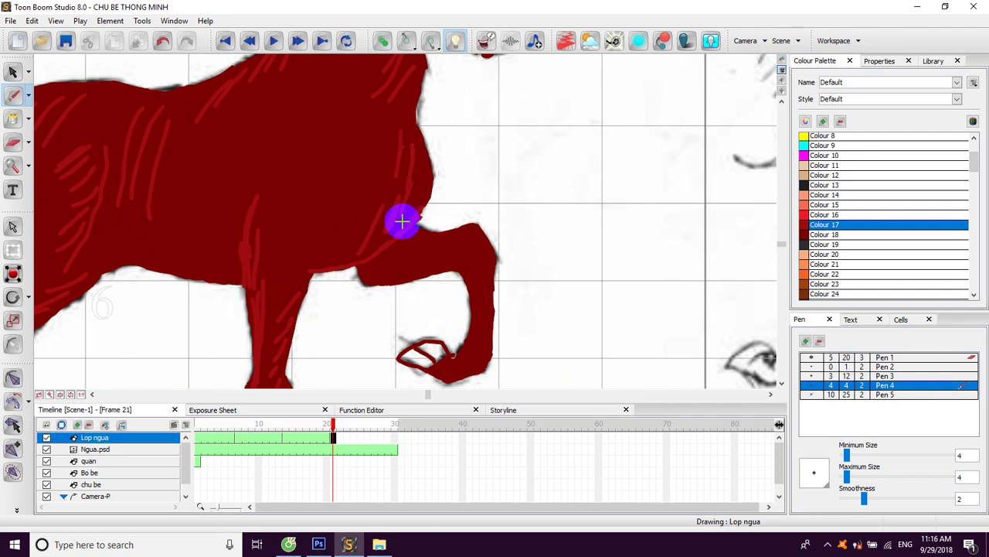
pyautogui.moveTo(483, 266)
pyautogui.mouseDown()
pyautogui.moveTo(482, 327)
pyautogui.moveTo(441, 347)
pyautogui.moveTo(420, 300)
pyautogui.mouseUp()
# - Fill the raised front hoof with Colour 18
pyautogui.click(808, 235)
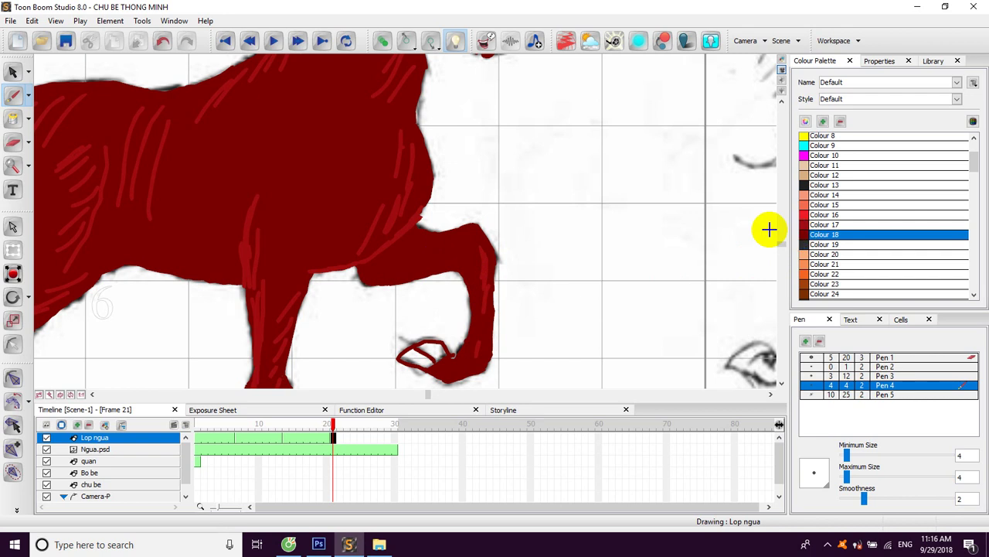
pyautogui.click(12, 118)
pyautogui.click(436, 352)
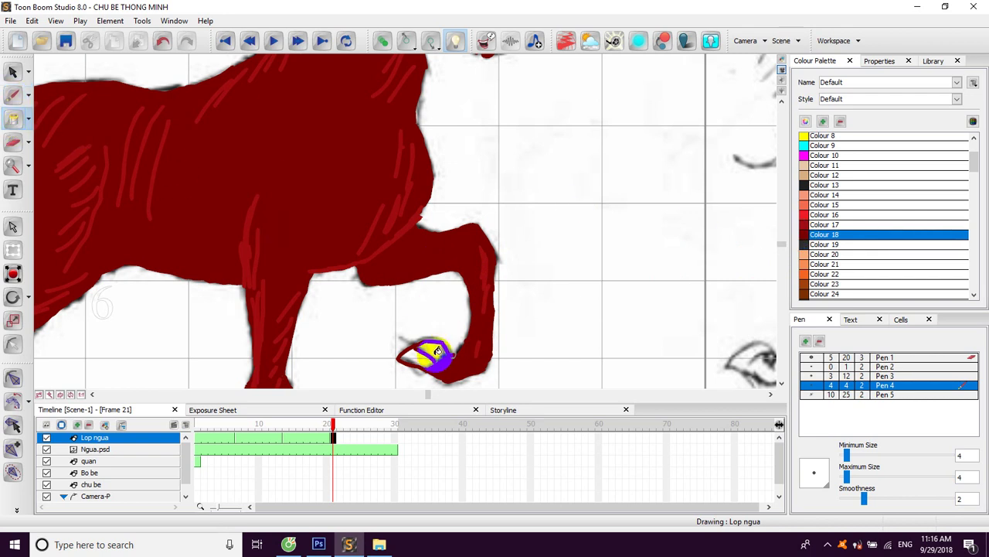
pyautogui.click(13, 71)
# - Fill the raised front hoof with Colour 19
pyautogui.click(804, 243)
pyautogui.click(439, 349)
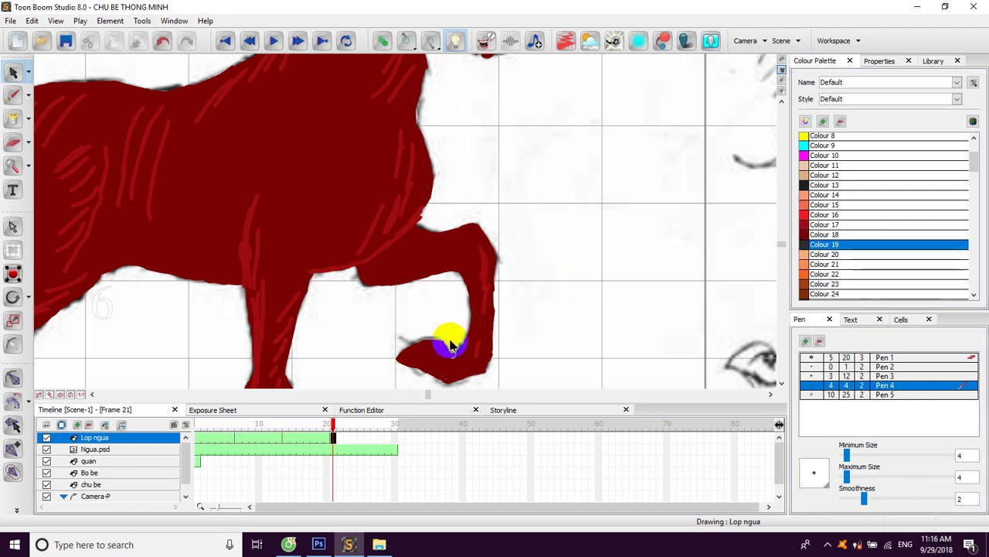
pyautogui.click(10, 94)
pyautogui.click(11, 119)
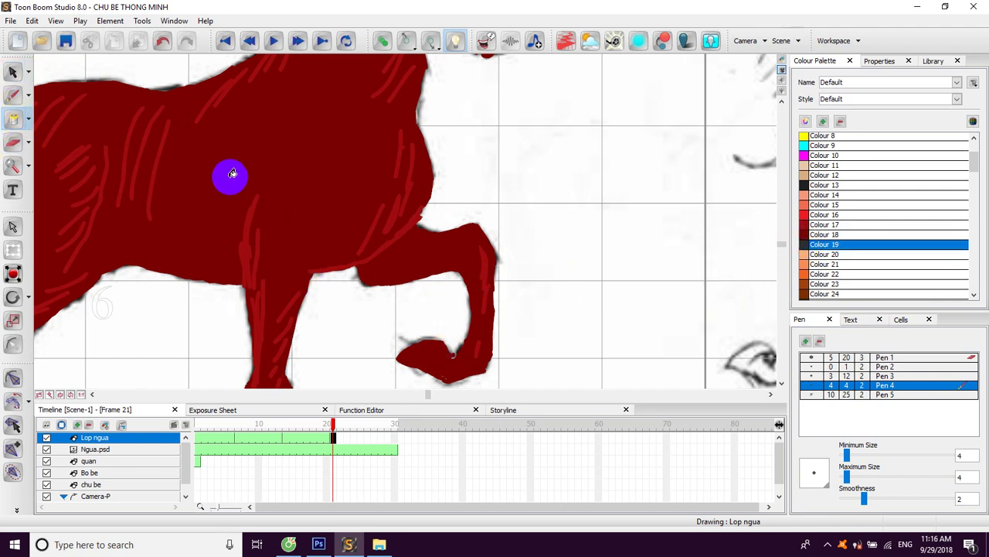
pyautogui.click(434, 347)
# - Try to fill the lower hooves with Colour 19, undoing each fill
pyautogui.moveTo(332, 348)
pyautogui.mouseDown()
pyautogui.moveTo(332, 316)
pyautogui.moveTo(438, 204)
pyautogui.mouseUp()
pyautogui.moveTo(379, 351); pyautogui.dragTo(425, 271)
pyautogui.moveTo(452, 307); pyautogui.dragTo(473, 302)
pyautogui.moveTo(384, 254); pyautogui.dragTo(379, 287)
pyautogui.hotkey('ctrl', 'z')
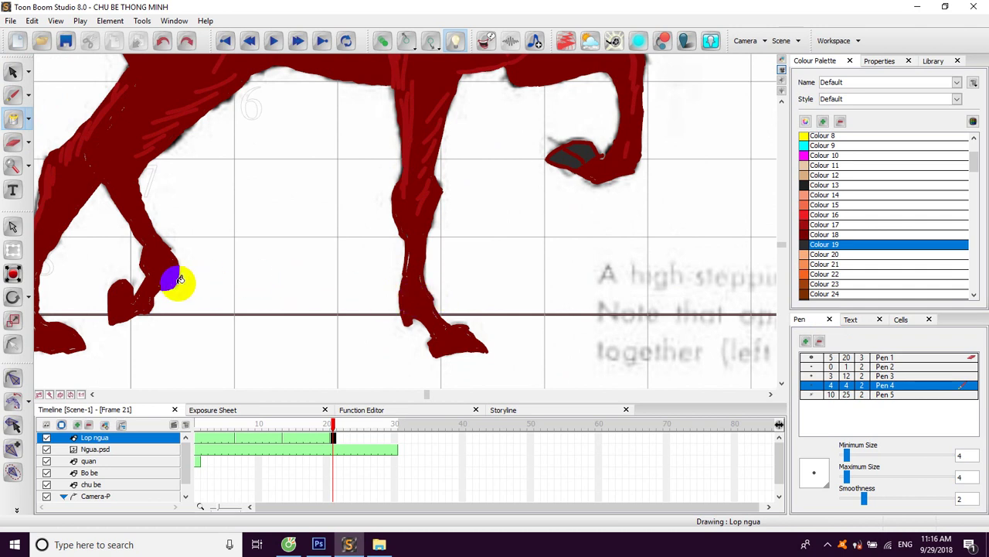
pyautogui.click(118, 313)
pyautogui.moveTo(116, 287); pyautogui.dragTo(165, 269)
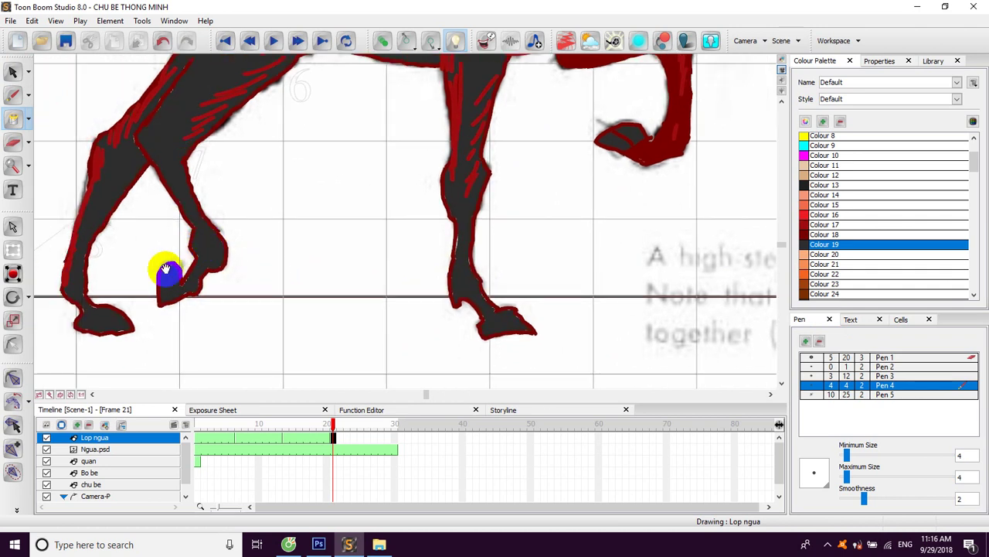
pyautogui.hotkey('ctrl', 'z')
# - Draw short Colour 19 accent strokes on the front of the chest above the raised foreleg
pyautogui.moveTo(289, 156); pyautogui.dragTo(232, 263)
pyautogui.moveTo(296, 174); pyautogui.dragTo(247, 267)
pyautogui.moveTo(387, 172); pyautogui.dragTo(287, 253)
pyautogui.click(12, 94)
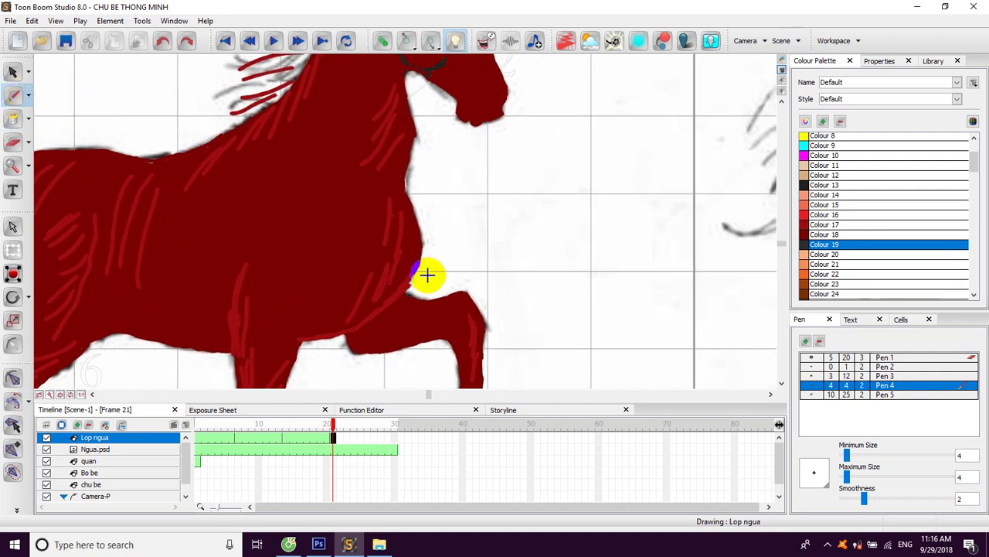
pyautogui.moveTo(408, 245)
pyautogui.mouseDown()
pyautogui.moveTo(408, 265)
pyautogui.moveTo(409, 243)
pyautogui.moveTo(365, 290)
pyautogui.mouseUp()
# - Add more Colour 17 hatching on the lower chest, belly, flank and haunch
pyautogui.click(811, 234)
pyautogui.click(804, 225)
pyautogui.moveTo(397, 221)
pyautogui.mouseDown()
pyautogui.moveTo(363, 302)
pyautogui.moveTo(322, 317)
pyautogui.moveTo(294, 307)
pyautogui.moveTo(294, 334)
pyautogui.moveTo(282, 300)
pyautogui.moveTo(316, 240)
pyautogui.moveTo(352, 211)
pyautogui.mouseUp()
pyautogui.moveTo(190, 271)
pyautogui.mouseDown()
pyautogui.moveTo(178, 221)
pyautogui.moveTo(202, 224)
pyautogui.mouseUp()
pyautogui.moveTo(159, 278)
pyautogui.mouseDown()
pyautogui.moveTo(170, 183)
pyautogui.moveTo(219, 181)
pyautogui.mouseUp()
pyautogui.moveTo(146, 159)
pyautogui.mouseDown()
pyautogui.moveTo(124, 183)
pyautogui.moveTo(123, 162)
pyautogui.moveTo(116, 193)
pyautogui.mouseUp()
pyautogui.moveTo(161, 226)
pyautogui.mouseDown()
pyautogui.moveTo(116, 255)
pyautogui.moveTo(92, 311)
pyautogui.mouseUp()
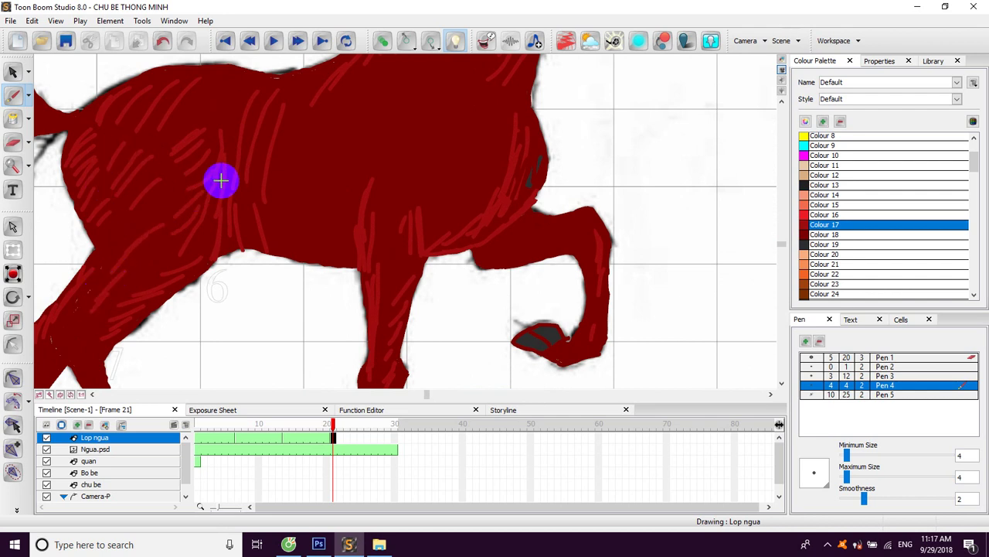
# - Extend the exposure of the frame 21 drawing to frame 29 on the Lop ngua layer
pyautogui.press('x')
pyautogui.press('x')
pyautogui.click(13, 72)
pyautogui.scroll(-2, 234, 118)
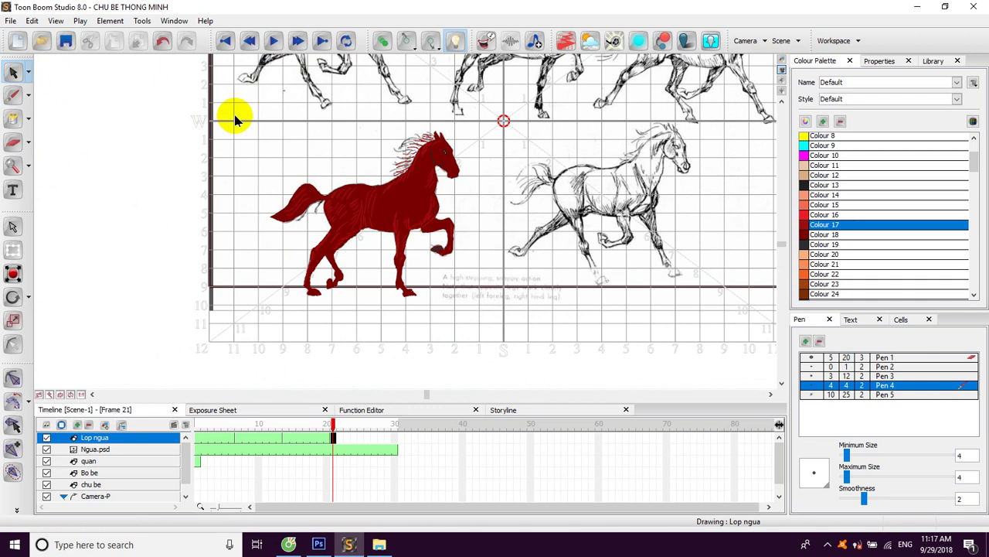
pyautogui.click(616, 246)
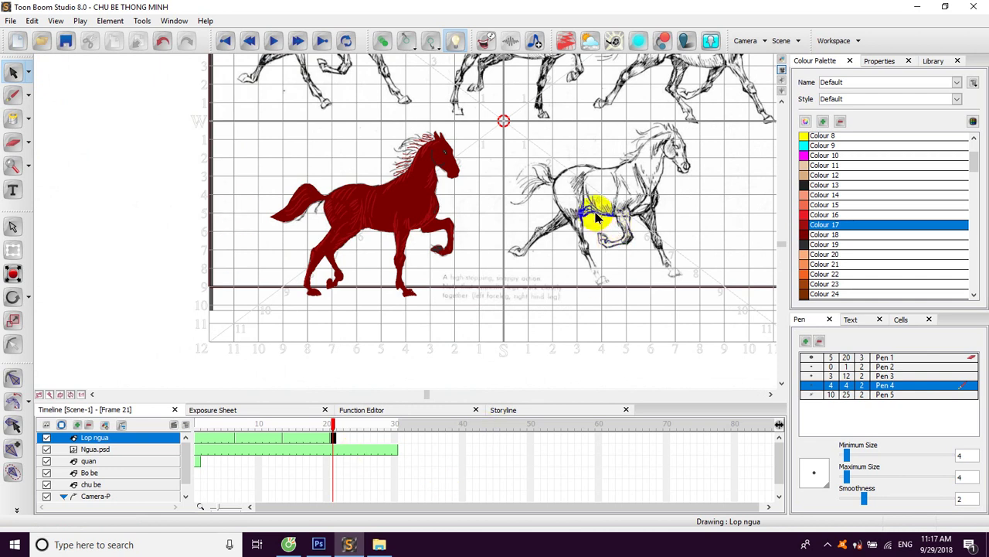
pyautogui.moveTo(577, 187); pyautogui.dragTo(522, 221)
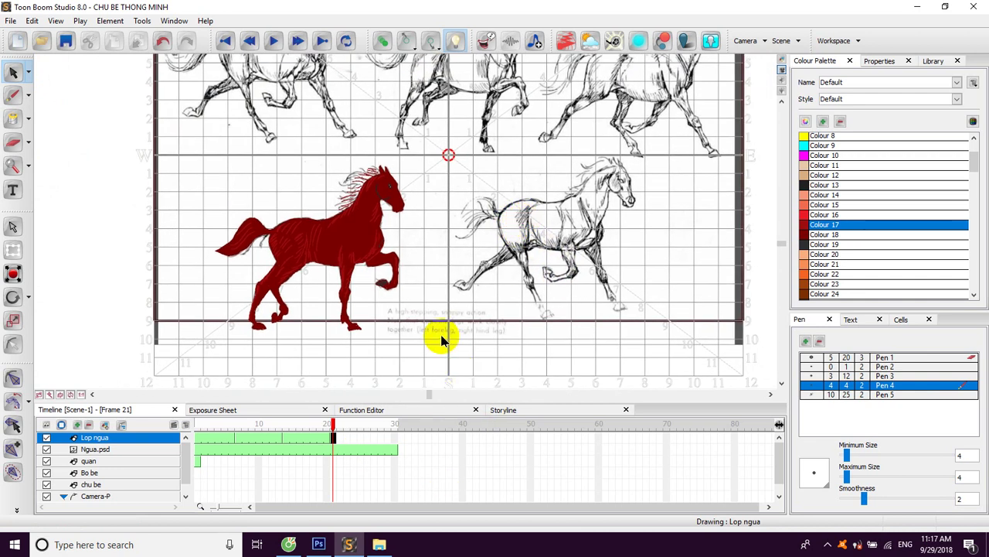
pyautogui.click(389, 440)
pyautogui.rightClick(389, 440)
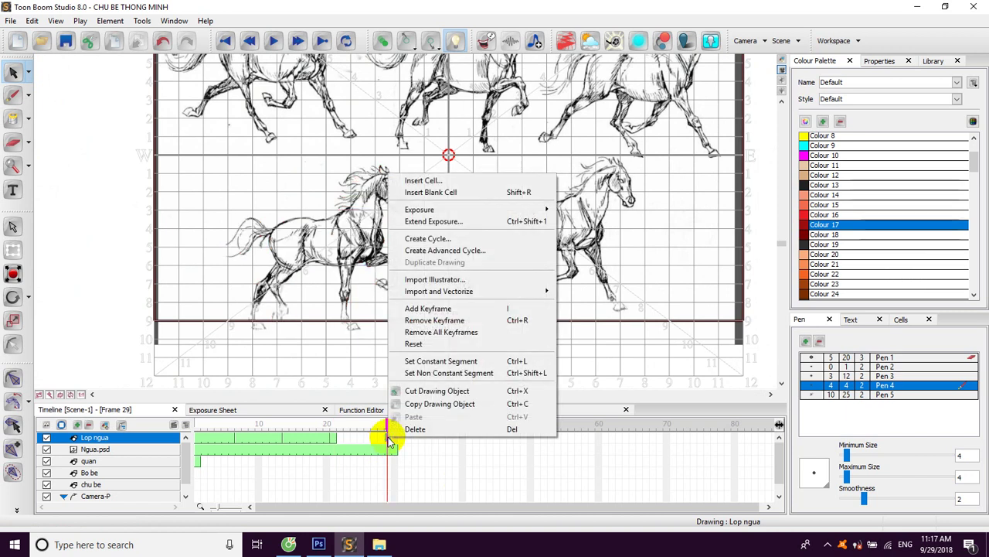
pyautogui.click(425, 221)
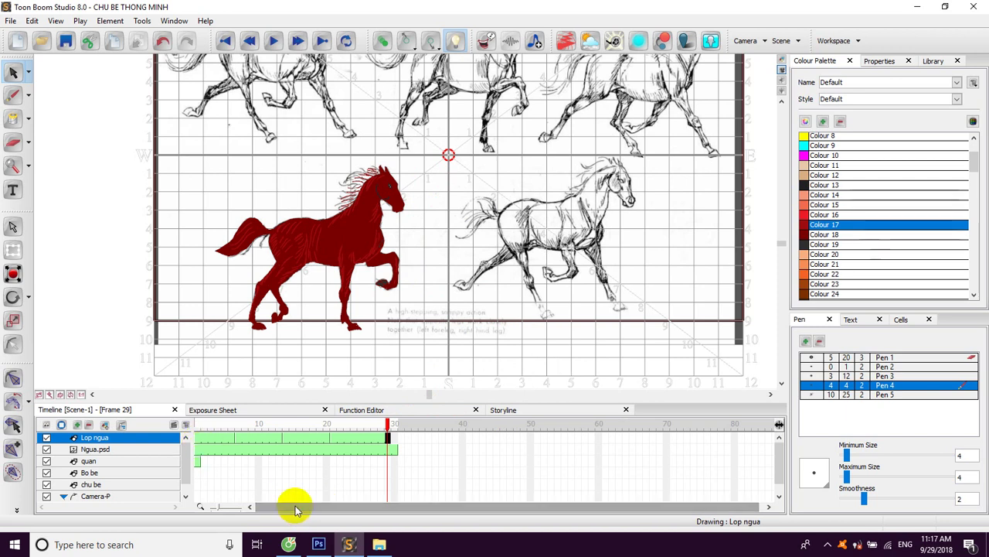
# - Move the whole frame 7 horse drawing on the Lop ngua layer over the first sketch pose in the upper row
pyautogui.moveTo(384, 423)
pyautogui.mouseDown()
pyautogui.moveTo(182, 421)
pyautogui.moveTo(381, 425)
pyautogui.mouseUp()
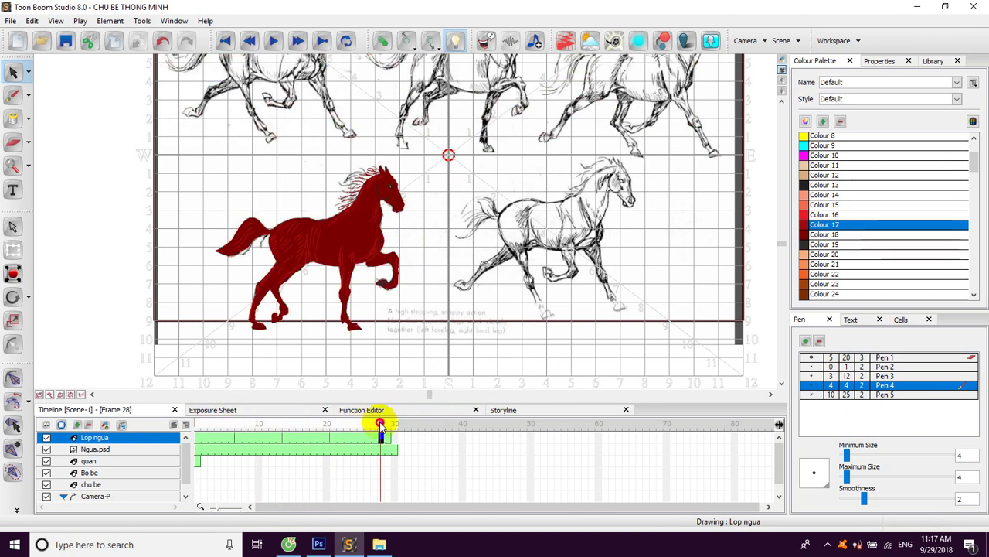
pyautogui.click(239, 437)
pyautogui.moveTo(470, 197); pyautogui.dragTo(477, 280)
pyautogui.click(14, 72)
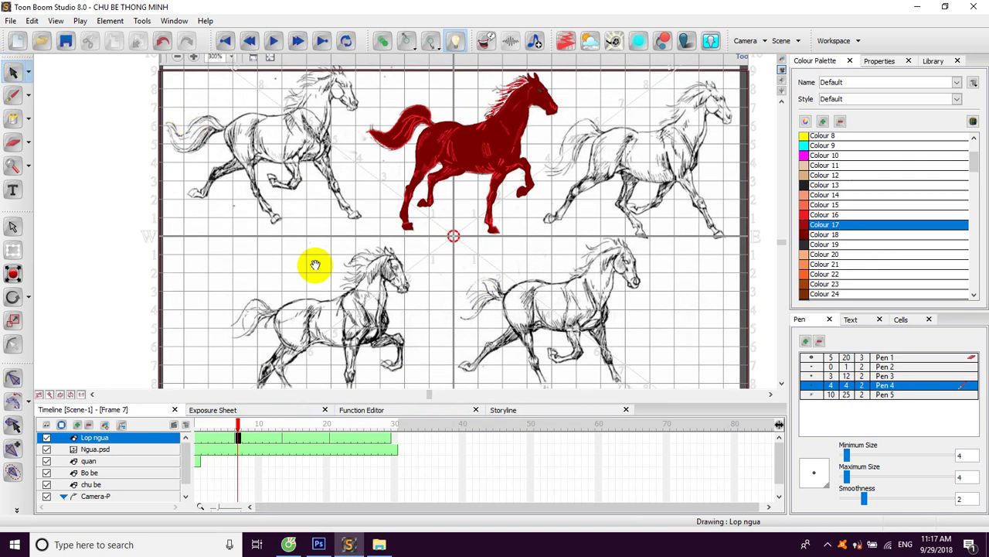
pyautogui.moveTo(353, 101); pyautogui.dragTo(556, 307)
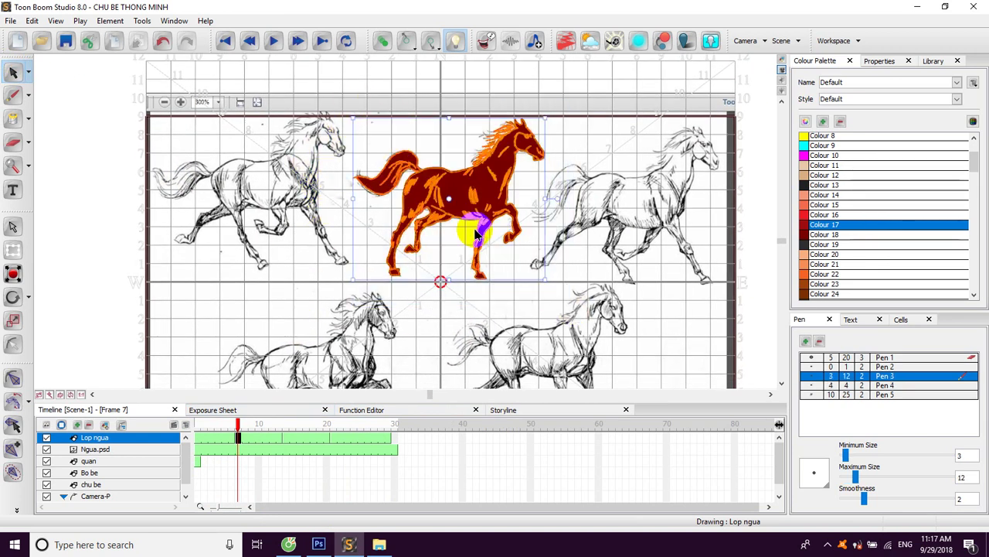
pyautogui.moveTo(472, 206); pyautogui.dragTo(294, 194)
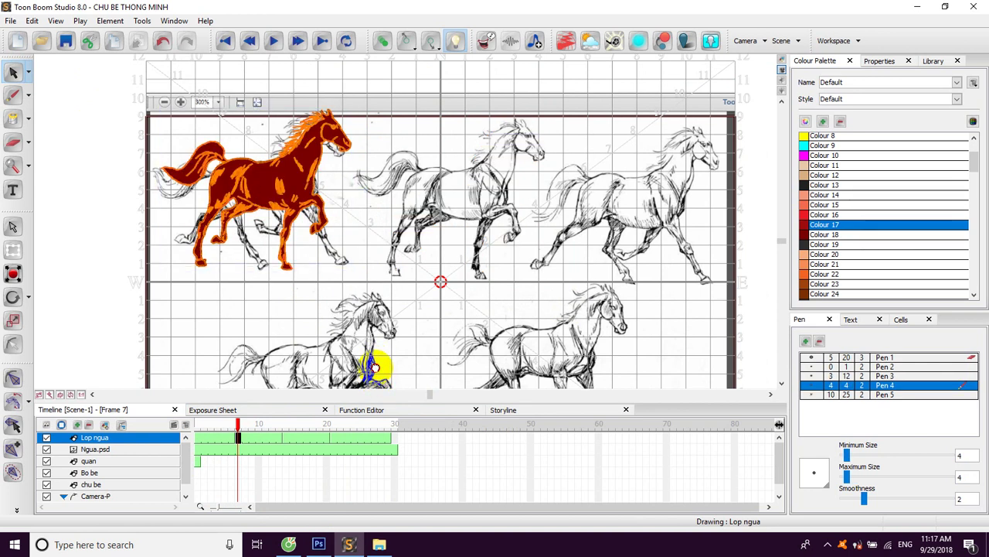
# - Move the whole frame 14 horse drawing over the same first sketch pose in the upper row
pyautogui.scroll(-2, 372, 355)
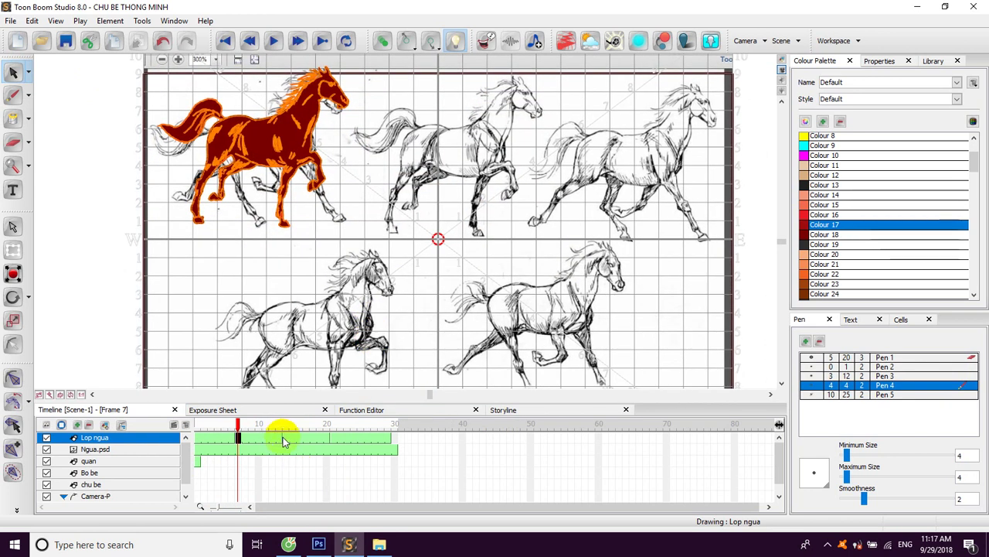
pyautogui.click(284, 439)
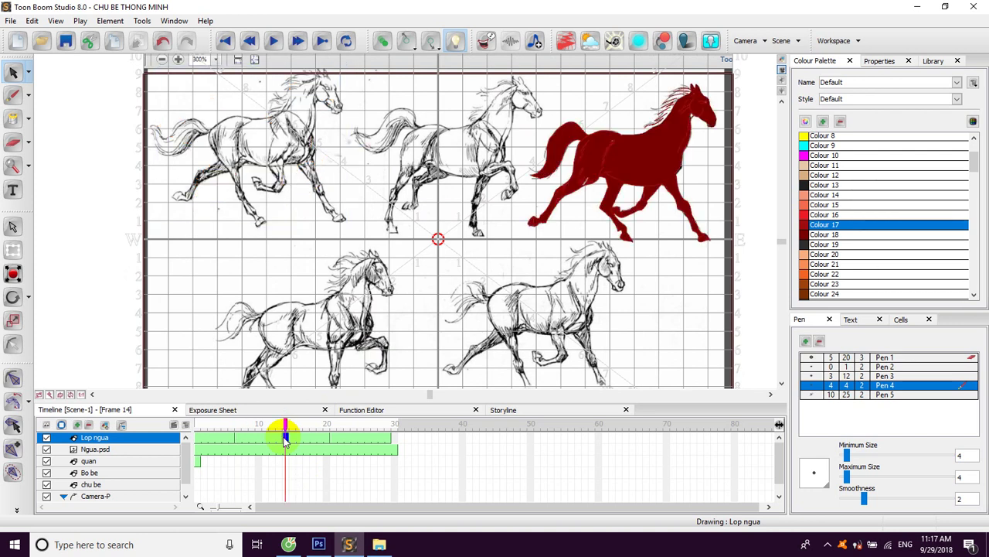
pyautogui.moveTo(528, 75)
pyautogui.mouseDown()
pyautogui.moveTo(731, 256)
pyautogui.moveTo(700, 224)
pyautogui.mouseUp()
pyautogui.moveTo(658, 165)
pyautogui.mouseDown()
pyautogui.moveTo(433, 163)
pyautogui.moveTo(298, 147)
pyautogui.mouseUp()
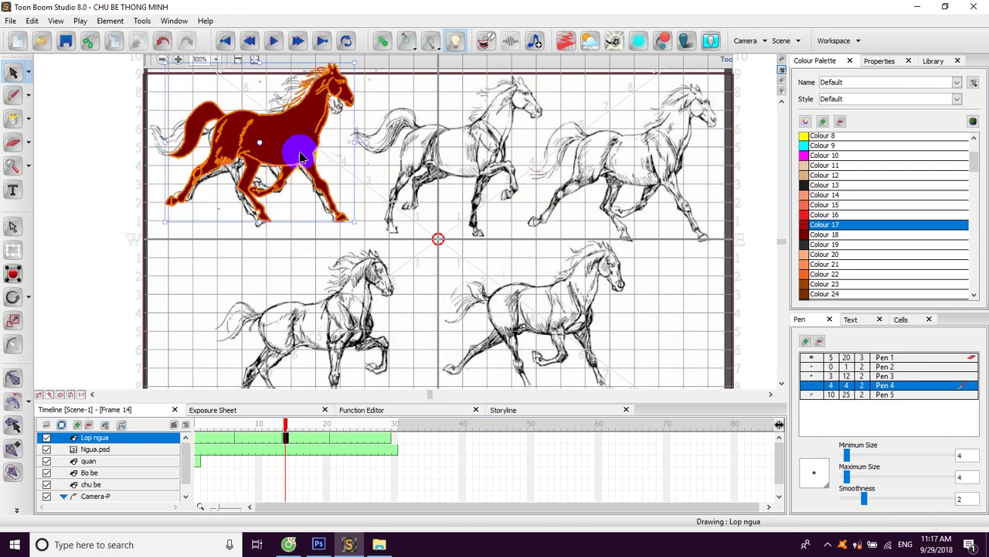
# - Move the whole frame 21 horse drawing from the lower row over the first sketch pose
pyautogui.click(333, 439)
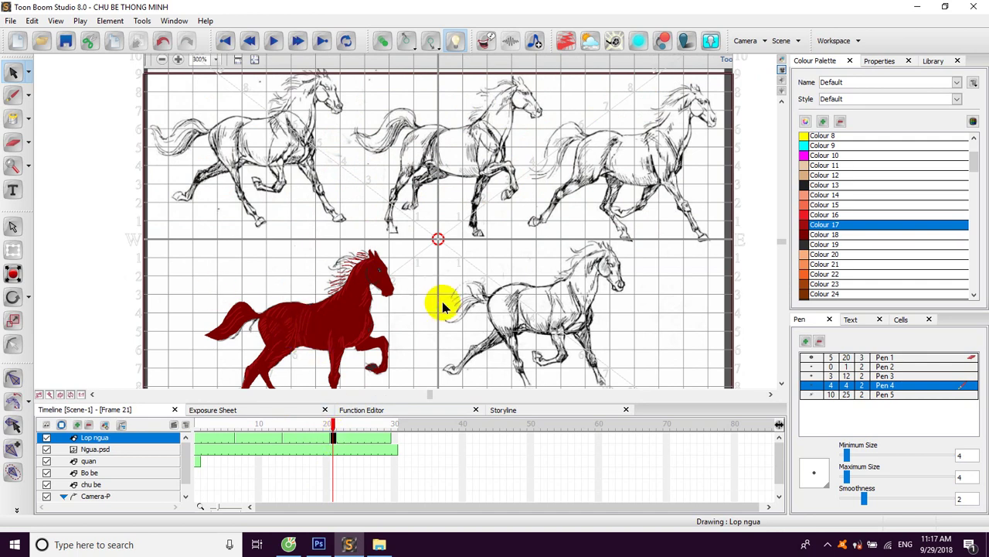
pyautogui.scroll(-3, 448, 340)
pyautogui.moveTo(172, 168); pyautogui.dragTo(457, 392)
pyautogui.moveTo(454, 263); pyautogui.dragTo(475, 381)
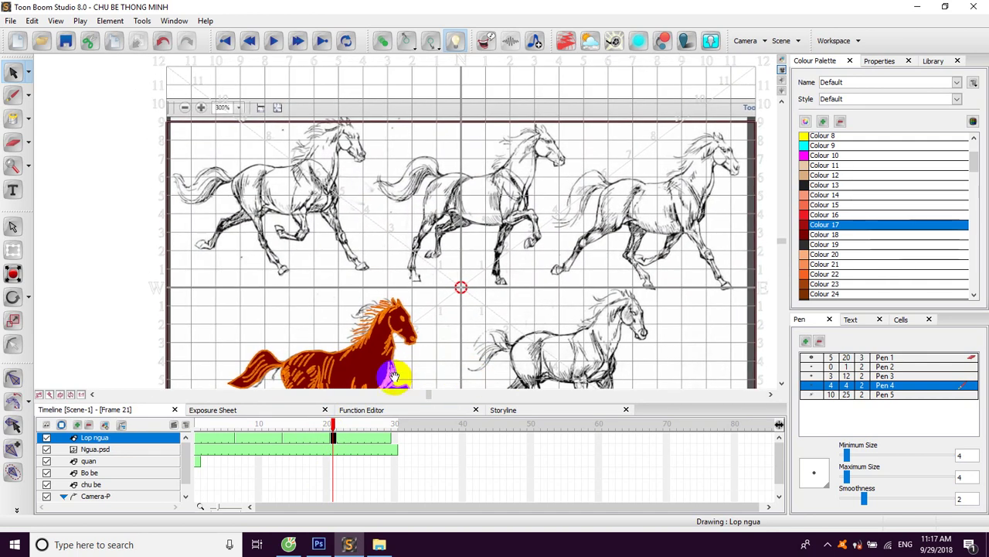
pyautogui.moveTo(364, 343)
pyautogui.mouseDown()
pyautogui.moveTo(342, 243)
pyautogui.moveTo(312, 178)
pyautogui.moveTo(320, 173)
pyautogui.moveTo(341, 209)
pyautogui.mouseUp()
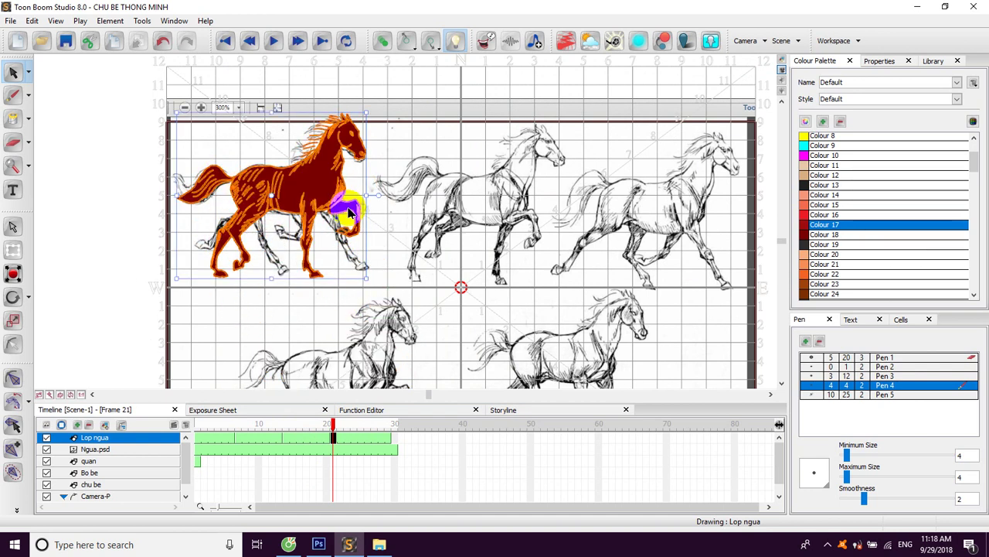
# - Hide the Ngua.psd sketch layer and play the running-horse animation from frame 1
pyautogui.click(46, 449)
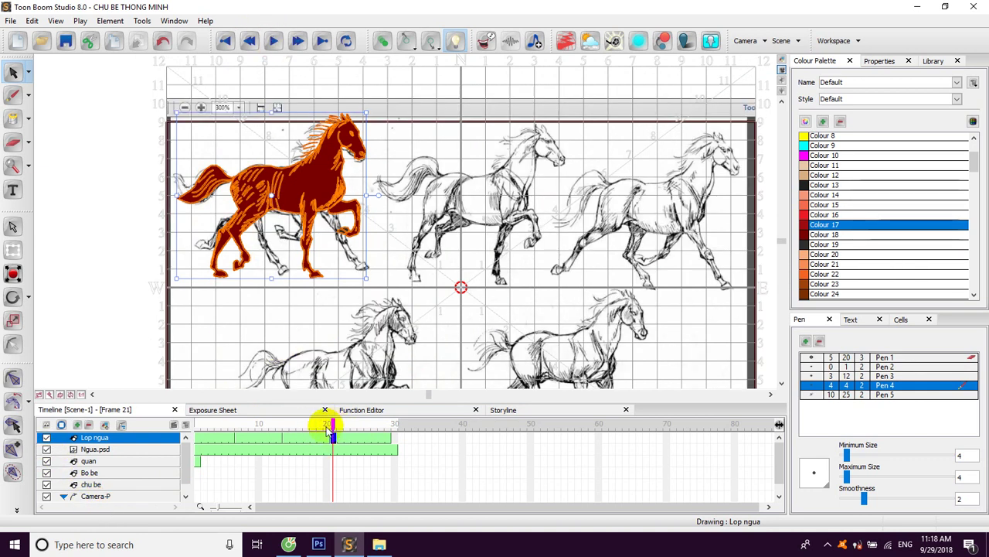
pyautogui.click(47, 449)
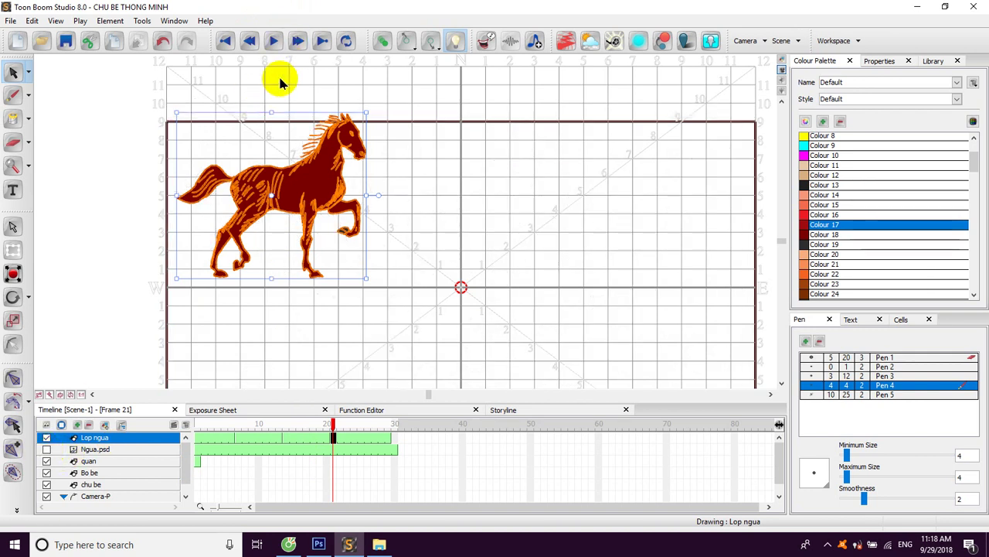
pyautogui.click(274, 42)
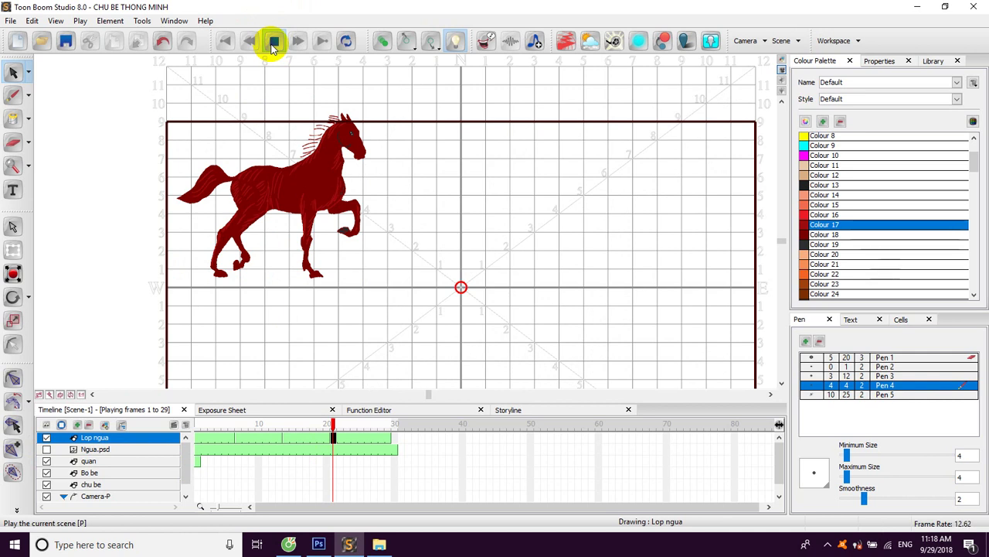
pyautogui.click(197, 429)
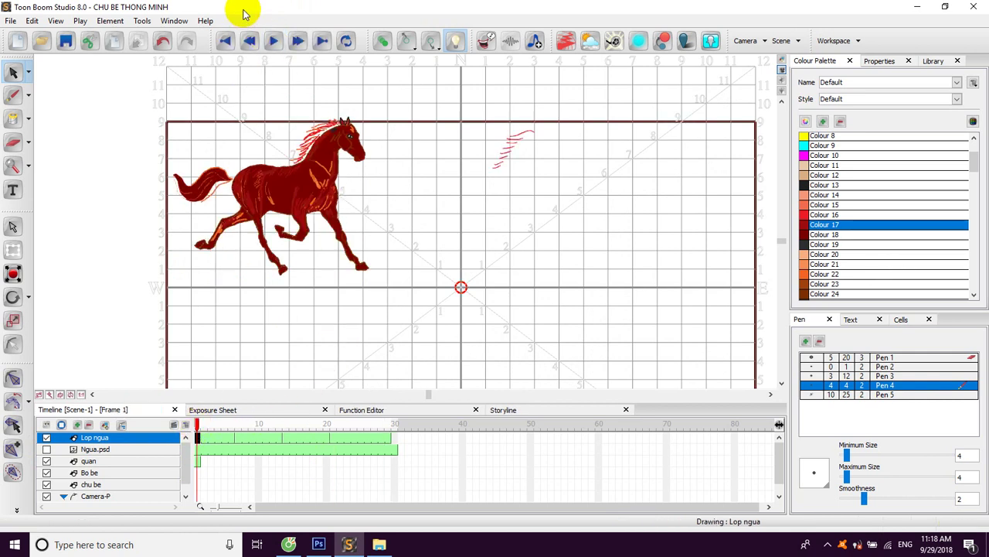
pyautogui.click(272, 41)
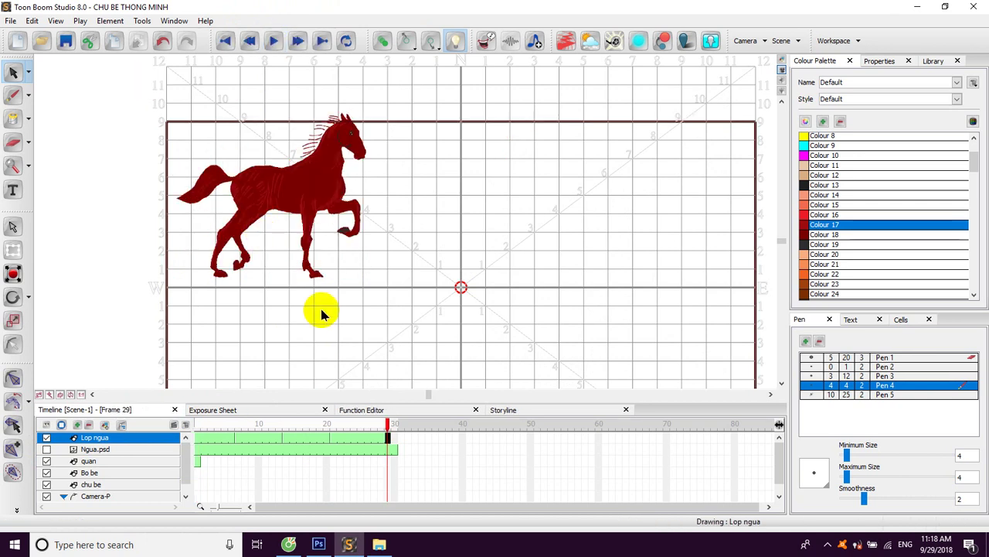
# - Delete the first pose's exposure from frames 3 to 6 on the Lop ngua layer
pyautogui.click(385, 437)
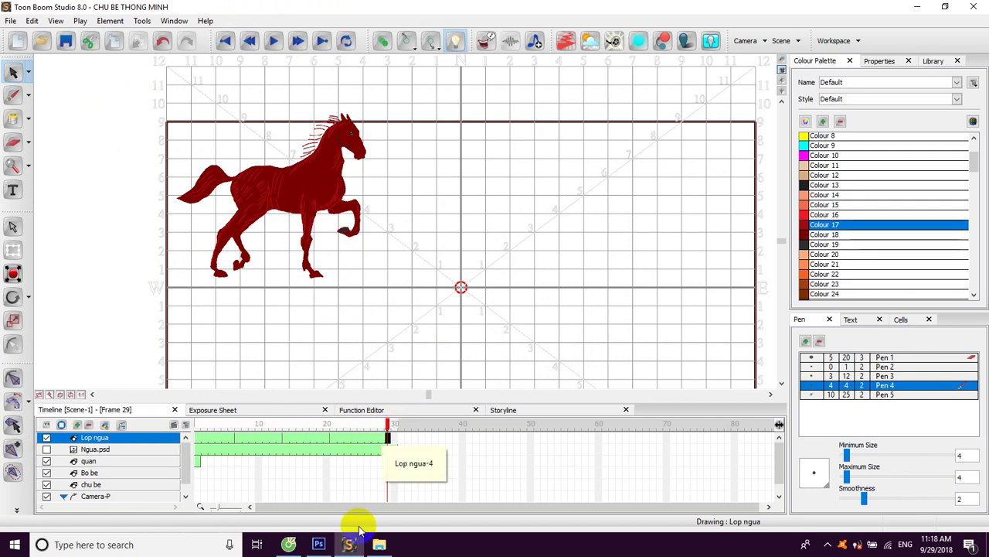
pyautogui.moveTo(356, 509); pyautogui.dragTo(334, 509)
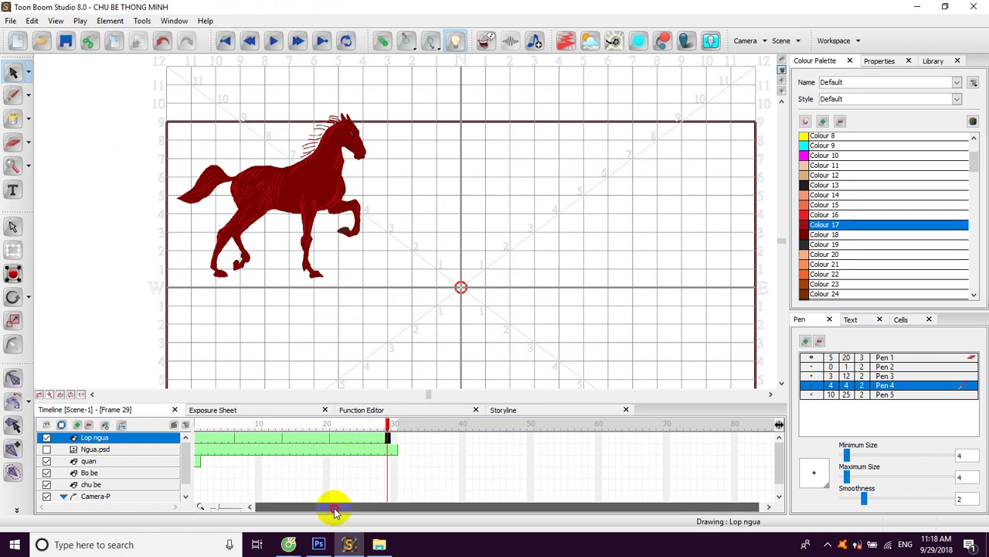
pyautogui.click(217, 440)
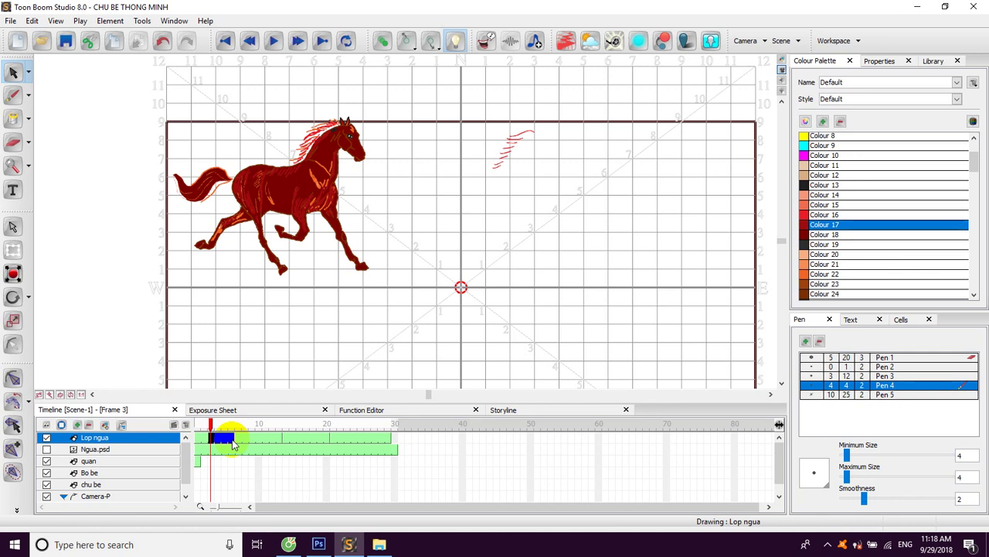
pyautogui.press('Delete')
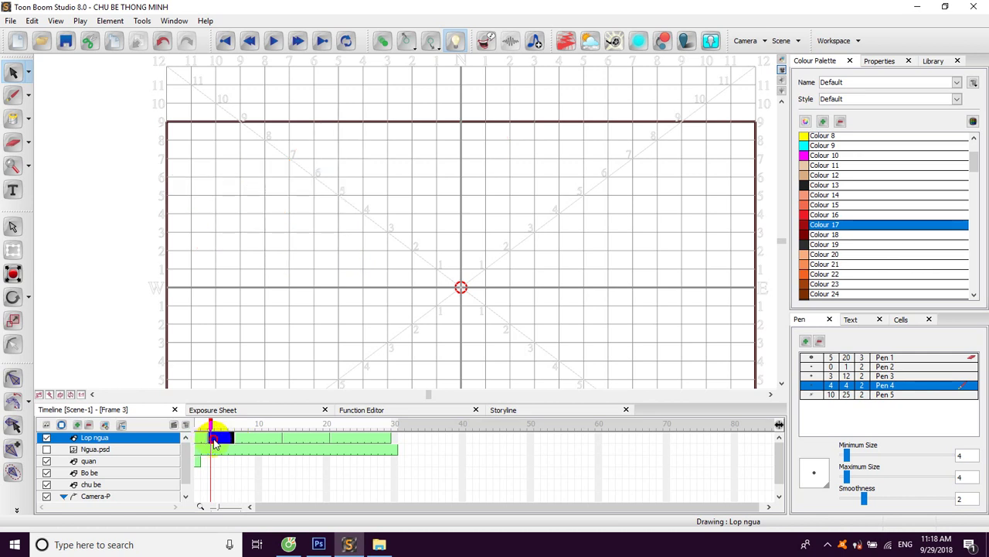
# - Extend the exposure of the first horse pose to frame 3 on the Lop ngua layer
pyautogui.moveTo(211, 428); pyautogui.dragTo(189, 425)
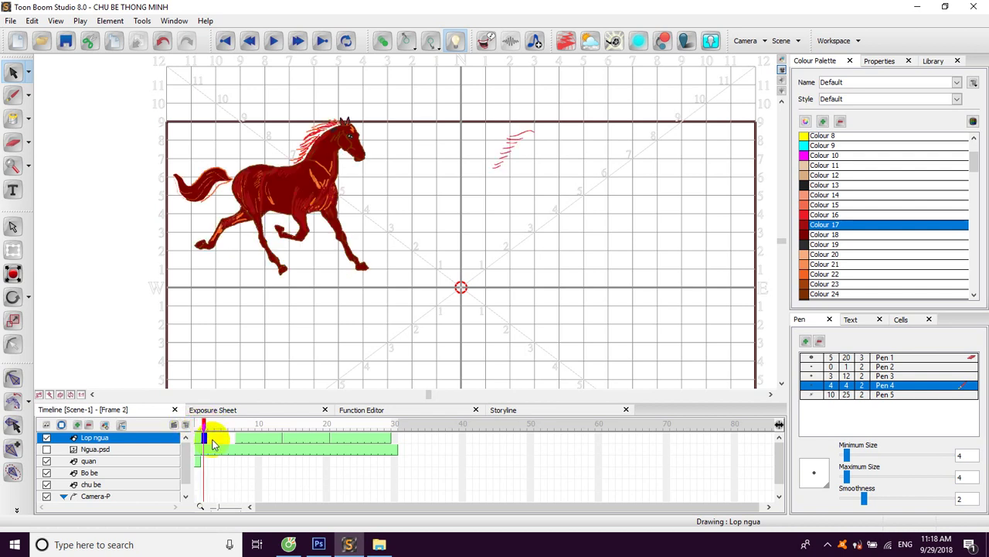
pyautogui.click(212, 439)
pyautogui.rightClick(215, 442)
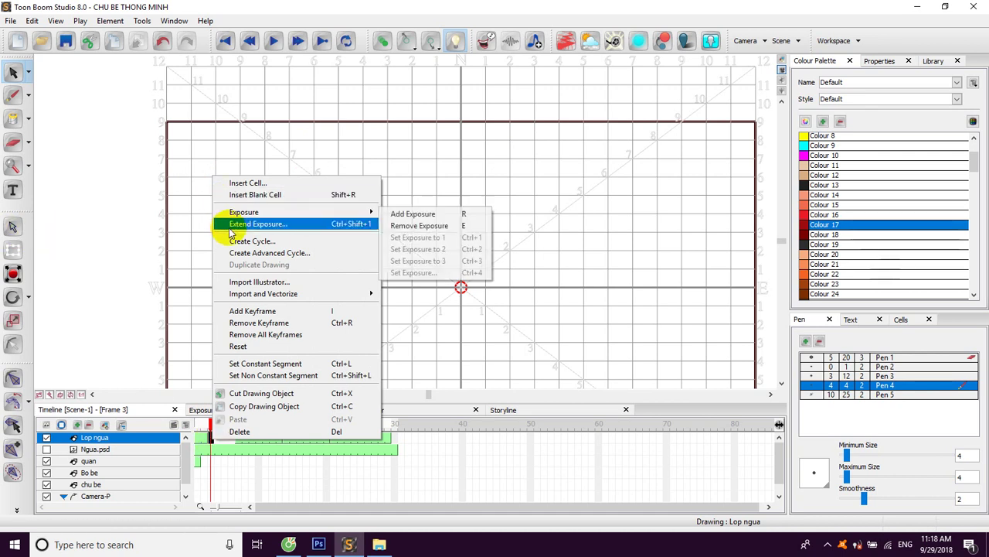
pyautogui.click(232, 225)
pyautogui.click(218, 439)
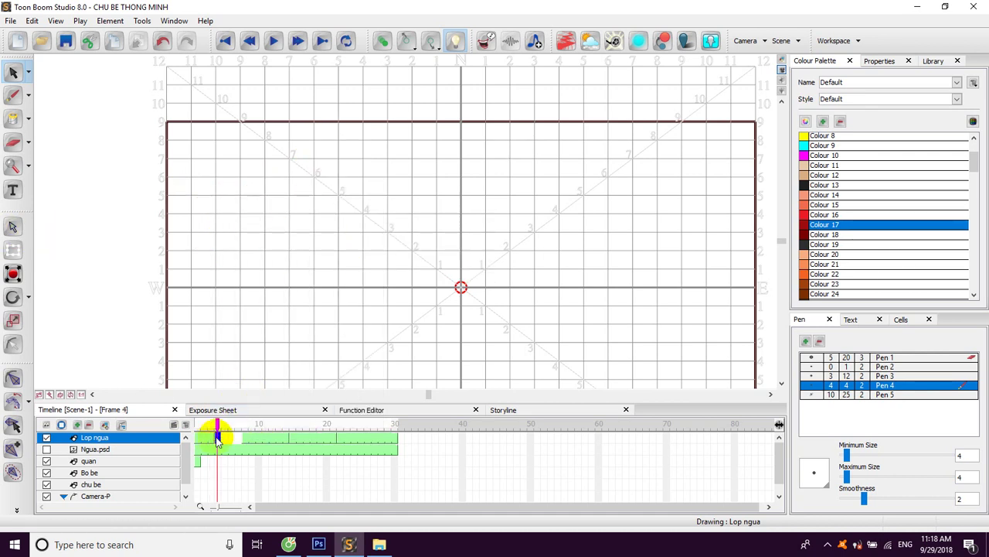
# - Shift the second pose's exposure block to start at frame 4 and delete its frames 7 to 10
pyautogui.click(245, 439)
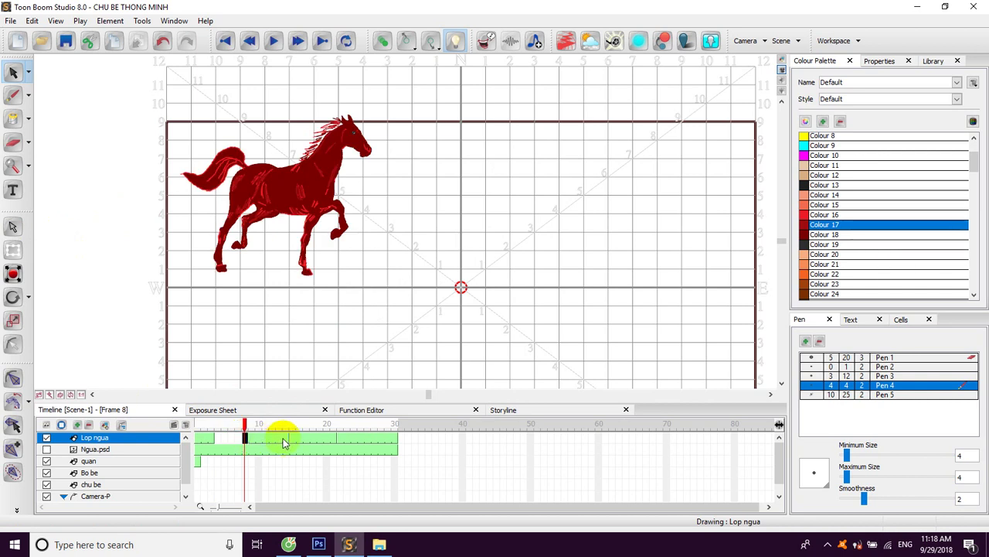
pyautogui.moveTo(247, 441); pyautogui.dragTo(228, 433)
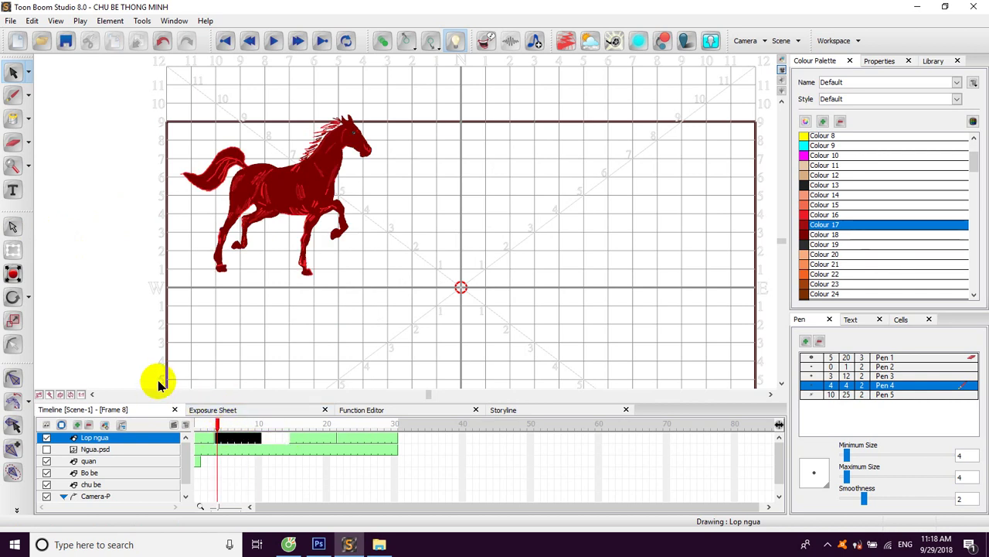
pyautogui.click(470, 472)
pyautogui.click(220, 437)
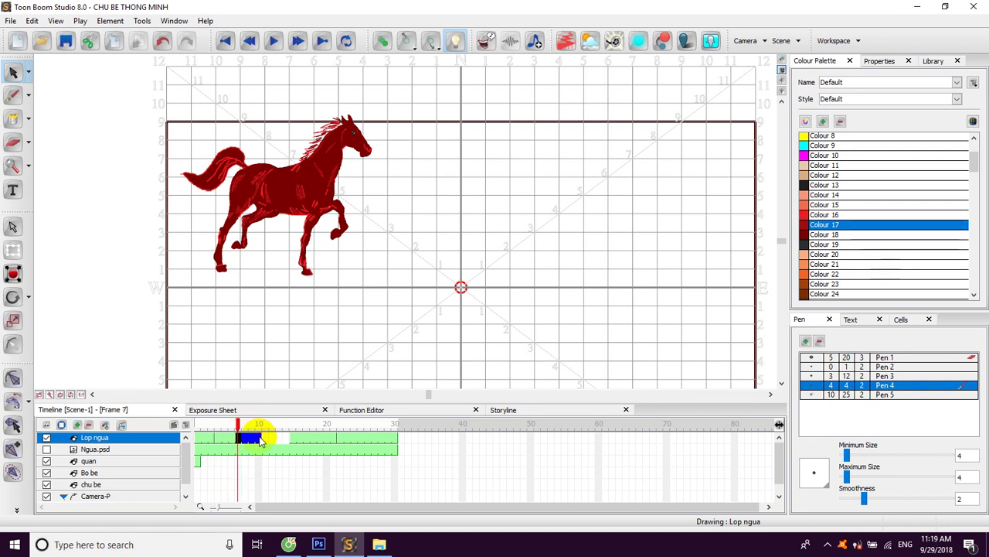
pyautogui.press('Delete')
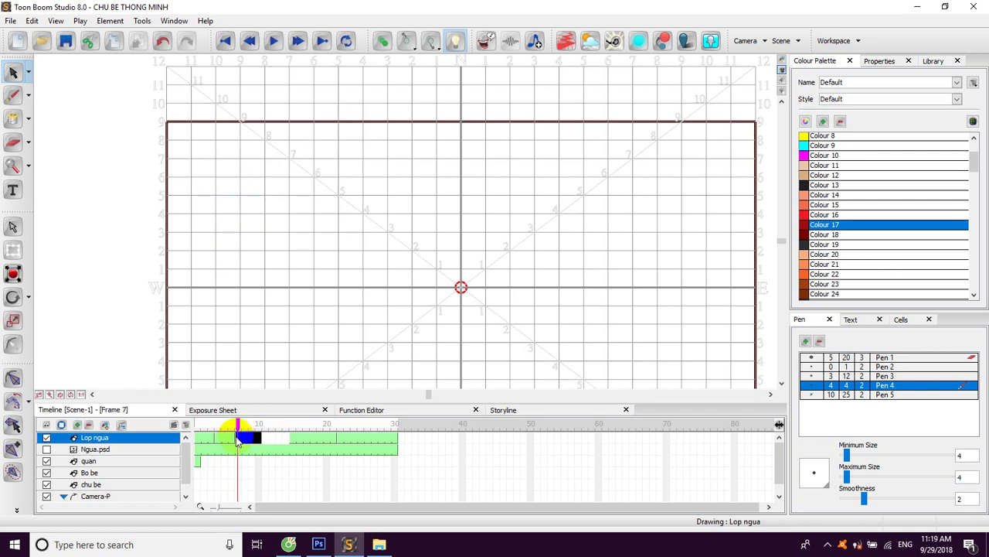
# - Shift the third pose's exposure block to start at frame 7 and delete its frames 10 to 13
pyautogui.click(292, 439)
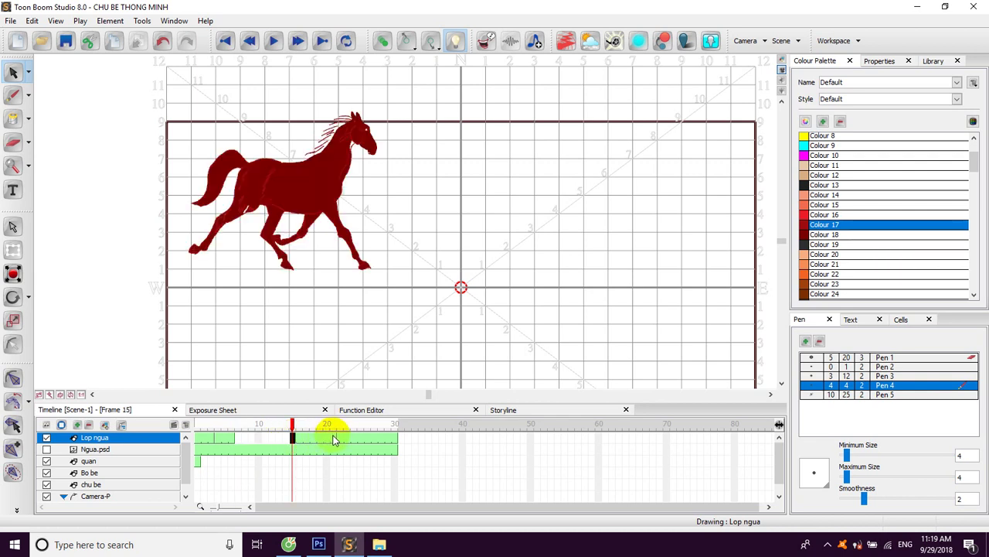
pyautogui.moveTo(295, 441); pyautogui.dragTo(257, 442)
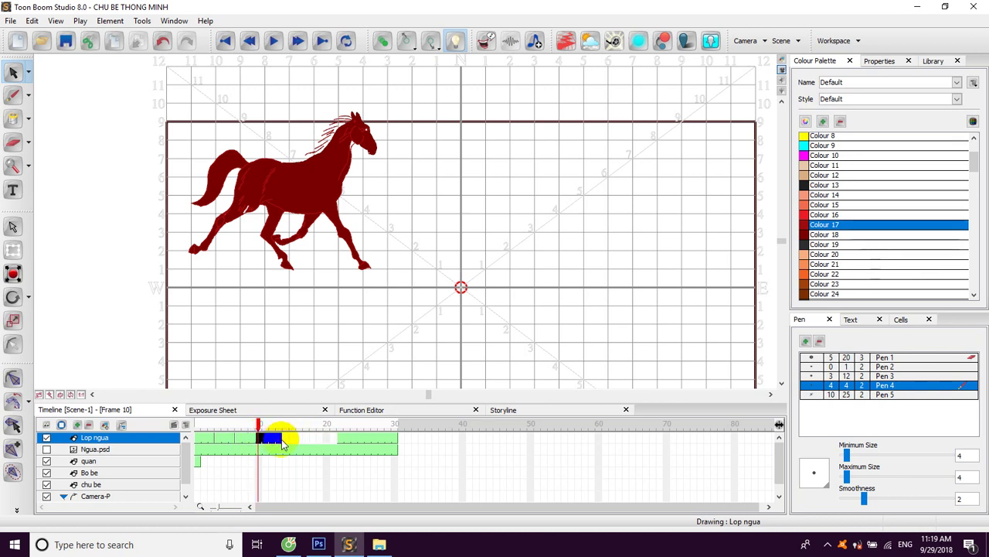
pyautogui.press('Delete')
# - Shift the fourth pose's exposure block to start at frame 10 and delete its frames 13 to 18
pyautogui.click(343, 442)
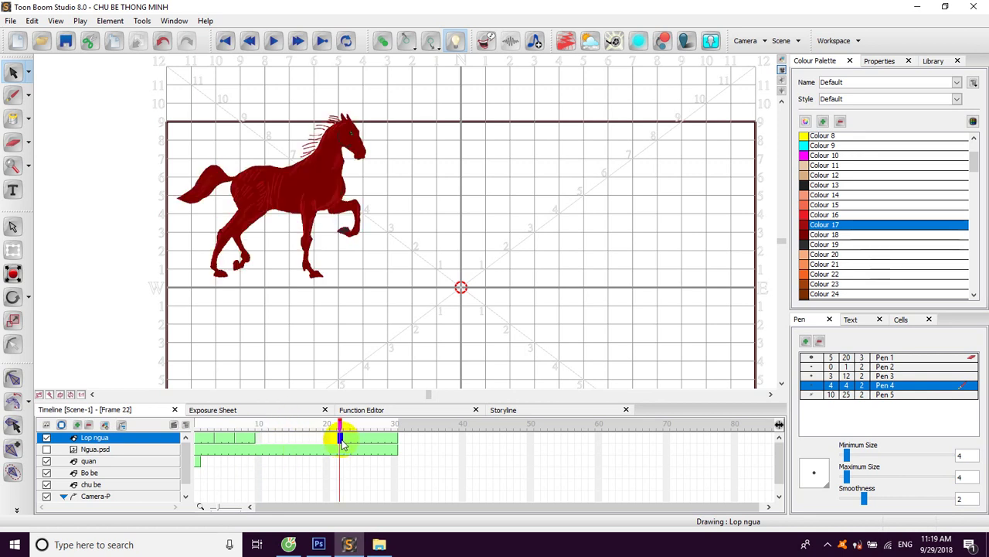
pyautogui.keyDown('shift'); pyautogui.click(399, 442); pyautogui.keyUp('shift')
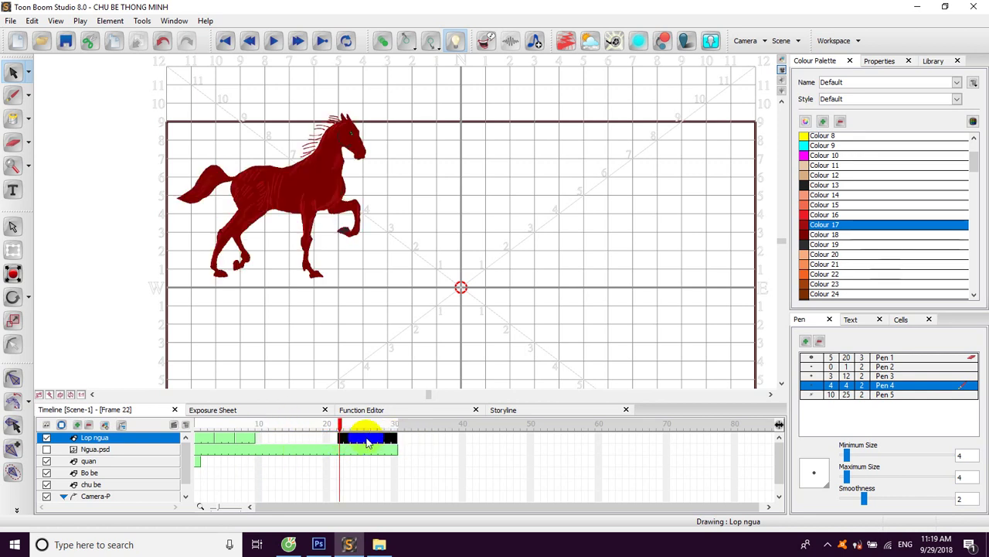
pyautogui.moveTo(340, 439); pyautogui.dragTo(264, 445)
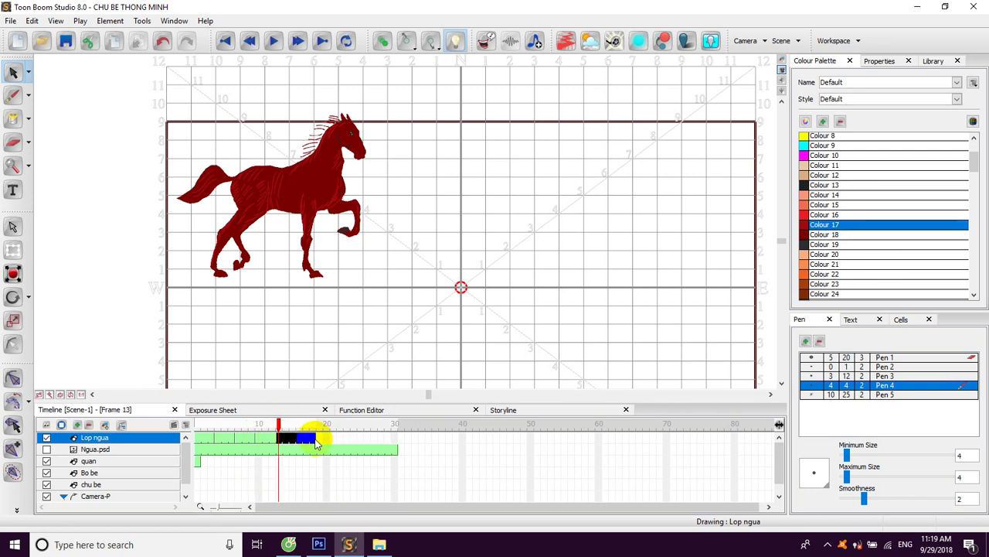
pyautogui.press('Delete')
# - Delete the stray red mane strokes away from the horse in the frame 1 drawing
pyautogui.moveTo(267, 425); pyautogui.dragTo(196, 424)
pyautogui.moveTo(480, 109); pyautogui.dragTo(549, 199)
pyautogui.press('Delete')
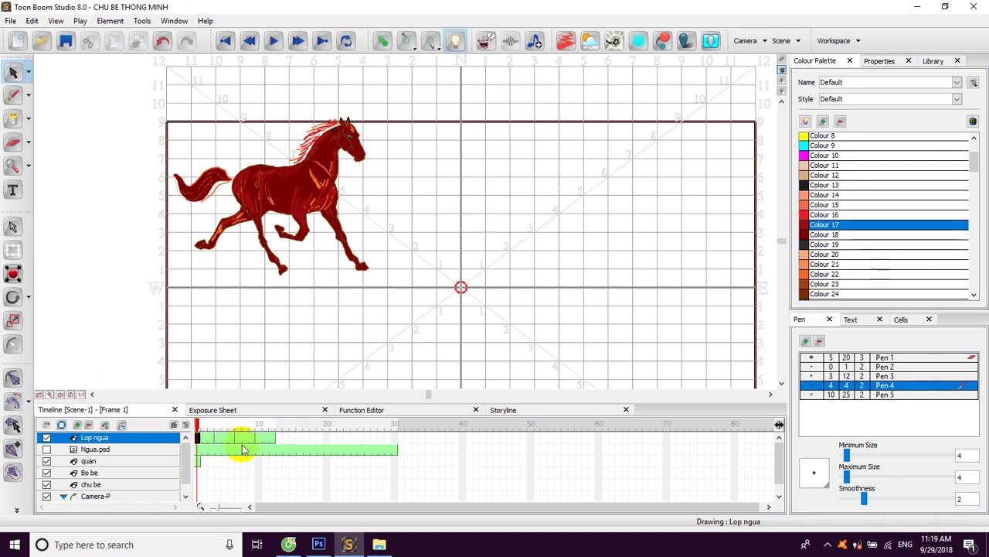
# - Repeat frames 1 to 12 of the Lop ngua layer as a cycle with 100 repetitions, and play the animation back
pyautogui.moveTo(198, 424)
pyautogui.mouseDown()
pyautogui.moveTo(273, 422)
pyautogui.moveTo(197, 426)
pyautogui.mouseUp()
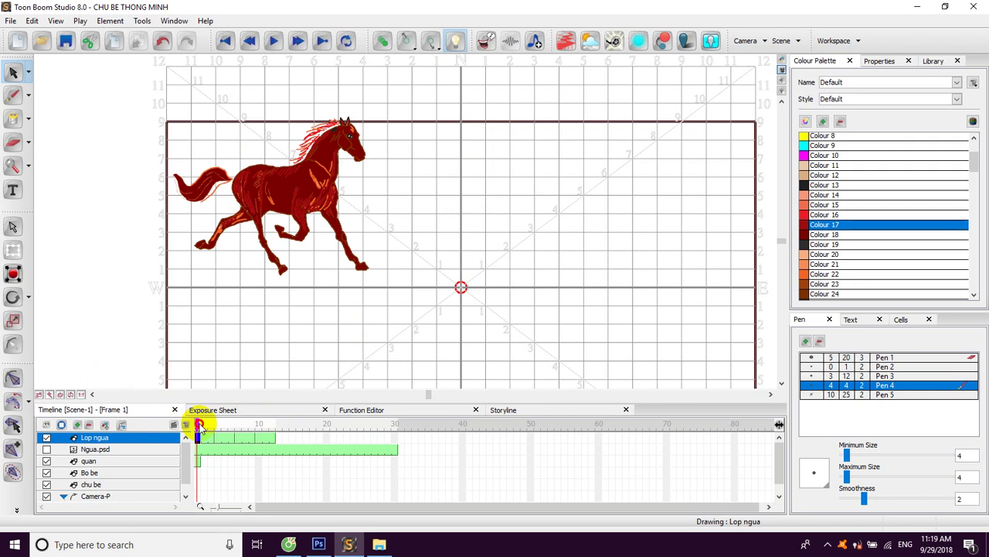
pyautogui.click(274, 439)
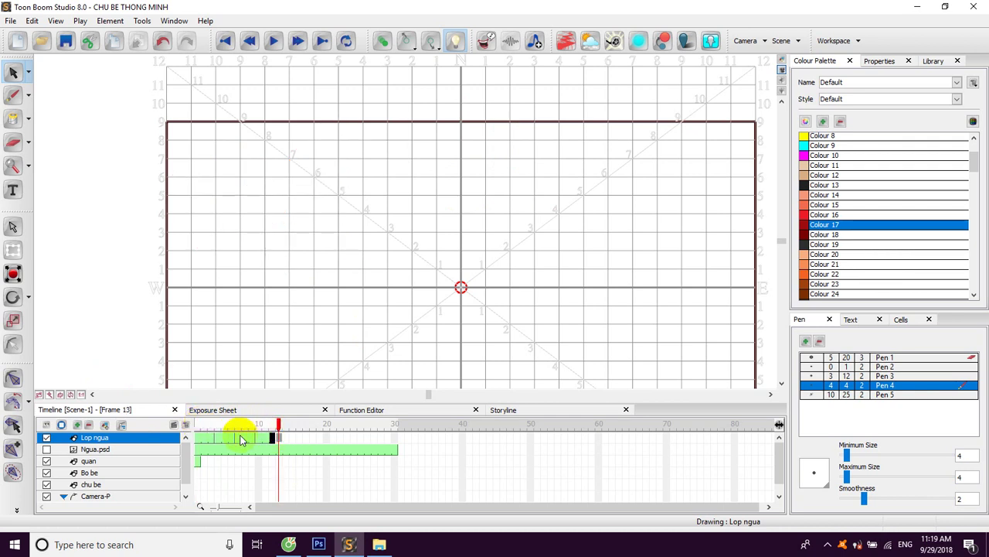
pyautogui.click(198, 440)
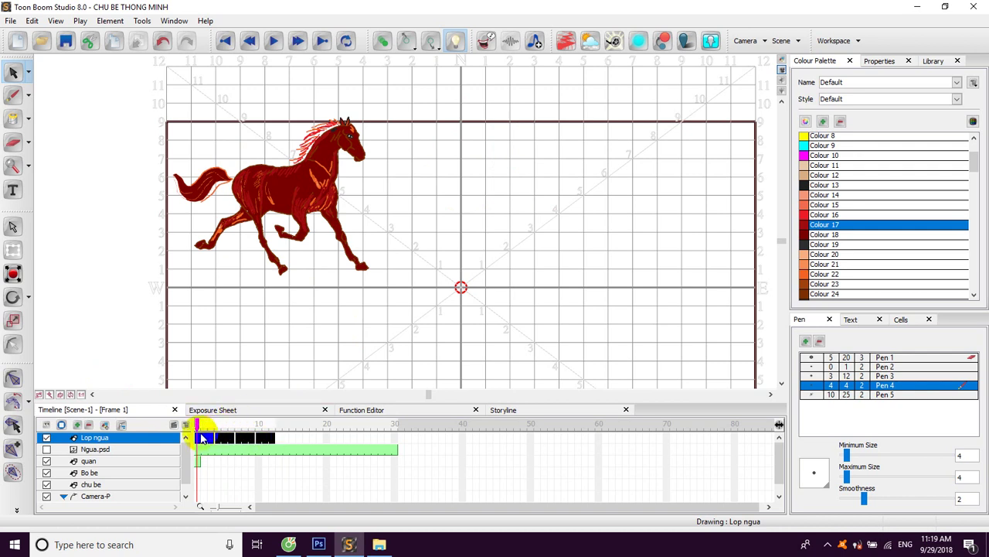
pyautogui.moveTo(204, 438); pyautogui.dragTo(227, 439)
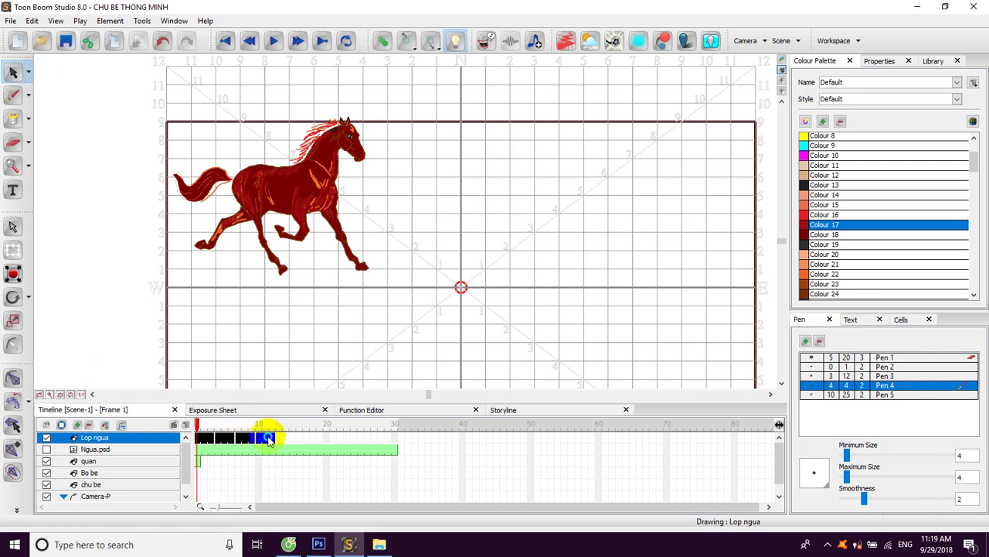
pyautogui.rightClick(268, 438)
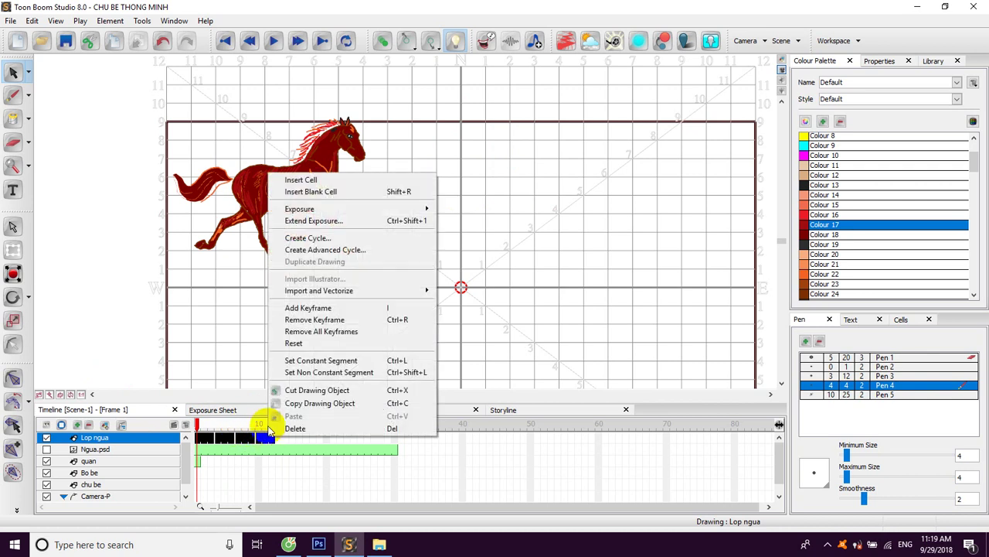
pyautogui.click(325, 239)
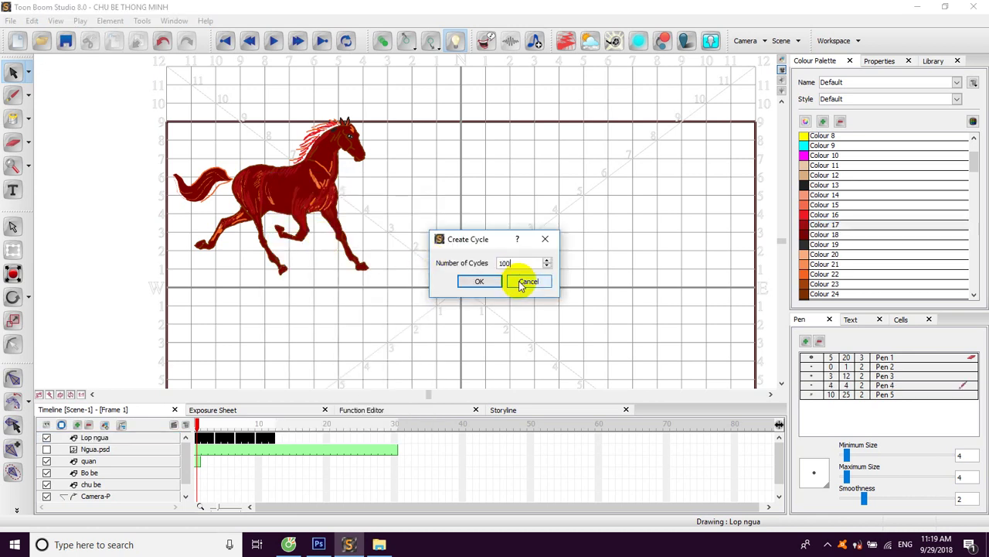
pyautogui.click(524, 282)
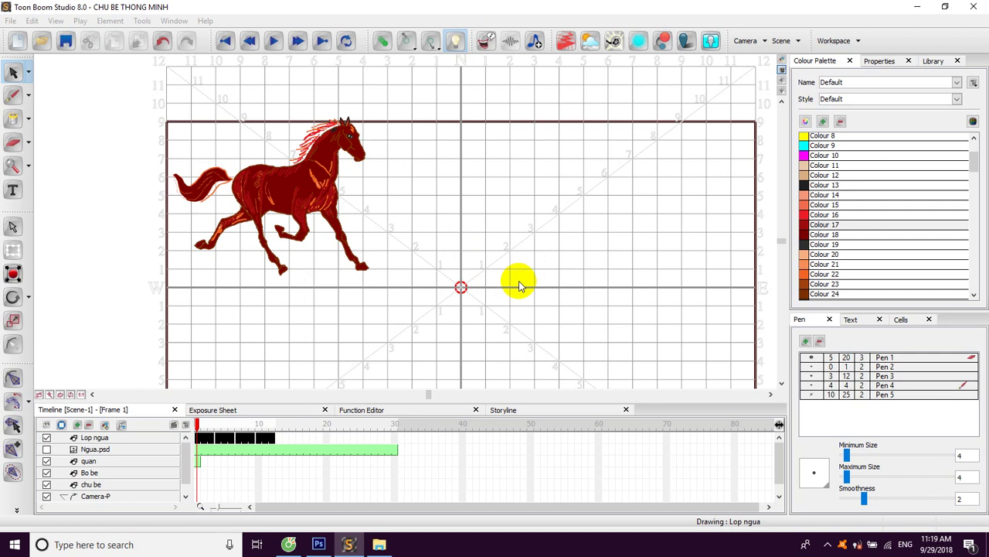
pyautogui.click(272, 43)
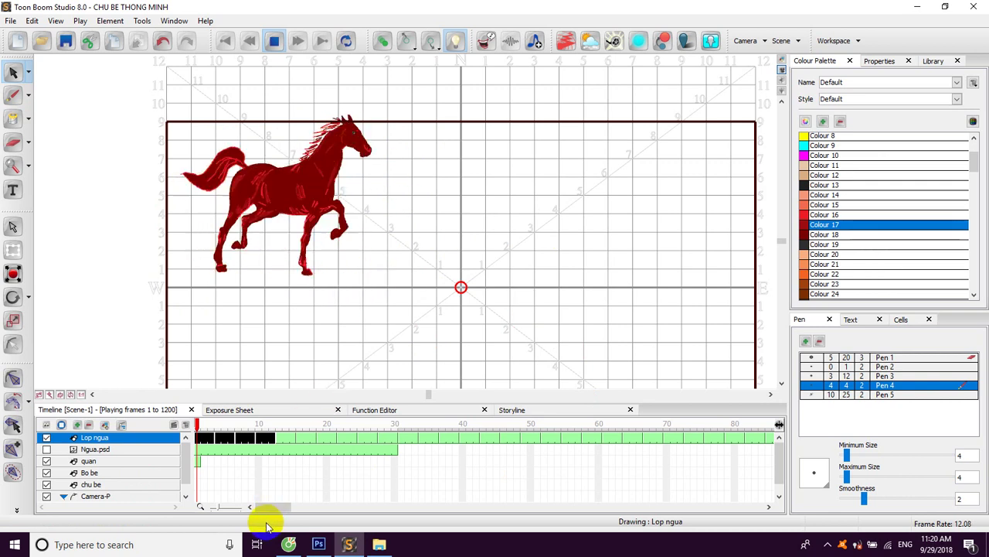
# - Delete the Ngua.psd reference layer and select the Lop ngua layer
pyautogui.click(93, 449)
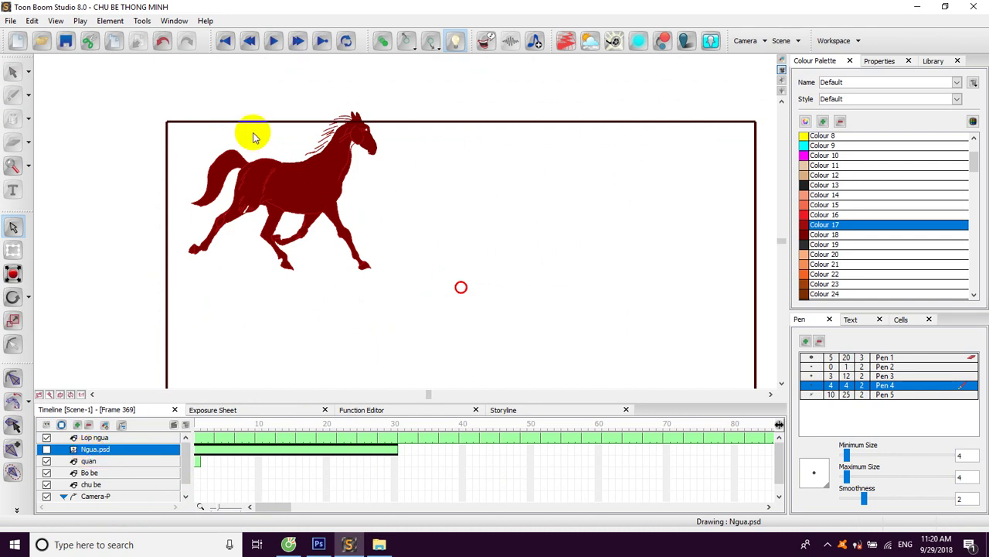
pyautogui.click(90, 426)
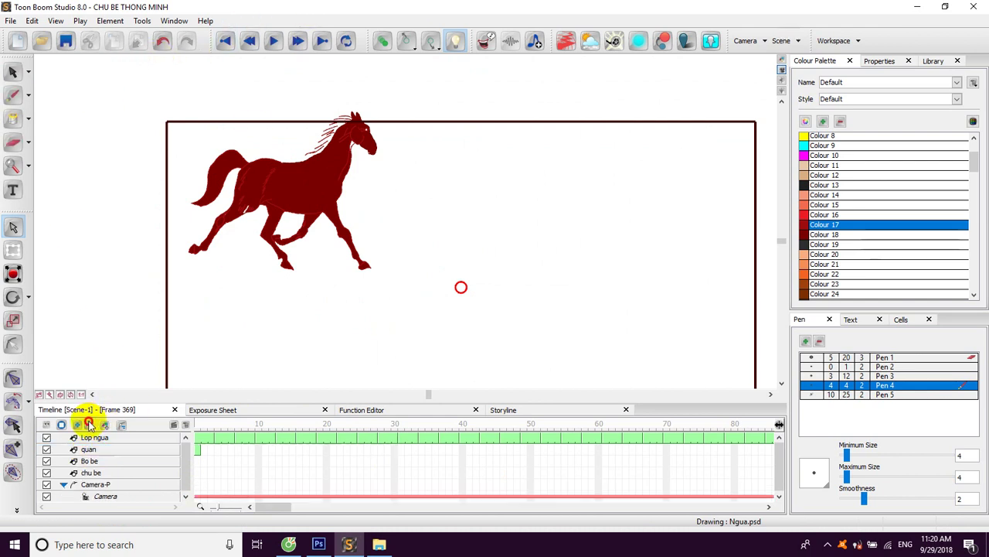
pyautogui.click(102, 439)
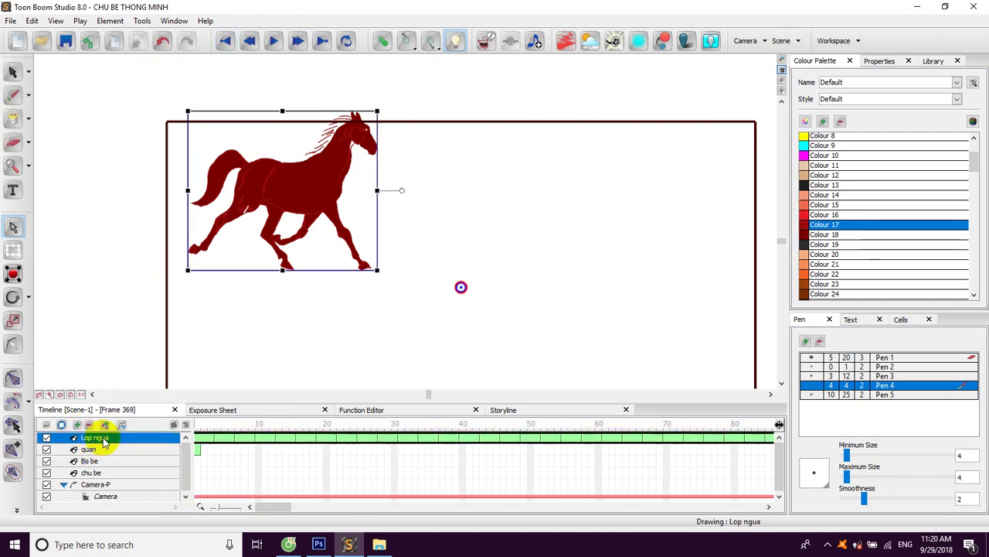
# - Start a file import and browse to the PHIM HOAT HINH MOI folder on the Desktop
pyautogui.click(11, 21)
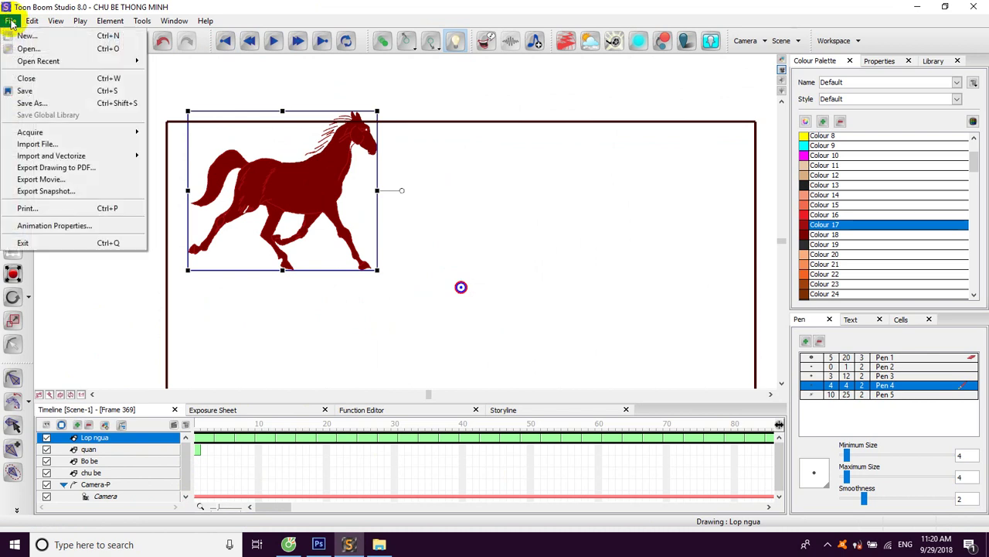
pyautogui.click(34, 144)
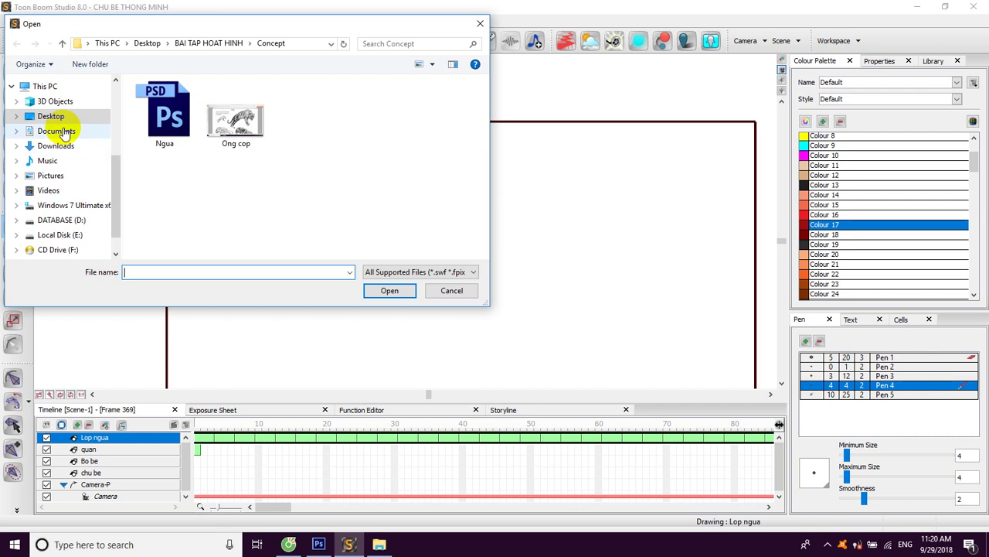
pyautogui.click(60, 120)
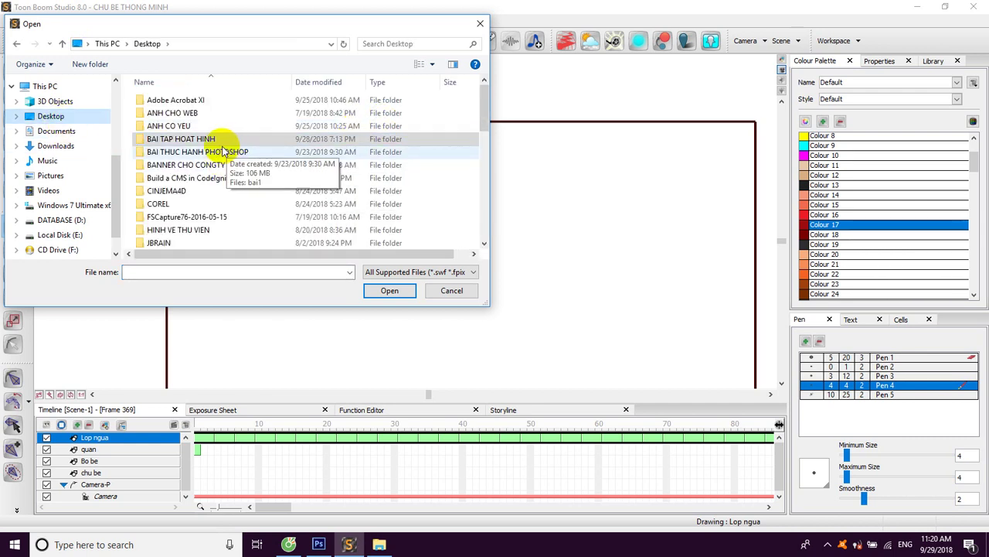
pyautogui.doubleClick(211, 139)
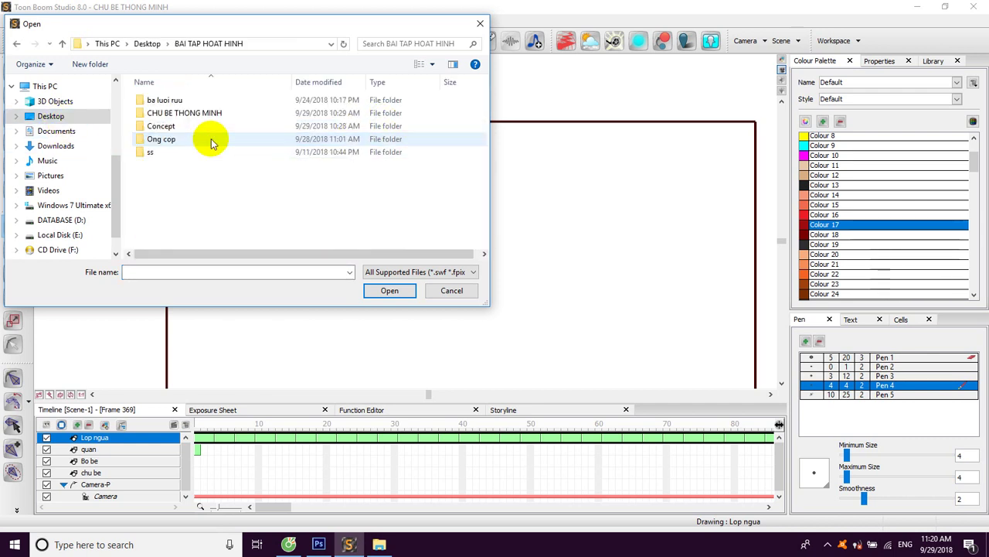
pyautogui.click(63, 44)
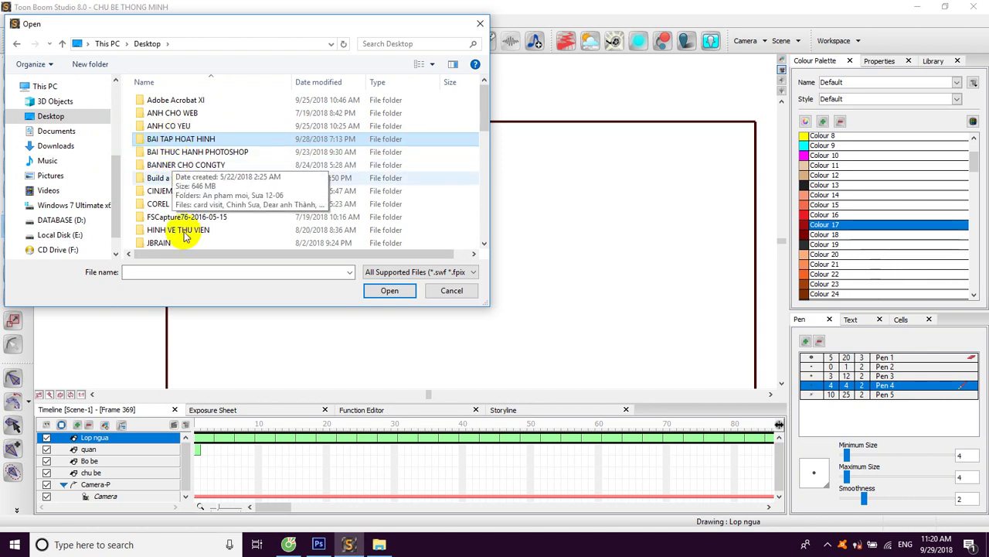
pyautogui.scroll(-1, 480, 112)
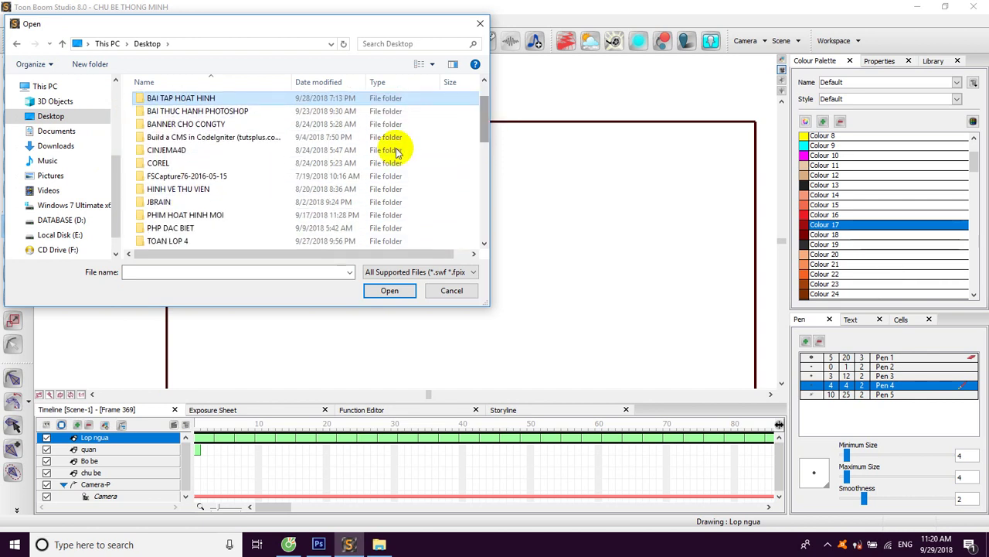
pyautogui.click(197, 191)
pyautogui.doubleClick(197, 191)
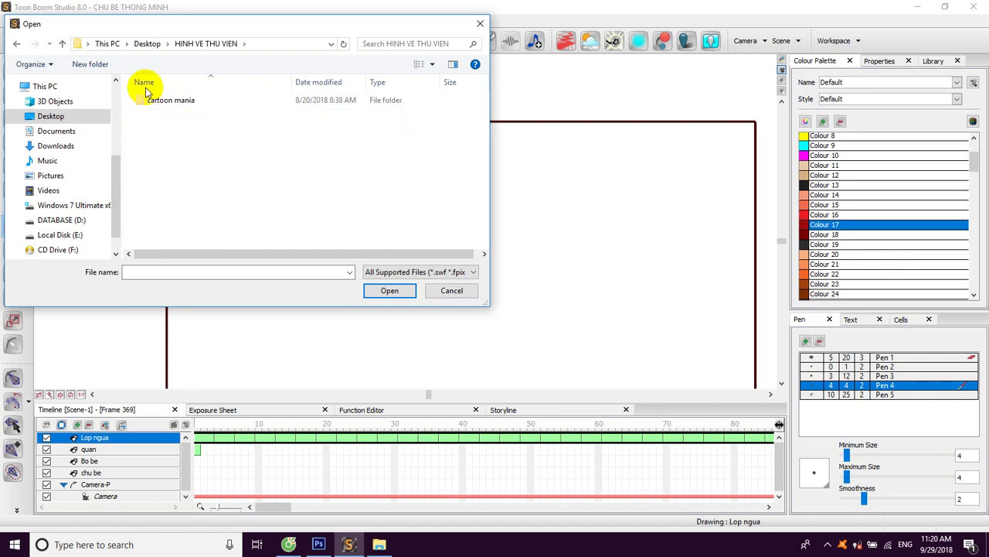
pyautogui.click(63, 44)
pyautogui.scroll(-4, 247, 209)
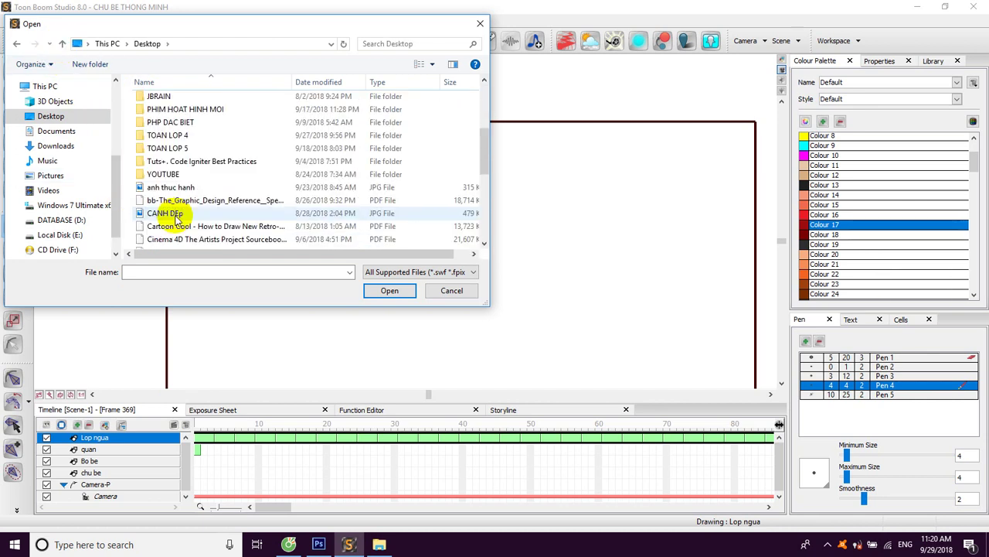
pyautogui.scroll(4, 163, 166)
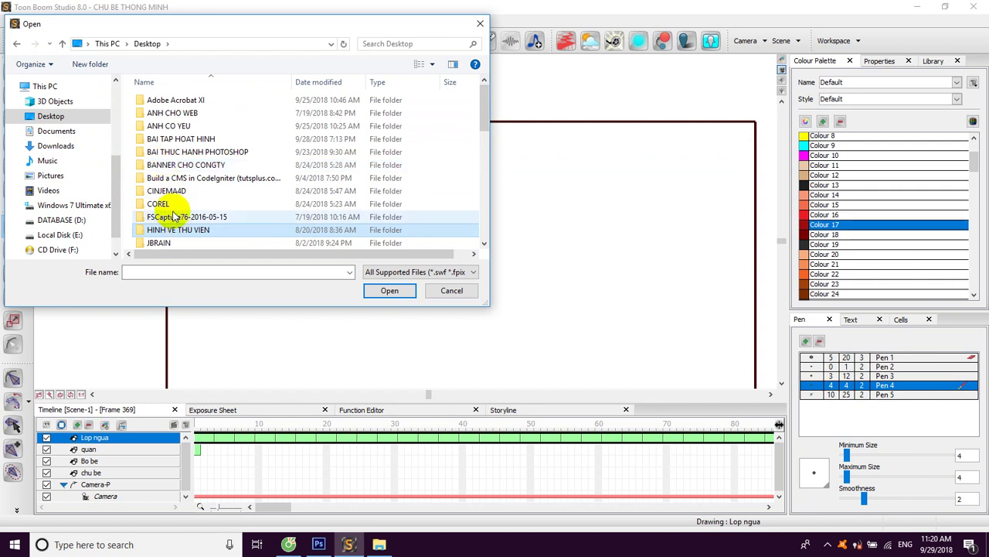
pyautogui.click(177, 155)
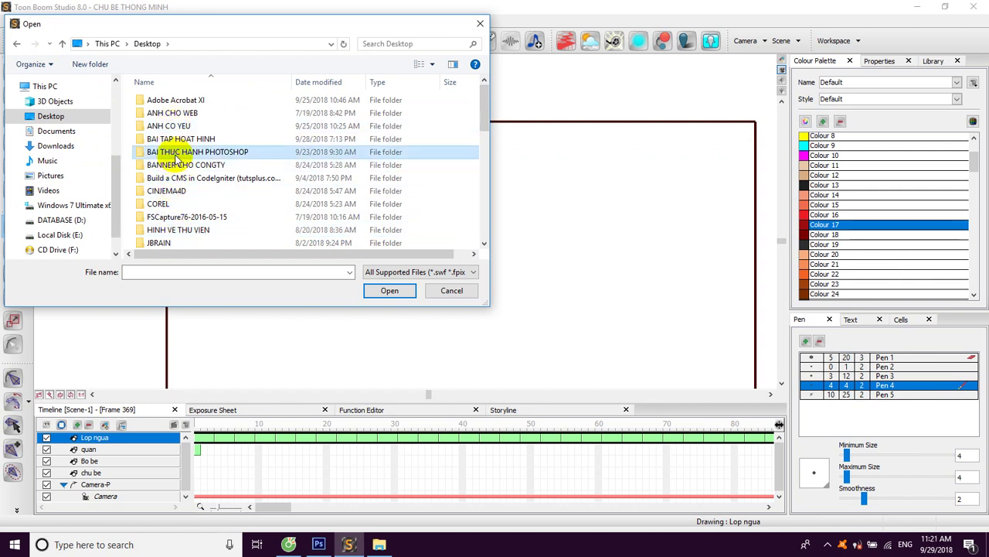
pyautogui.press('h')
pyautogui.moveTo(484, 93); pyautogui.dragTo(486, 141)
pyautogui.doubleClick(236, 150)
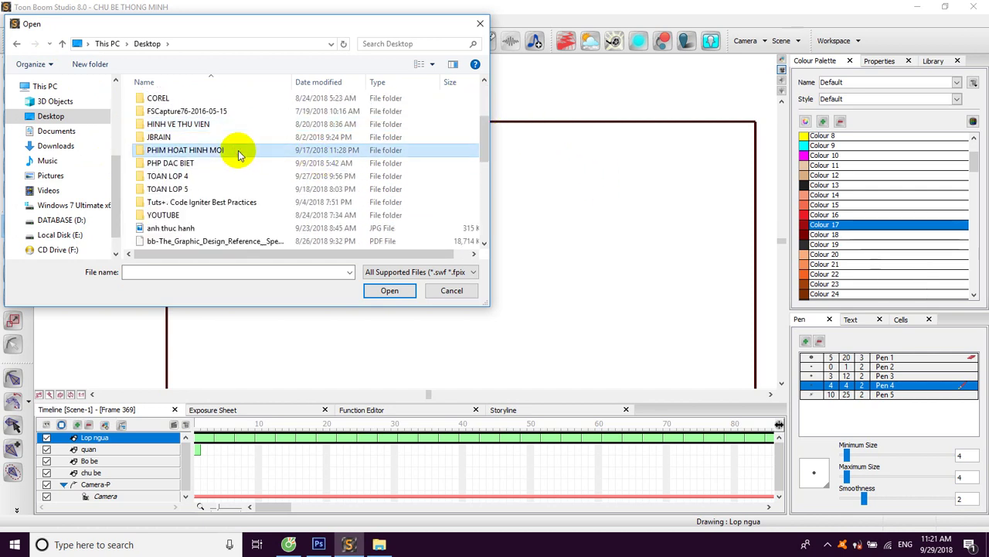
# - Import the forest background image 4 from the PHIM HOAT HINH MOI folder into the scene at the current frame
pyautogui.scroll(-5, 309, 186)
pyautogui.scroll(-3, 353, 194)
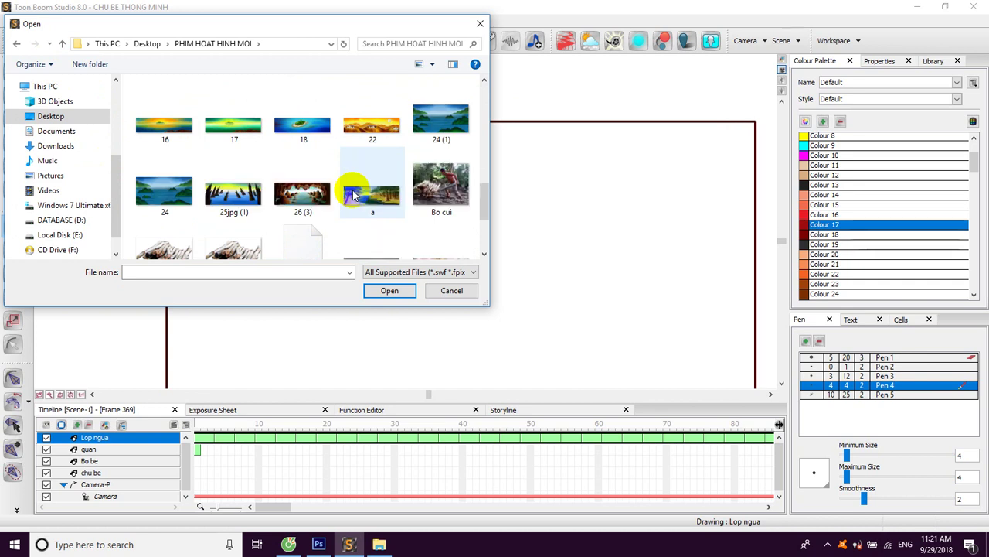
pyautogui.scroll(2, 352, 194)
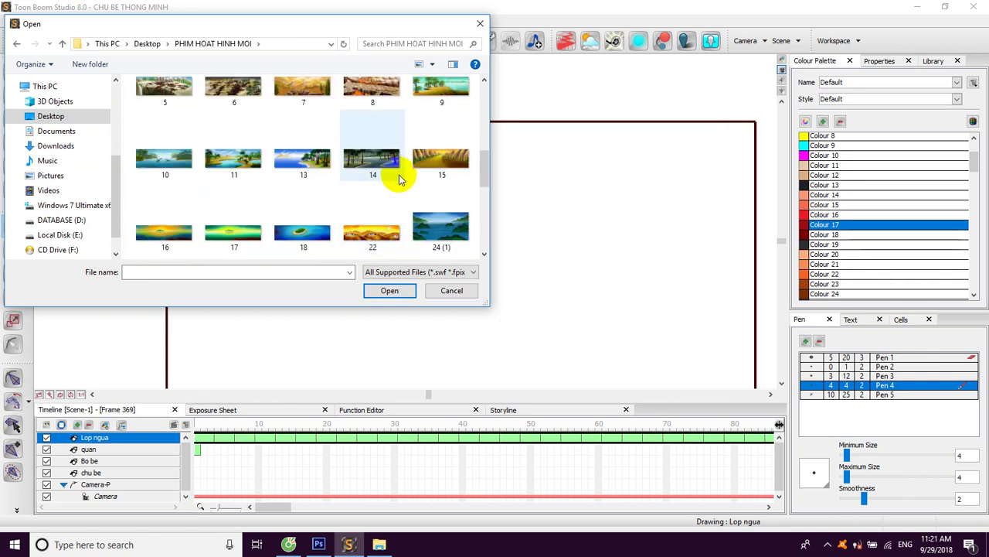
pyautogui.click(221, 87)
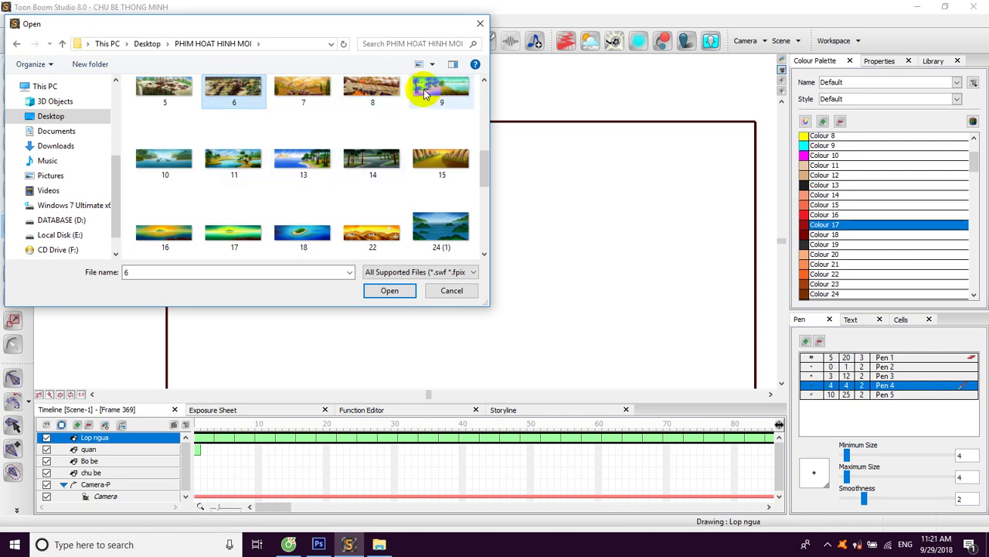
pyautogui.moveTo(484, 156)
pyautogui.mouseDown()
pyautogui.moveTo(484, 209)
pyautogui.moveTo(481, 128)
pyautogui.moveTo(484, 158)
pyautogui.moveTo(483, 137)
pyautogui.mouseUp()
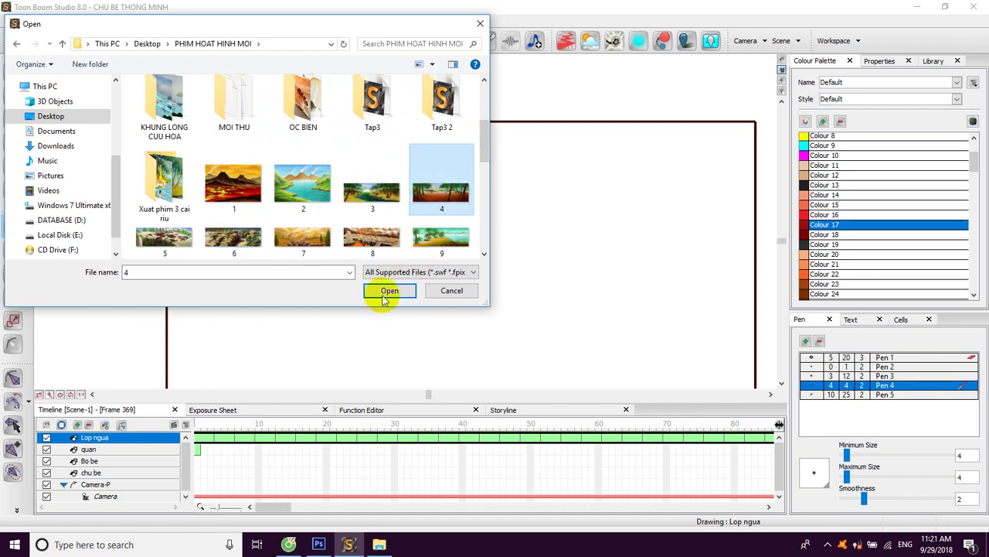
pyautogui.click(383, 294)
pyautogui.click(507, 289)
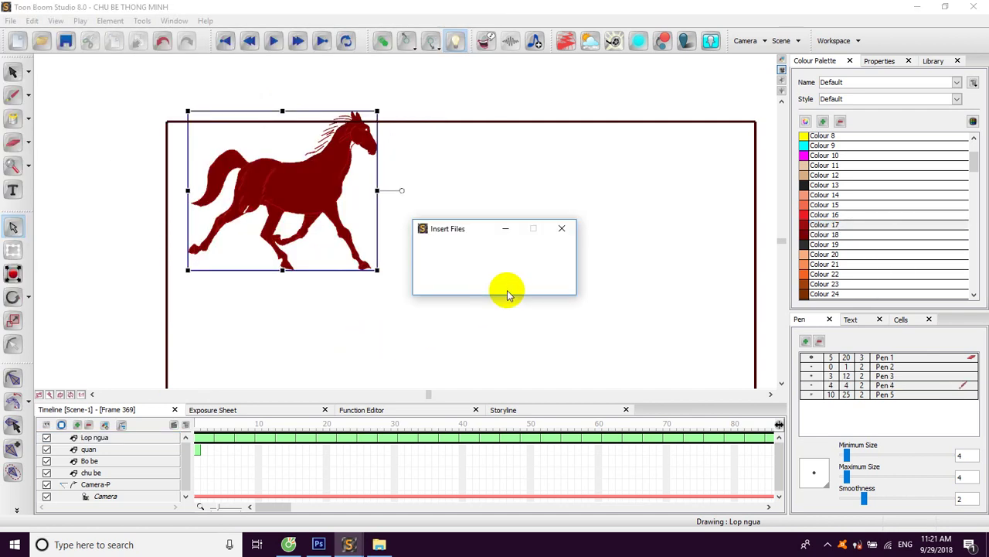
# - Move the 4.jpg layer beneath the Lop ngua layer so the horse is in front of the background
pyautogui.scroll(-5, 382, 285)
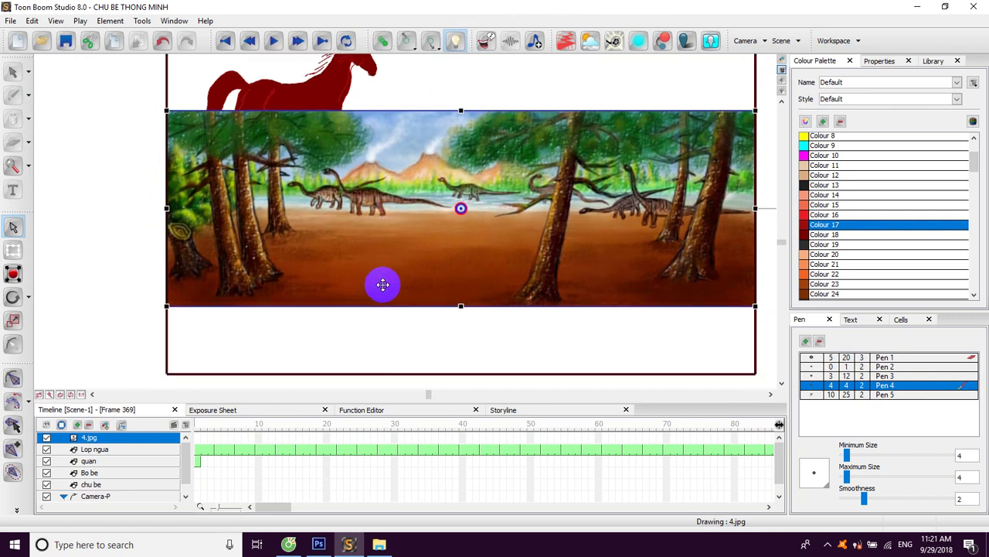
pyautogui.moveTo(110, 438); pyautogui.dragTo(96, 456)
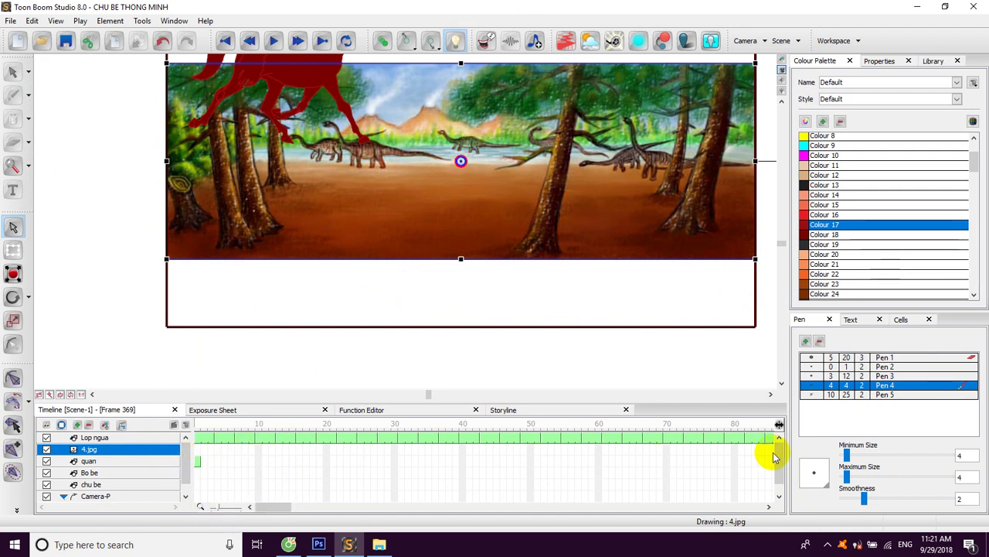
pyautogui.moveTo(653, 489); pyautogui.dragTo(634, 490)
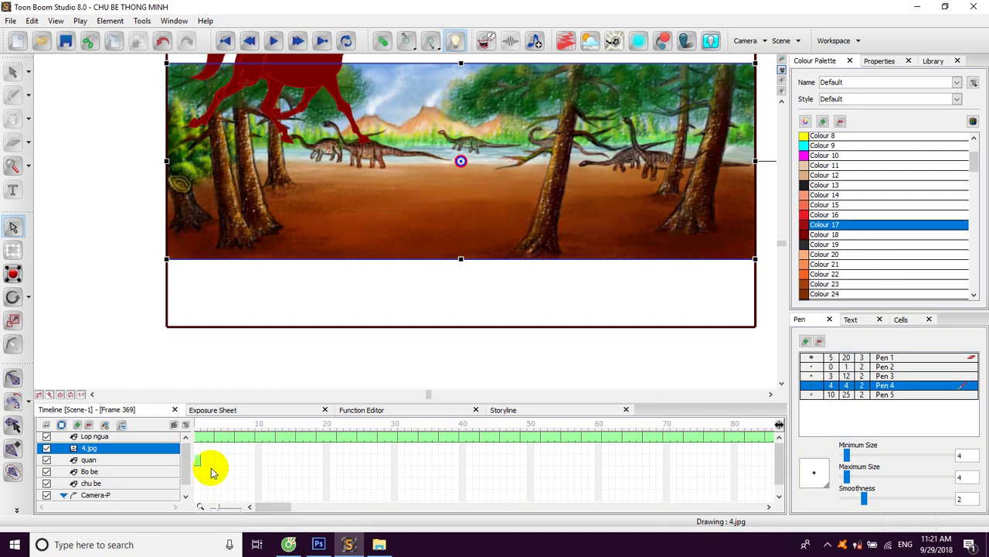
# - Delete the 4.jpg layer and return the timeline to frame 1
pyautogui.click(88, 425)
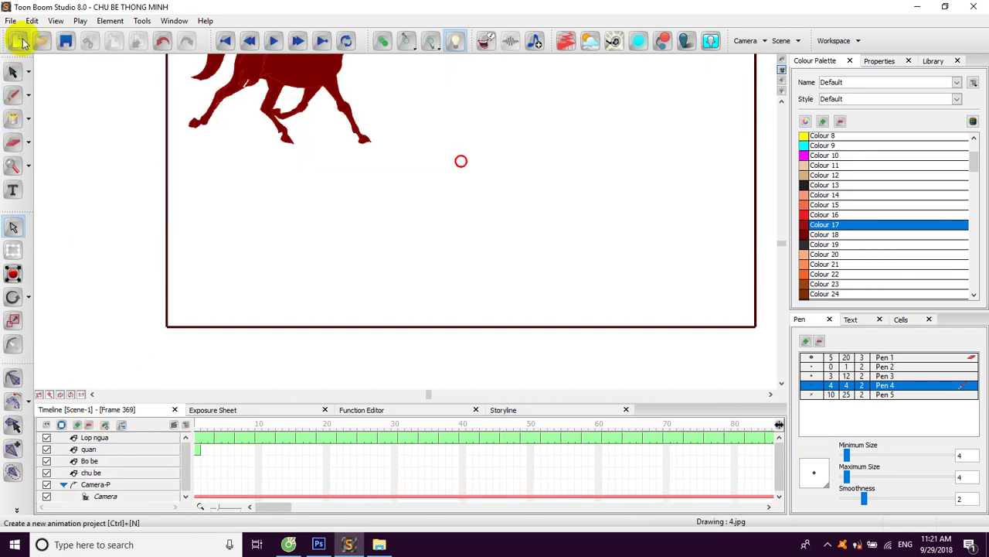
pyautogui.click(194, 409)
pyautogui.click(62, 411)
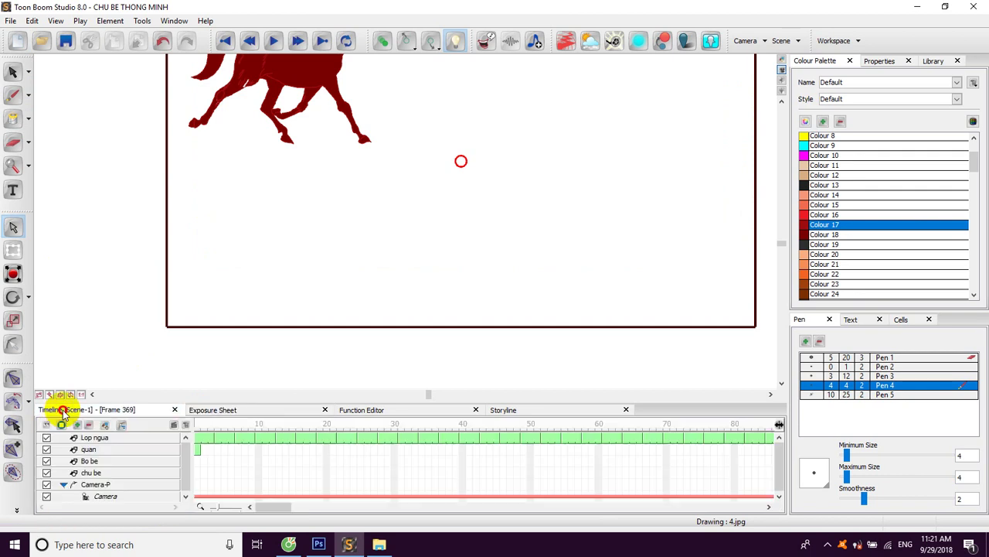
pyautogui.moveTo(202, 426); pyautogui.dragTo(207, 427)
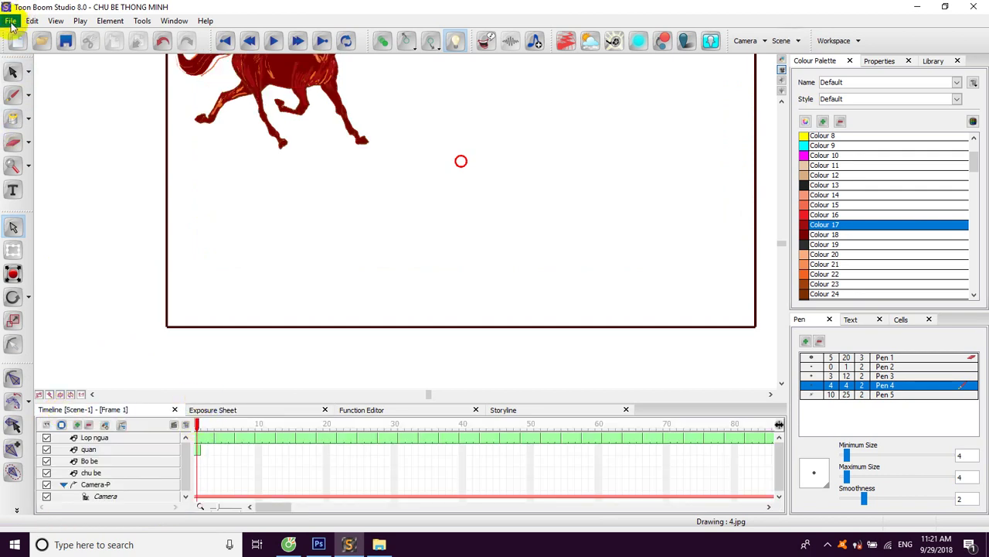
# - Import the volcano background image 7 from the PHIM HOAT HINH MOI folder at frame 1, fitted to the camera width
pyautogui.click(10, 21)
pyautogui.click(39, 146)
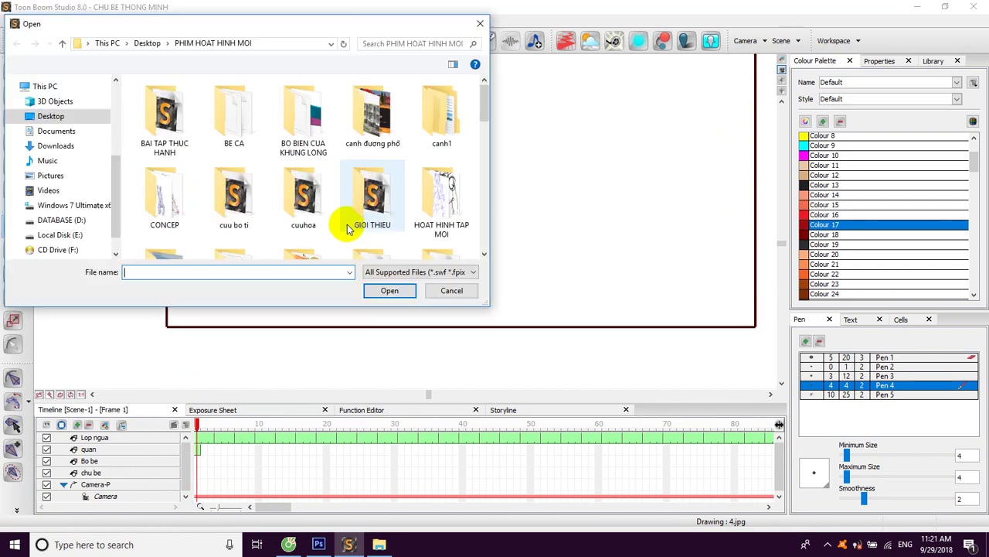
pyautogui.moveTo(486, 112); pyautogui.dragTo(485, 157)
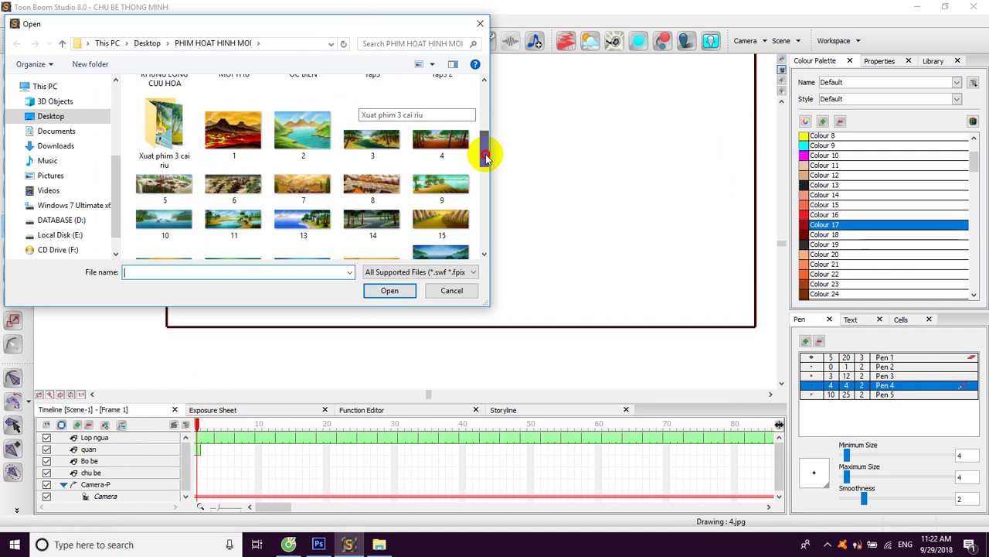
pyautogui.moveTo(485, 157); pyautogui.dragTo(485, 158)
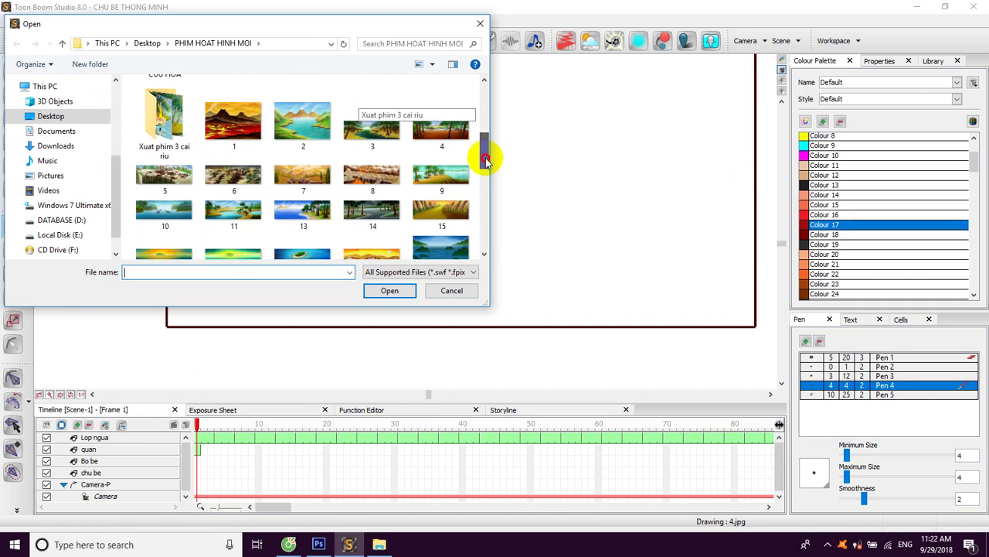
pyautogui.click(307, 164)
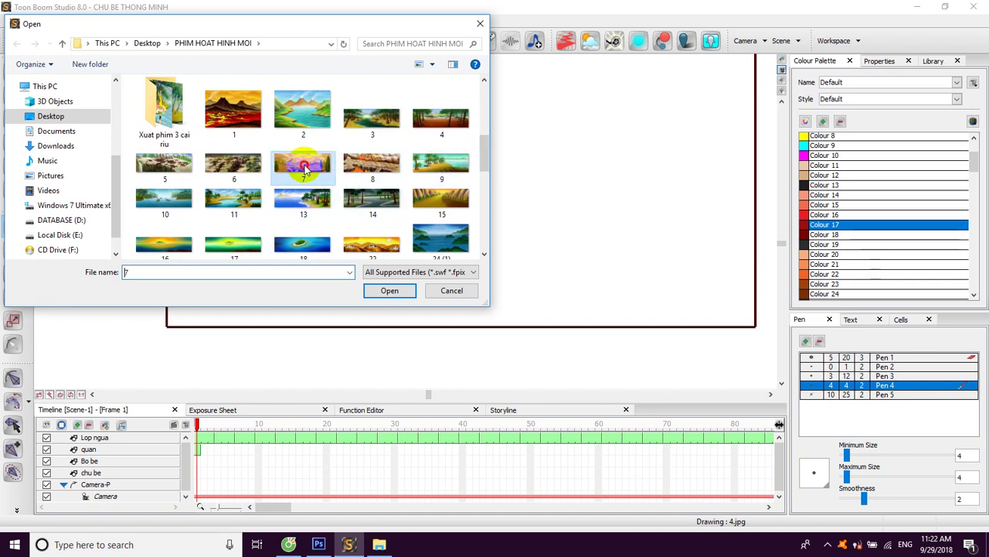
pyautogui.click(388, 292)
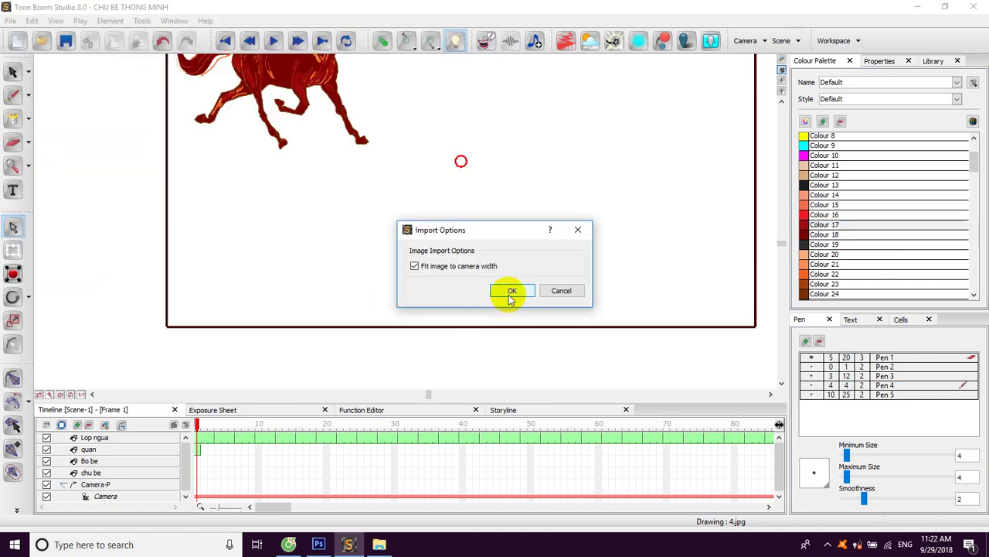
pyautogui.click(509, 291)
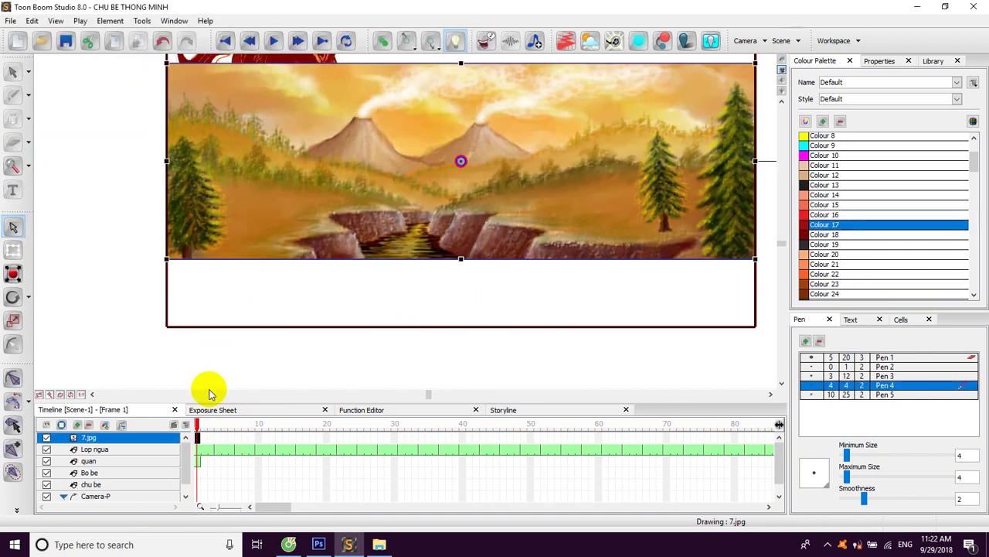
# - Move the 7.jpg layer directly beneath the Lop ngua layer so the horse is in front of the background
pyautogui.click(201, 437)
pyautogui.click(122, 438)
pyautogui.moveTo(122, 439); pyautogui.dragTo(111, 455)
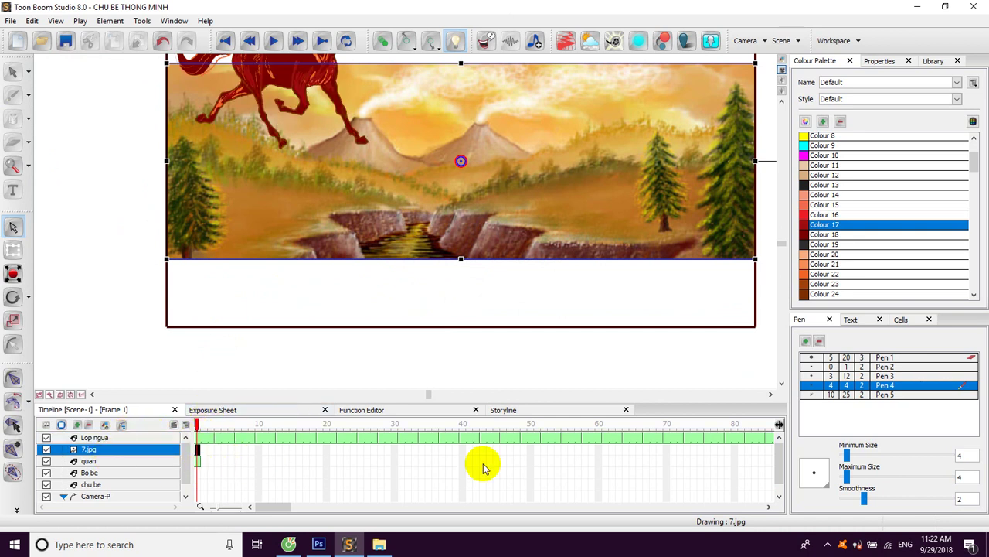
# - Extend the exposure of the 7.jpg layer to frame 1200, matching the end of the Lop ngua layer
pyautogui.moveTo(288, 510); pyautogui.dragTo(776, 504)
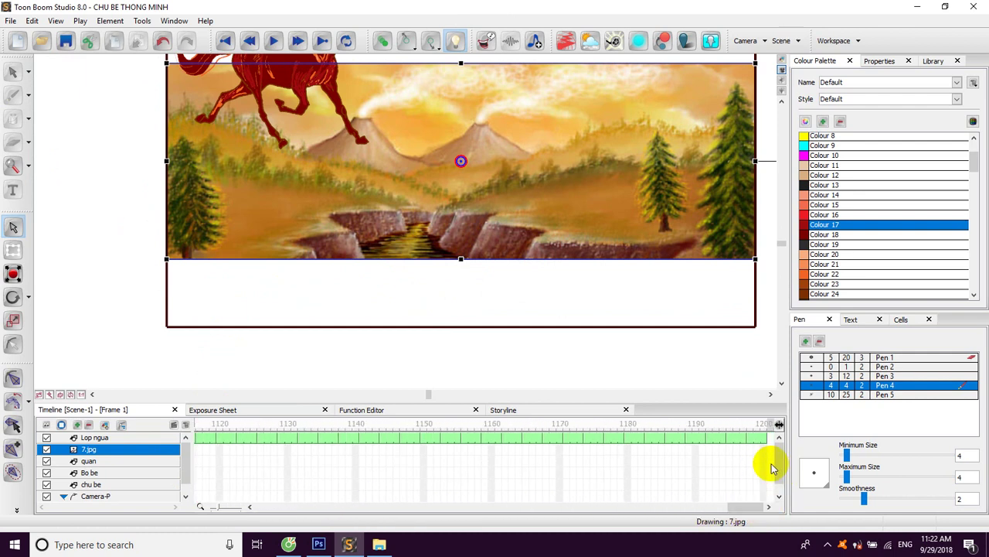
pyautogui.click(771, 462)
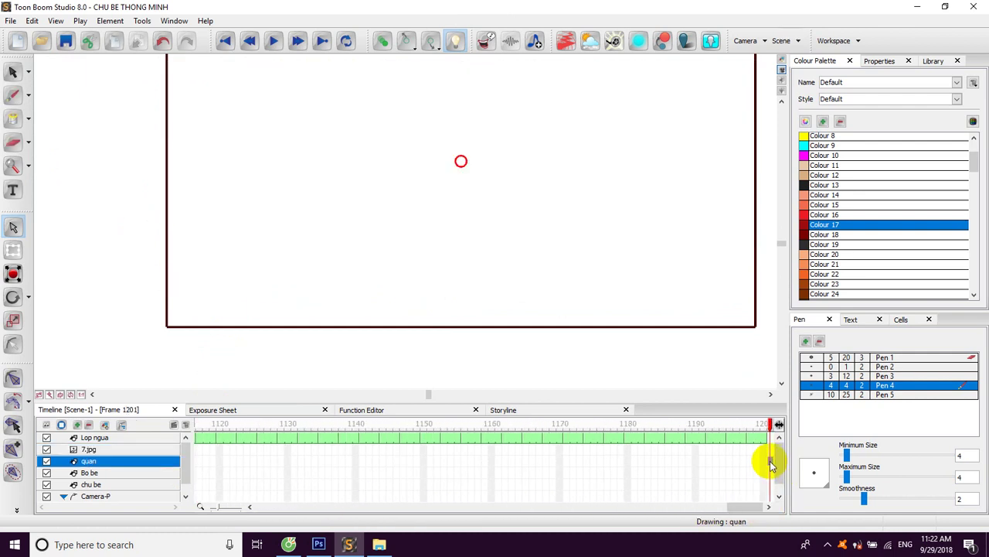
pyautogui.rightClick(770, 463)
pyautogui.click(764, 449)
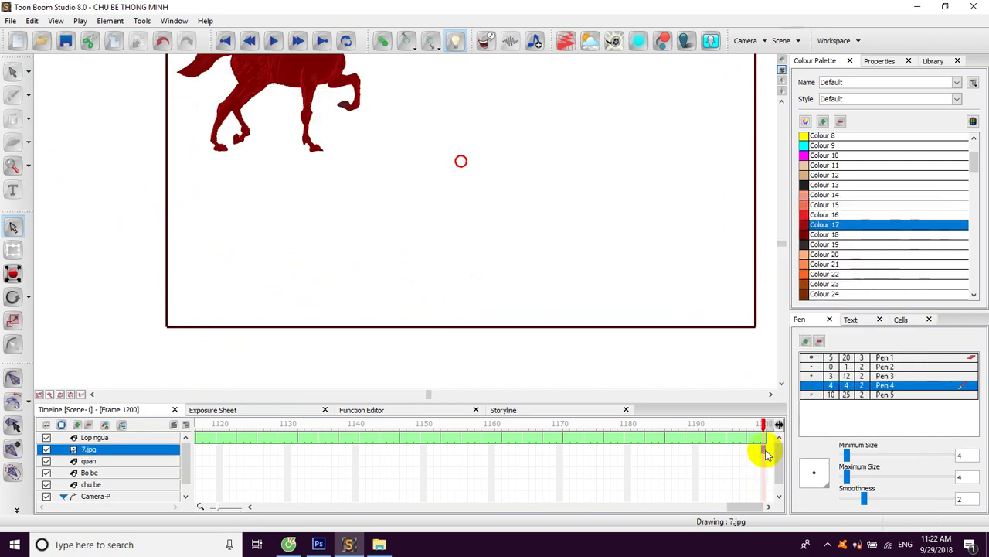
pyautogui.rightClick(770, 456)
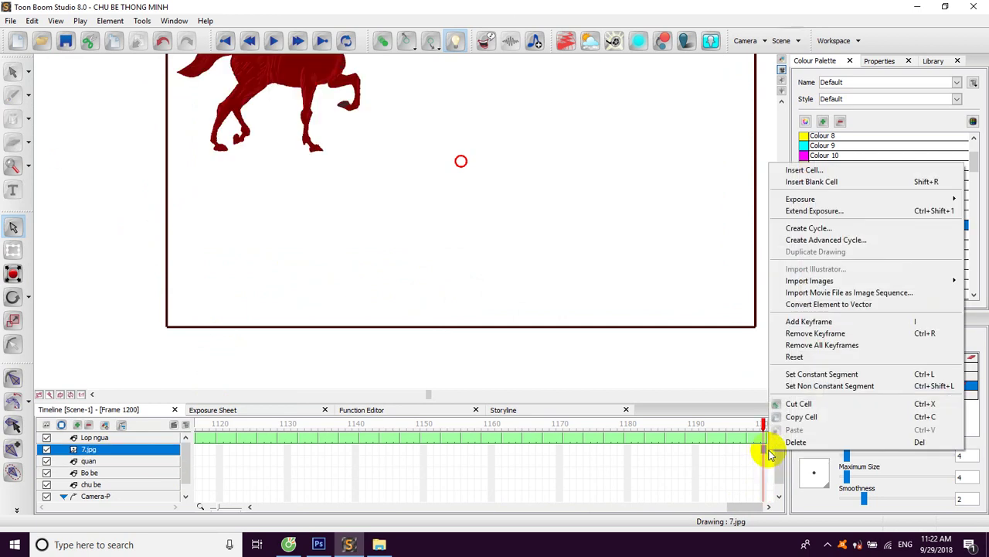
pyautogui.click(830, 211)
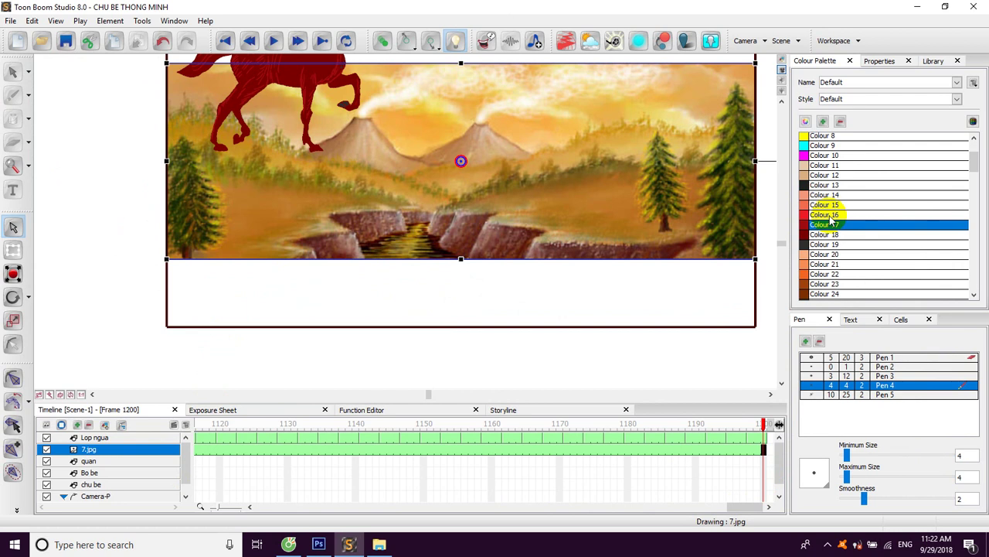
# - Scale up the 7.jpg background at frame 1 and reposition it so it covers the whole camera frame
pyautogui.click(342, 357)
pyautogui.scroll(-2, 343, 357)
pyautogui.click(377, 185)
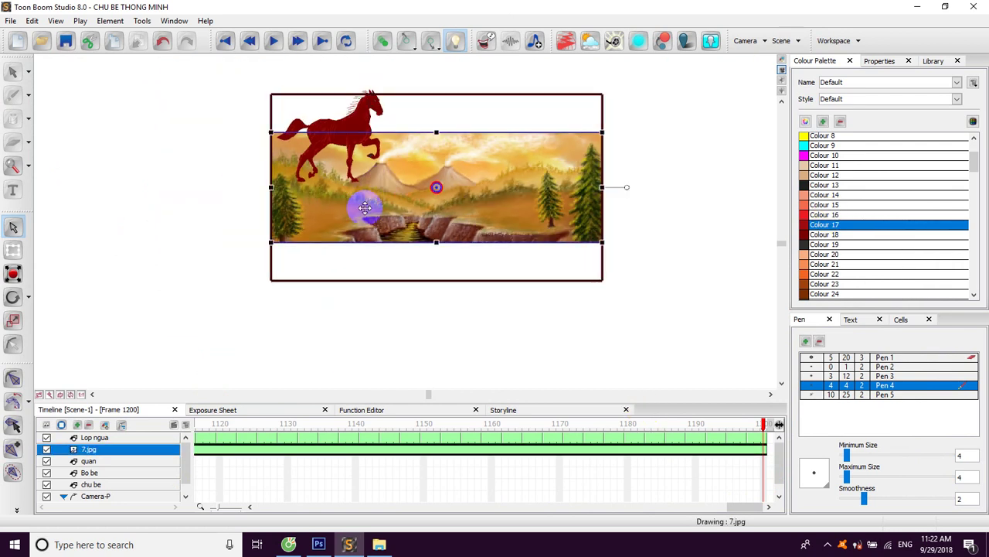
pyautogui.moveTo(745, 509); pyautogui.dragTo(206, 486)
pyautogui.click(198, 450)
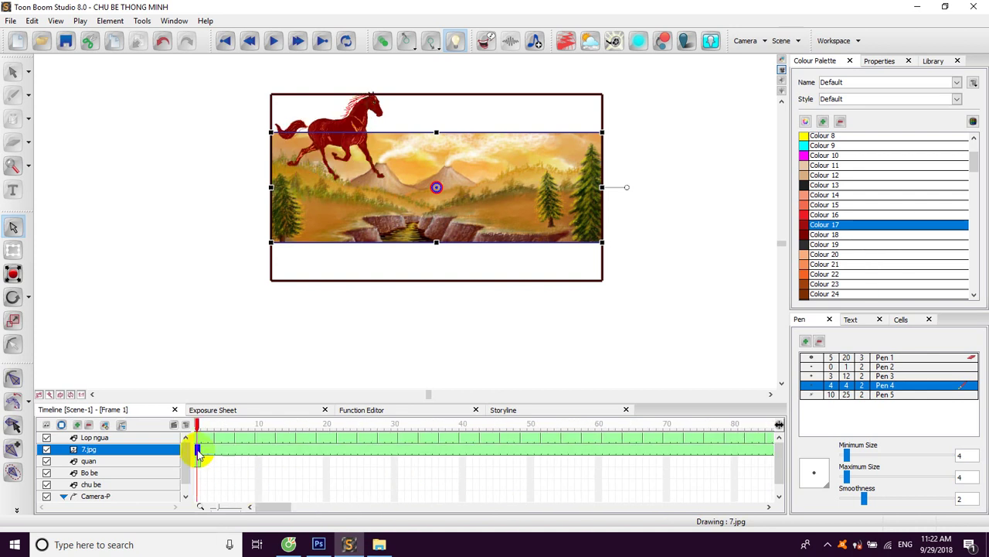
pyautogui.click(12, 228)
pyautogui.moveTo(265, 251); pyautogui.dragTo(59, 352)
pyautogui.moveTo(150, 293); pyautogui.dragTo(276, 232)
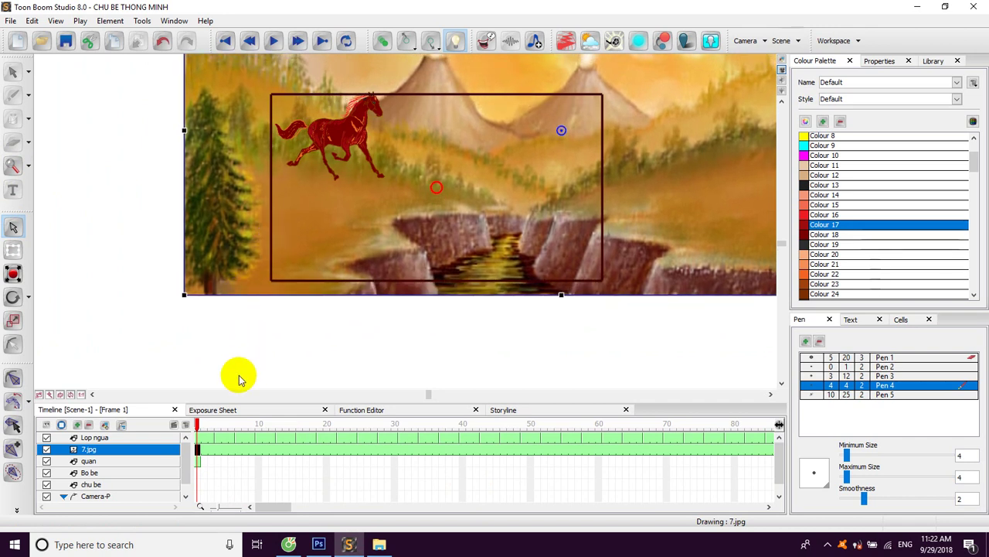
# - Preview the running horse over the background and add a parent peg to the Lop ngua layer
pyautogui.click(238, 379)
pyautogui.click(274, 42)
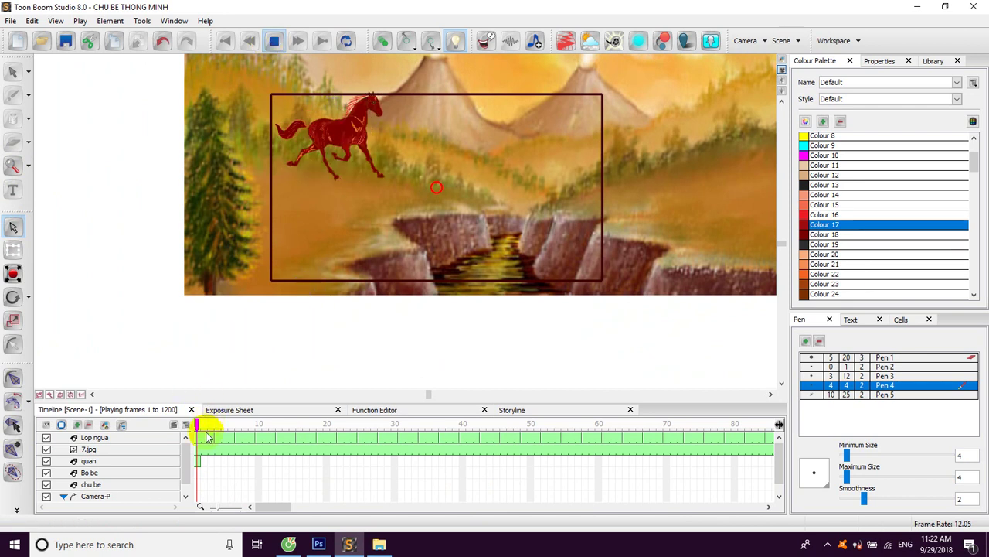
pyautogui.click(115, 437)
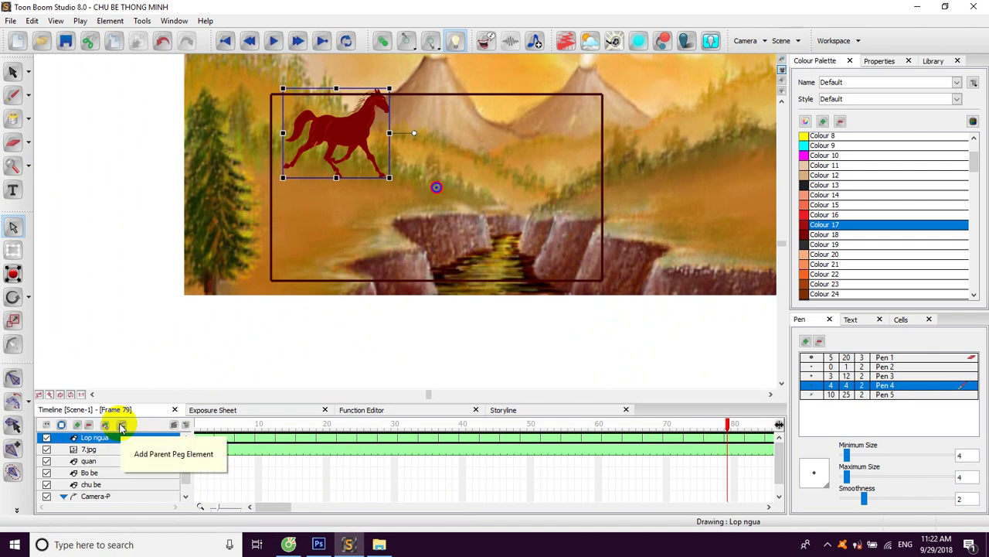
pyautogui.click(121, 426)
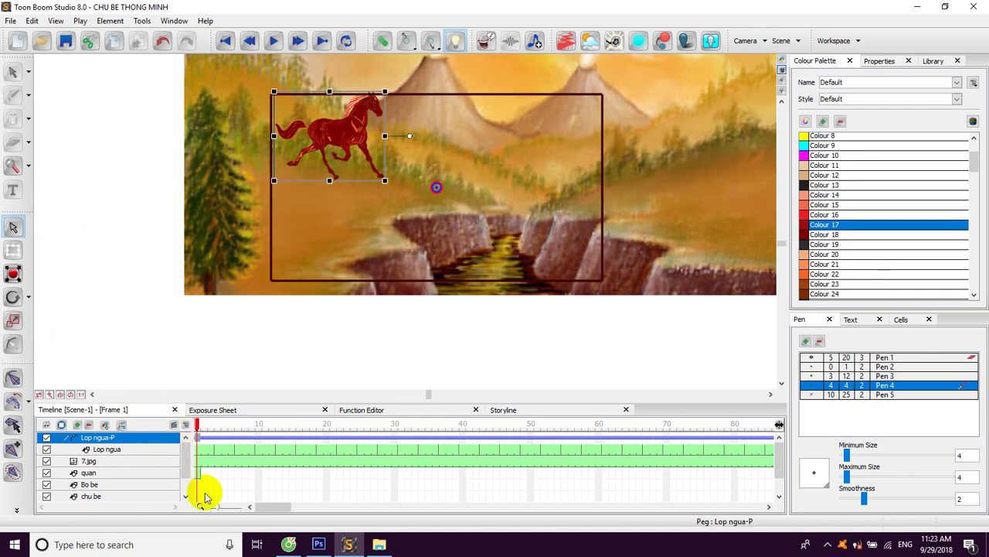
# - Enlarge the 7.jpg background further so it extends well beyond the bottom edge of the camera frame
pyautogui.click(199, 283)
pyautogui.moveTo(180, 300); pyautogui.dragTo(187, 385)
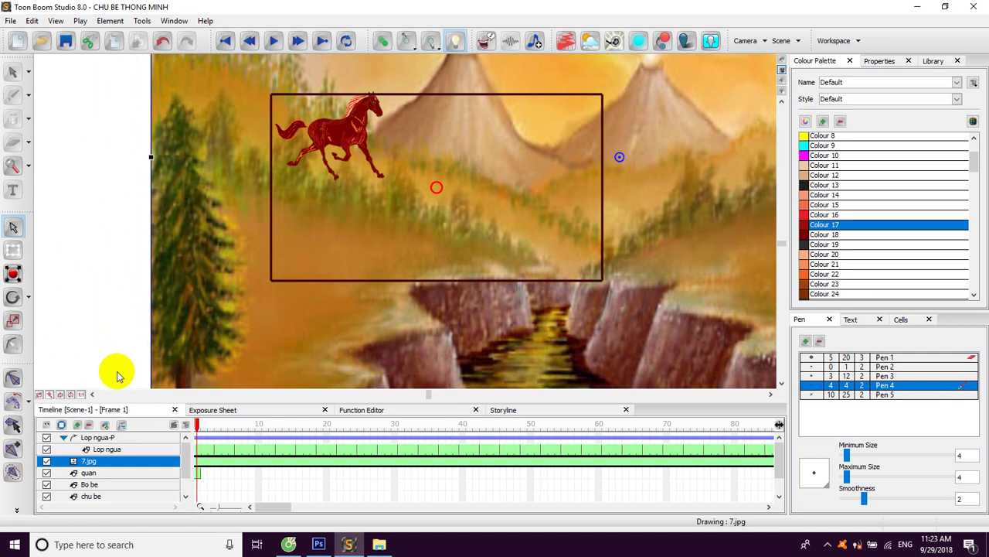
pyautogui.click(386, 243)
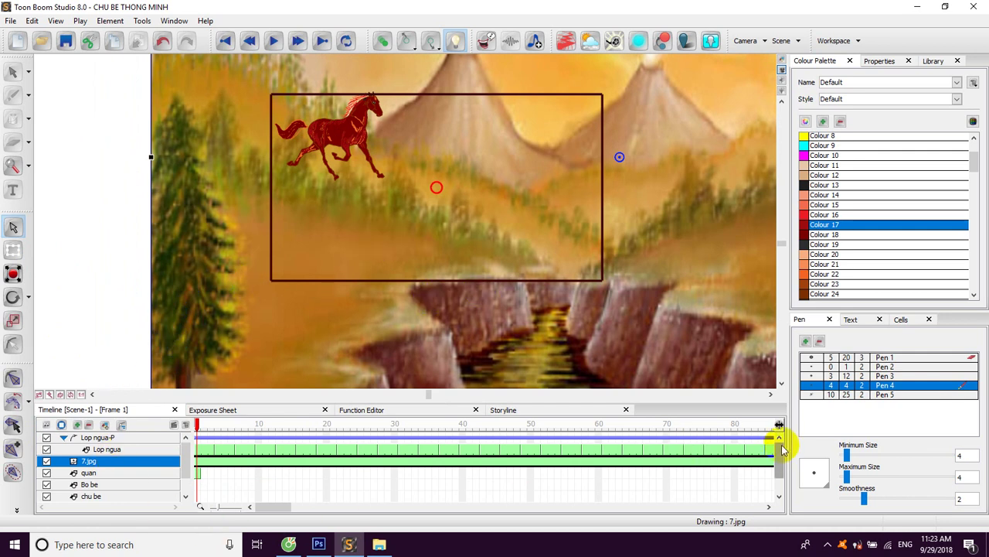
# - Enlarge the camera frame at frame 3 so it takes in more of the background around a smaller horse
pyautogui.scroll(-2, 777, 460)
pyautogui.click(214, 497)
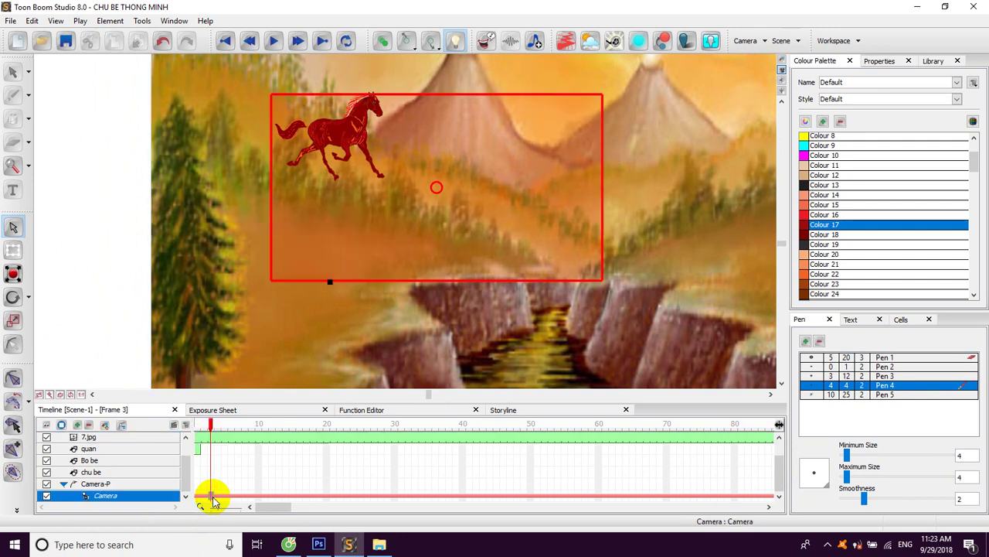
pyautogui.click(329, 299)
pyautogui.moveTo(330, 283); pyautogui.dragTo(415, 241)
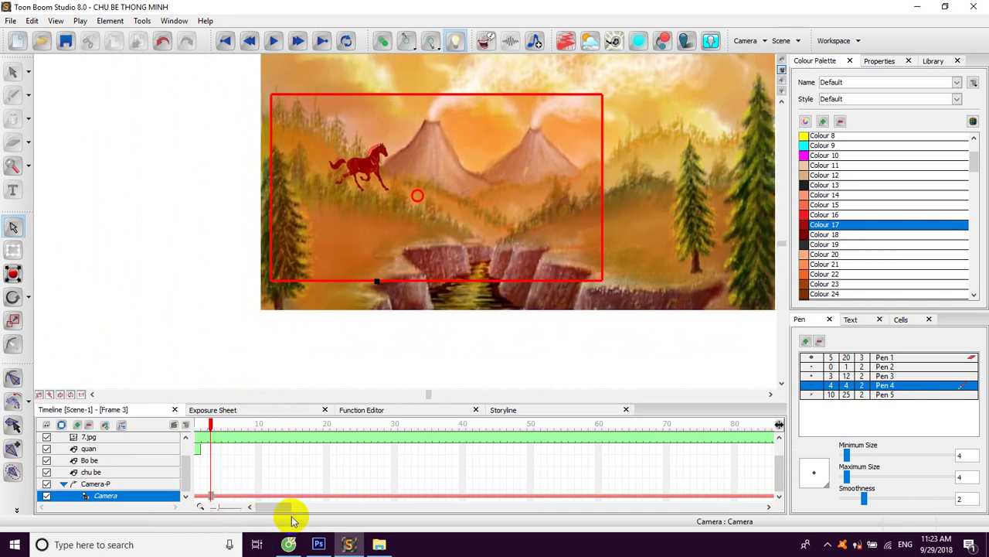
# - Record an Instant Motion path on the Lop ngua-P peg from frame 1, moving the horse rightward toward the river, and play it back
pyautogui.moveTo(782, 469); pyautogui.dragTo(753, 435)
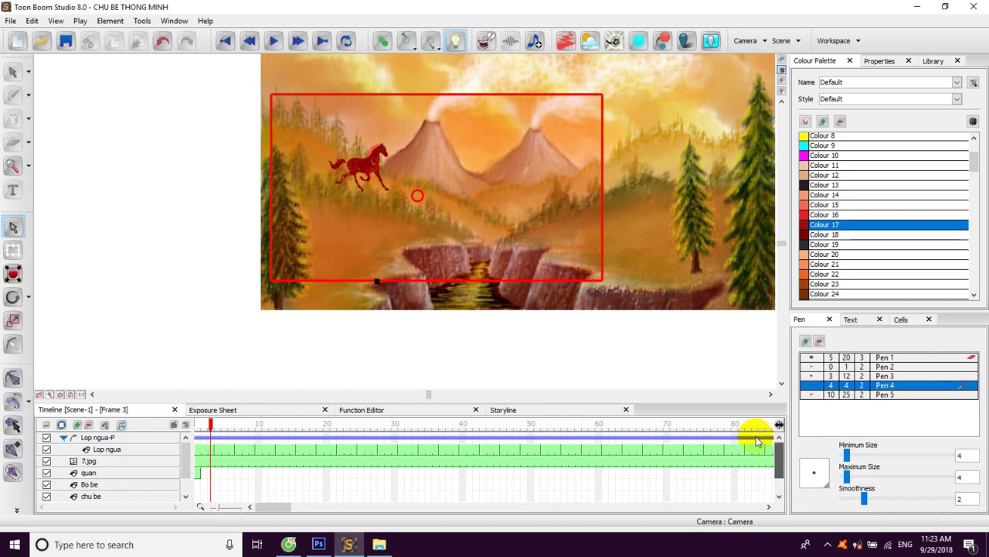
pyautogui.click(198, 441)
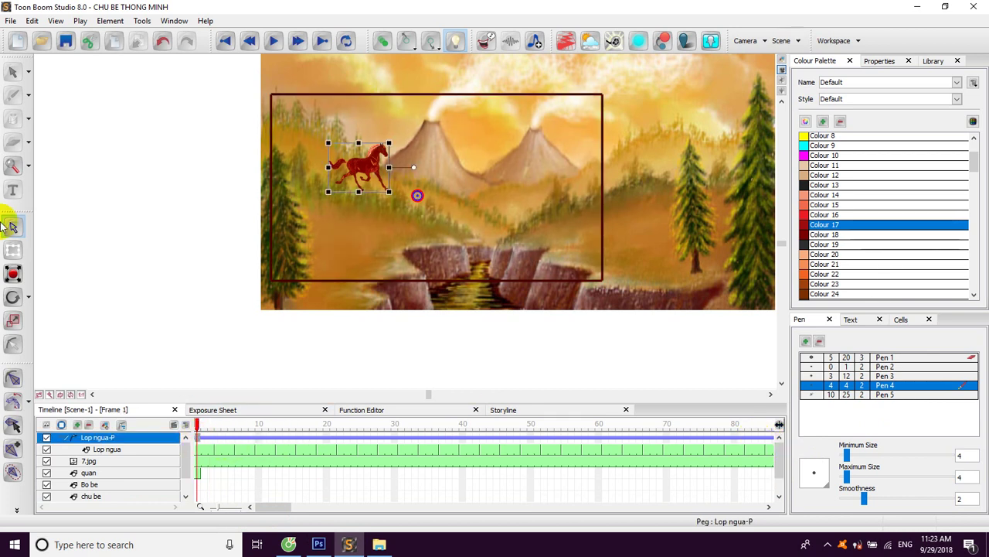
pyautogui.click(13, 274)
pyautogui.moveTo(335, 218)
pyautogui.mouseDown()
pyautogui.moveTo(364, 169)
pyautogui.moveTo(483, 213)
pyautogui.mouseUp()
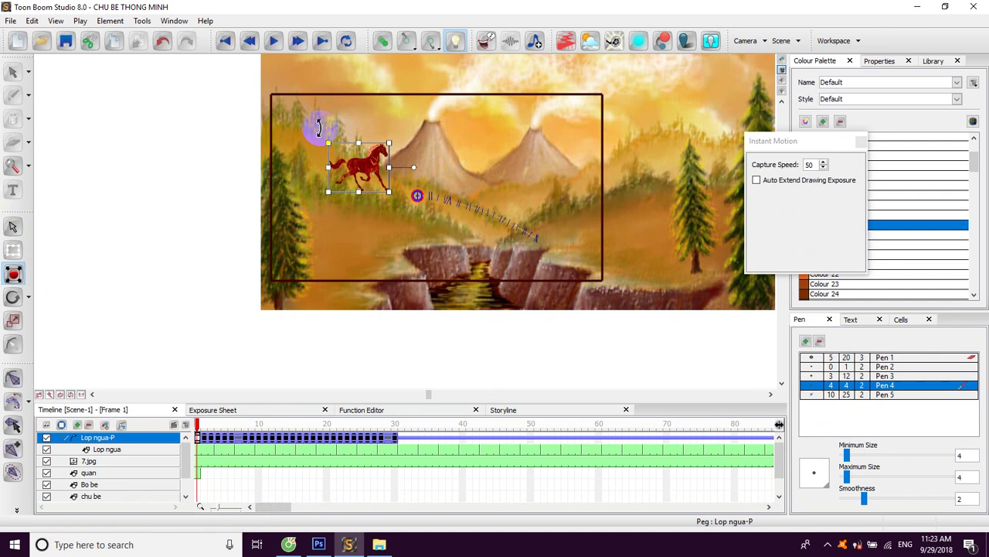
pyautogui.click(274, 40)
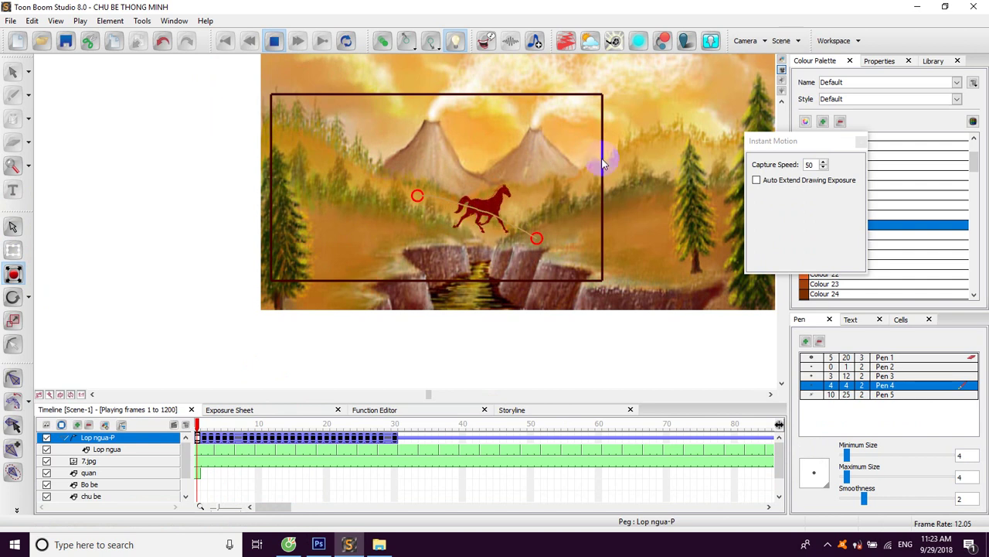
pyautogui.click(861, 143)
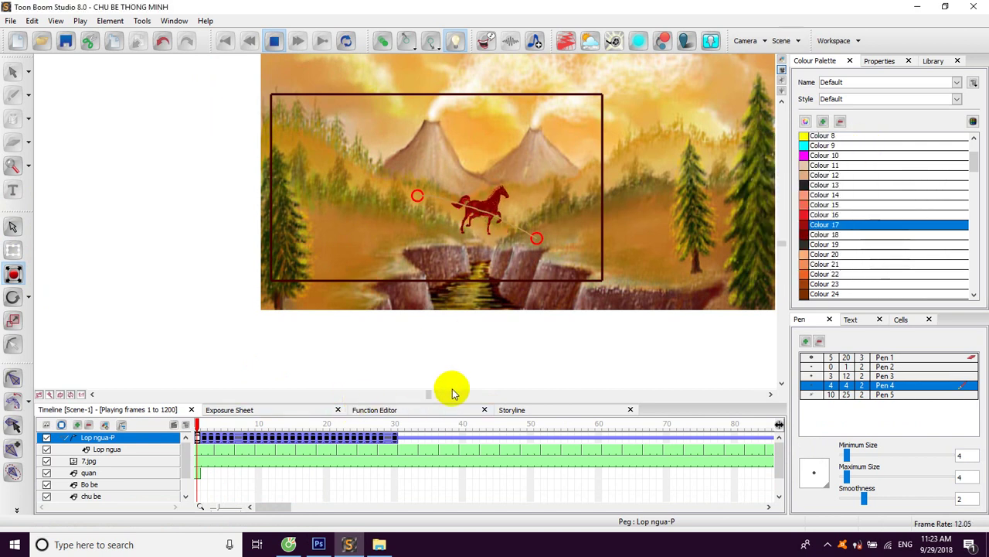
# - Continue the Lop ngua-P motion path from frame 31, moving the horse rightward past the edge of the camera frame
pyautogui.click(400, 437)
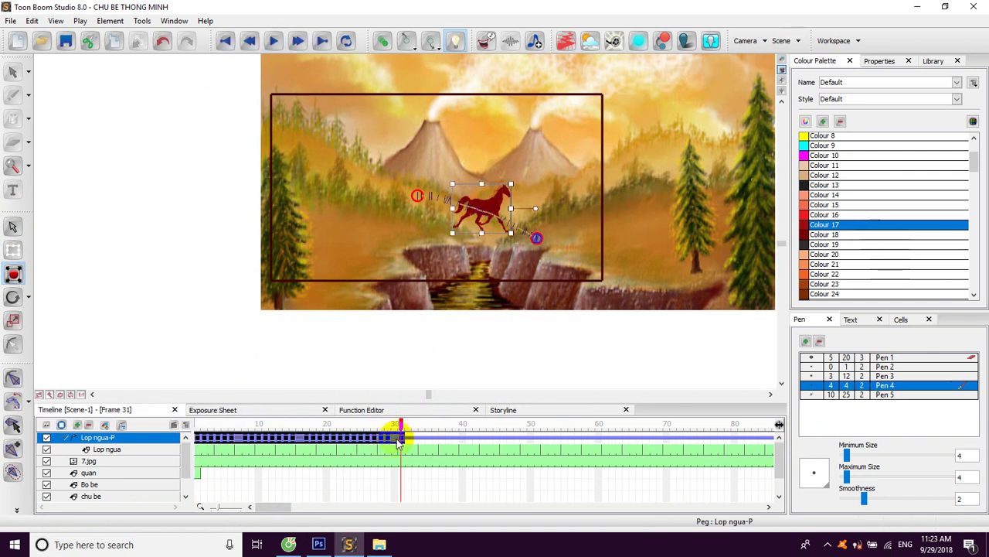
pyautogui.click(438, 308)
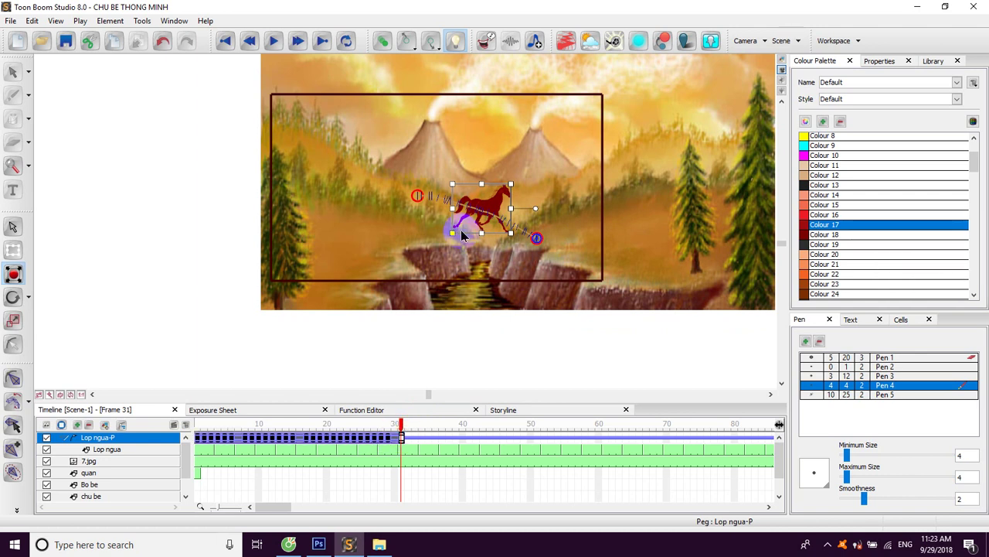
pyautogui.click(490, 199)
pyautogui.moveTo(491, 199)
pyautogui.mouseDown()
pyautogui.moveTo(640, 185)
pyautogui.moveTo(632, 194)
pyautogui.mouseUp()
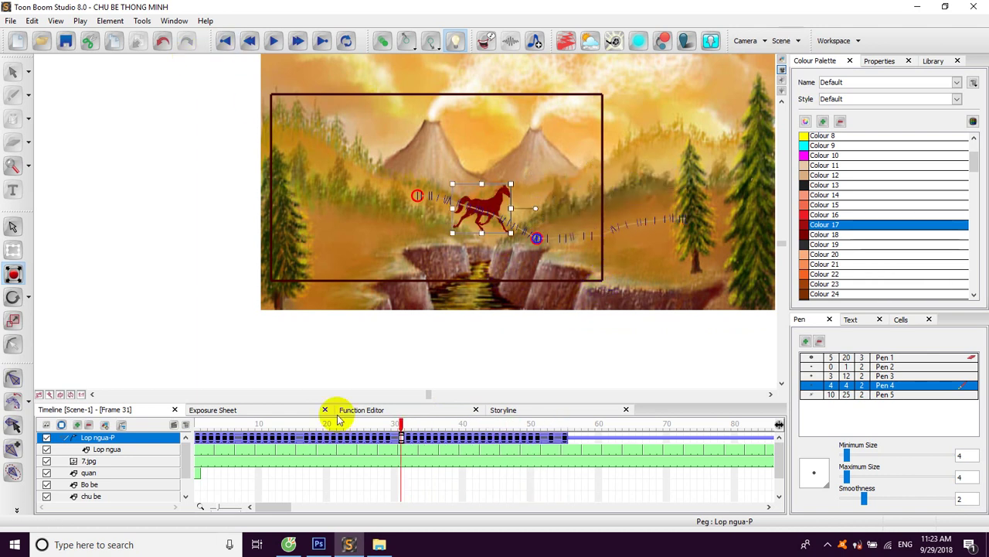
# - Play the scene from frame 1 to check the horse's full run across the background
pyautogui.click(198, 424)
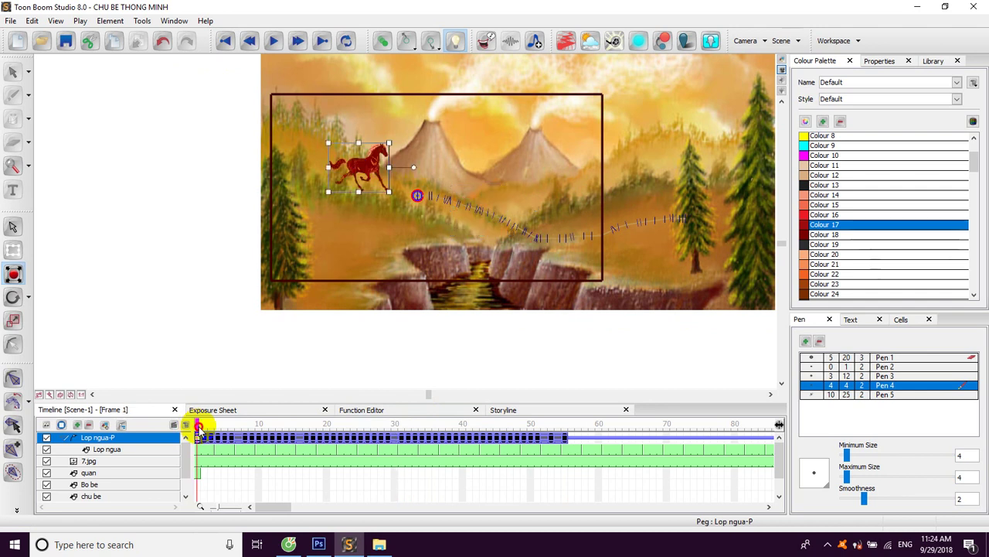
pyautogui.click(272, 40)
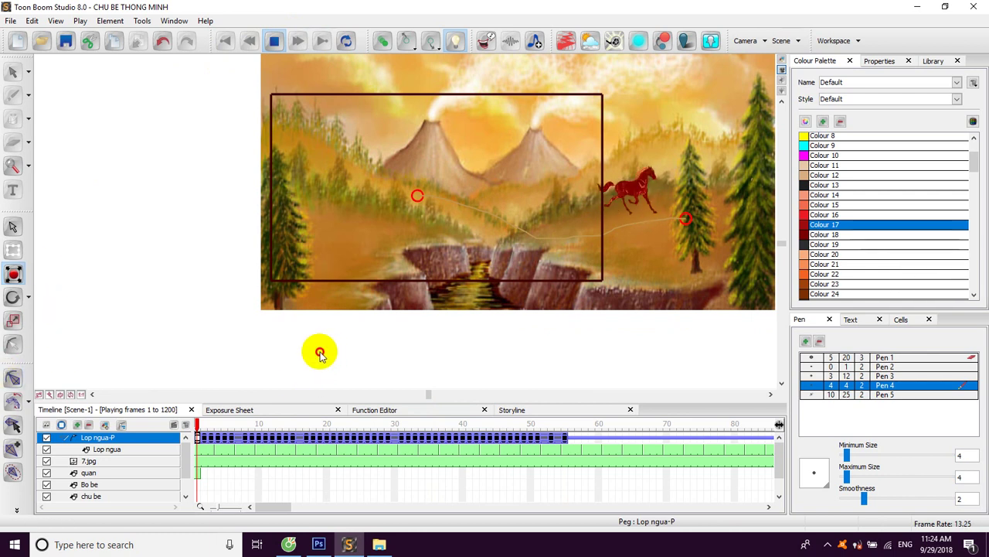
pyautogui.click(274, 40)
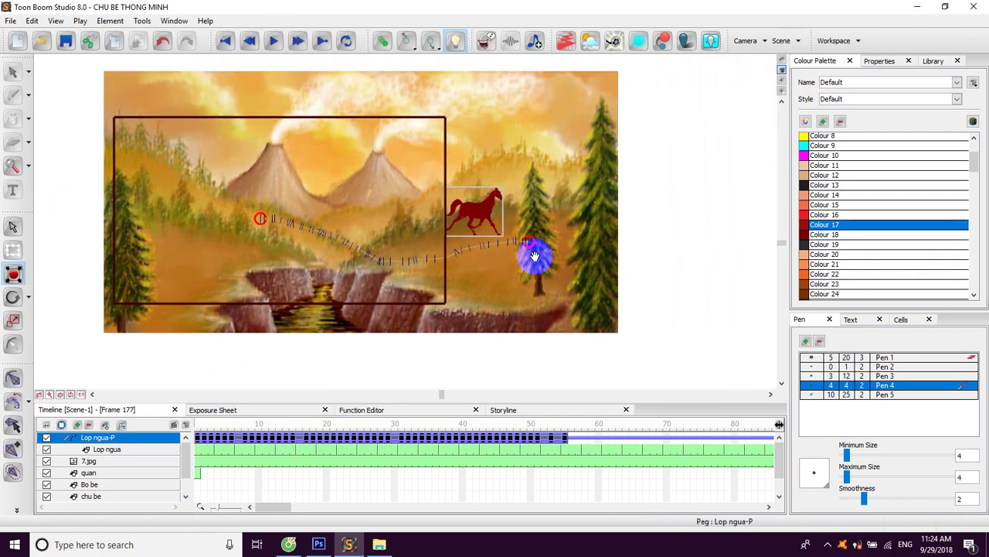
# - Save the project
pyautogui.hotkey('ctrl', 's')
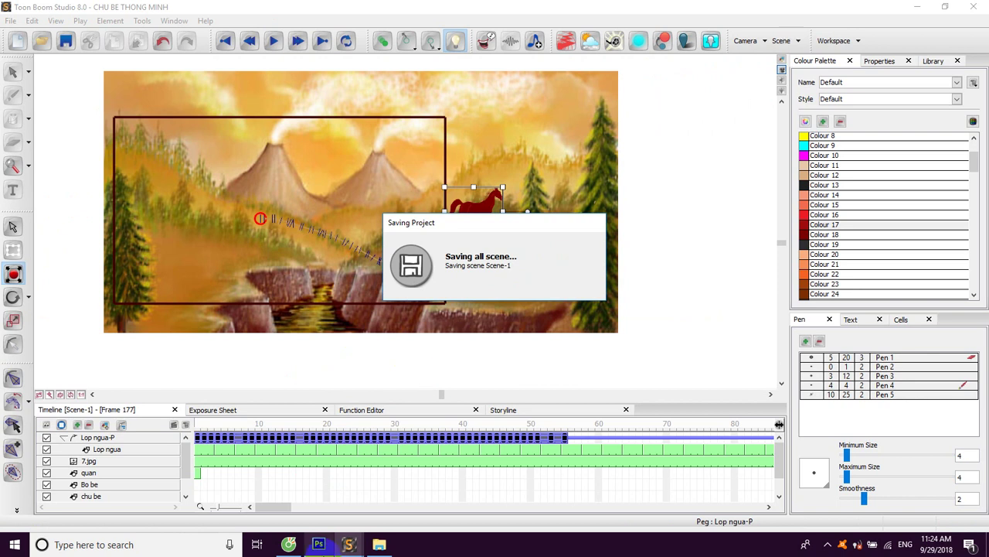
pyautogui.click(830, 545)
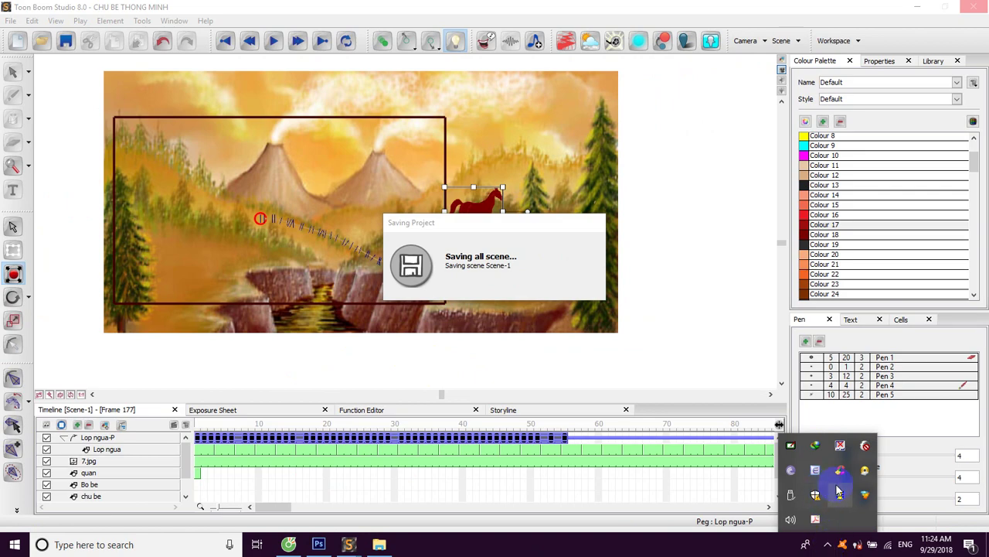